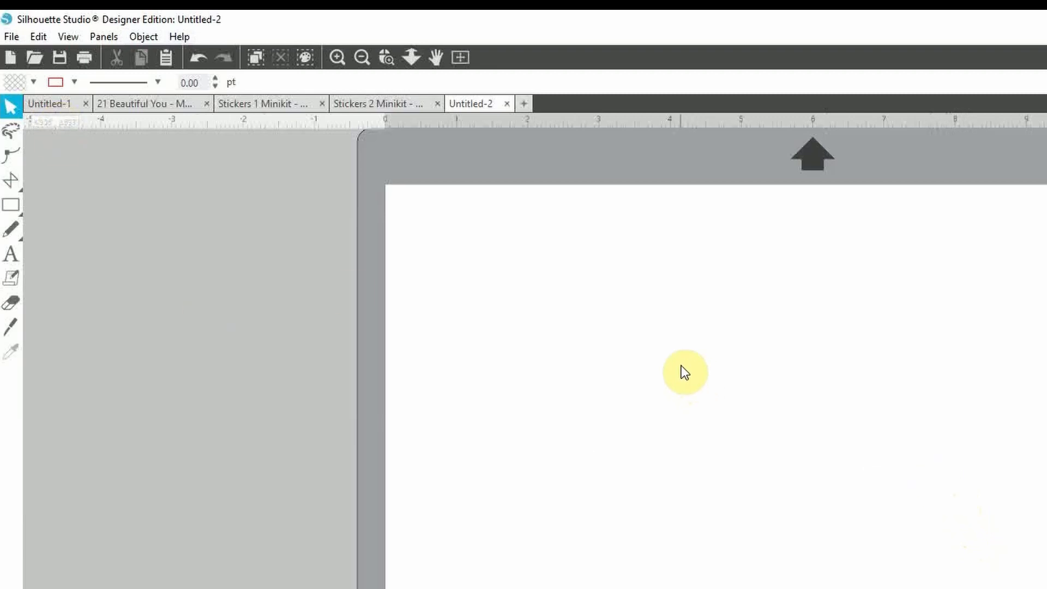
- Open the unlabeled-PNG-transparent_1_1 file and select its planner layout
{"action": "left_click", "coordinate": [44, 55]}
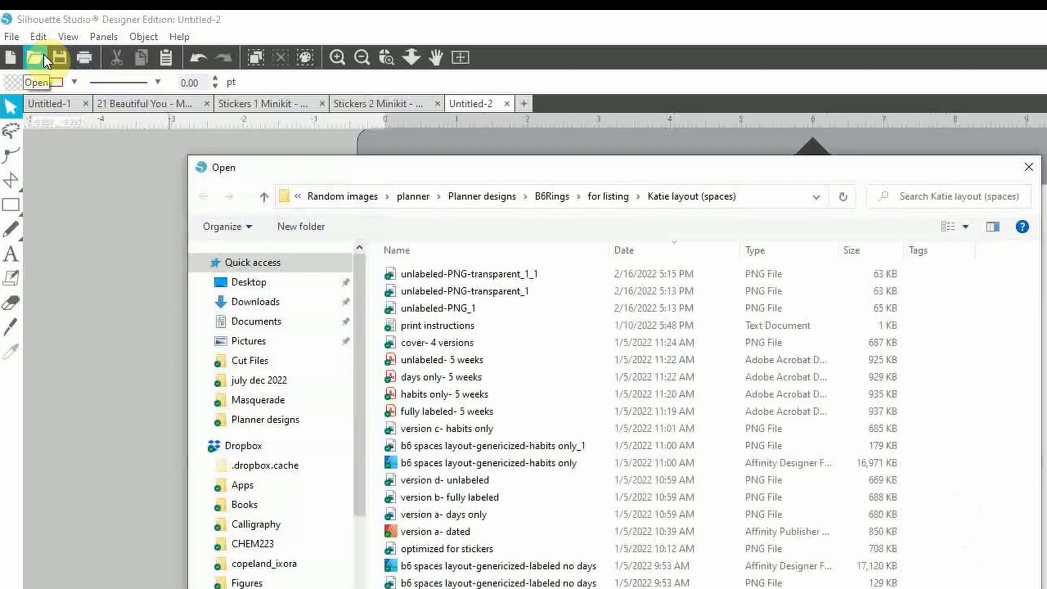
{"action": "double_click", "coordinate": [460, 279]}
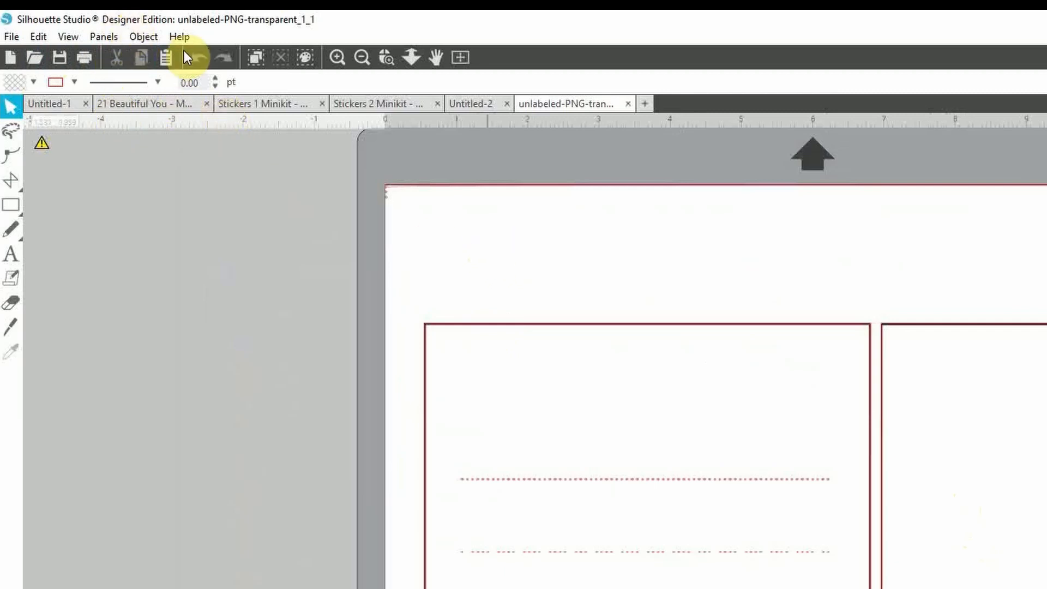
{"action": "left_click", "coordinate": [548, 328]}
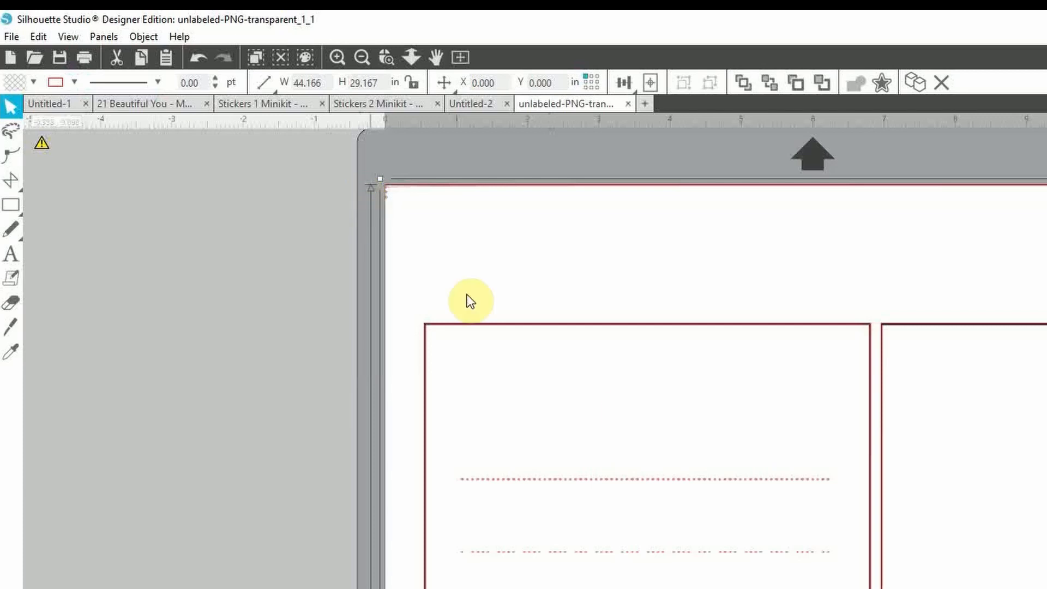
- Shift the oversized planner layout up and left to about X -1.872, Y -0.253 in
{"action": "left_click_drag", "start_coordinate": [886, 438], "coordinate": [677, 404]}
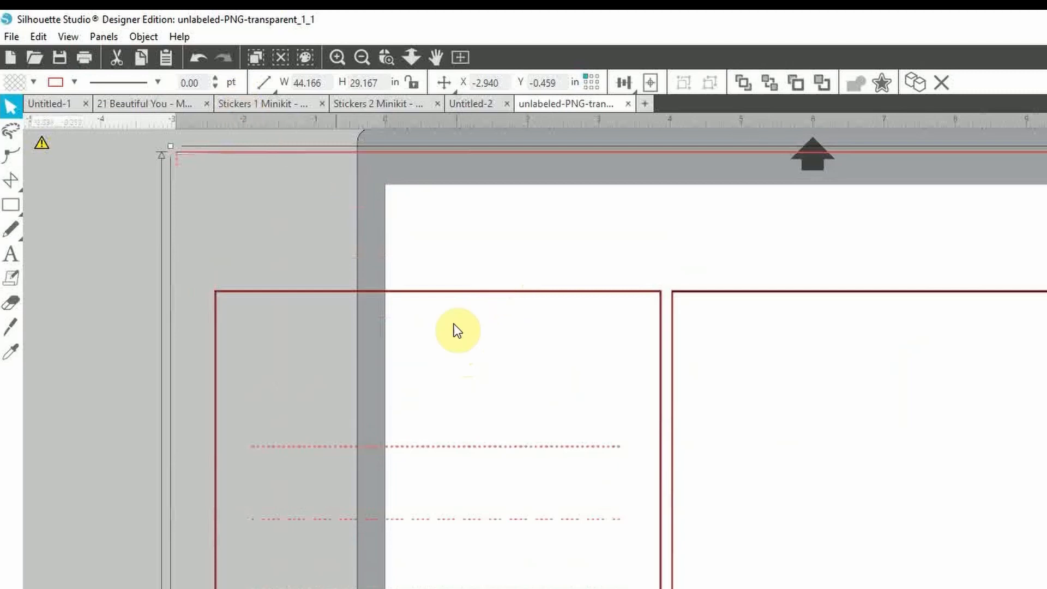
{"action": "left_click_drag", "start_coordinate": [401, 304], "coordinate": [473, 310]}
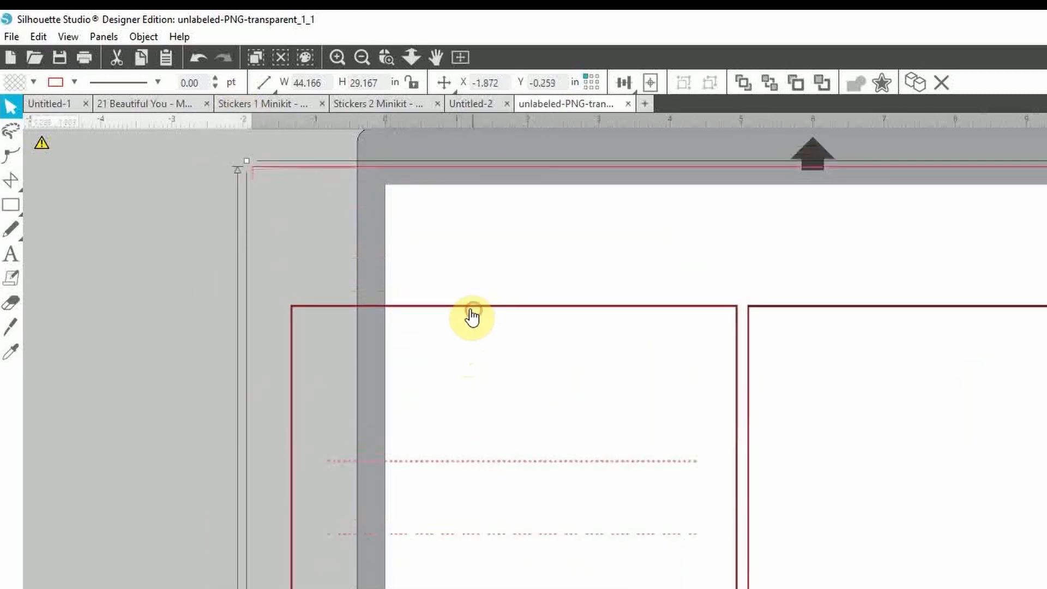
{"action": "left_click", "coordinate": [173, 310]}
{"action": "left_click", "coordinate": [407, 307]}
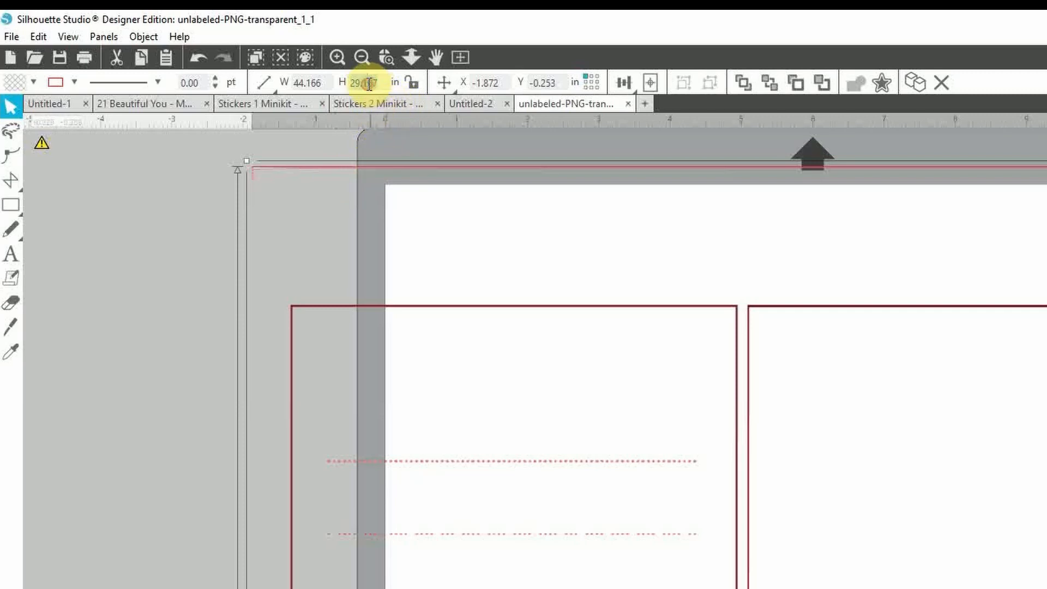
- Lock the planner layout's aspect ratio and set its height to 7 in
{"action": "left_click", "coordinate": [414, 82]}
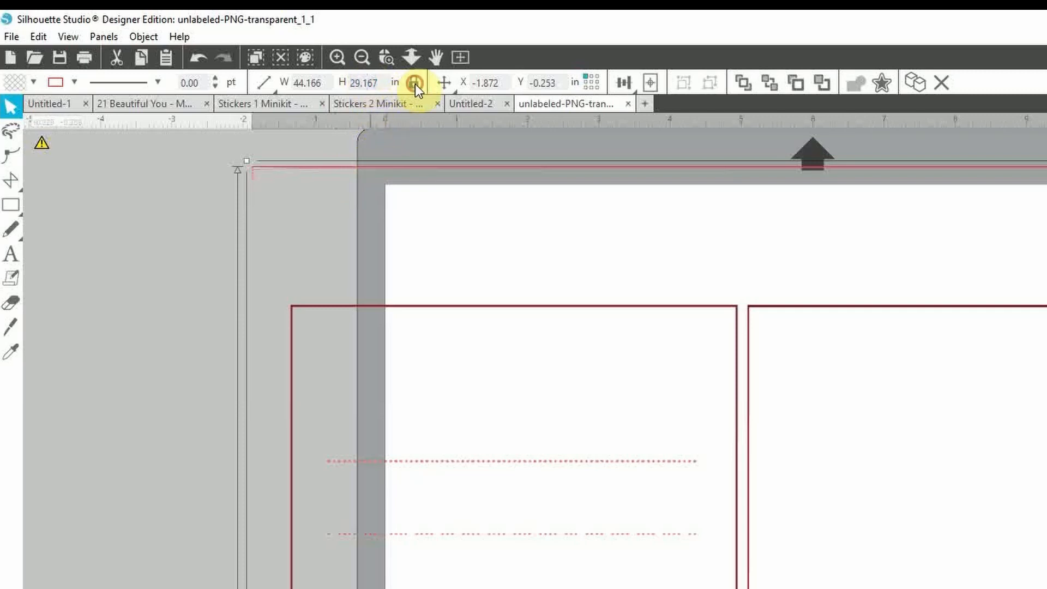
{"action": "double_click", "coordinate": [358, 83]}
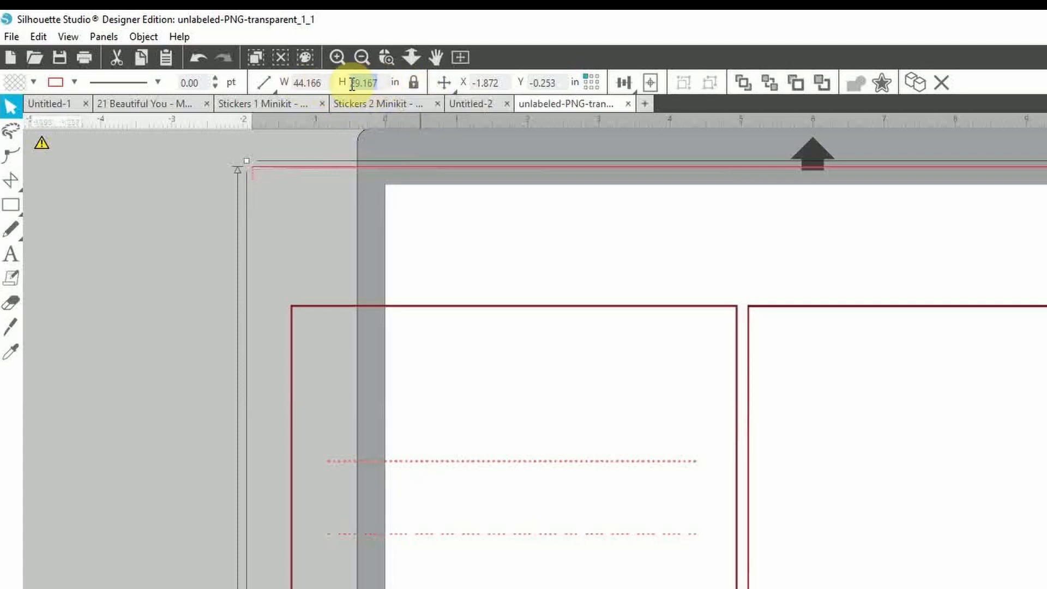
{"action": "type", "text": "7"}
{"action": "key", "text": "Return"}
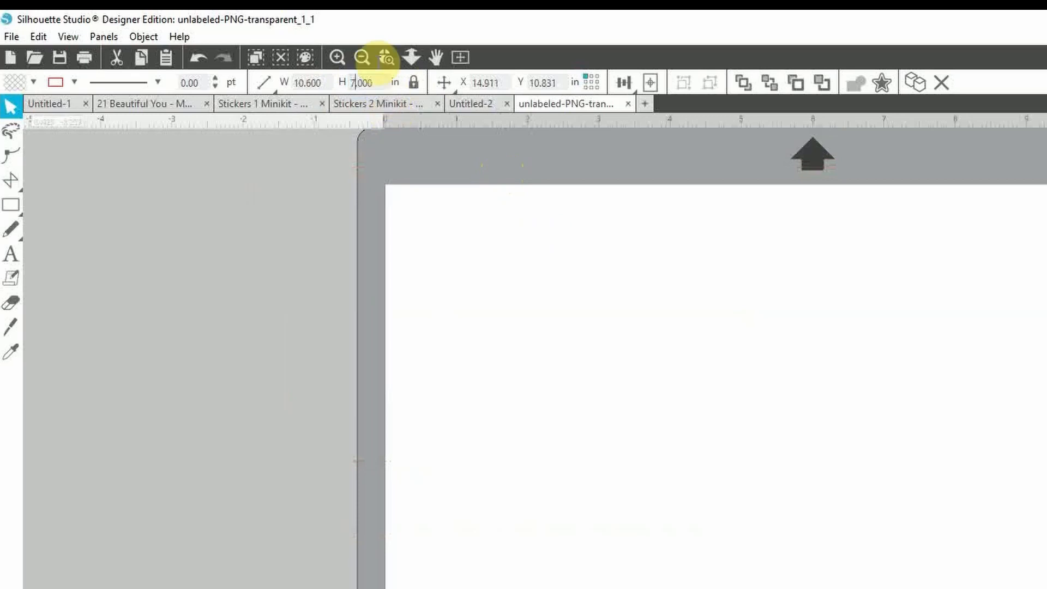
- Move the resized layout onto the white page at about X 0.068, Y 0.519 in
{"action": "left_click", "coordinate": [362, 58]}
{"action": "left_click", "coordinate": [362, 57]}
{"action": "left_click", "coordinate": [362, 58]}
{"action": "left_click", "coordinate": [362, 57]}
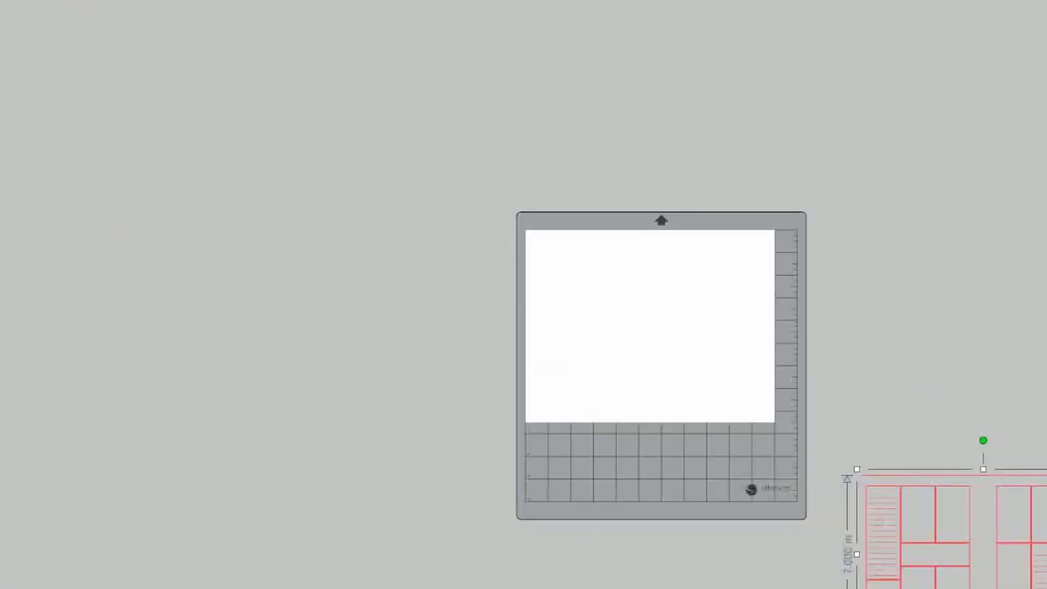
{"action": "left_click_drag", "start_coordinate": [926, 542], "coordinate": [579, 310]}
{"action": "key", "text": "ctrl+plus"}
{"action": "key", "text": "ctrl+plus"}
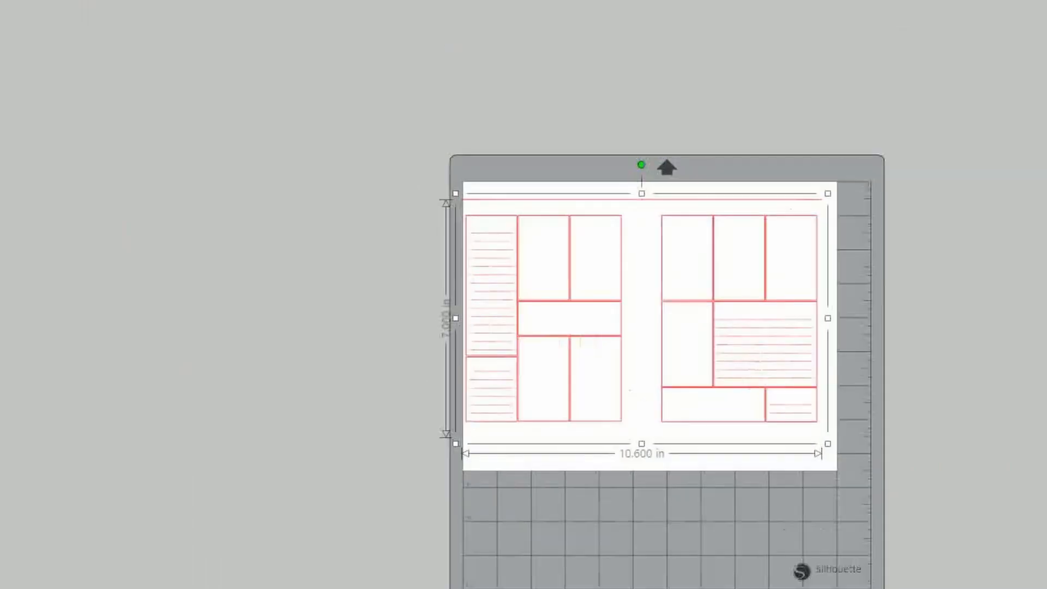
{"action": "left_click_drag", "start_coordinate": [574, 293], "coordinate": [581, 292]}
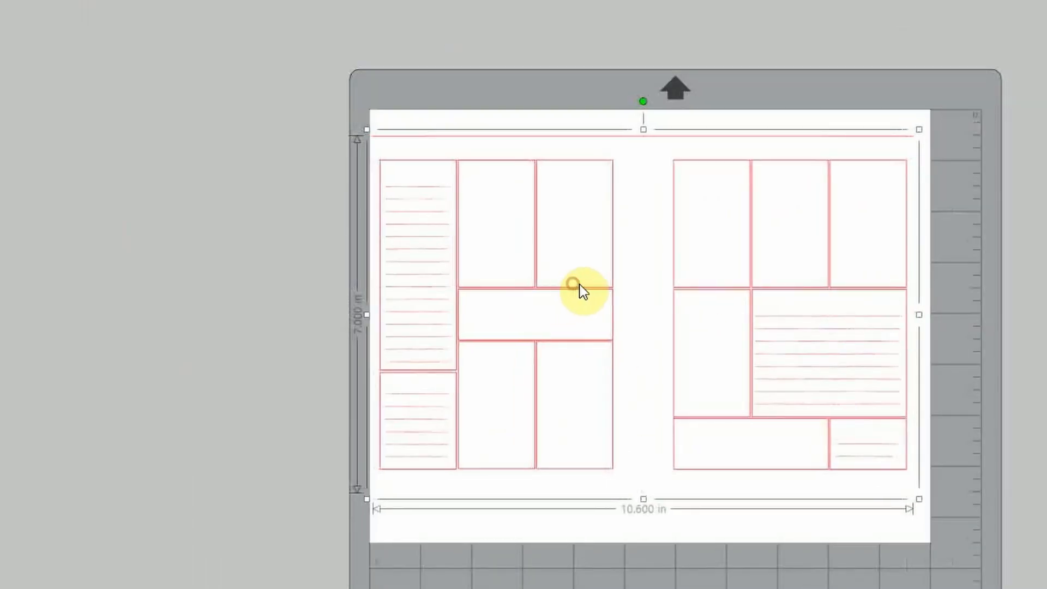
{"action": "left_click", "coordinate": [227, 300]}
- Set the planner layout's line colour to white
{"action": "left_click", "coordinate": [436, 166]}
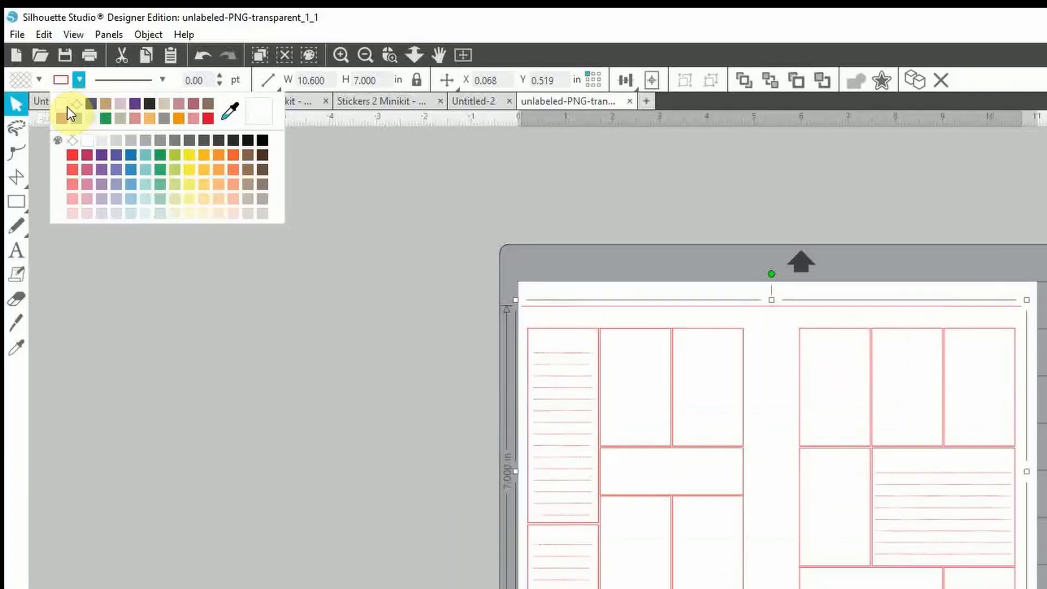
{"action": "left_click", "coordinate": [76, 106]}
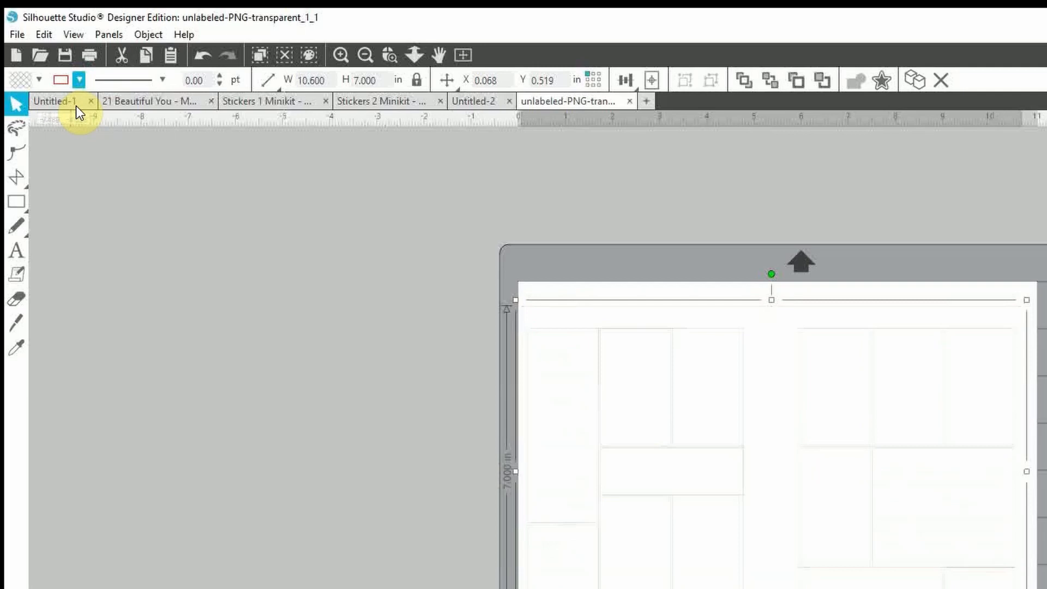
{"action": "left_click", "coordinate": [605, 332]}
- Set the planner layout's line colour to black and its line thickness to 0.1 pt
{"action": "left_click", "coordinate": [79, 81]}
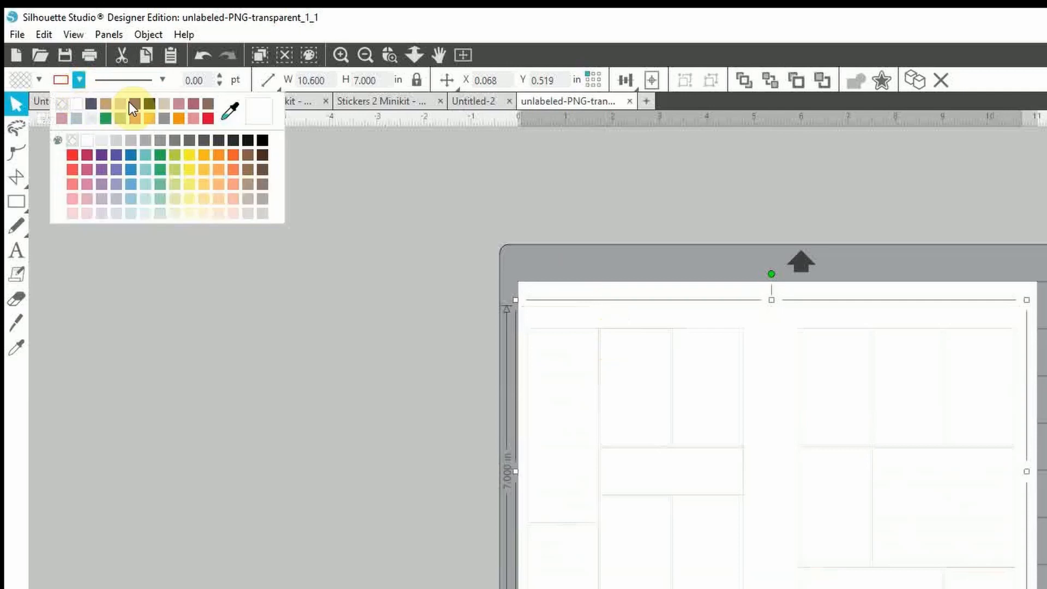
{"action": "left_click", "coordinate": [151, 106]}
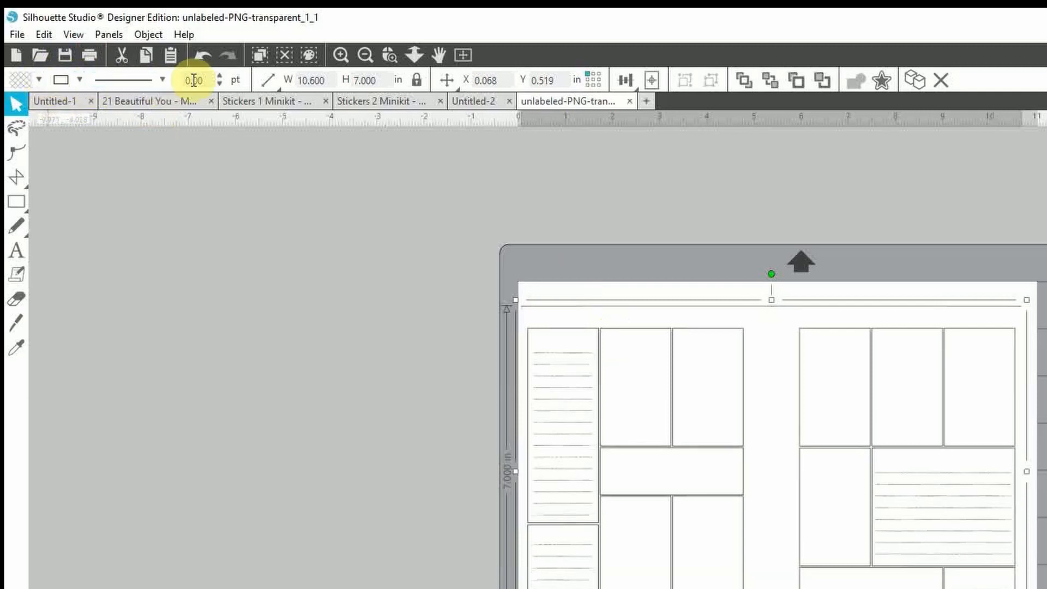
{"action": "left_click_drag", "start_coordinate": [206, 80], "coordinate": [165, 80]}
{"action": "type", "text": "0.1"}
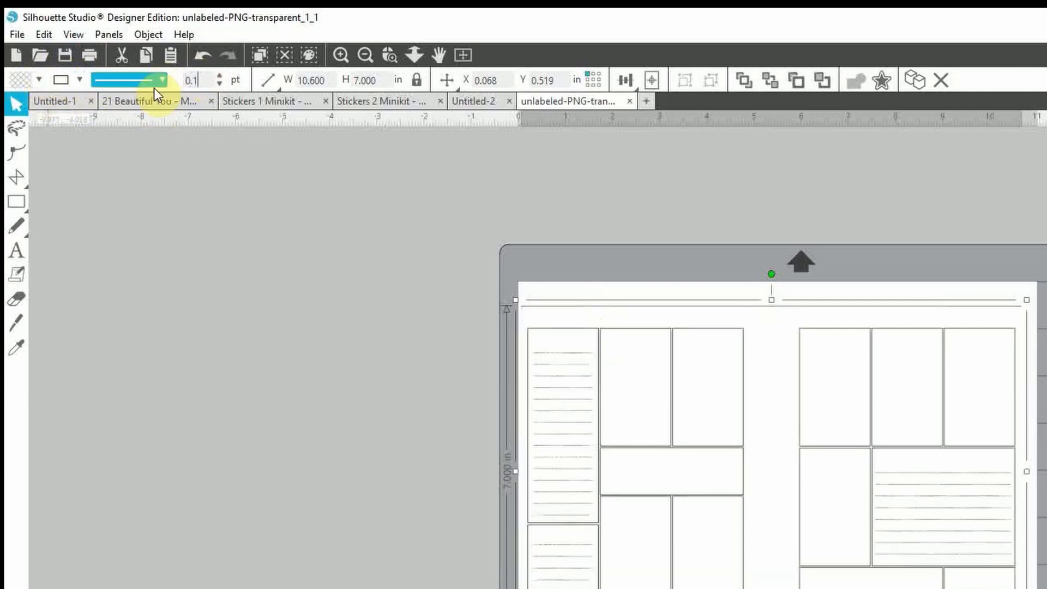
{"action": "key", "text": "Return"}
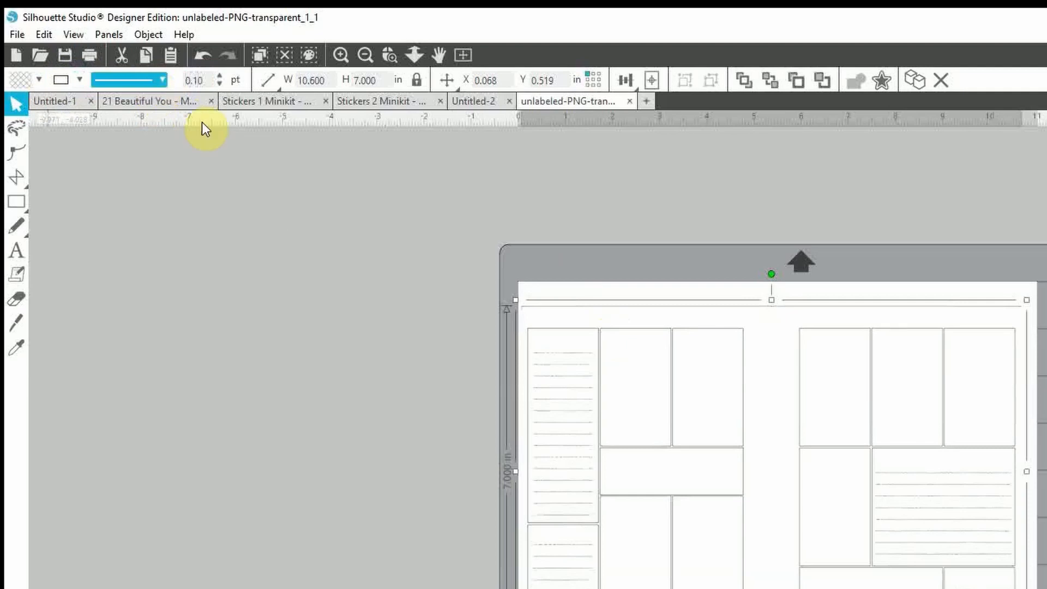
- Reposition the planner layout slightly lower on the page, at about X 0.154, Y 0.778 in
{"action": "left_click", "coordinate": [414, 527]}
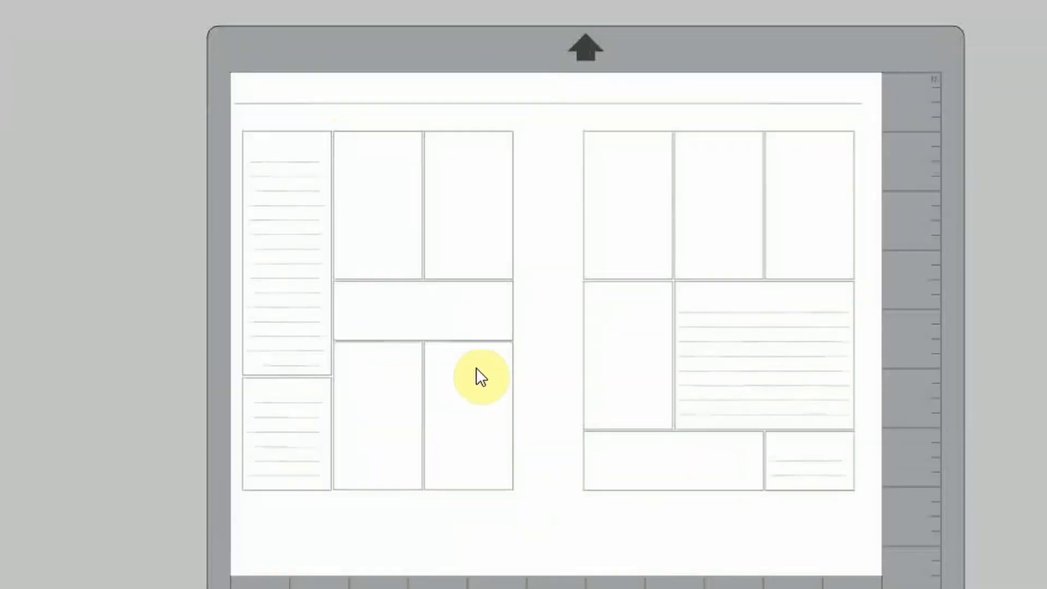
{"action": "left_click", "coordinate": [736, 493]}
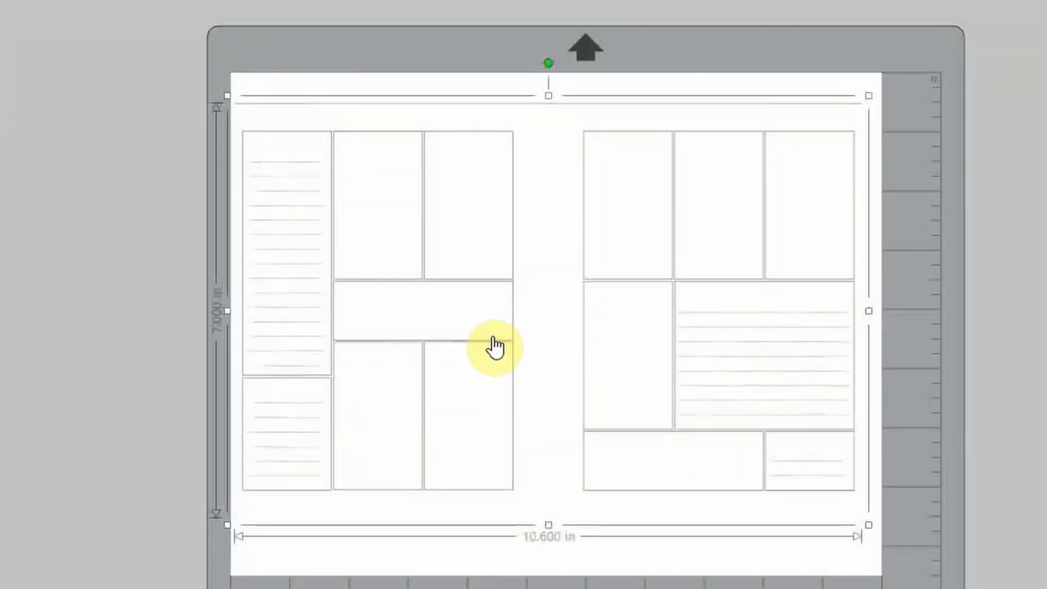
{"action": "left_click_drag", "start_coordinate": [393, 342], "coordinate": [398, 358]}
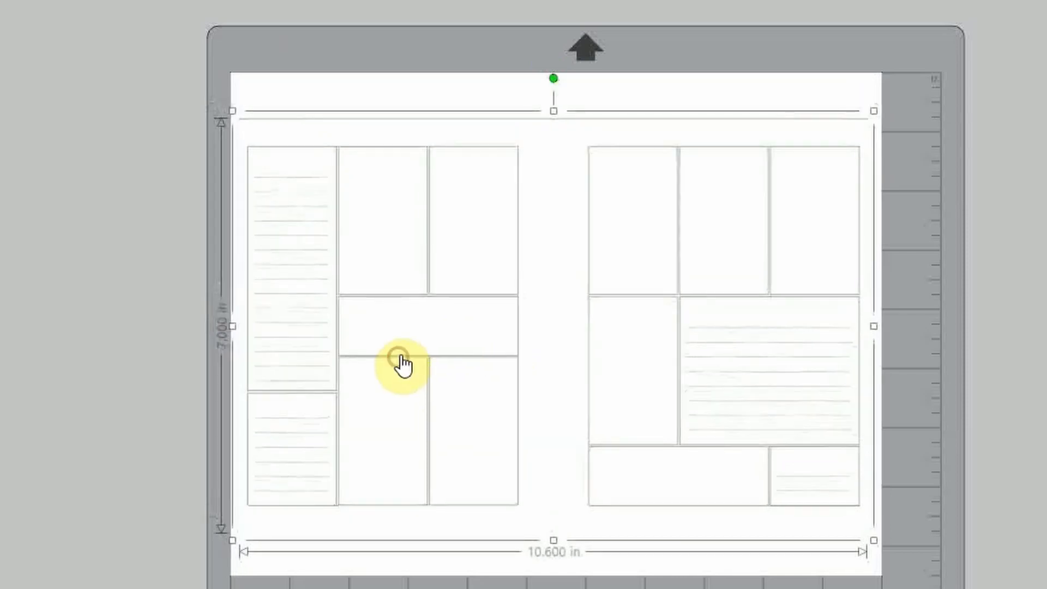
{"action": "left_click", "coordinate": [52, 169]}
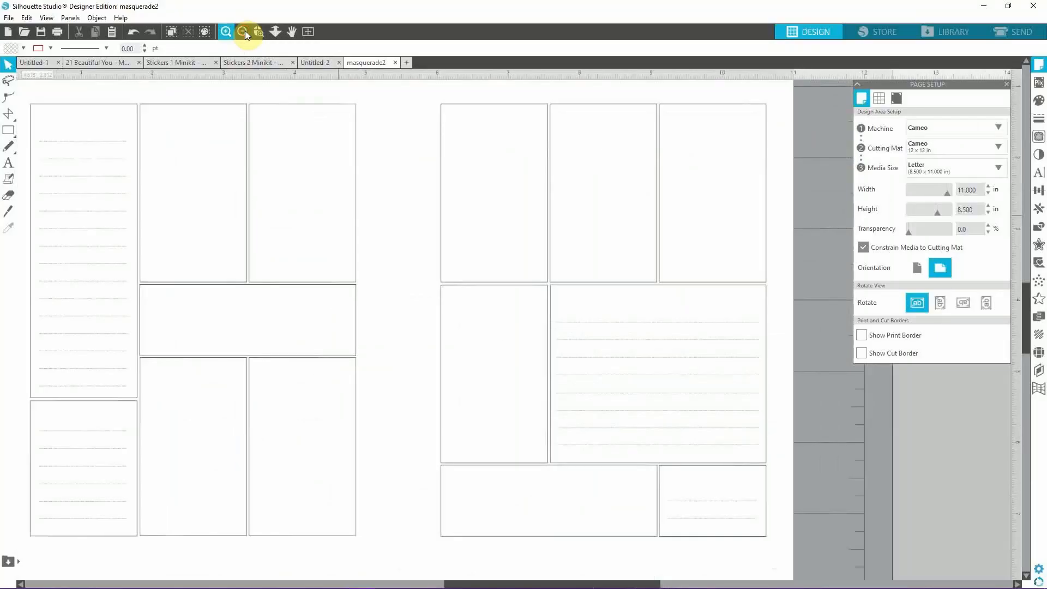
- Centre the planner layout on the page
{"action": "left_click", "coordinate": [243, 32]}
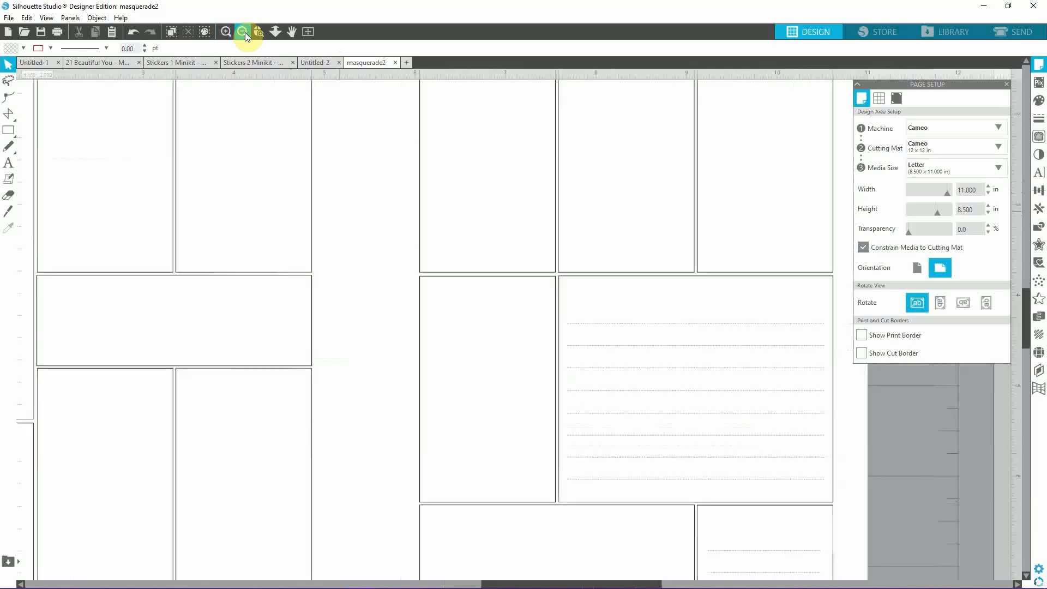
{"action": "left_click", "coordinate": [243, 32]}
{"action": "left_click", "coordinate": [243, 32]}
{"action": "left_click", "coordinate": [410, 293]}
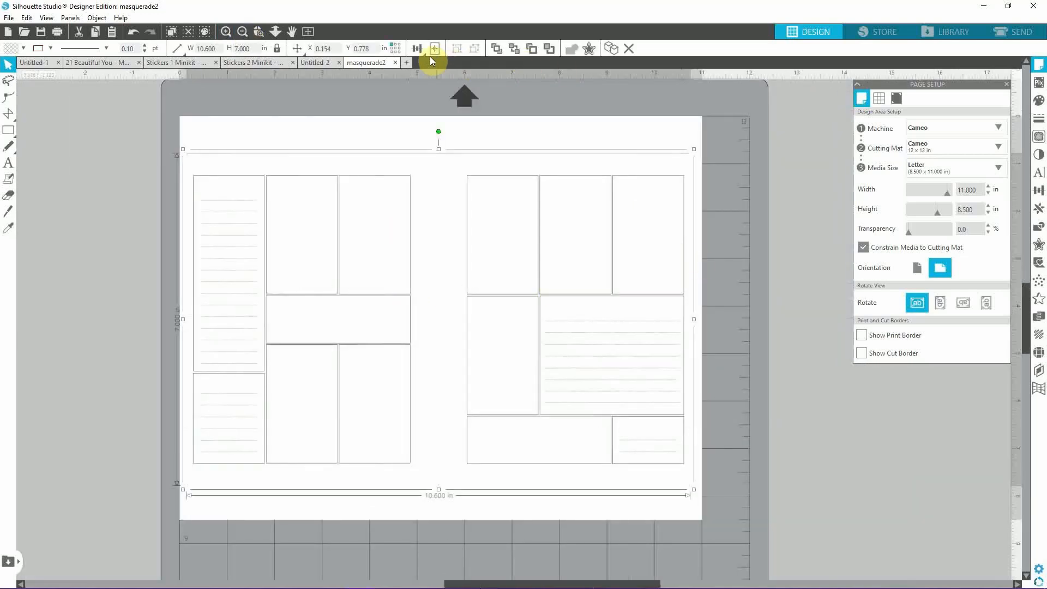
{"action": "left_click", "coordinate": [435, 49]}
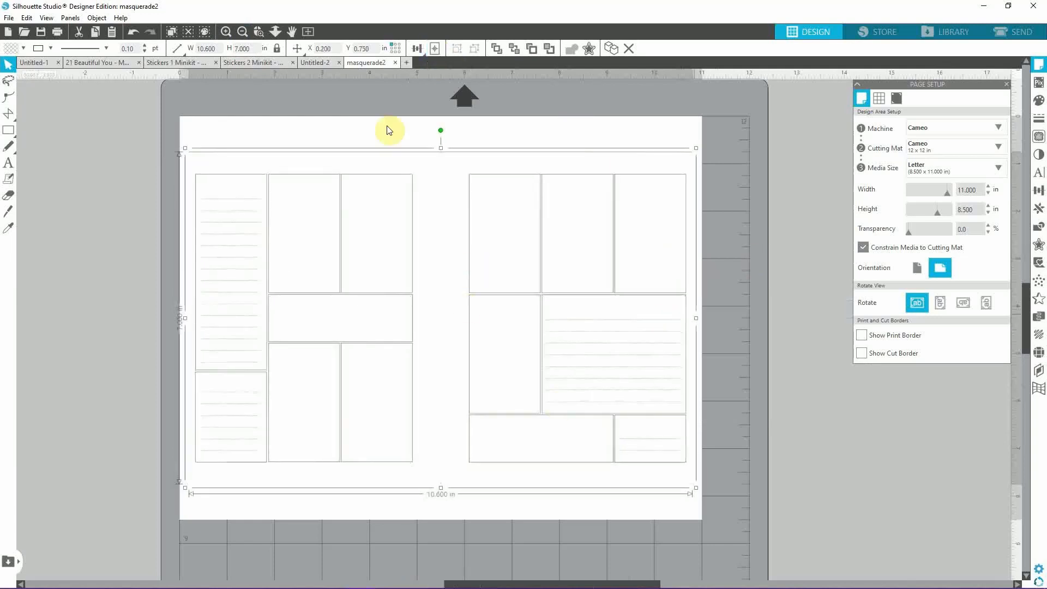
- Lock Layer 1, which holds the planner layout, so it cannot be selected
{"action": "left_click", "coordinate": [1037, 377]}
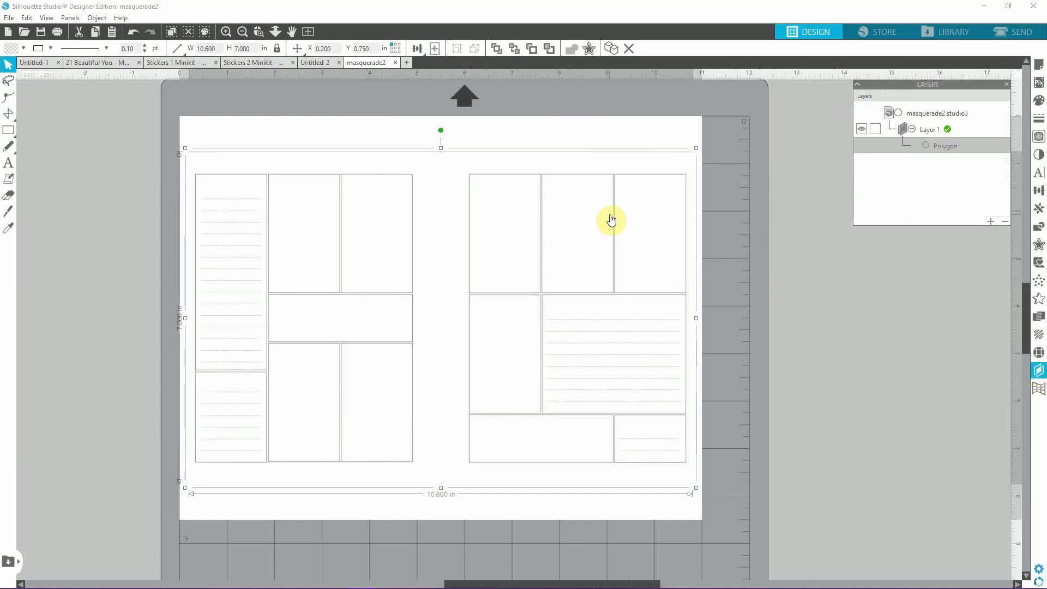
{"action": "right_click", "coordinate": [876, 132]}
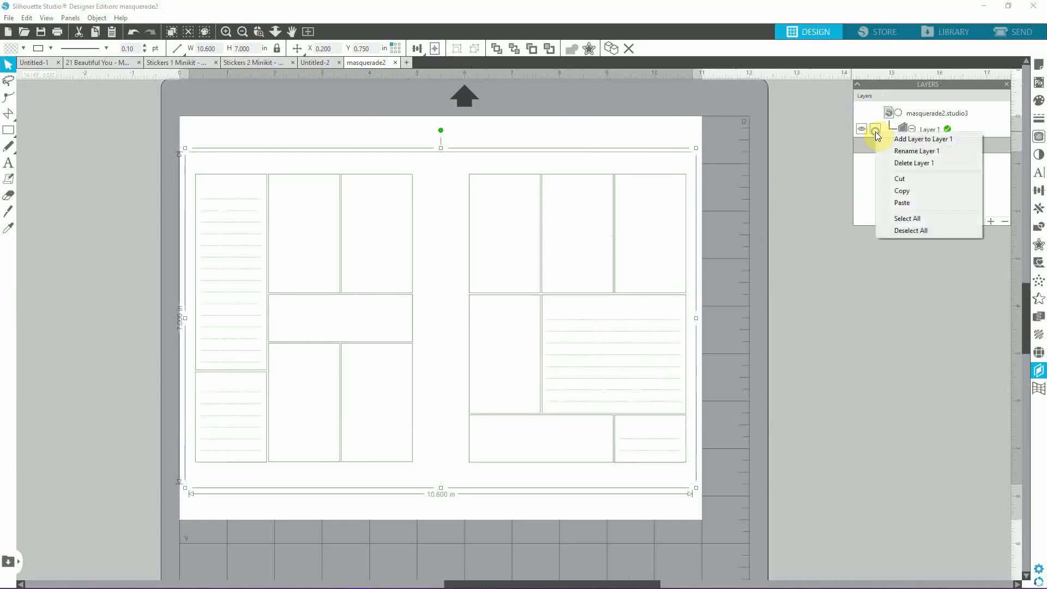
{"action": "left_click", "coordinate": [875, 130]}
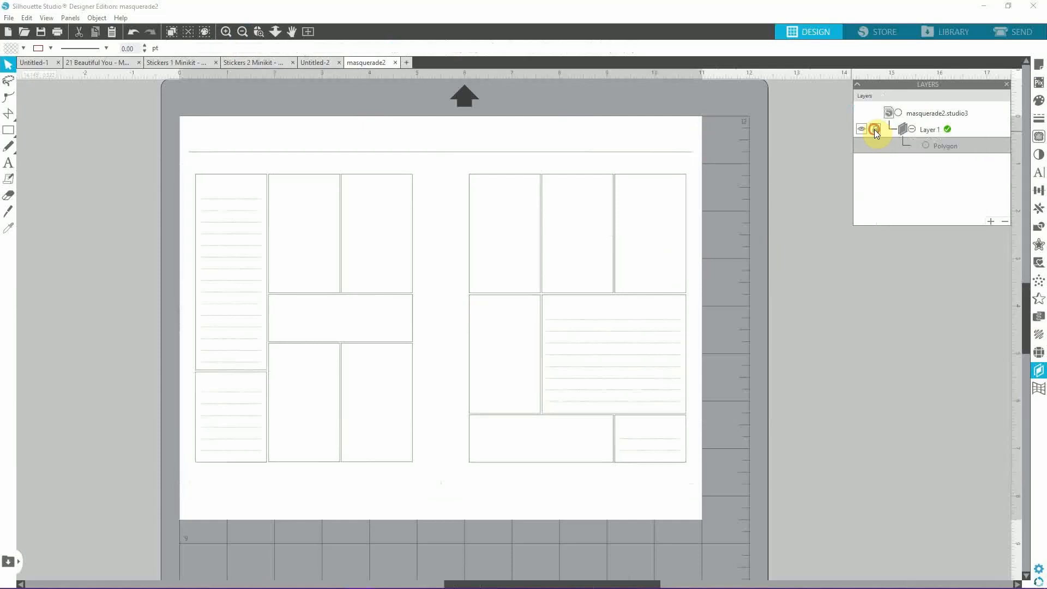
{"action": "left_click", "coordinate": [595, 246]}
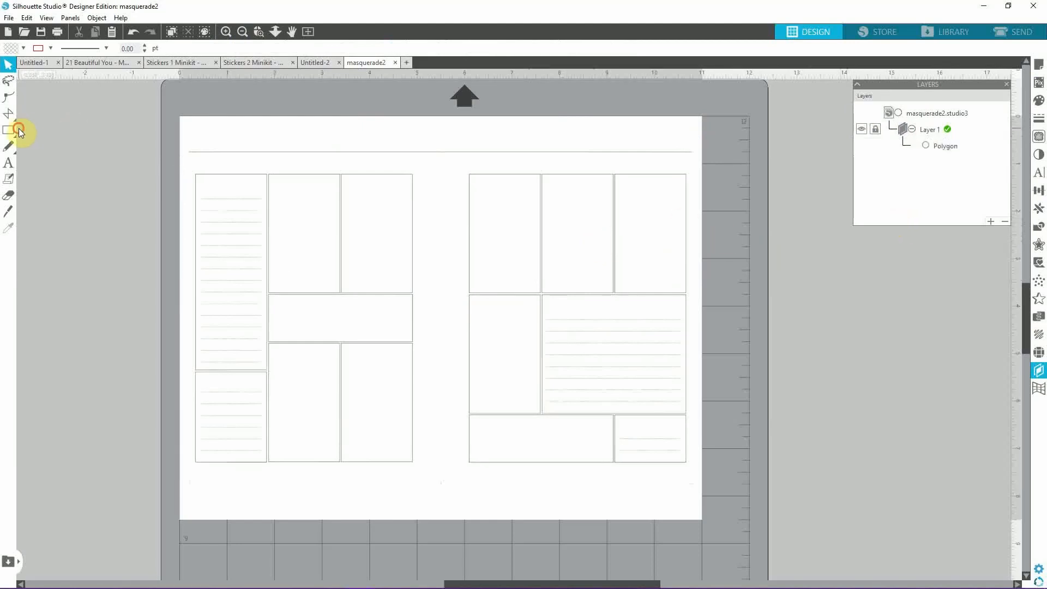
- Add a new layer and draw a rectangle on it around the whole planner layout, sized to 10.6 by 7 in
{"action": "left_click_drag", "start_coordinate": [19, 129], "coordinate": [27, 132]}
{"action": "left_click", "coordinate": [990, 221]}
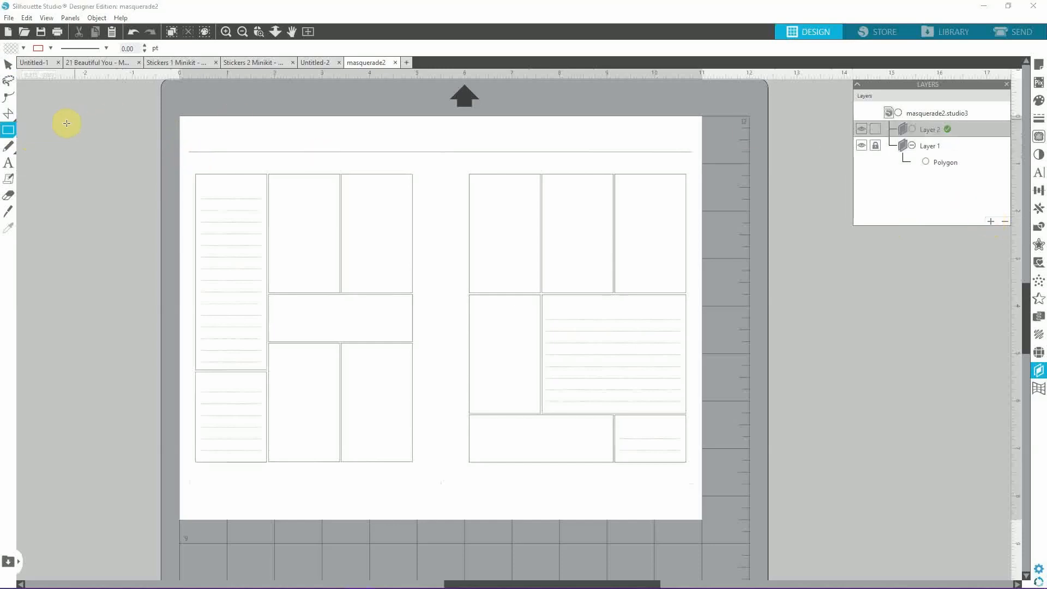
{"action": "left_click_drag", "start_coordinate": [189, 152], "coordinate": [693, 484]}
{"action": "left_click_drag", "start_coordinate": [692, 485], "coordinate": [692, 484]}
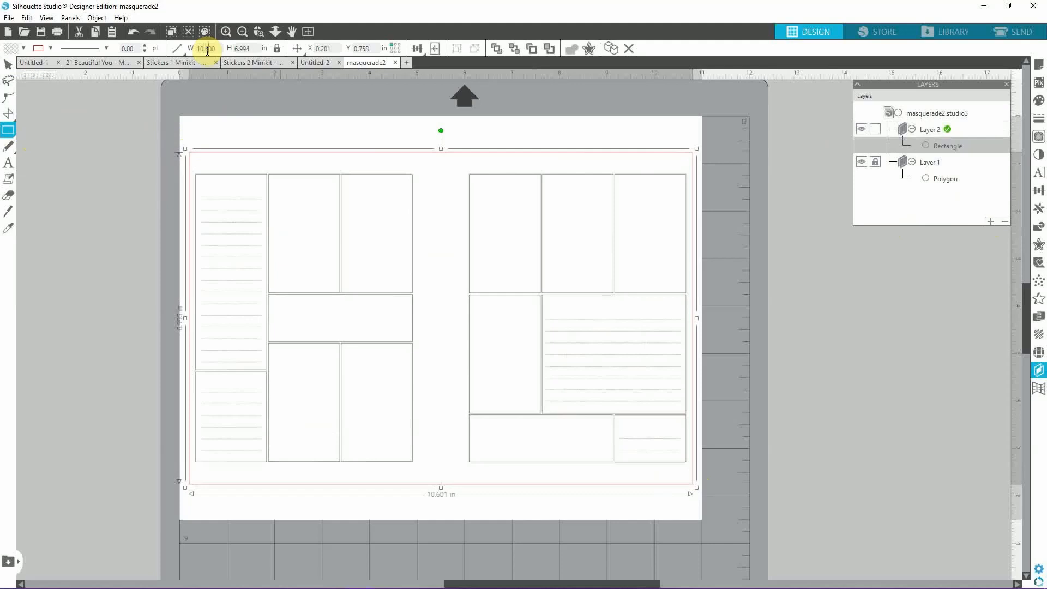
{"action": "key", "text": "Return"}
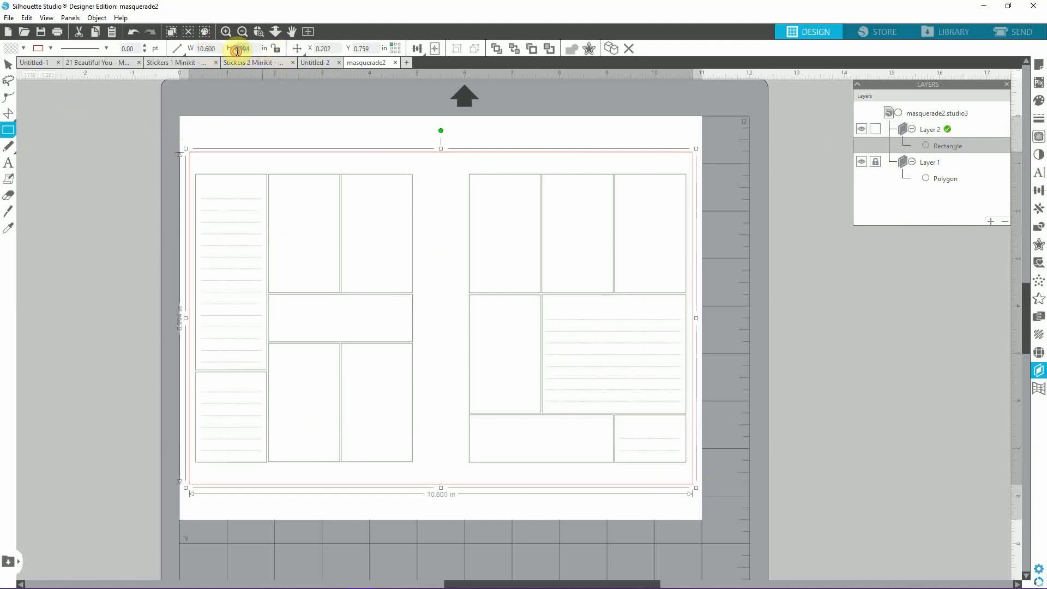
{"action": "key", "text": "Return"}
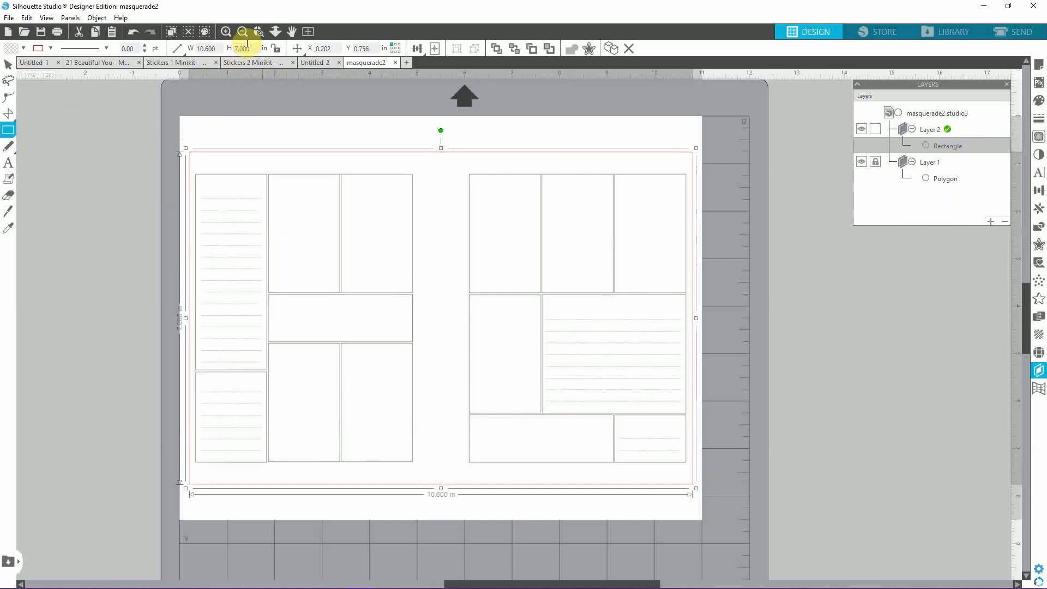
- Centre the outer rectangle on the page and lock Layer 2
{"action": "left_click", "coordinate": [435, 50]}
{"action": "mouse_move", "coordinate": [785, 336]}
{"action": "left_mouse_down"}
{"action": "mouse_move", "coordinate": [402, 493]}
{"action": "mouse_move", "coordinate": [666, 374]}
{"action": "mouse_move", "coordinate": [771, 364]}
{"action": "left_mouse_up"}
{"action": "key", "text": "Delete"}
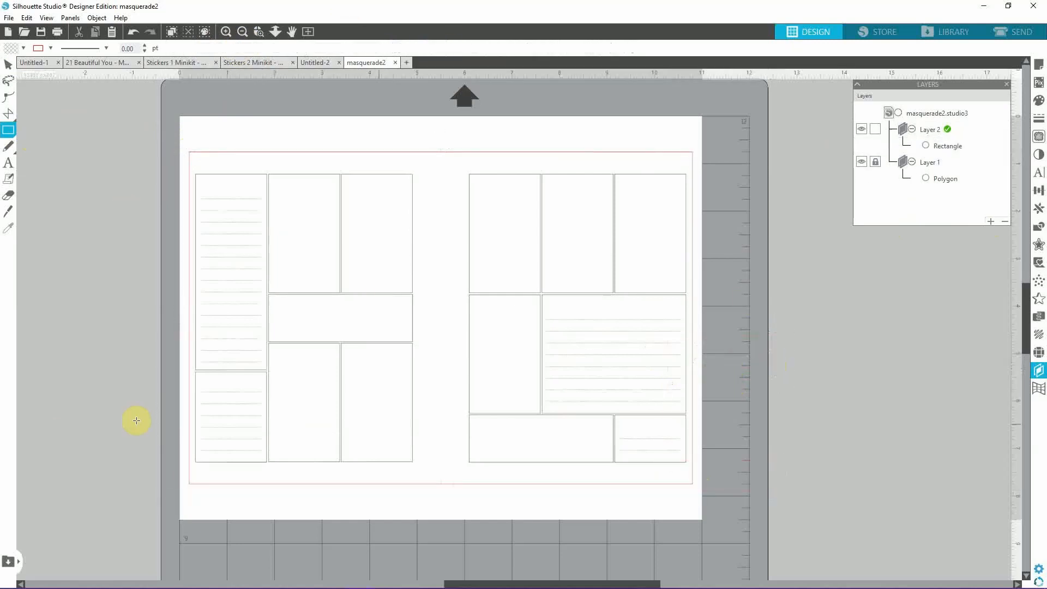
{"action": "left_click", "coordinate": [875, 129]}
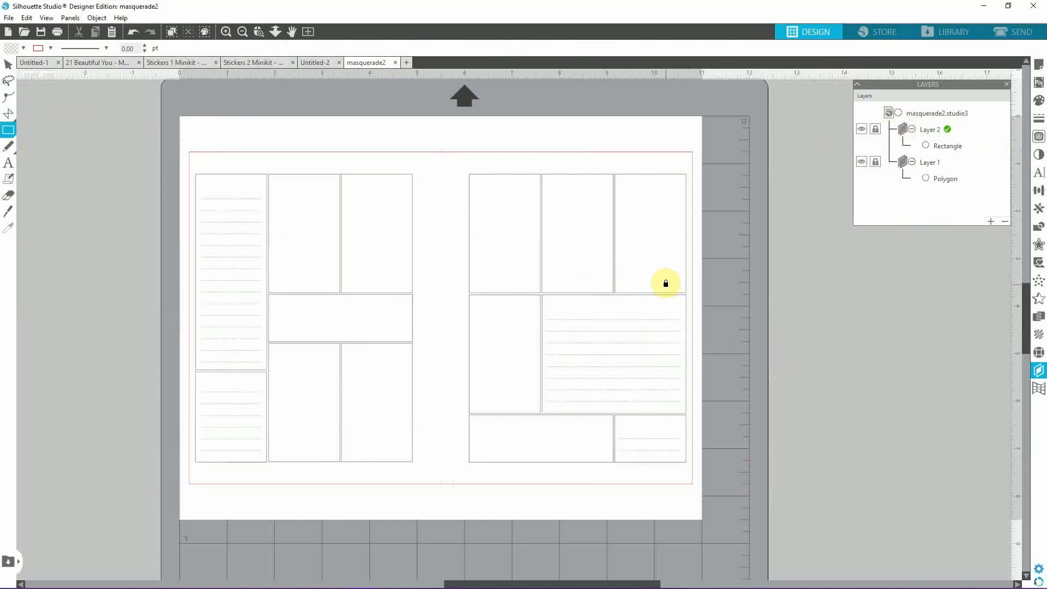
- Unlock Layer 2 and move the outer rectangle up the page to a Y position of 0.543 in
{"action": "left_click", "coordinate": [877, 131]}
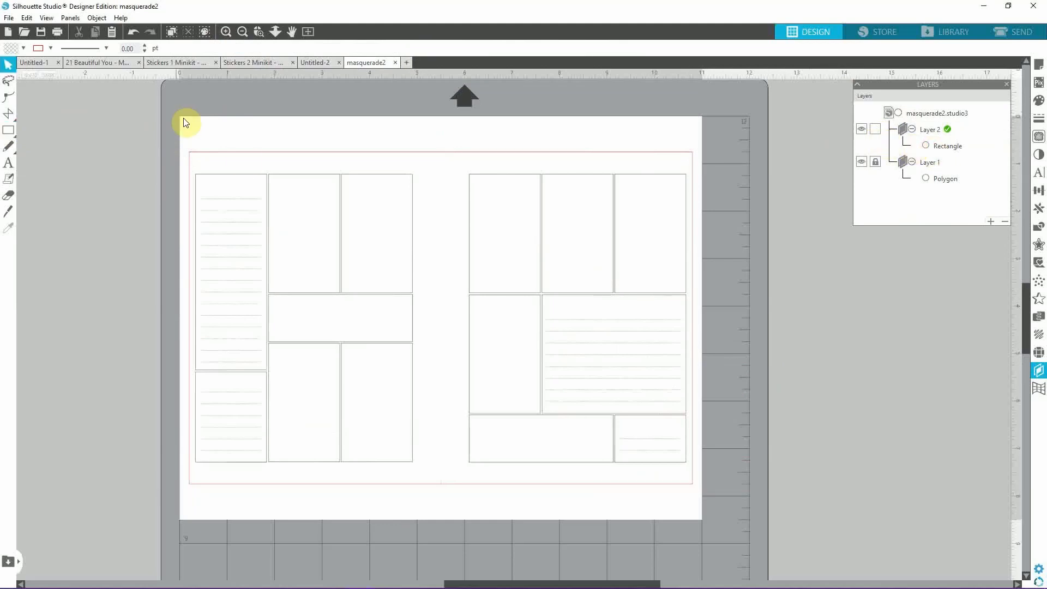
{"action": "left_click", "coordinate": [398, 483]}
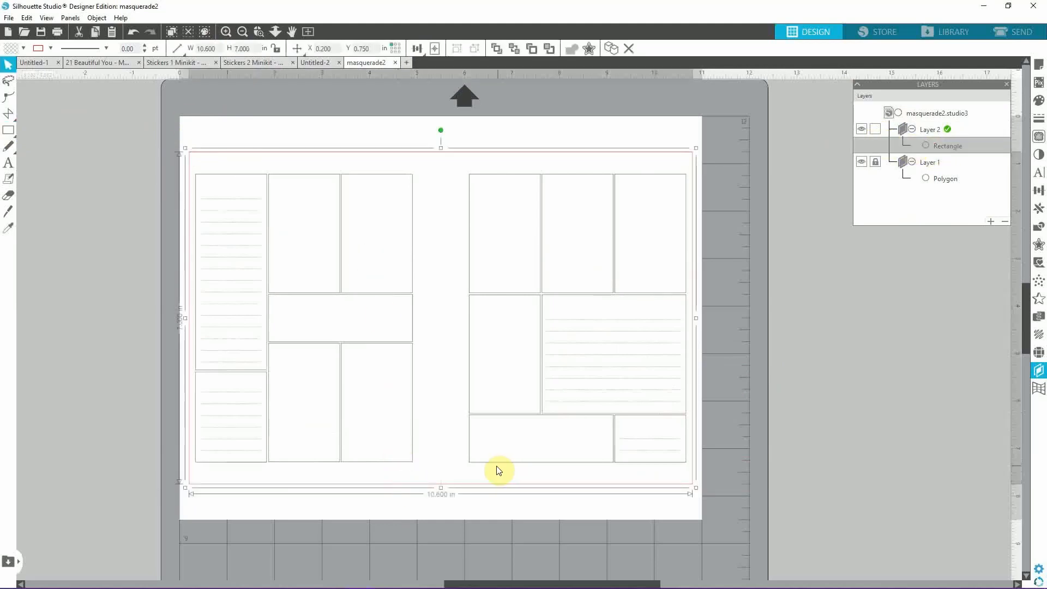
{"action": "key", "text": "Up"}
{"action": "key", "text": "Up"}
{"action": "key", "text": "Up"}
{"action": "key", "text": "Up"}
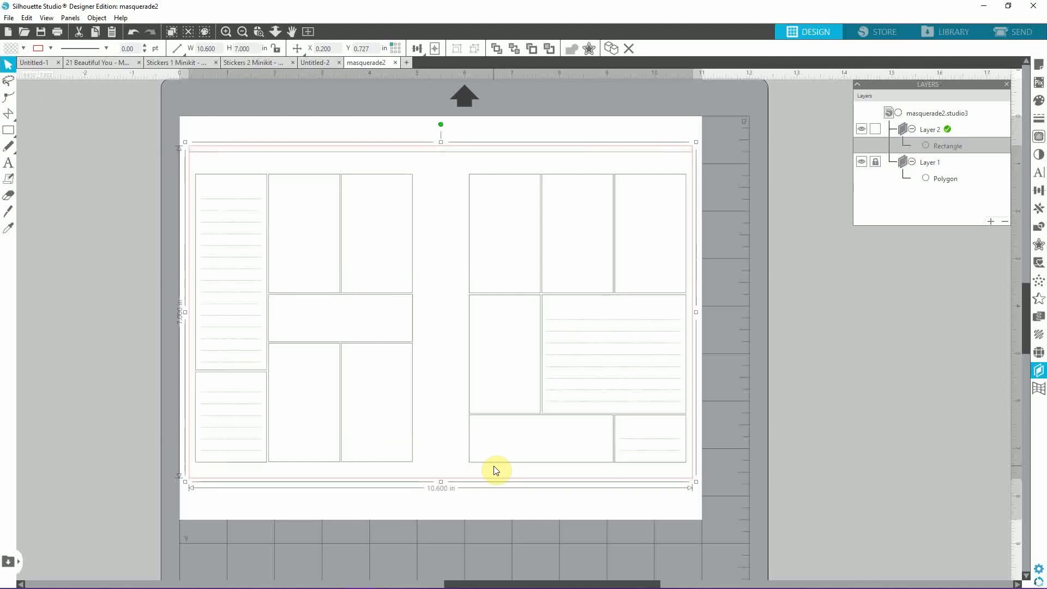
{"action": "key", "text": "Up"}
{"action": "key", "text": "Up"}
{"action": "key", "text": "Up"}
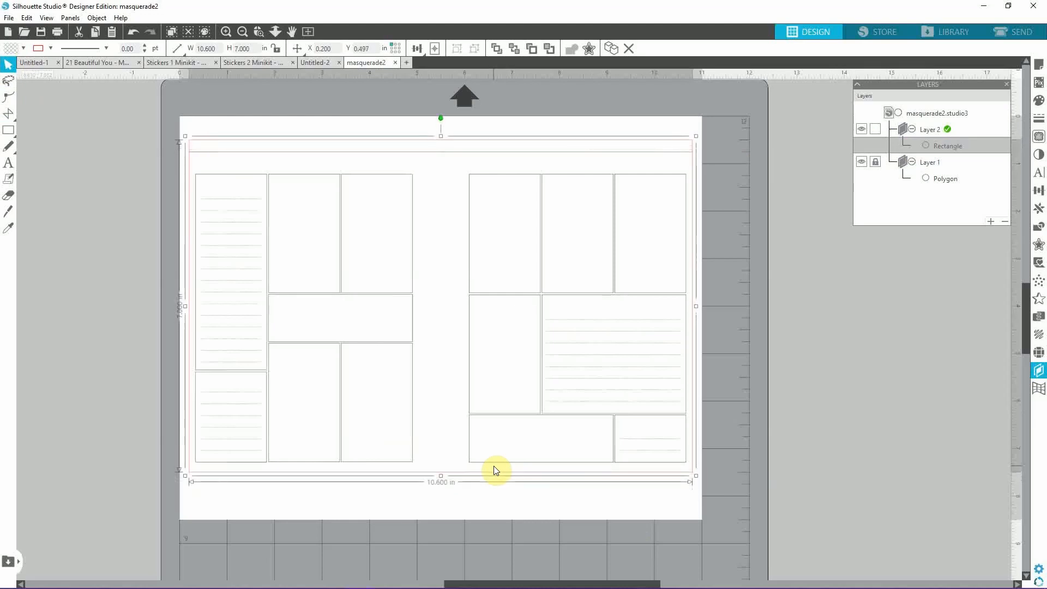
{"action": "key", "text": "Down"}
{"action": "key", "text": "Down"}
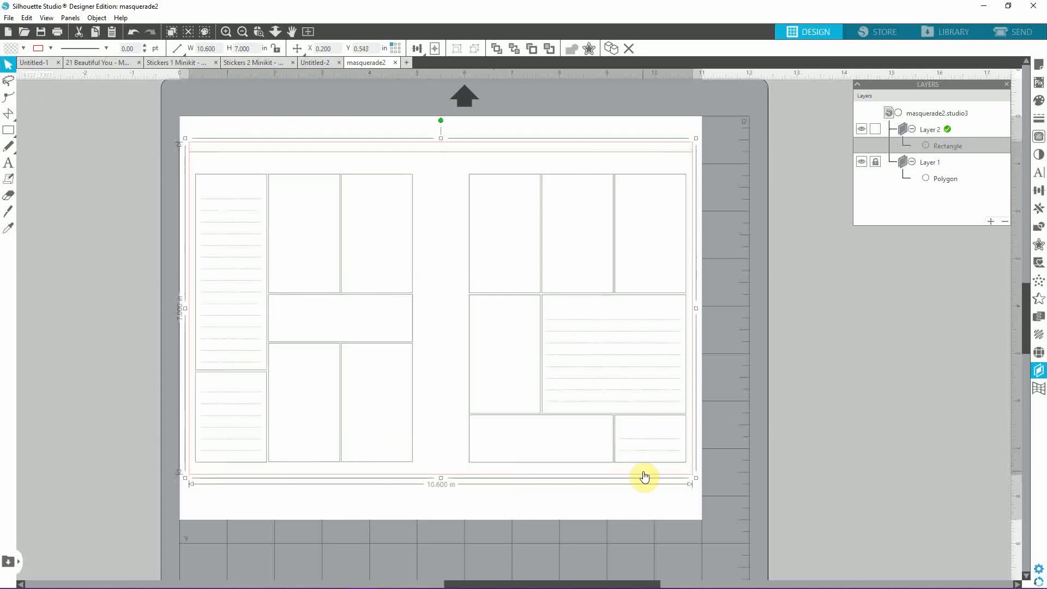
{"action": "left_click", "coordinate": [807, 309]}
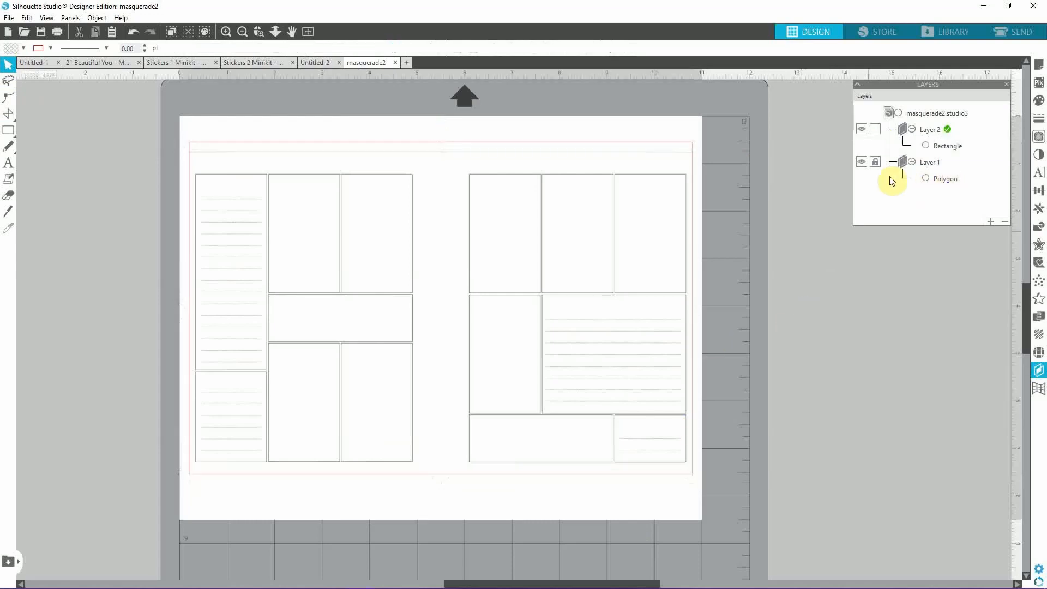
- Unlock Layer 1 to select the planner layout polygon on its own, and lock both Layer 2 and Layer 1
{"action": "left_click", "coordinate": [875, 162]}
{"action": "left_click", "coordinate": [940, 180]}
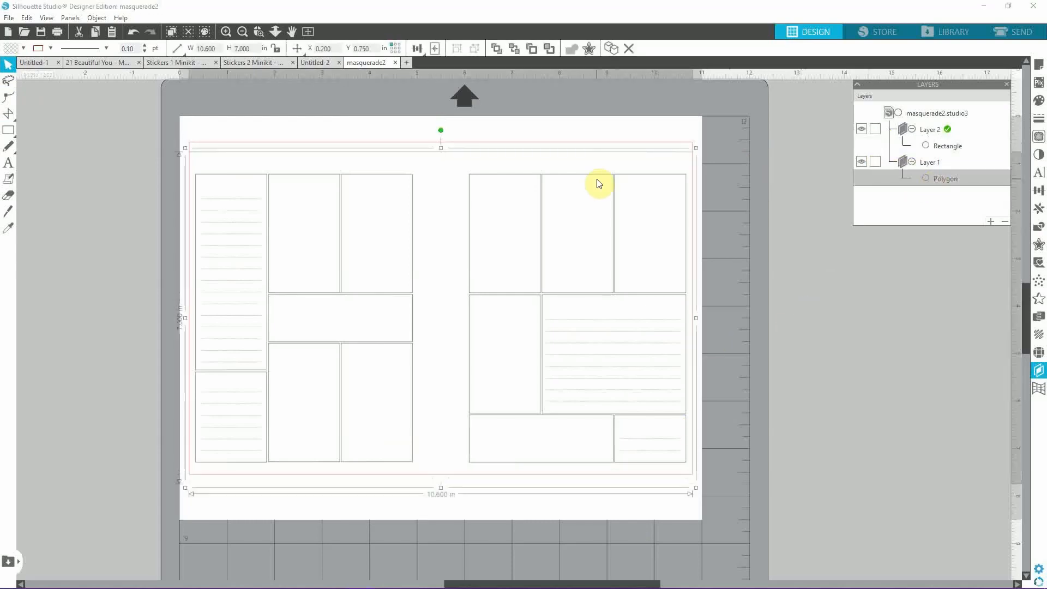
{"action": "left_click", "coordinate": [708, 183]}
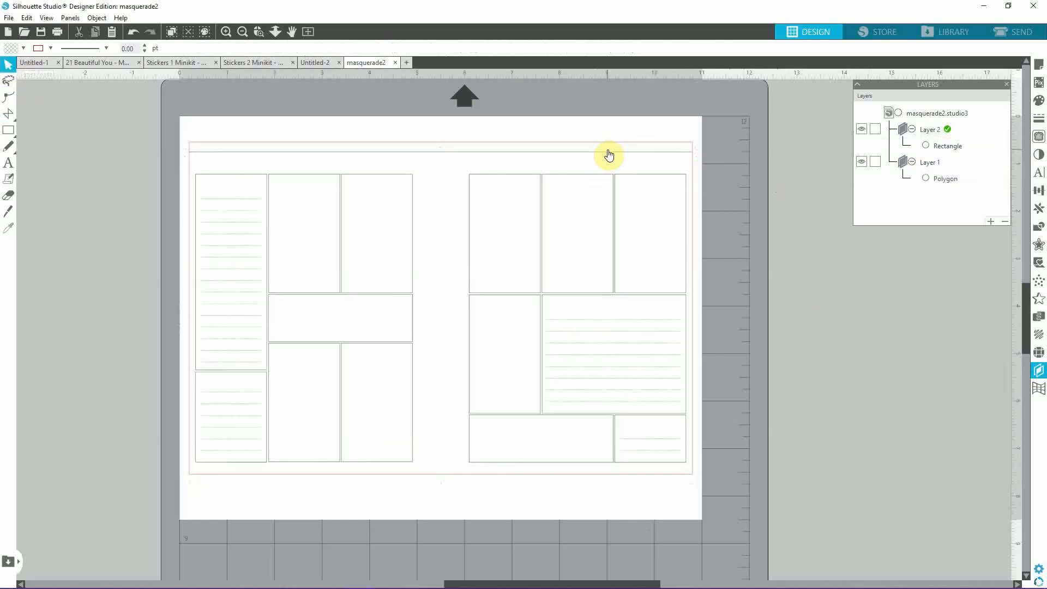
{"action": "left_click", "coordinate": [608, 154]}
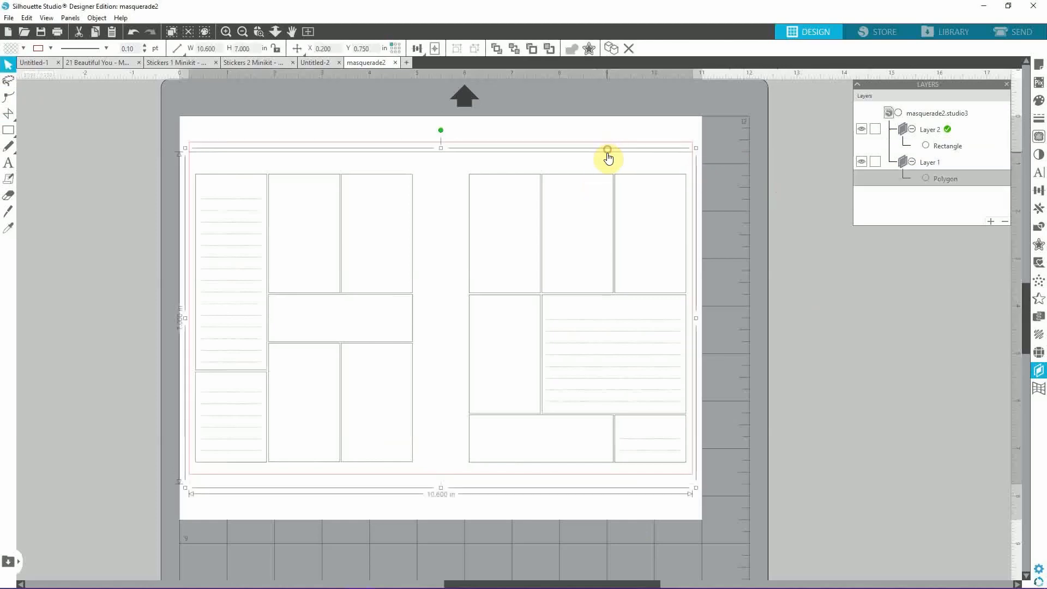
{"action": "left_click", "coordinate": [875, 128]}
{"action": "left_click", "coordinate": [875, 161]}
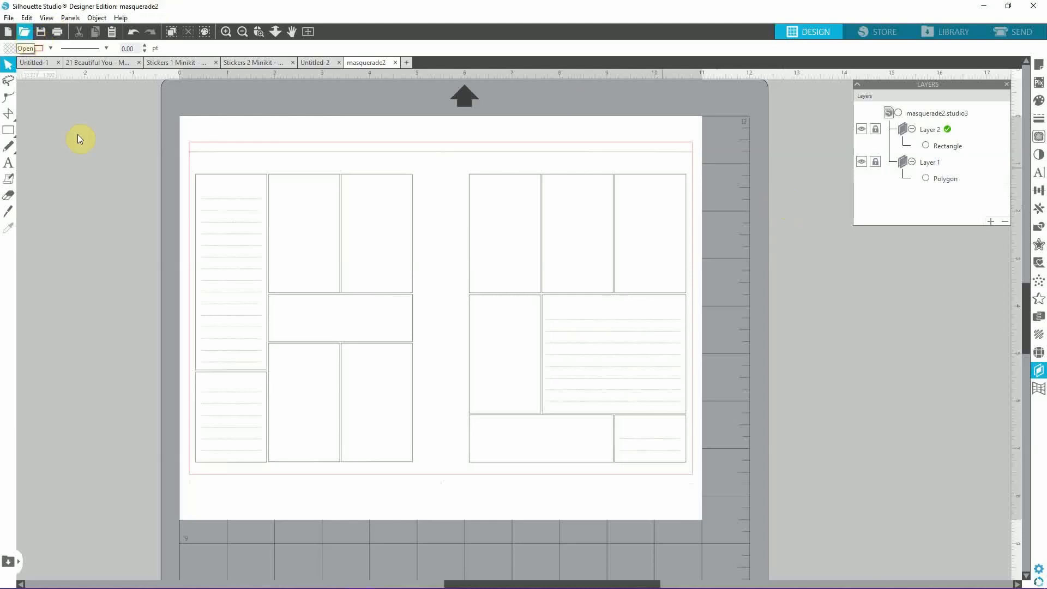
- Switch to File Explorer, arrange its window beside the design, and open the Papers folder of the Masquerade Creative Kit
{"action": "left_click", "coordinate": [93, 578]}
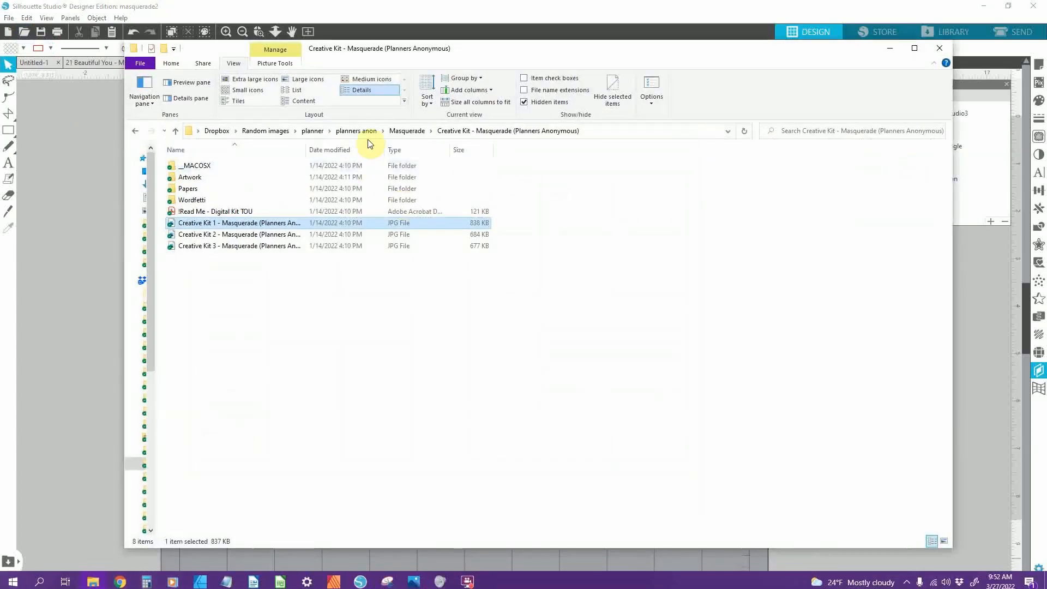
{"action": "left_click", "coordinate": [415, 131]}
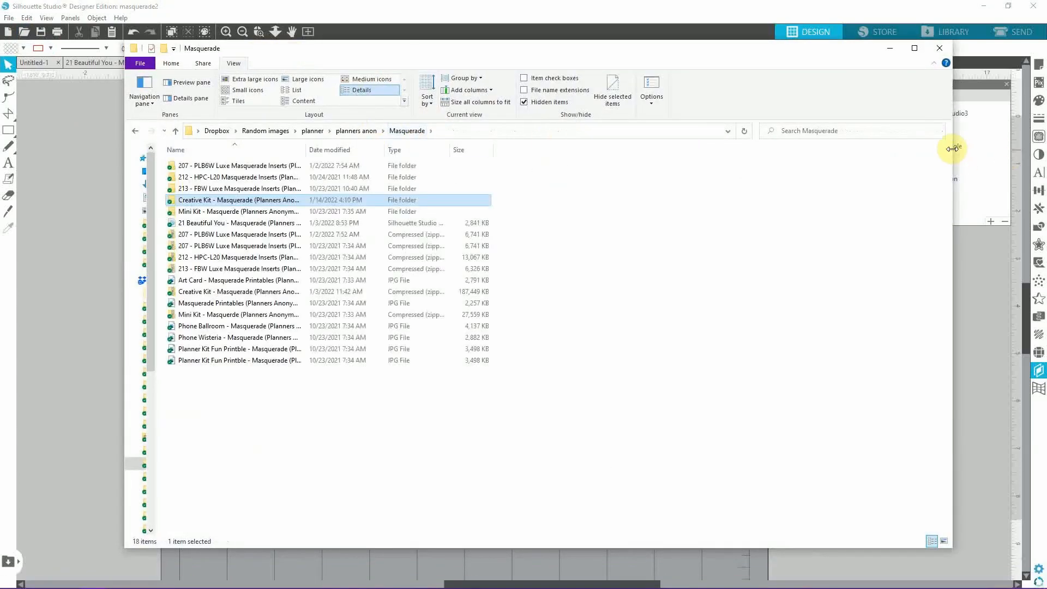
{"action": "left_click_drag", "start_coordinate": [953, 145], "coordinate": [786, 145]}
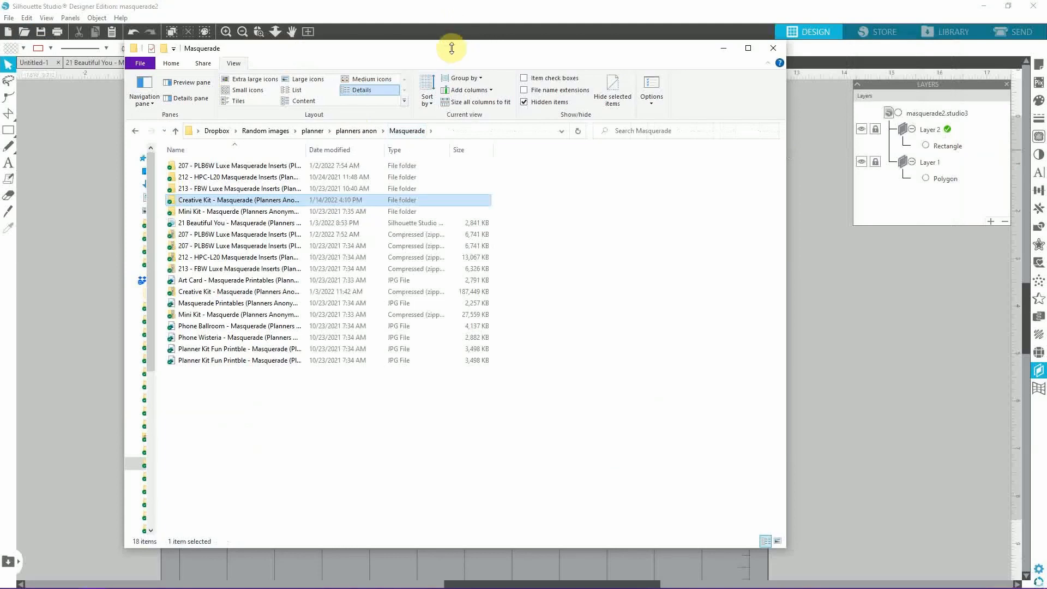
{"action": "left_click_drag", "start_coordinate": [443, 44], "coordinate": [643, 45]}
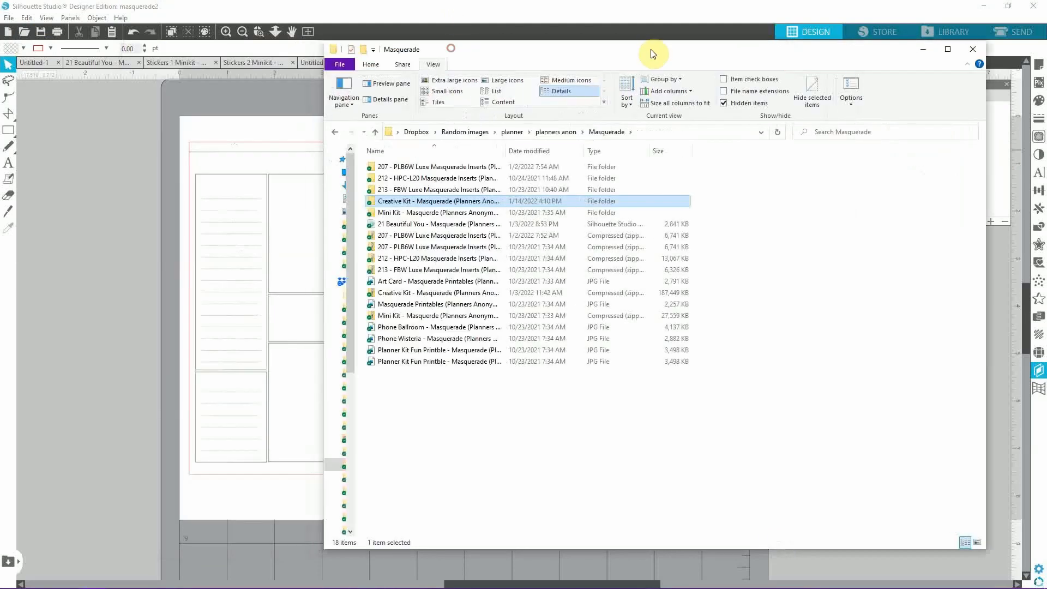
{"action": "double_click", "coordinate": [406, 202]}
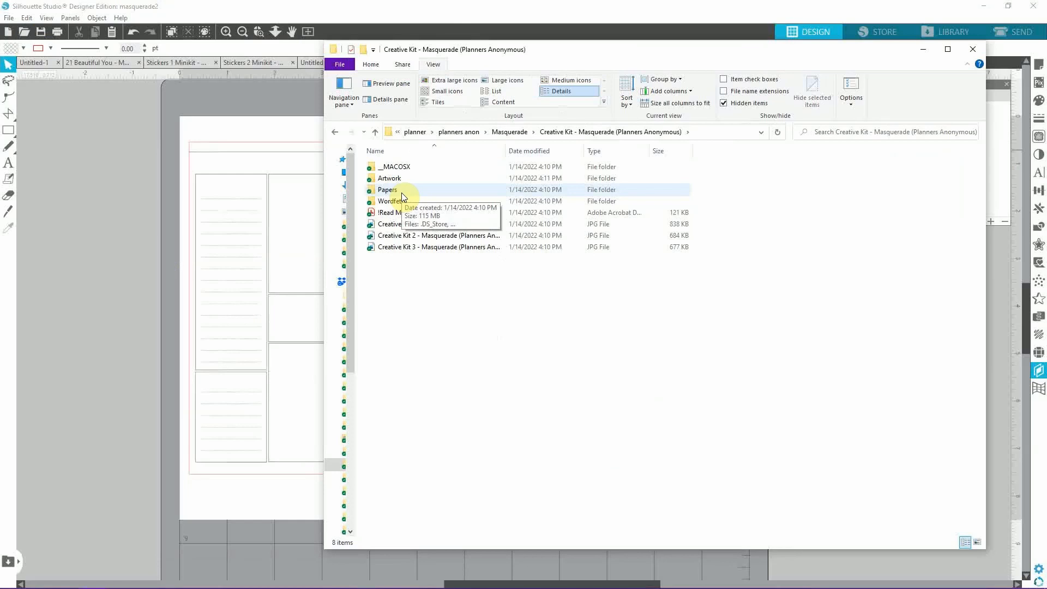
{"action": "double_click", "coordinate": [402, 190]}
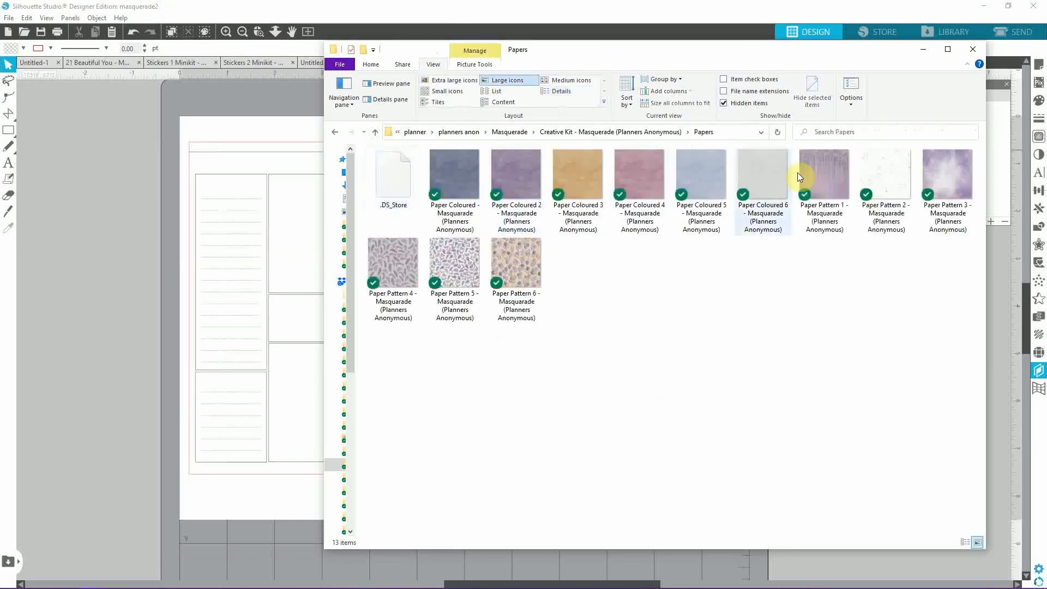
{"action": "left_click_drag", "start_coordinate": [832, 170], "coordinate": [132, 198]}
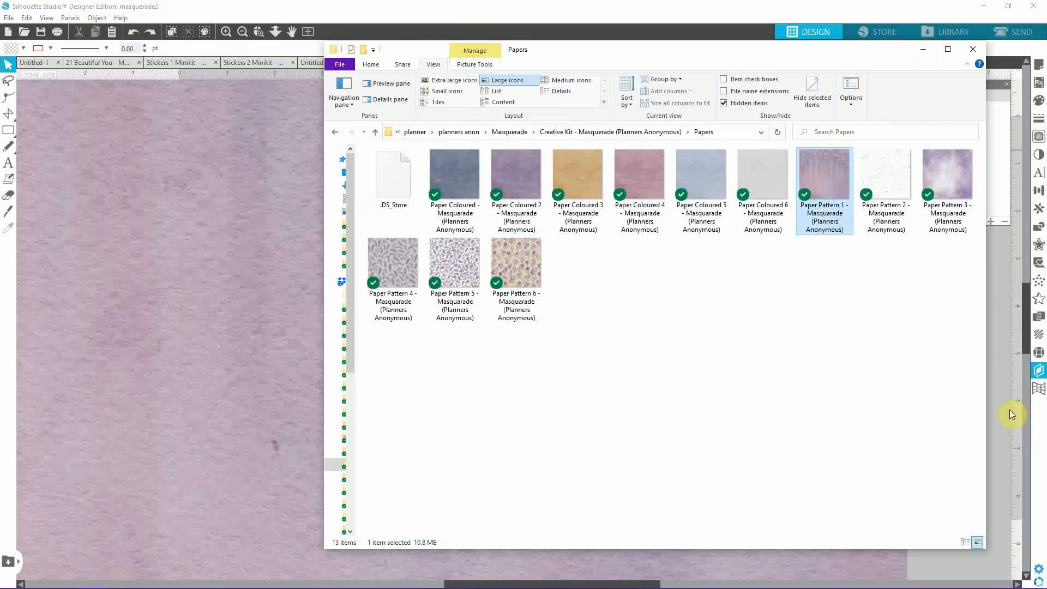
{"action": "left_click_drag", "start_coordinate": [145, 363], "coordinate": [145, 363]}
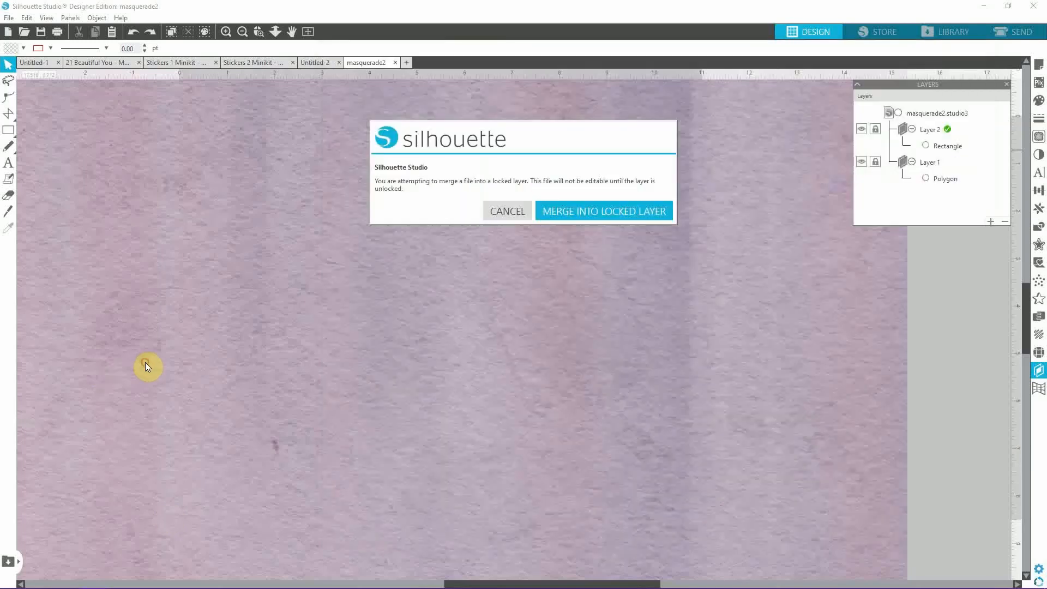
{"action": "left_click", "coordinate": [524, 210]}
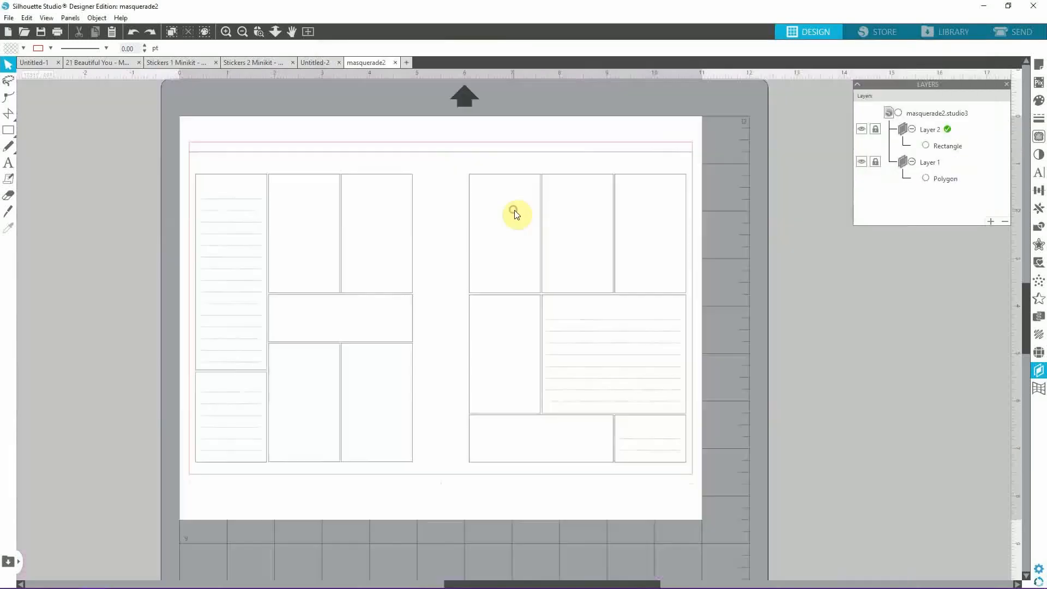
- Add a new layer above Layer 2 and import Paper Pattern 1 from the Papers folder onto it
{"action": "left_click", "coordinate": [992, 222]}
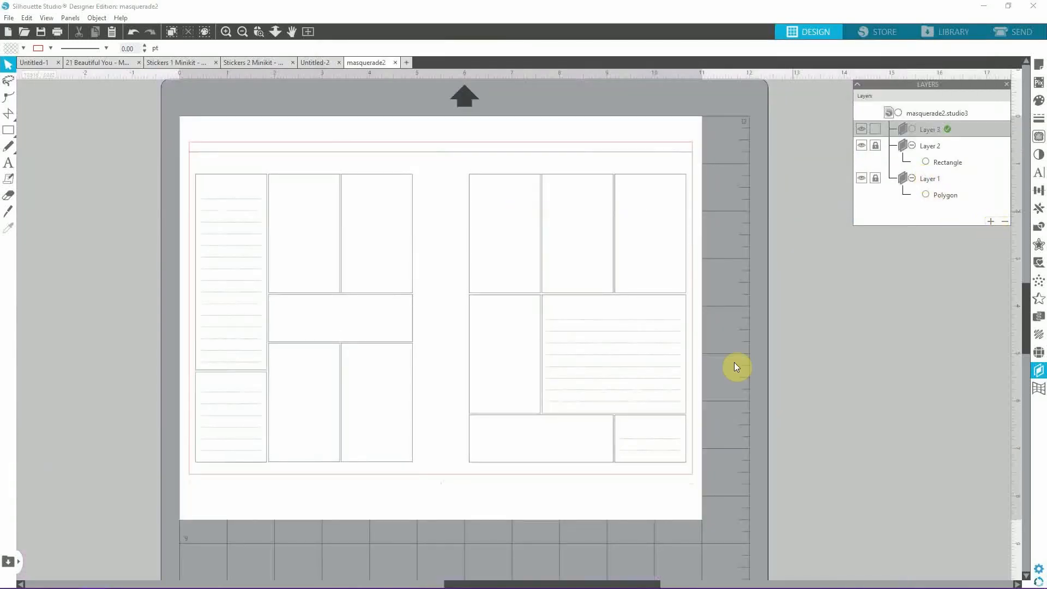
{"action": "left_click", "coordinate": [91, 577]}
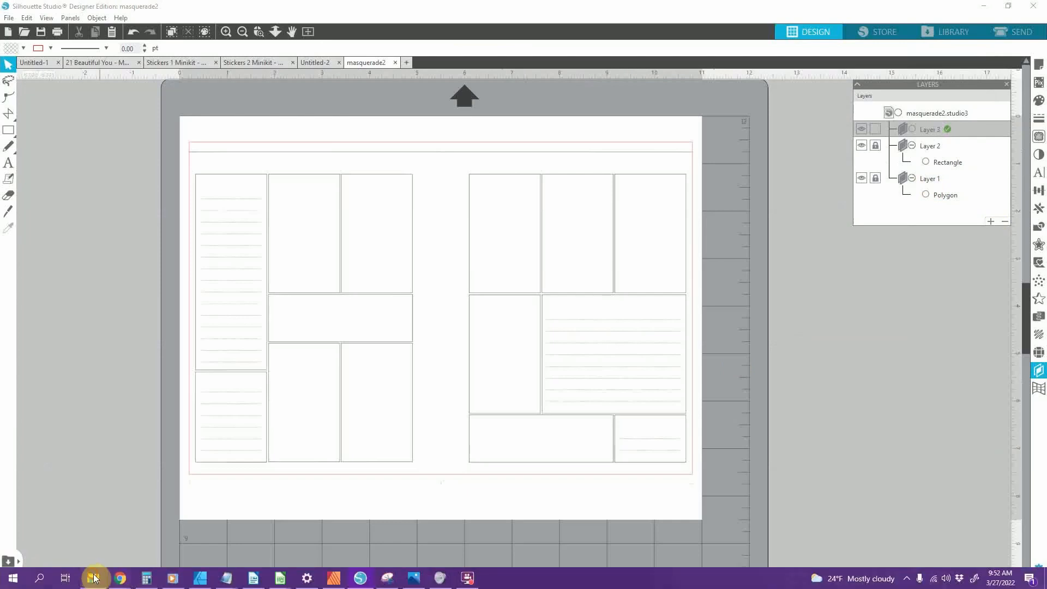
{"action": "left_click_drag", "start_coordinate": [840, 174], "coordinate": [273, 204]}
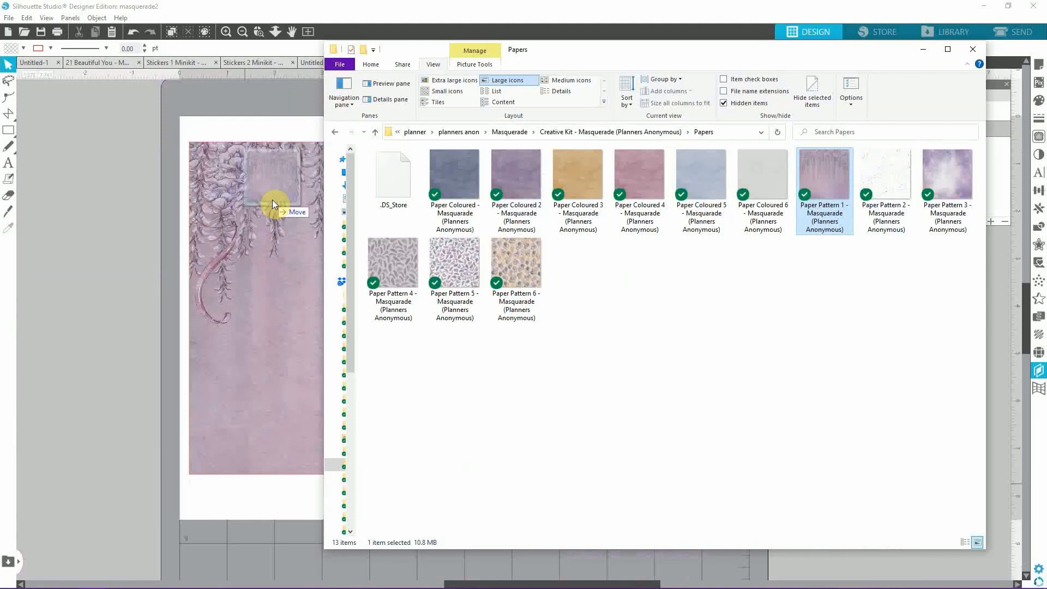
{"action": "left_click_drag", "start_coordinate": [272, 200], "coordinate": [107, 211]}
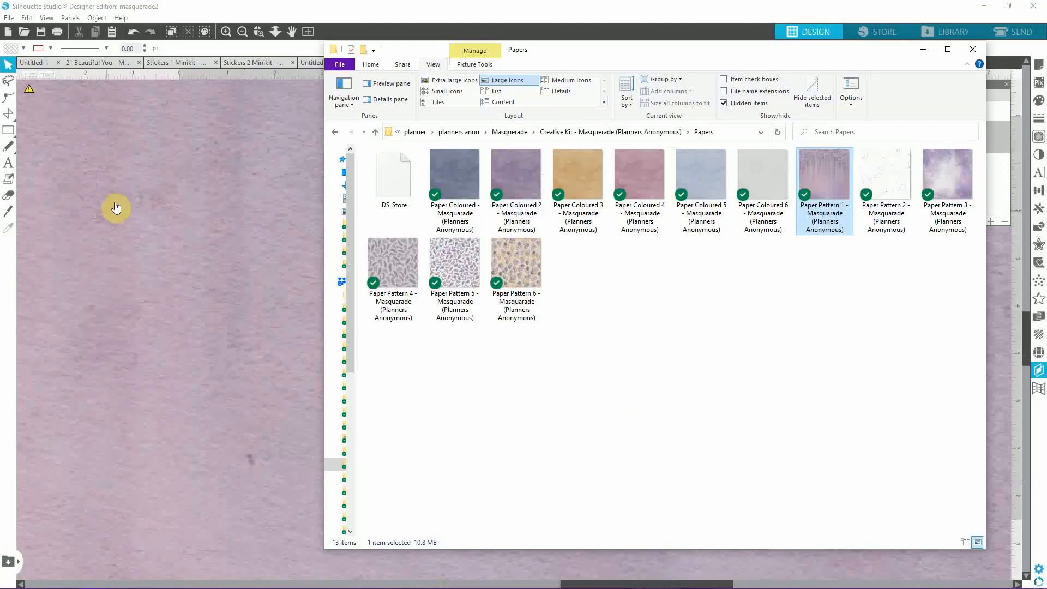
{"action": "left_click", "coordinate": [922, 50]}
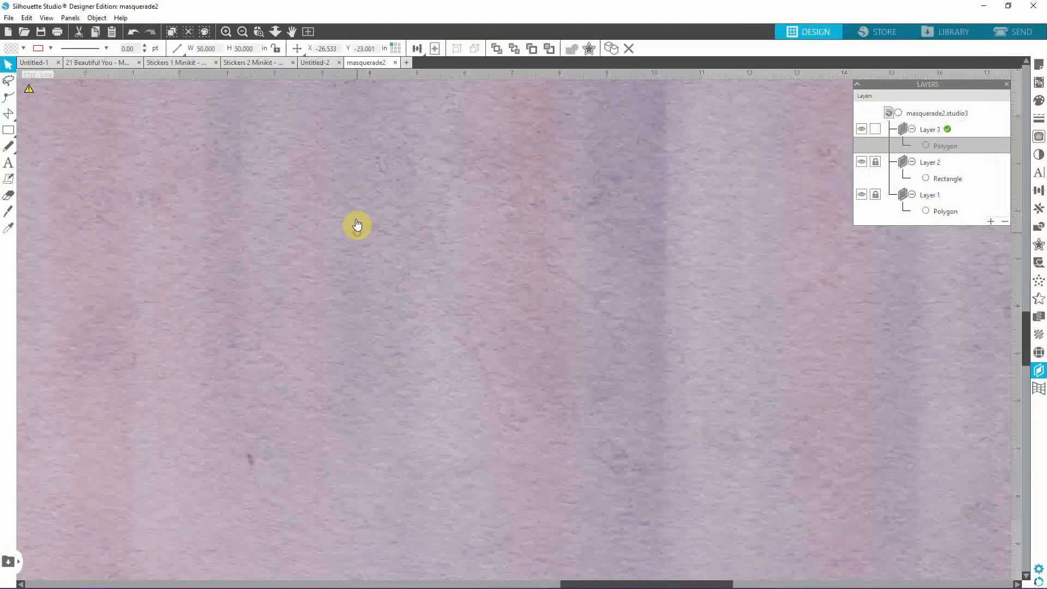
- Resize the wisteria paper to 11 by 11 in and align it with the page's top and side edges
{"action": "left_click_drag", "start_coordinate": [248, 199], "coordinate": [357, 257]}
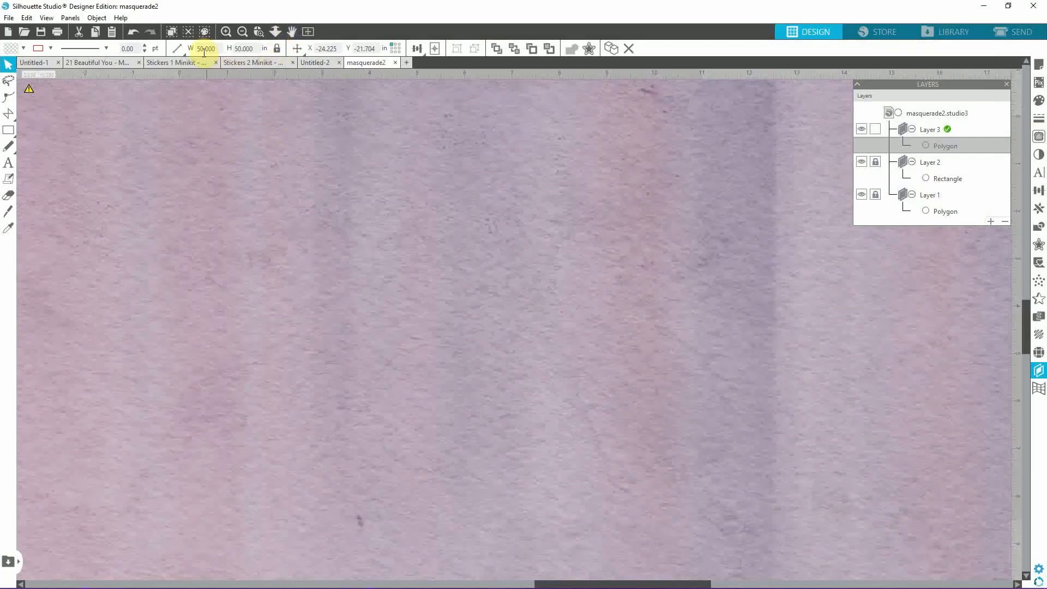
{"action": "key", "text": "Return"}
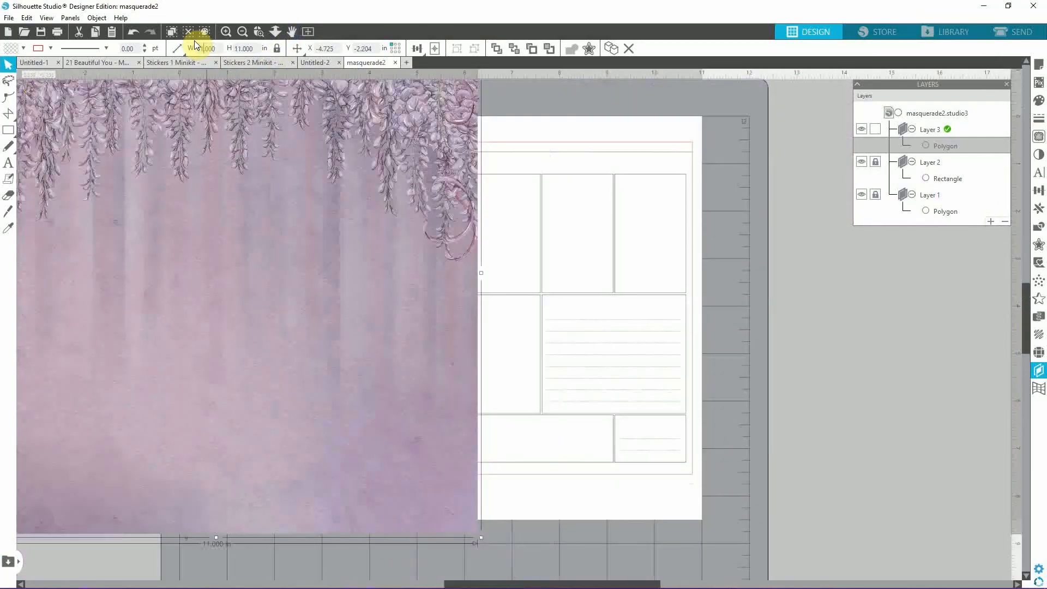
{"action": "left_click_drag", "start_coordinate": [175, 133], "coordinate": [402, 251]}
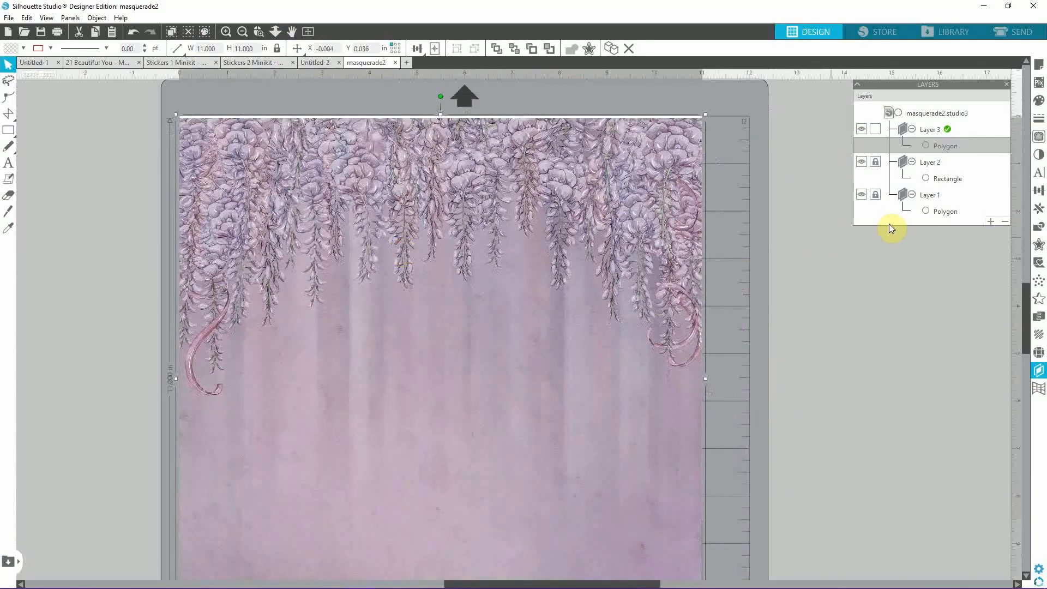
- Collapse Layer 3 and move it below Layer 1 so the paper sits behind the planner layout
{"action": "left_click", "coordinate": [918, 130]}
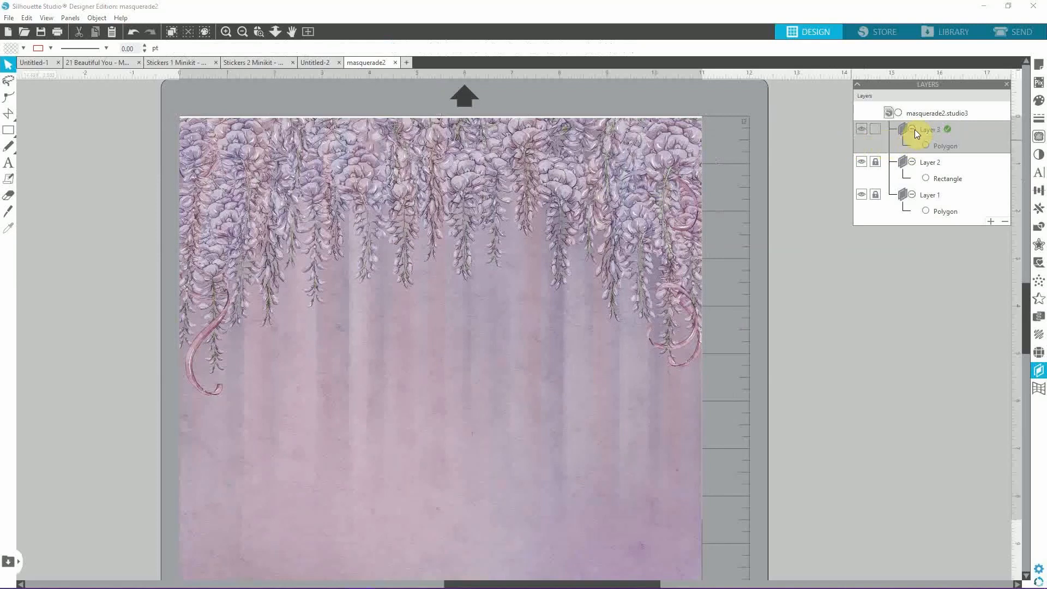
{"action": "left_click", "coordinate": [913, 129]}
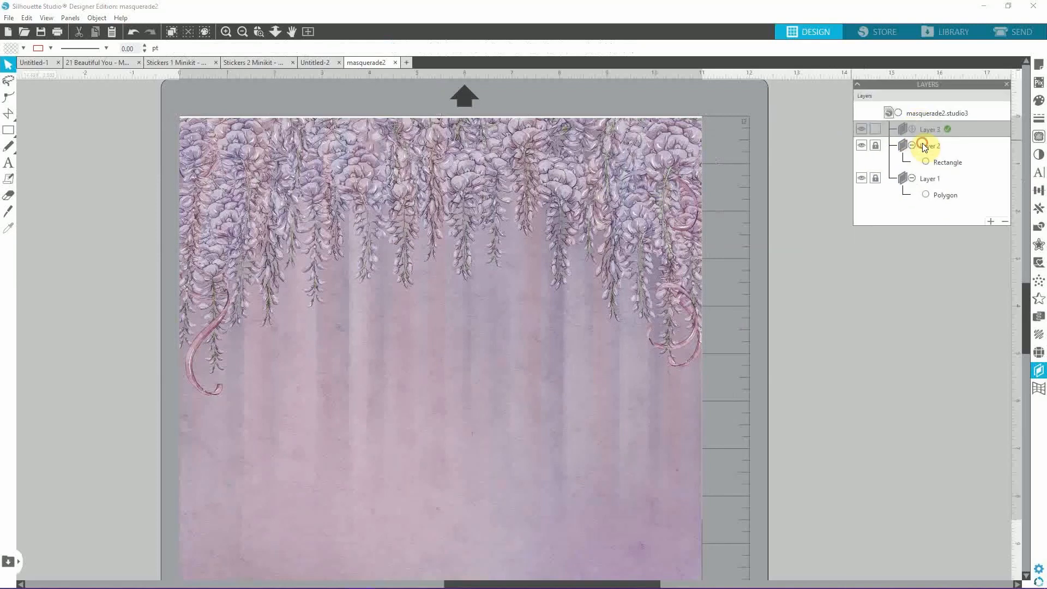
{"action": "left_click_drag", "start_coordinate": [900, 131], "coordinate": [914, 200]}
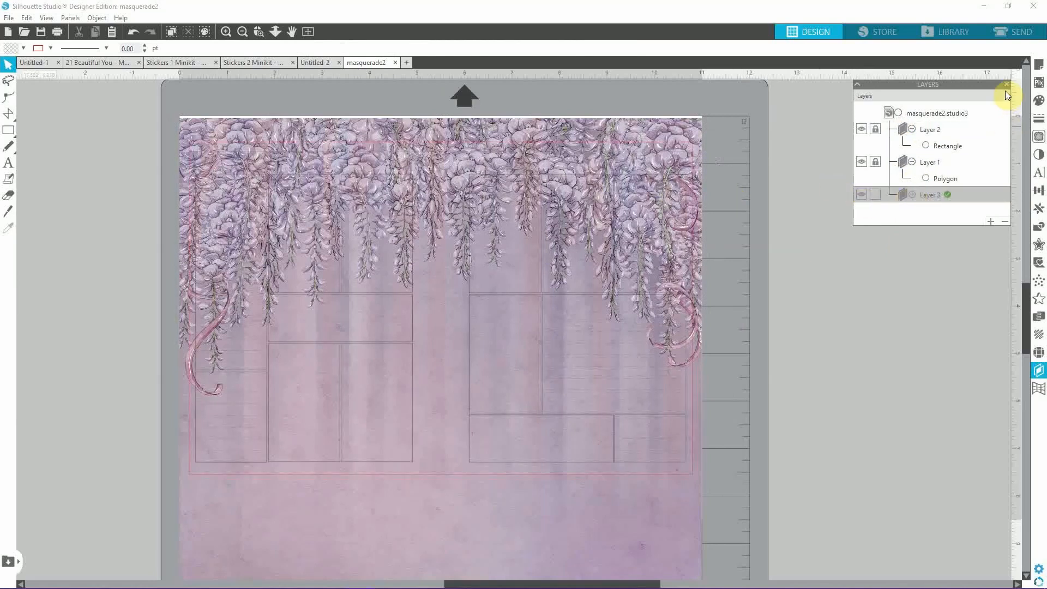
{"action": "left_click", "coordinate": [364, 518]}
{"action": "right_click", "coordinate": [361, 509]}
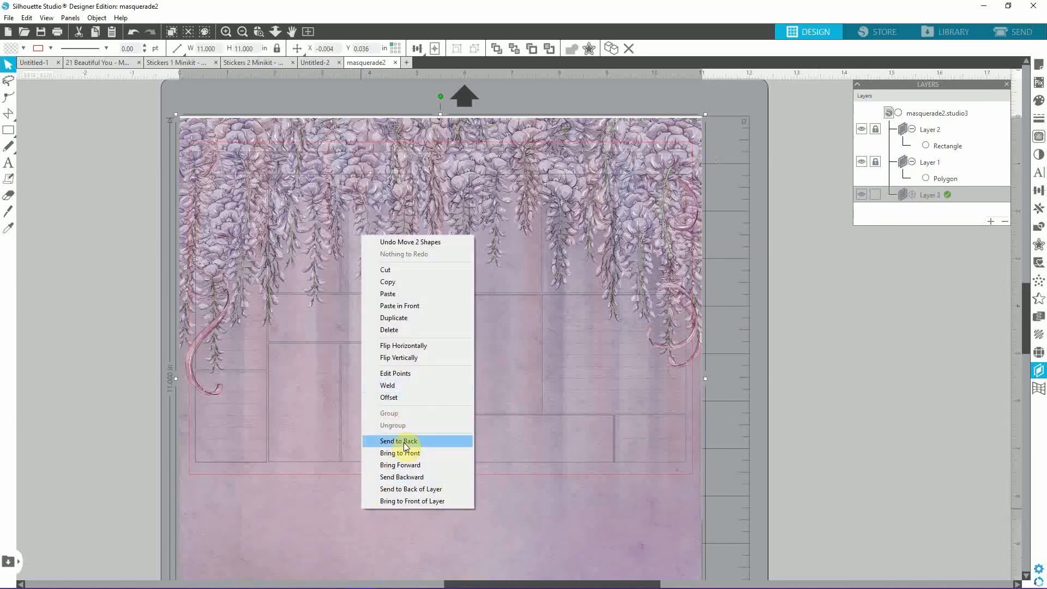
{"action": "left_click", "coordinate": [800, 375]}
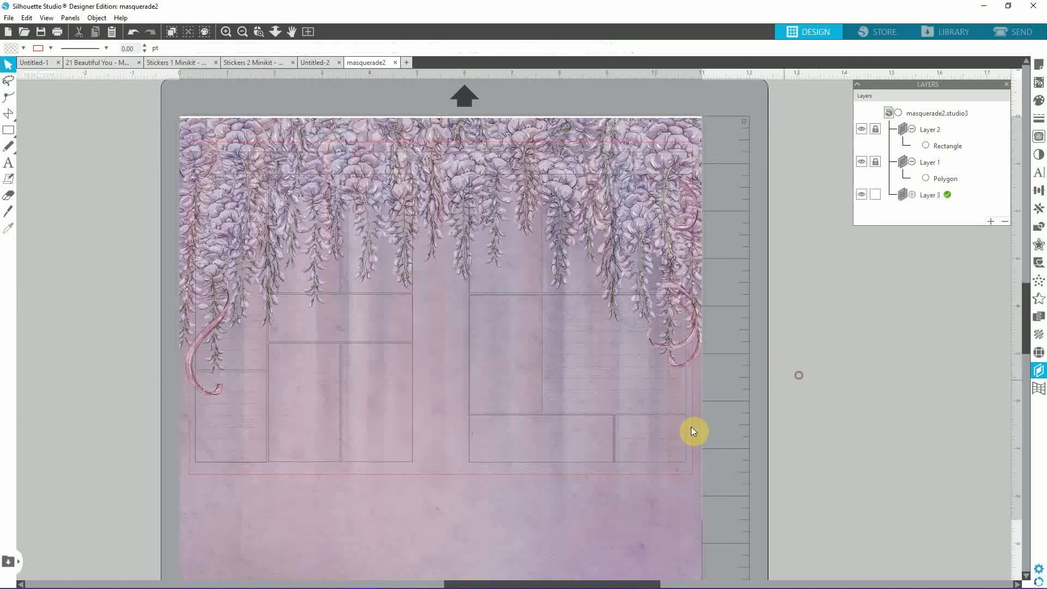
- Shift the wisteria paper upward behind the planner layout and select Layer 3
{"action": "left_click_drag", "start_coordinate": [403, 552], "coordinate": [404, 509]}
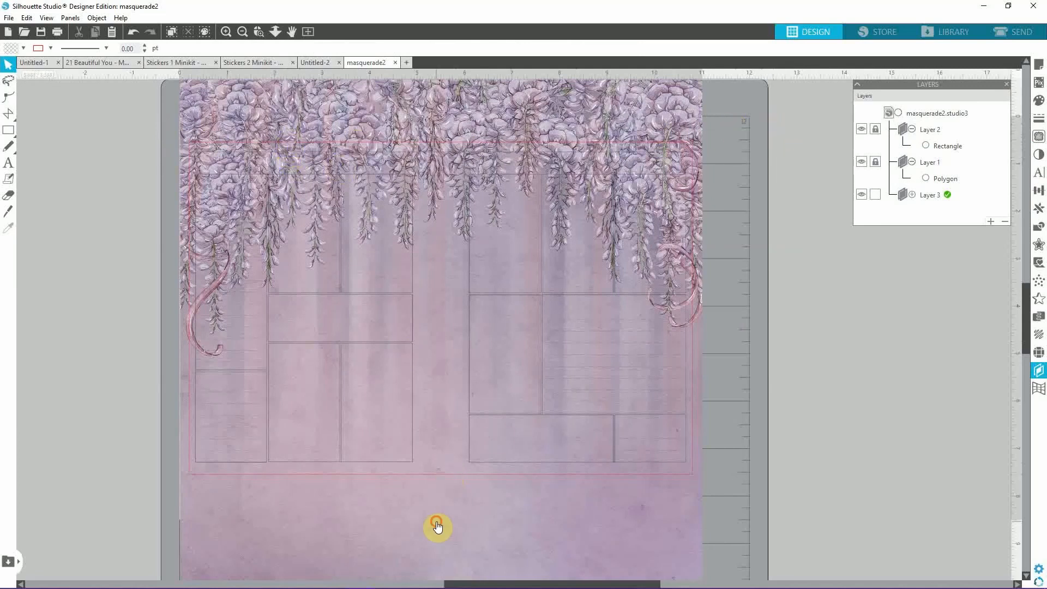
{"action": "left_click", "coordinate": [439, 525]}
{"action": "left_click", "coordinate": [880, 267]}
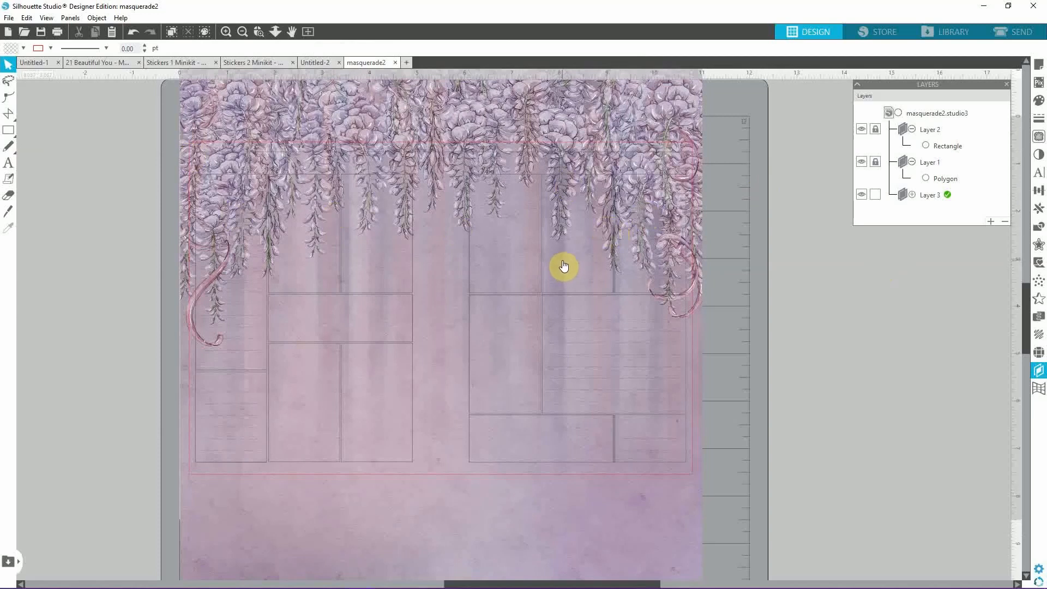
{"action": "left_click", "coordinate": [919, 197]}
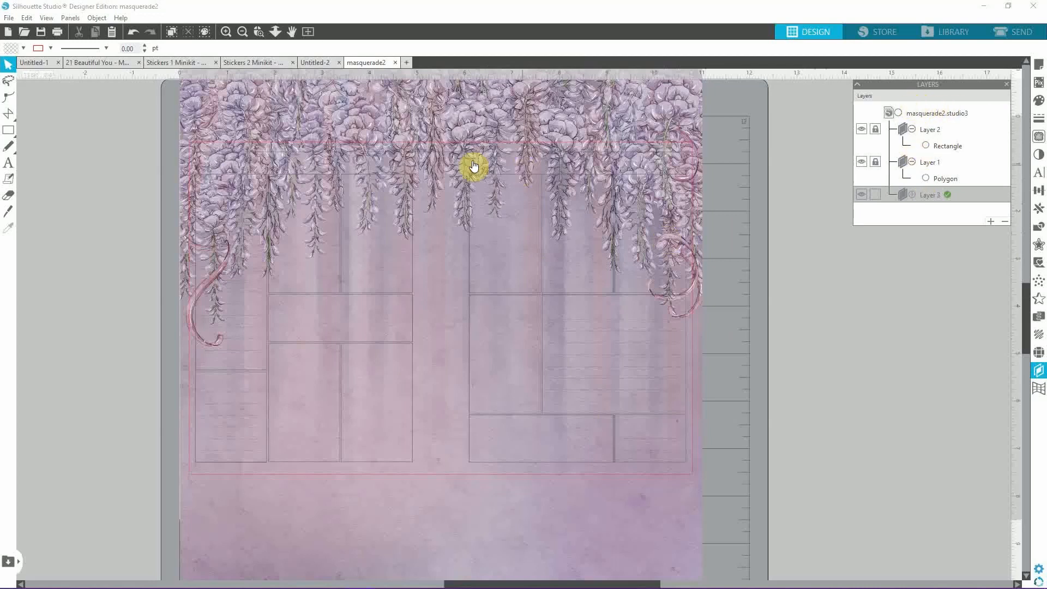
- Set the wisteria paper's fill transparency to 22% and lock Layer 3
{"action": "left_click", "coordinate": [432, 159]}
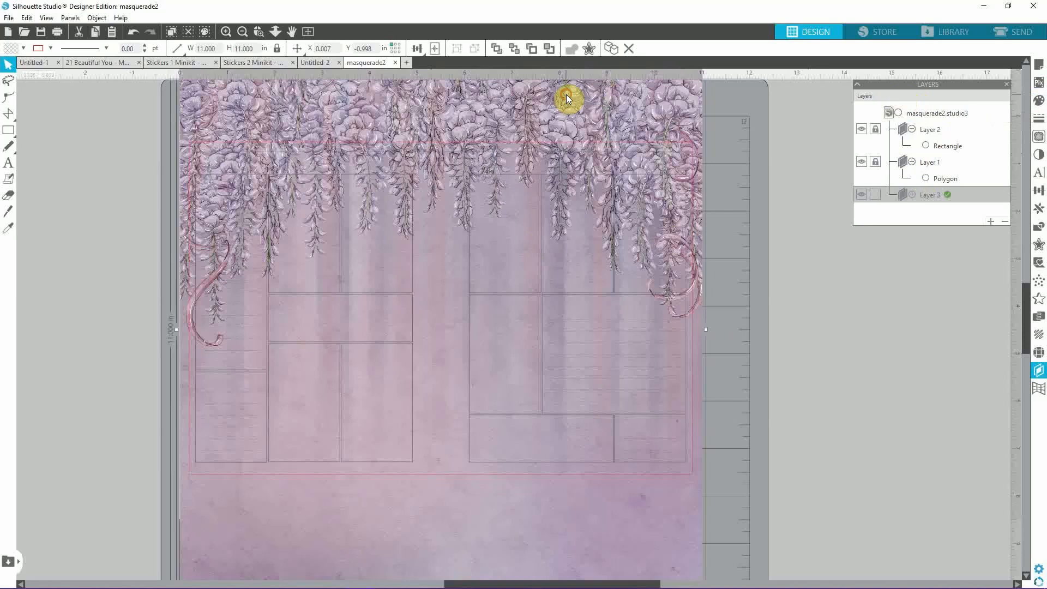
{"action": "left_click", "coordinate": [1038, 101]}
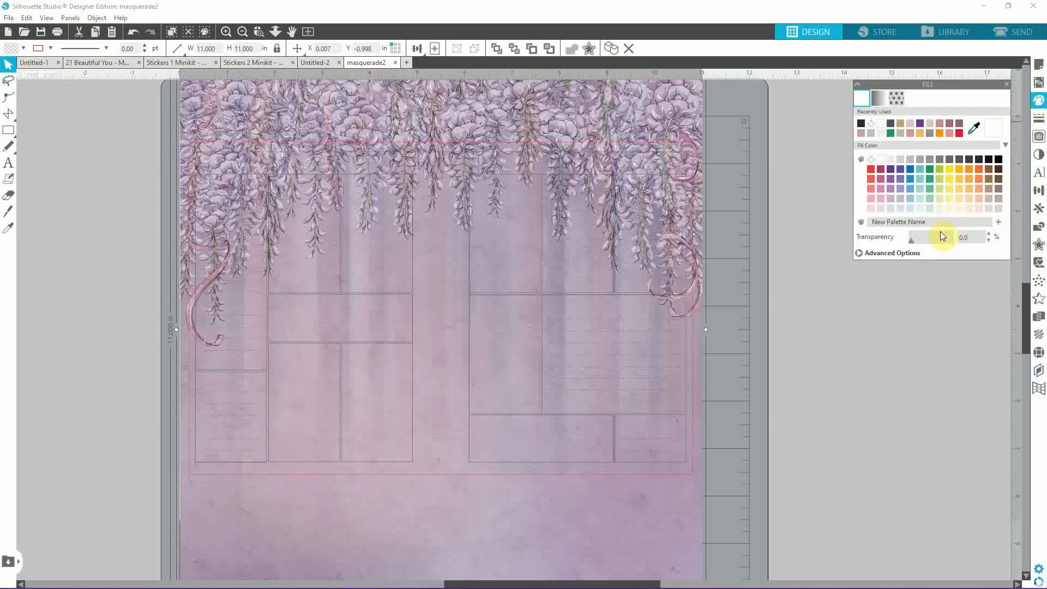
{"action": "left_click_drag", "start_coordinate": [908, 241], "coordinate": [922, 241]}
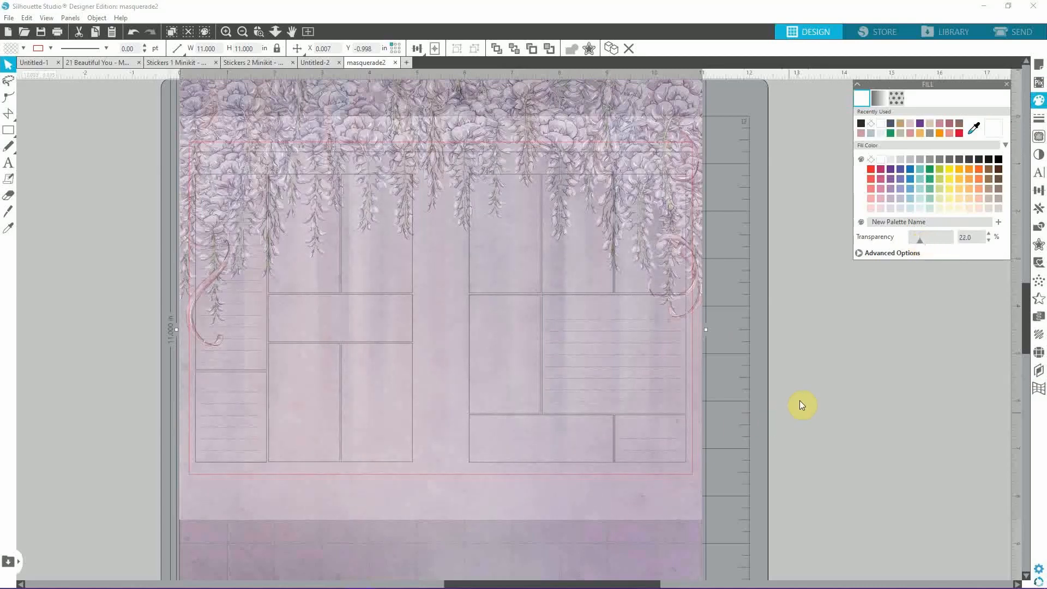
{"action": "left_click", "coordinate": [1039, 370]}
{"action": "left_click", "coordinate": [876, 196]}
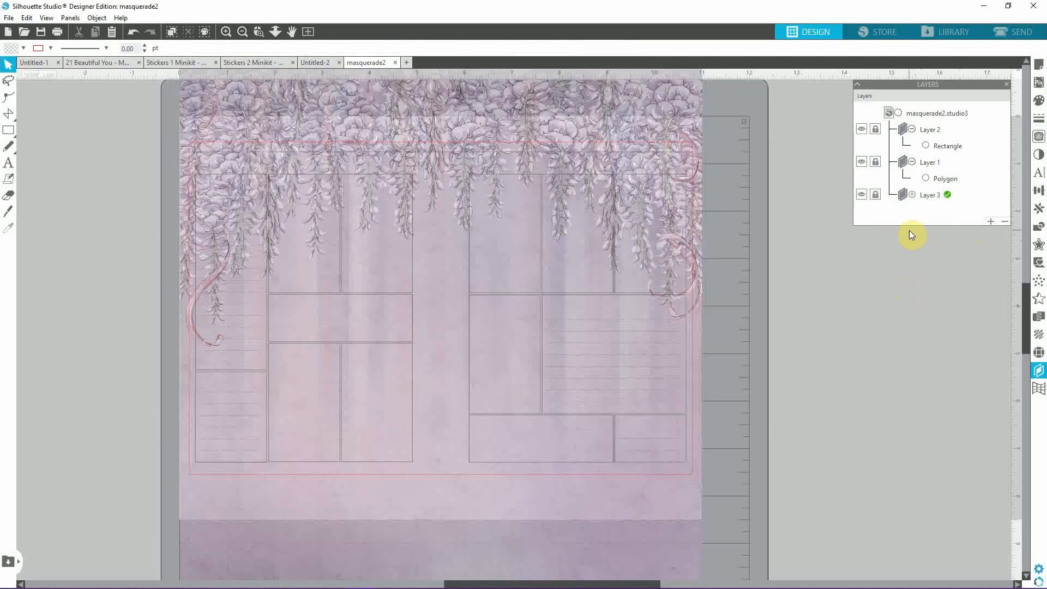
{"action": "left_click", "coordinate": [1007, 84]}
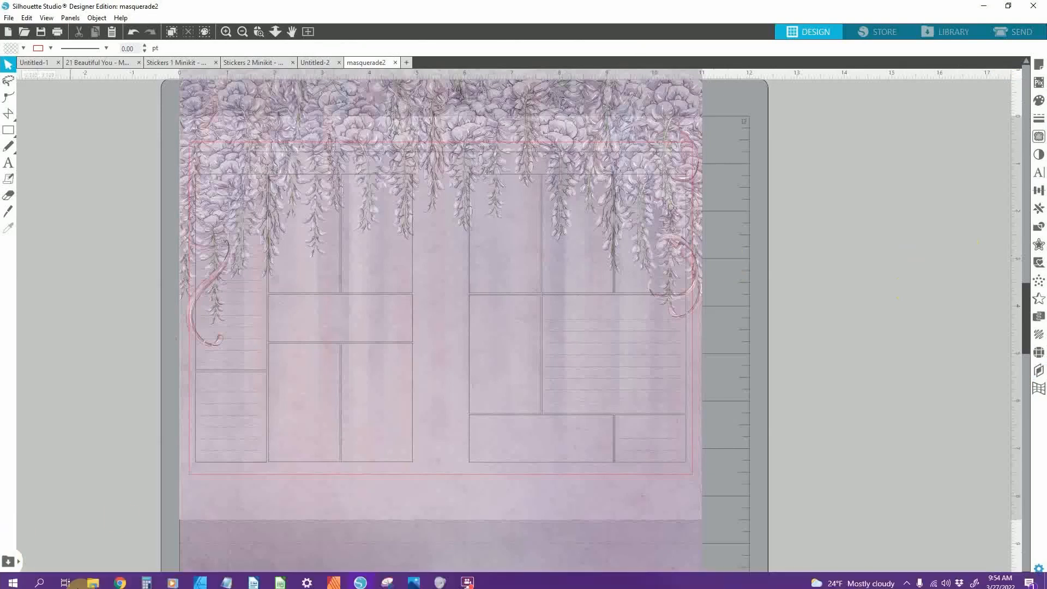
- Open the Artwork folder of the Masquerade Creative Kit in File Explorer and arrange its window beside the zoomed-out canvas
{"action": "left_click", "coordinate": [92, 577]}
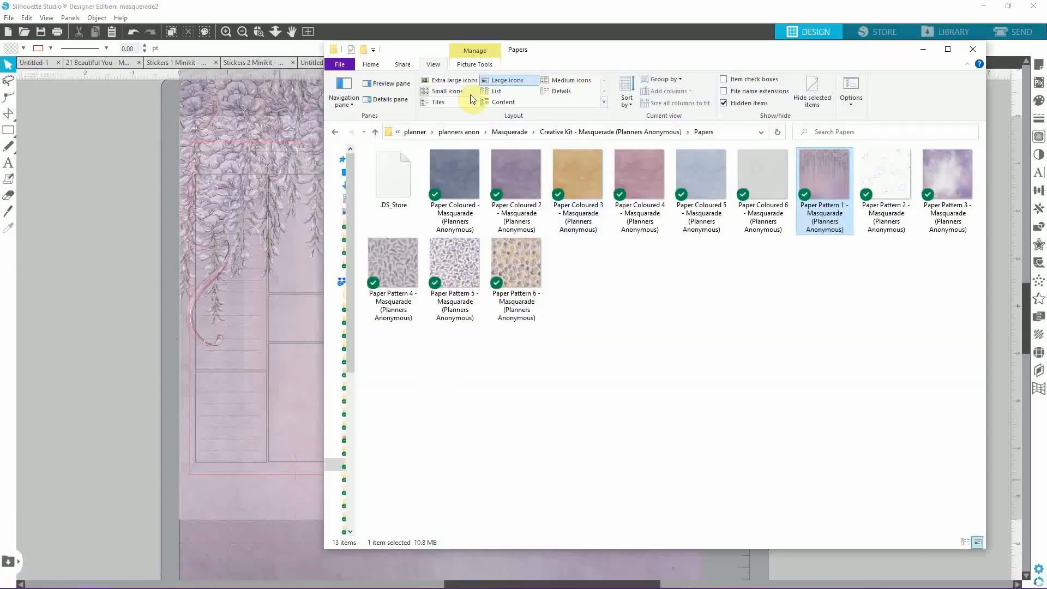
{"action": "left_click", "coordinate": [510, 132]}
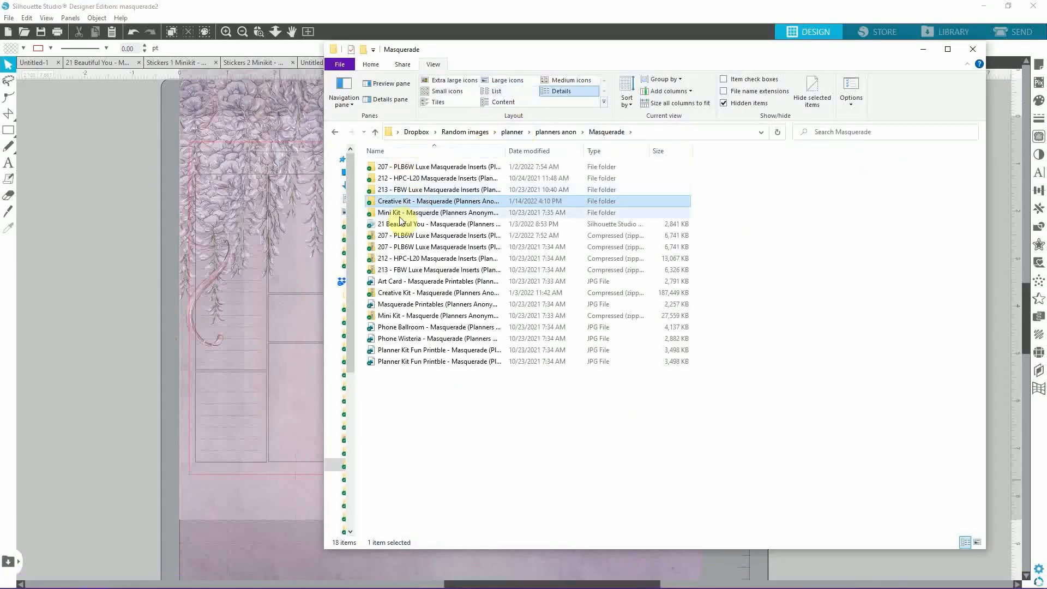
{"action": "double_click", "coordinate": [392, 203]}
{"action": "left_click_drag", "start_coordinate": [551, 54], "coordinate": [931, 96]}
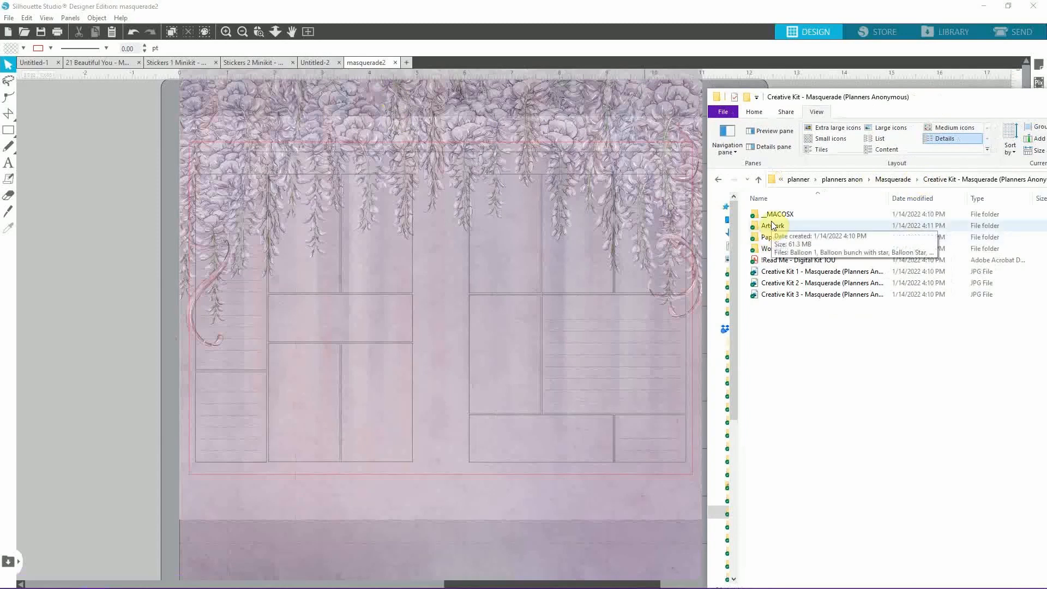
{"action": "left_click", "coordinate": [243, 35]}
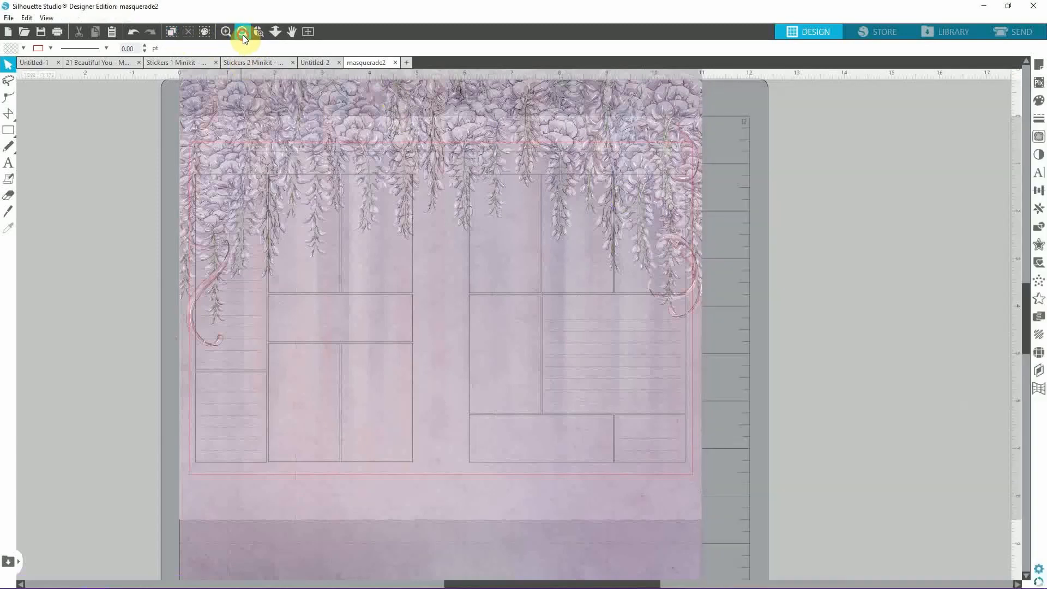
{"action": "left_click", "coordinate": [243, 35]}
{"action": "left_click", "coordinate": [243, 35]}
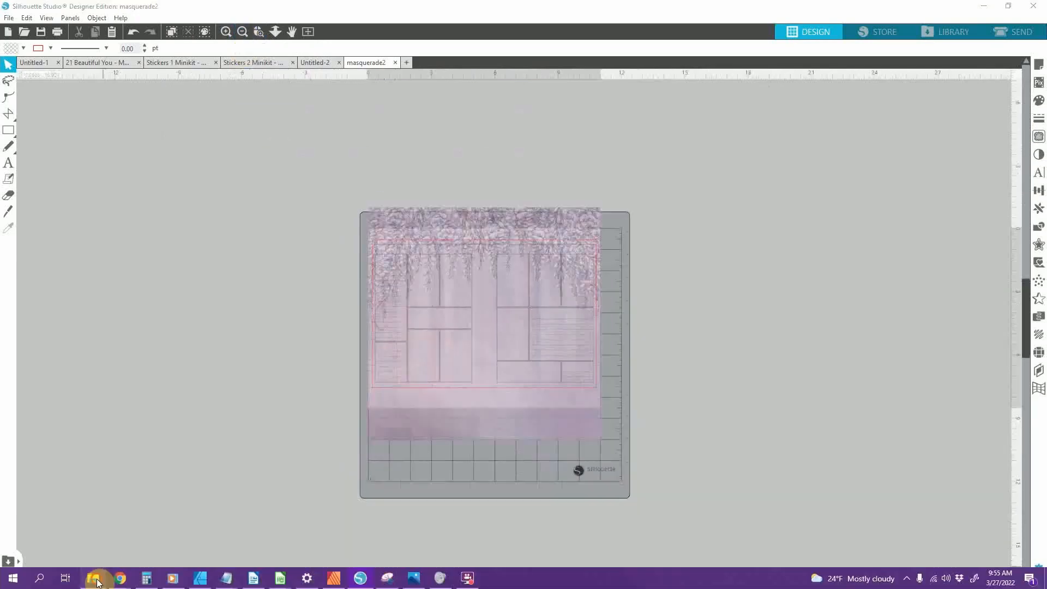
{"action": "left_click", "coordinate": [92, 577]}
{"action": "double_click", "coordinate": [777, 225]}
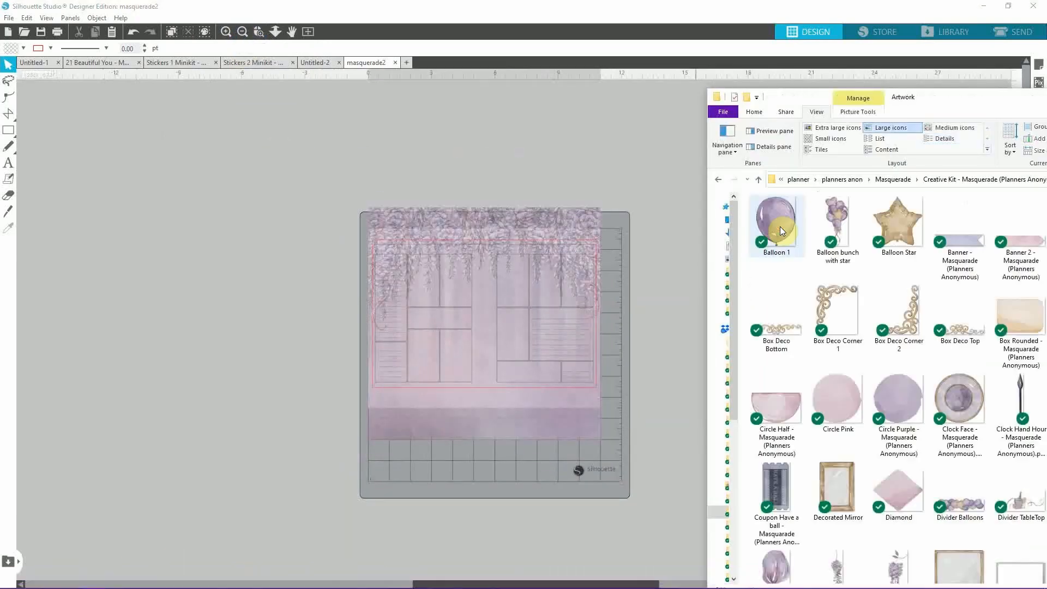
{"action": "left_click_drag", "start_coordinate": [854, 106], "coordinate": [632, 89]}
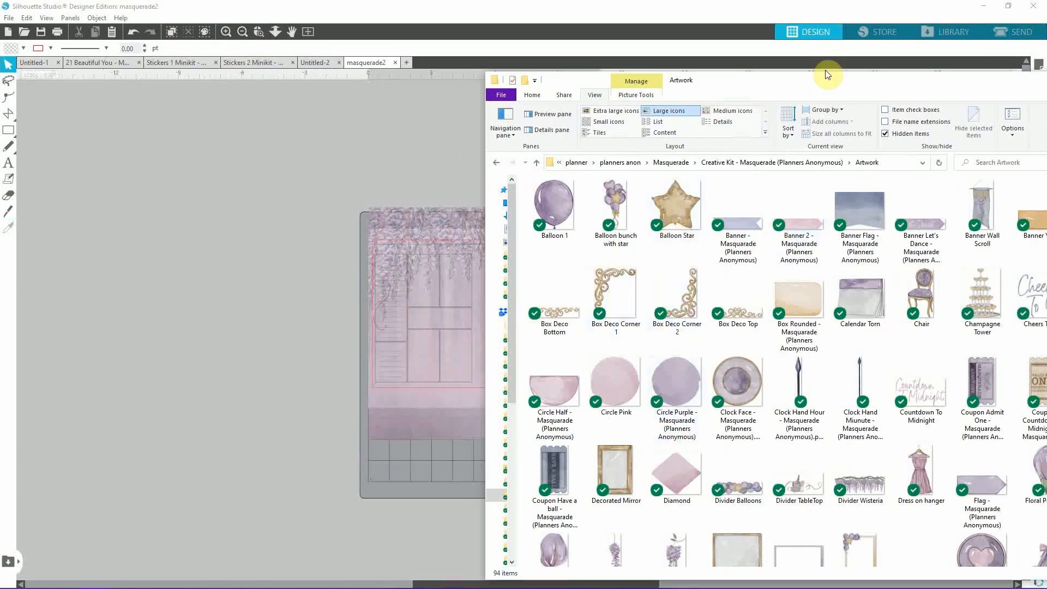
{"action": "left_click_drag", "start_coordinate": [832, 80], "coordinate": [715, 65]}
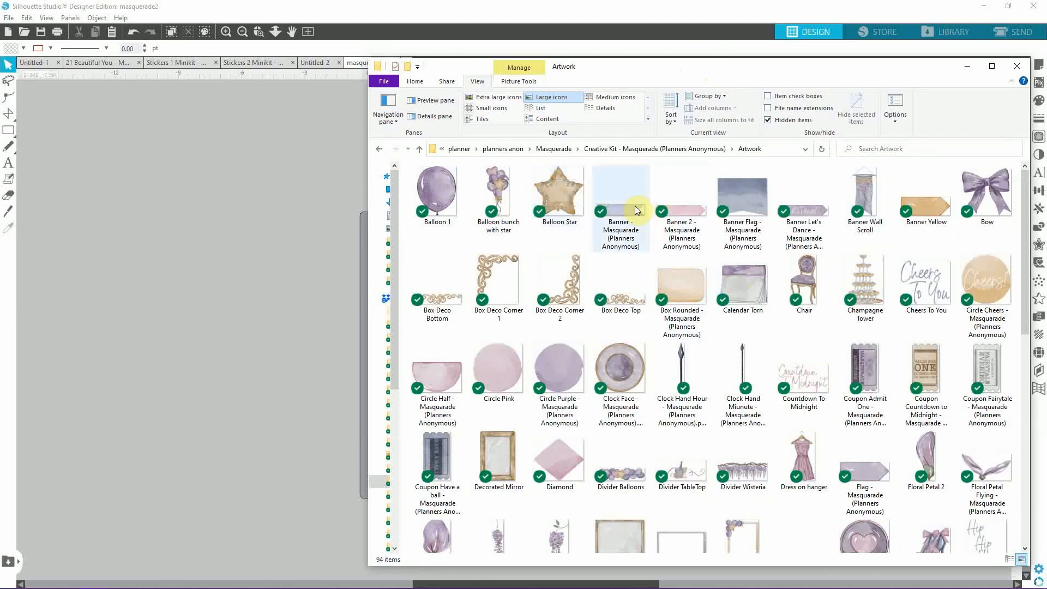
{"action": "left_click_drag", "start_coordinate": [635, 205], "coordinate": [215, 168]}
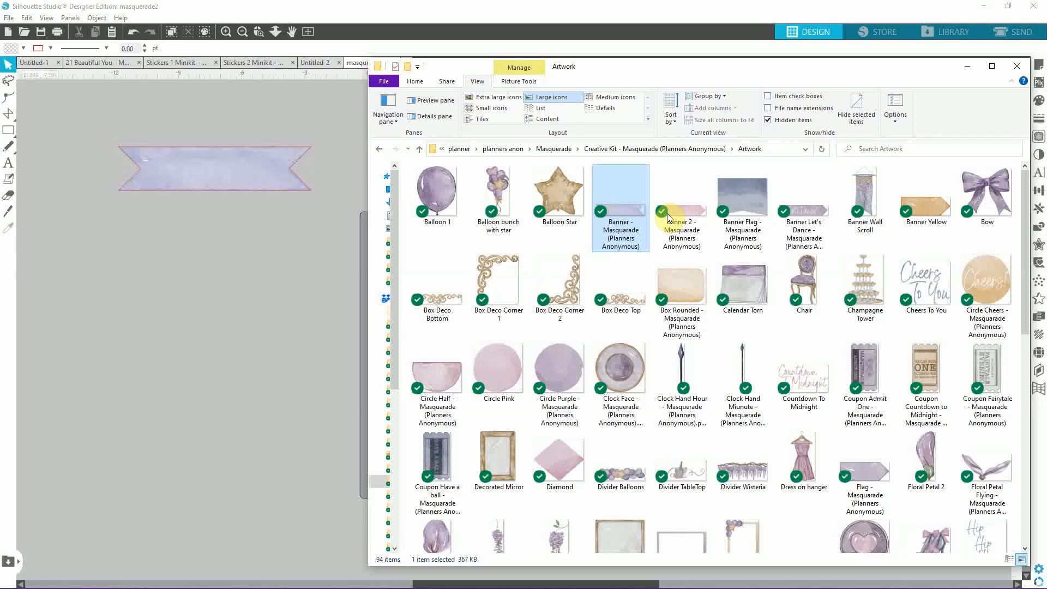
{"action": "left_click_drag", "start_coordinate": [667, 214], "coordinate": [292, 211]}
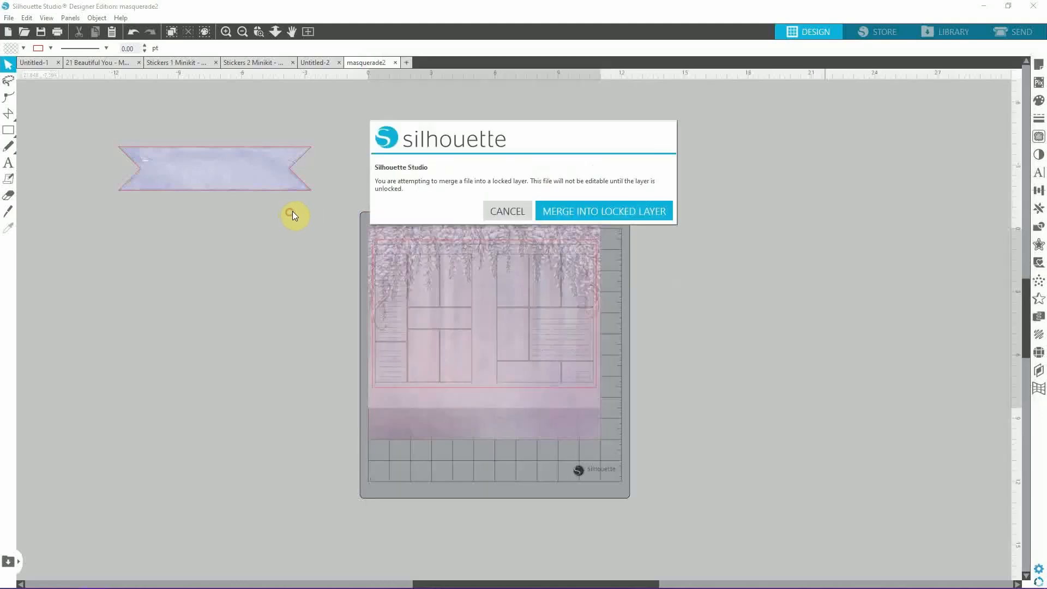
{"action": "left_click", "coordinate": [515, 211]}
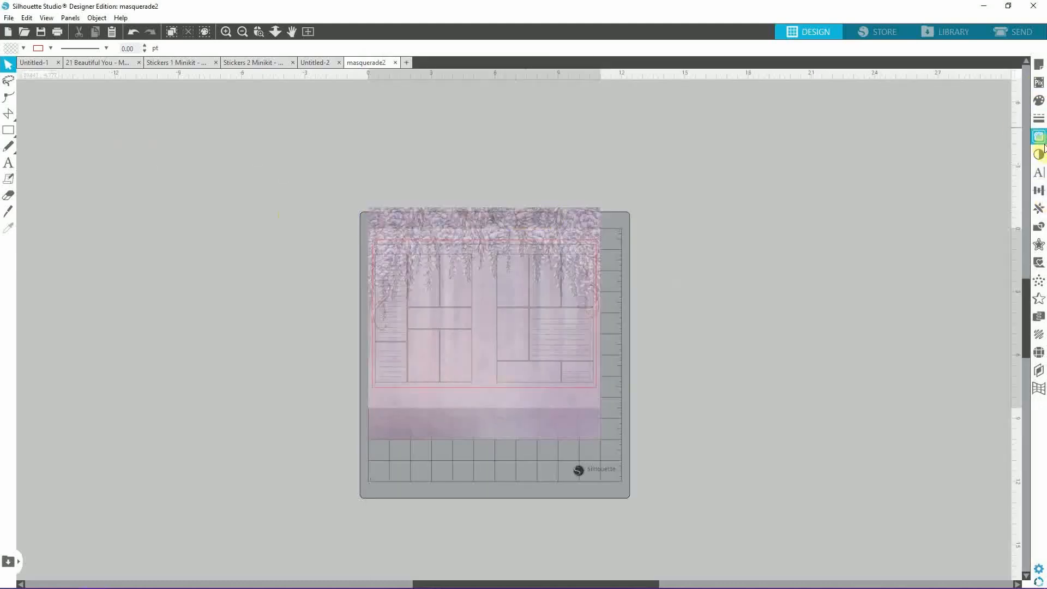
- Add a new layer above Layer 2 and collapse Layer 2 and Layer 1
{"action": "left_click", "coordinate": [1038, 372]}
{"action": "left_click", "coordinate": [902, 131]}
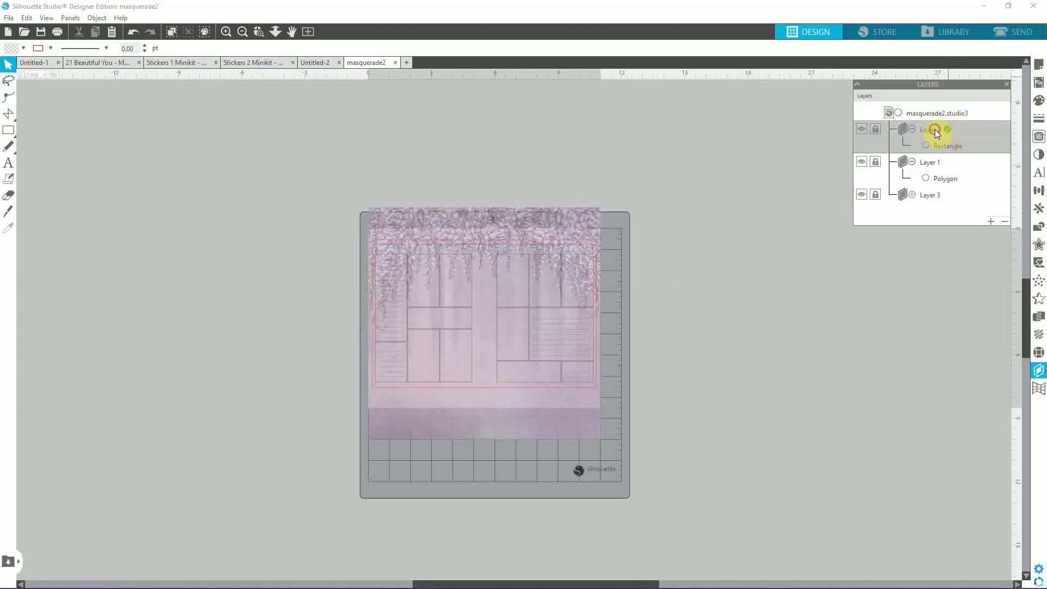
{"action": "left_click", "coordinate": [993, 222]}
{"action": "left_click", "coordinate": [912, 146]}
{"action": "left_click", "coordinate": [912, 162]}
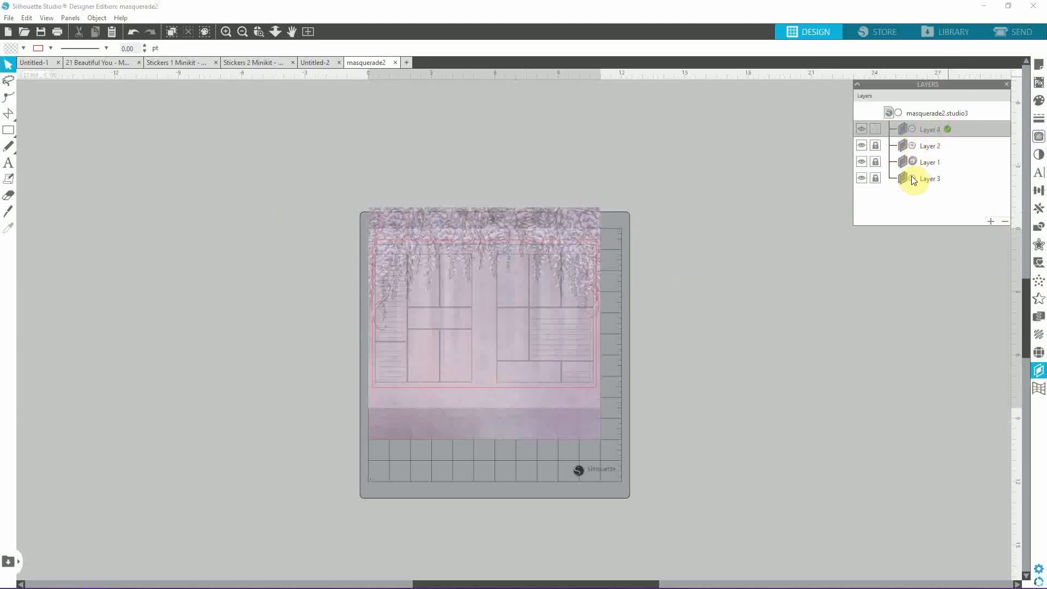
- Import the Banner, Banner 2 and Banner Wall Scroll artwork from the Artwork folder onto the canvas beside the mat
{"action": "mouse_move", "coordinate": [148, 587]}
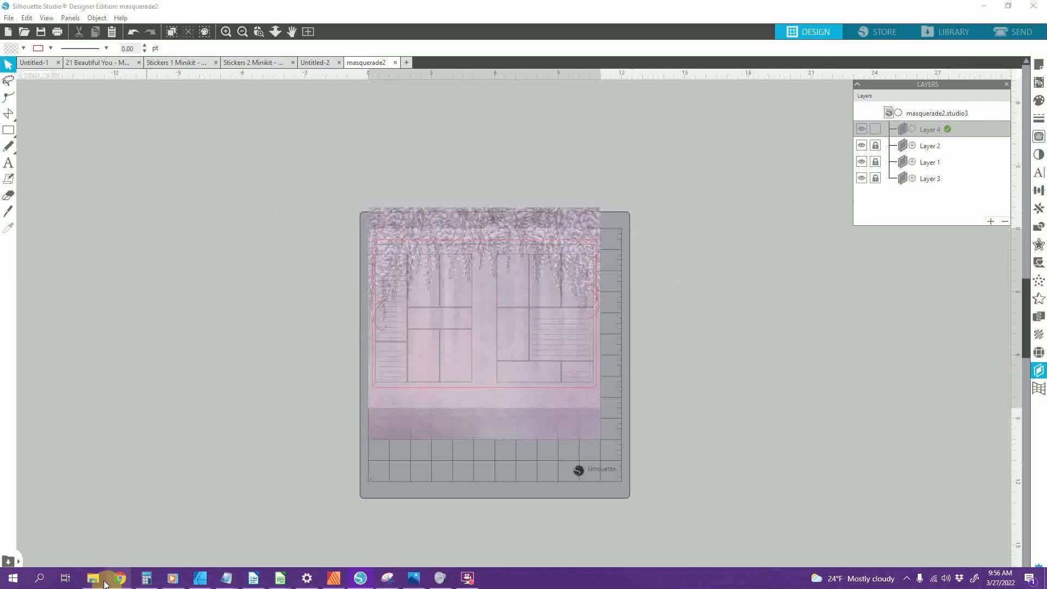
{"action": "left_click", "coordinate": [93, 583]}
{"action": "left_click_drag", "start_coordinate": [620, 202], "coordinate": [150, 187]}
{"action": "left_click_drag", "start_coordinate": [681, 207], "coordinate": [126, 257]}
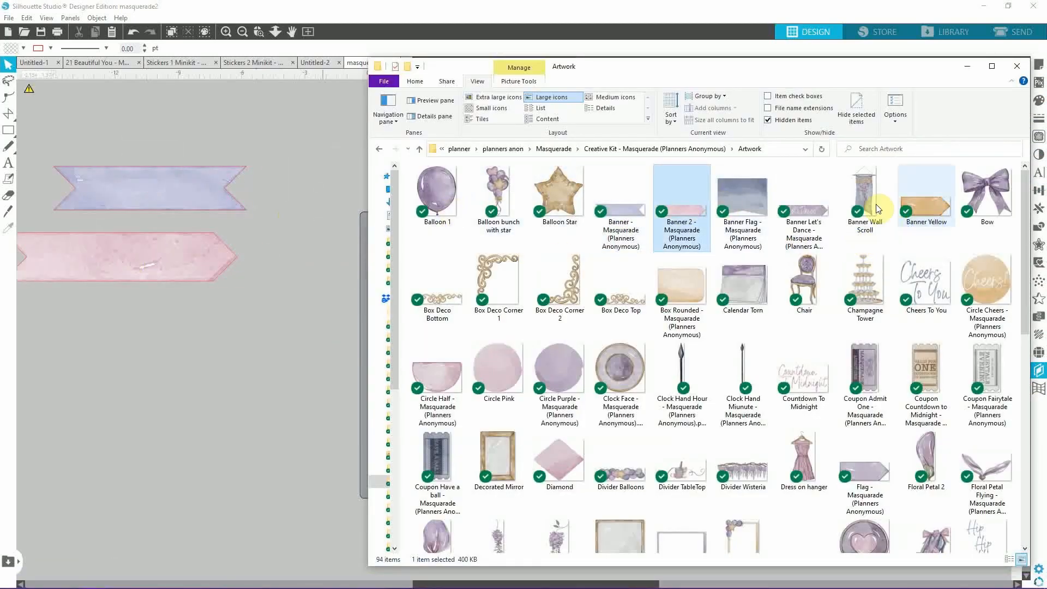
{"action": "left_click_drag", "start_coordinate": [871, 206], "coordinate": [275, 197]}
- Import the Box Deco Bottom, Box Deco Corner 2 and Box Deco Top artwork below the banners
{"action": "left_click_drag", "start_coordinate": [452, 292], "coordinate": [136, 335]}
{"action": "left_click_drag", "start_coordinate": [562, 296], "coordinate": [347, 334]}
{"action": "left_click_drag", "start_coordinate": [620, 289], "coordinate": [202, 417]}
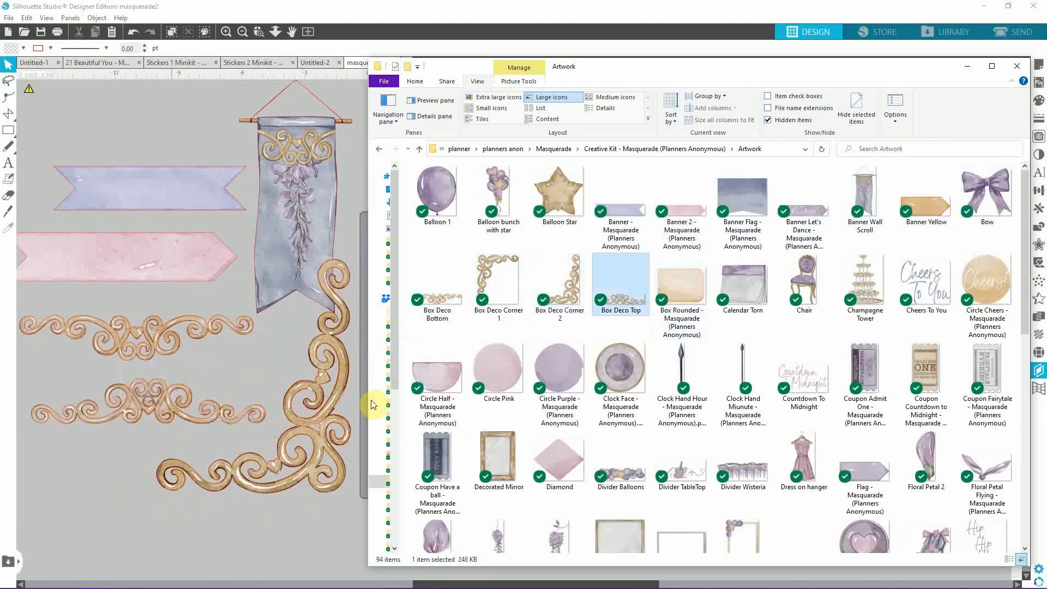
- Import the Box Rounded, Circle Cheers and Circle Pink artwork into the empty area beside the mat
{"action": "left_click_drag", "start_coordinate": [701, 281], "coordinate": [121, 108]}
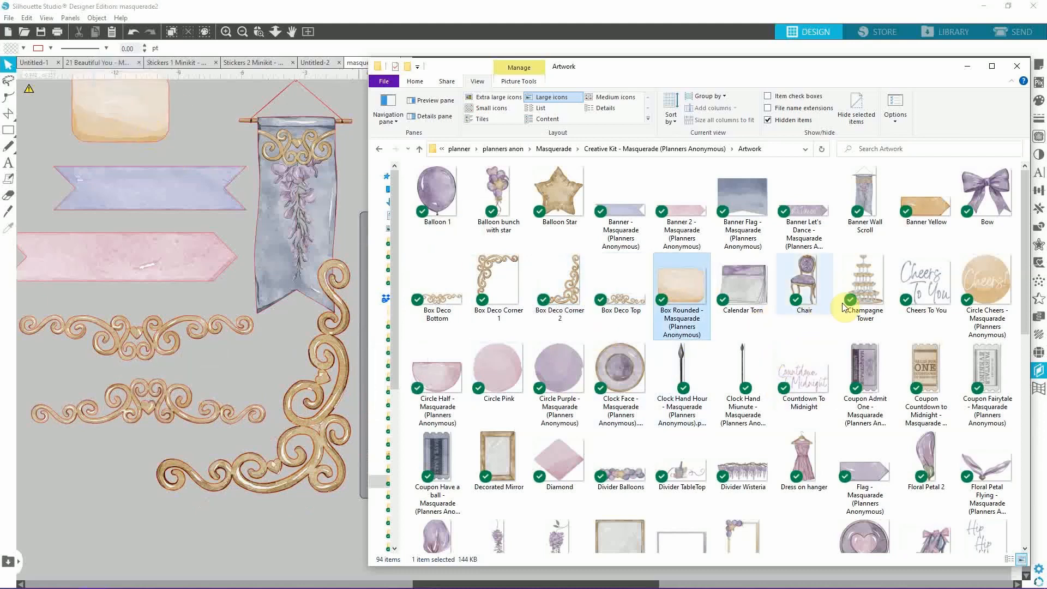
{"action": "left_click_drag", "start_coordinate": [986, 287], "coordinate": [203, 139]}
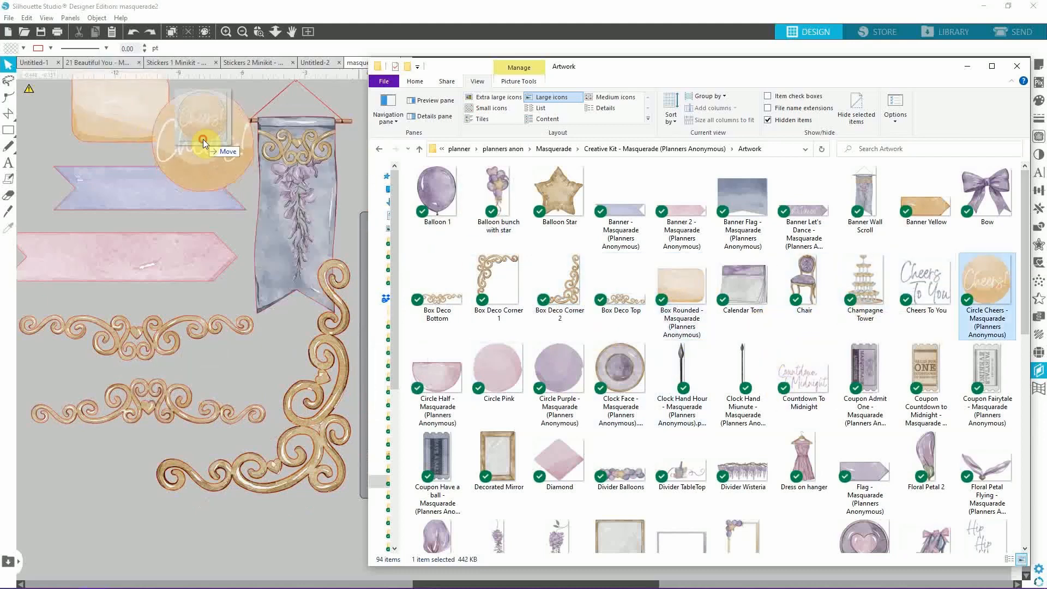
{"action": "scroll", "coordinate": [521, 401], "scroll_direction": "down", "scroll_amount": 3}
{"action": "scroll", "coordinate": [520, 401], "scroll_direction": "up", "scroll_amount": 3}
{"action": "left_click_drag", "start_coordinate": [496, 361], "coordinate": [262, 382]}
- Import the Frame Box, Heart Disc and Heels with Bows artwork from the Artwork folder onto the canvas
{"action": "scroll", "coordinate": [867, 392], "scroll_direction": "down", "scroll_amount": 3}
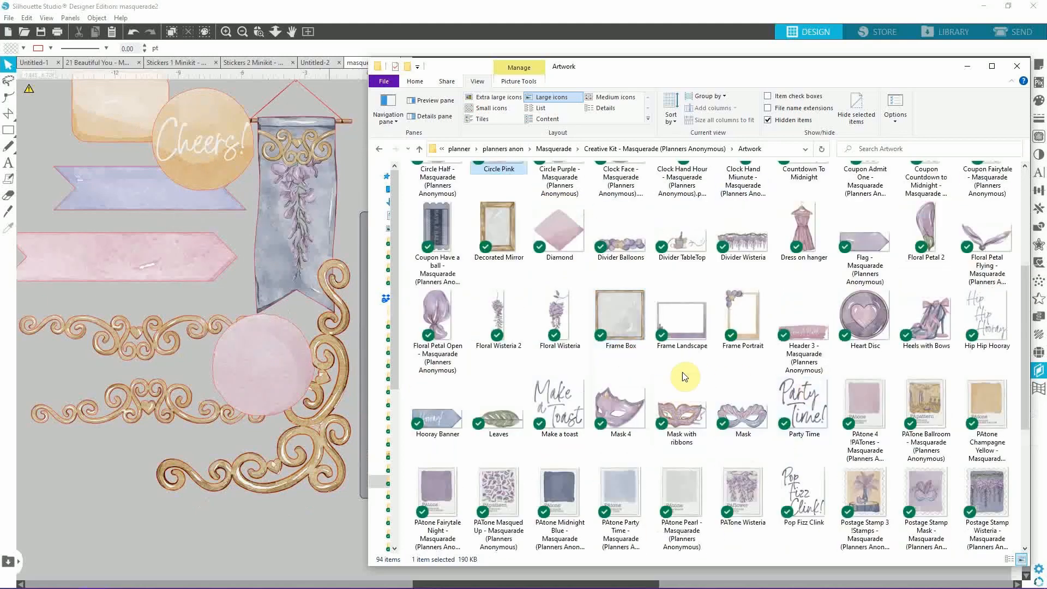
{"action": "left_click_drag", "start_coordinate": [621, 327], "coordinate": [187, 299]}
{"action": "left_click_drag", "start_coordinate": [865, 319], "coordinate": [147, 460]}
{"action": "left_click_drag", "start_coordinate": [926, 319], "coordinate": [311, 495]}
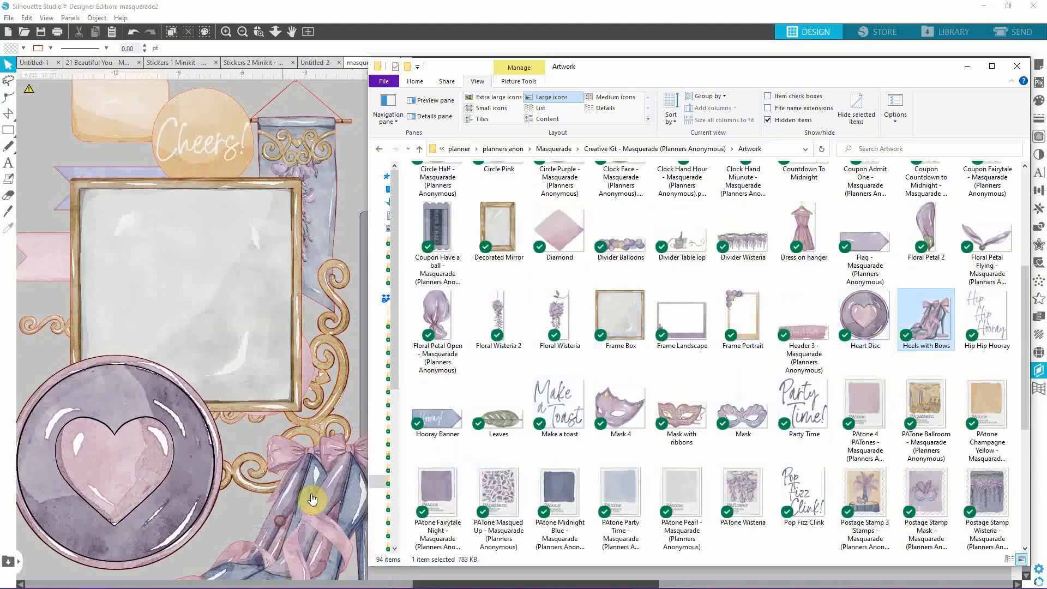
- Import the Wine Bottle with Bow and Wine Glass artwork and return to the masquerade2 canvas
{"action": "scroll", "coordinate": [544, 376], "scroll_direction": "down", "scroll_amount": 1}
{"action": "scroll", "coordinate": [542, 372], "scroll_direction": "down", "scroll_amount": 5}
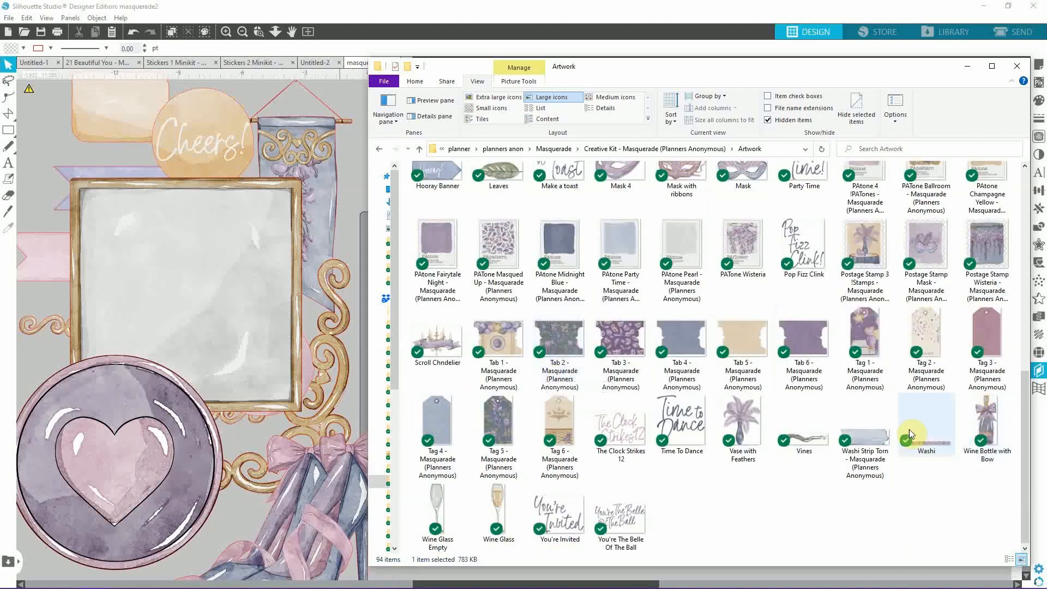
{"action": "left_click_drag", "start_coordinate": [987, 425], "coordinate": [66, 159]}
{"action": "left_click_drag", "start_coordinate": [498, 513], "coordinate": [226, 491]}
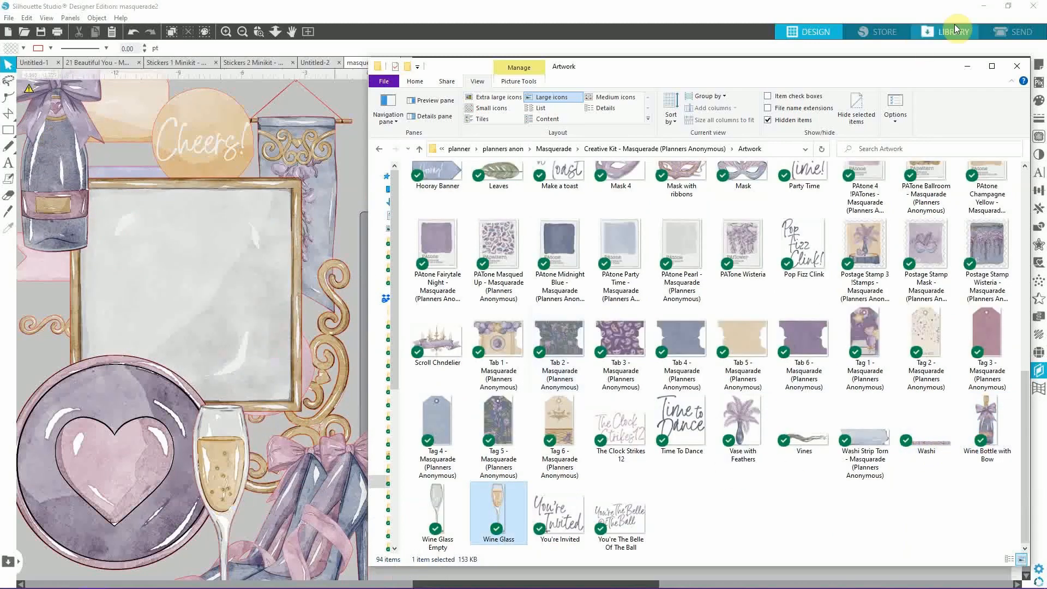
{"action": "left_click", "coordinate": [978, 65]}
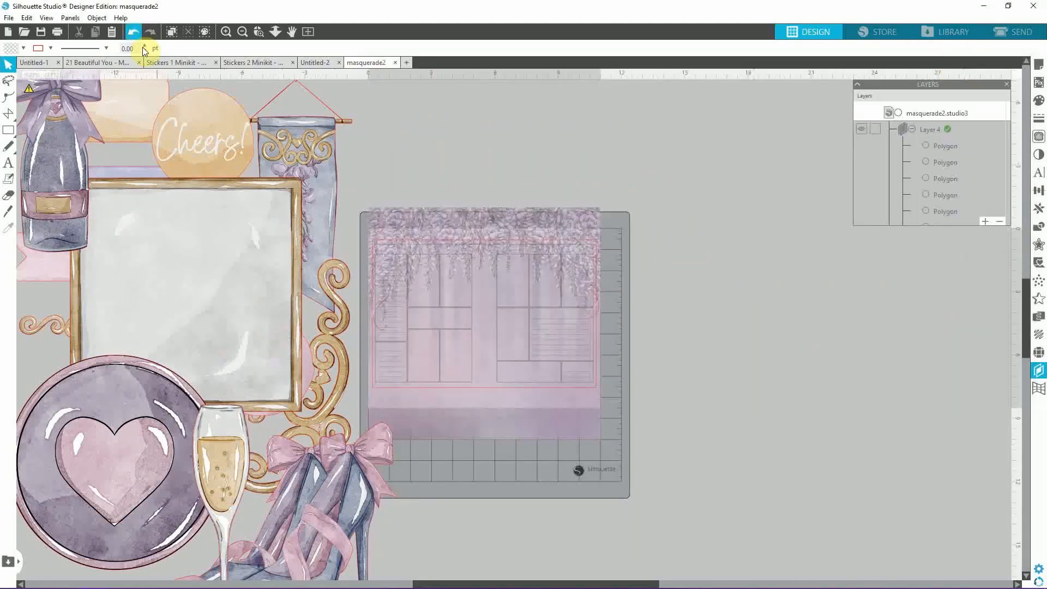
{"action": "left_click", "coordinate": [242, 32]}
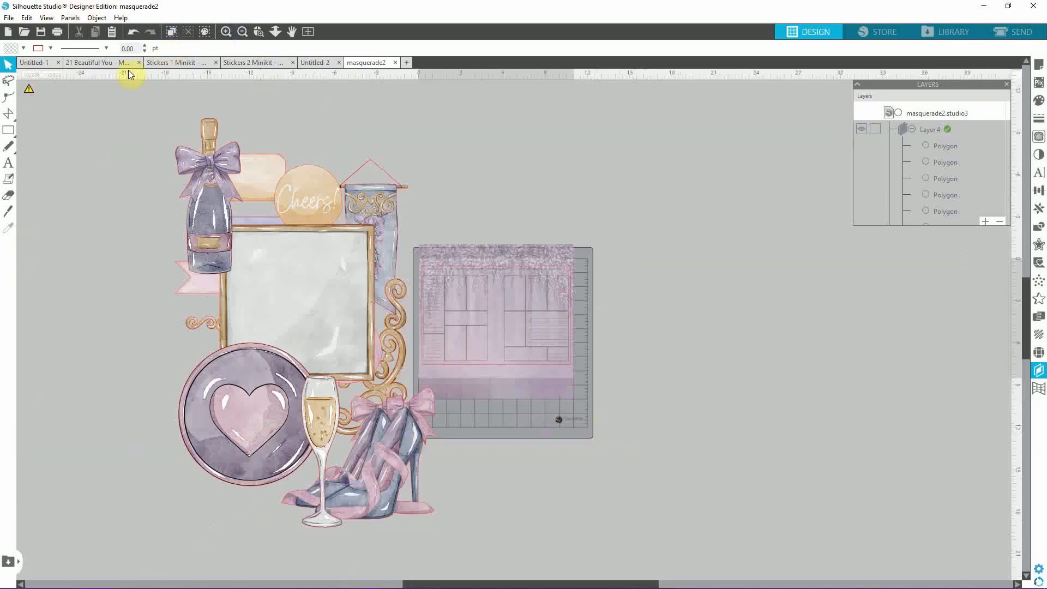
- Open the 21 Beautiful You - Masquerade (Planners Anonymous) file and look over its full page of character figures
{"action": "left_click", "coordinate": [30, 34]}
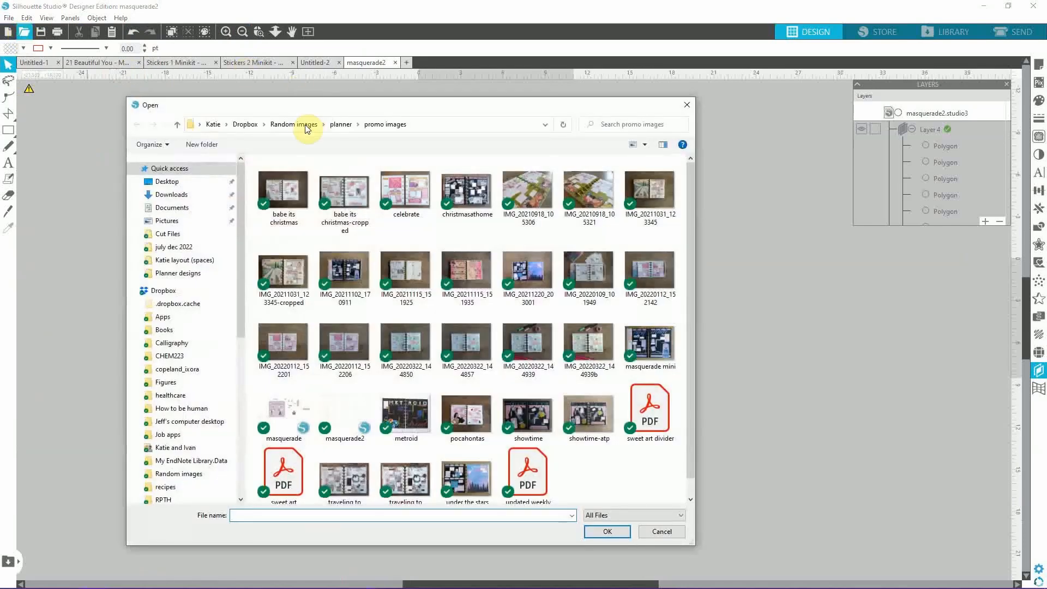
{"action": "left_click", "coordinate": [294, 124]}
{"action": "double_click", "coordinate": [281, 227]}
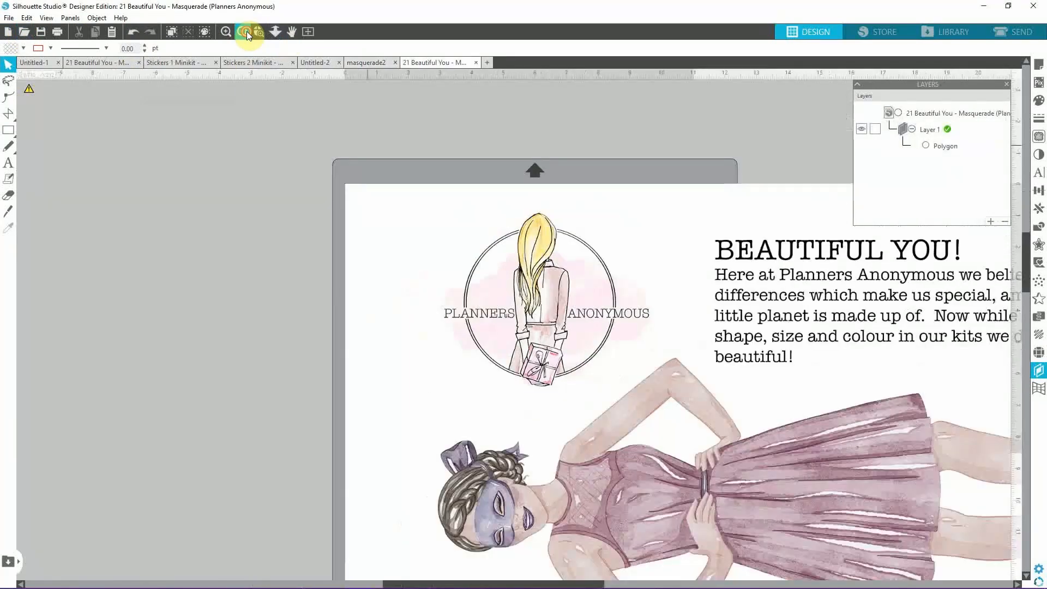
{"action": "left_click", "coordinate": [247, 31]}
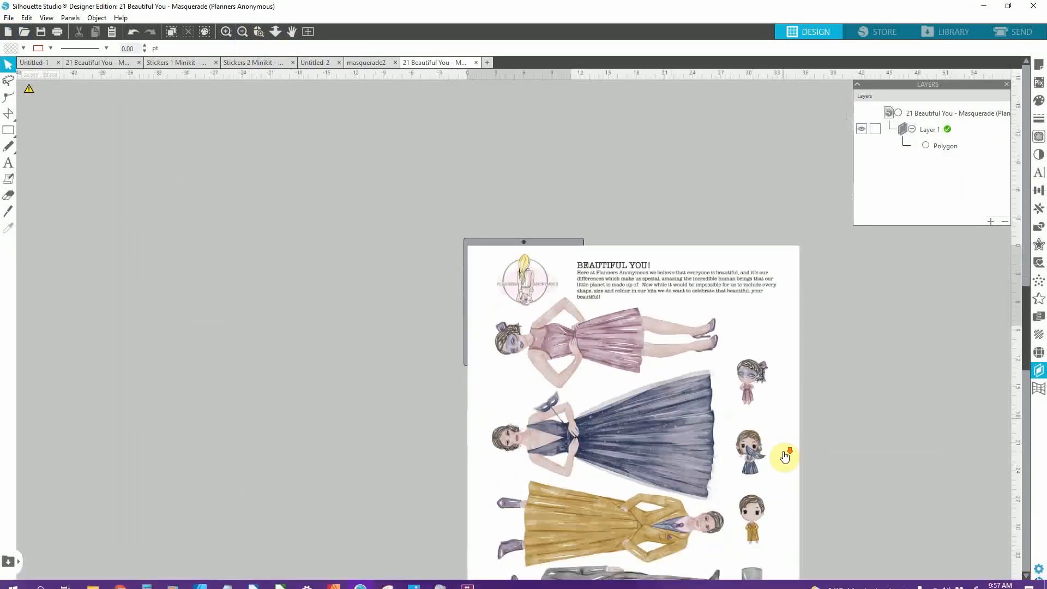
{"action": "scroll", "coordinate": [785, 456], "scroll_direction": "down", "scroll_amount": 2}
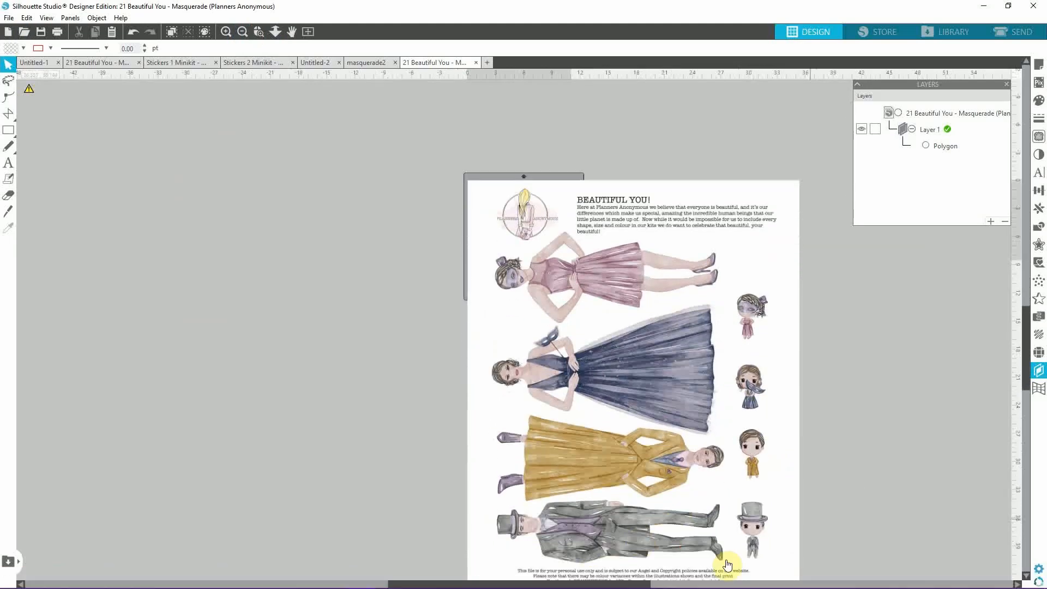
{"action": "left_click_drag", "start_coordinate": [639, 584], "coordinate": [699, 583]}
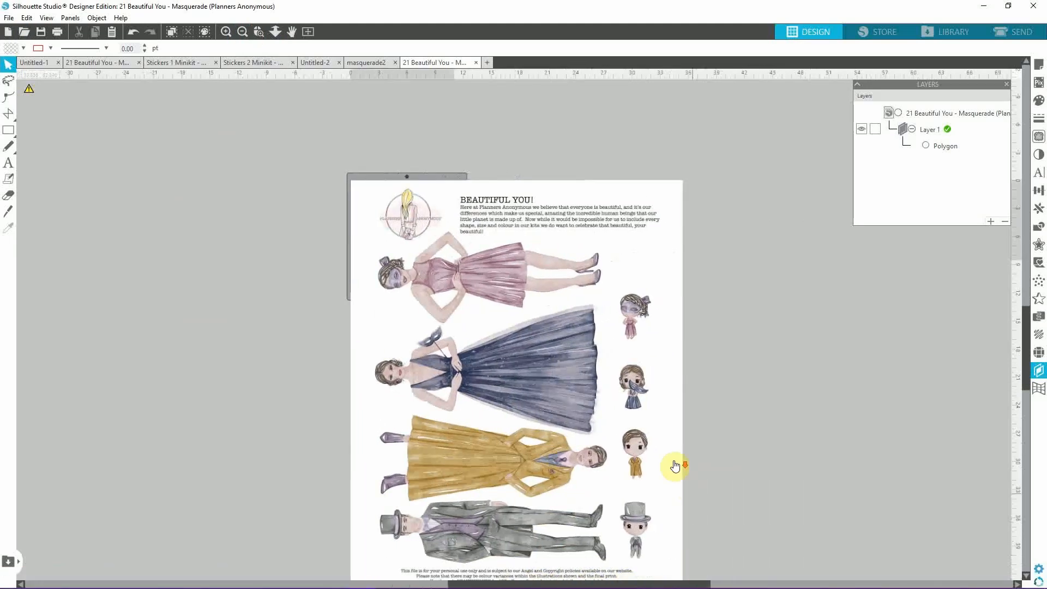
{"action": "scroll", "coordinate": [676, 464], "scroll_direction": "down", "scroll_amount": 2}
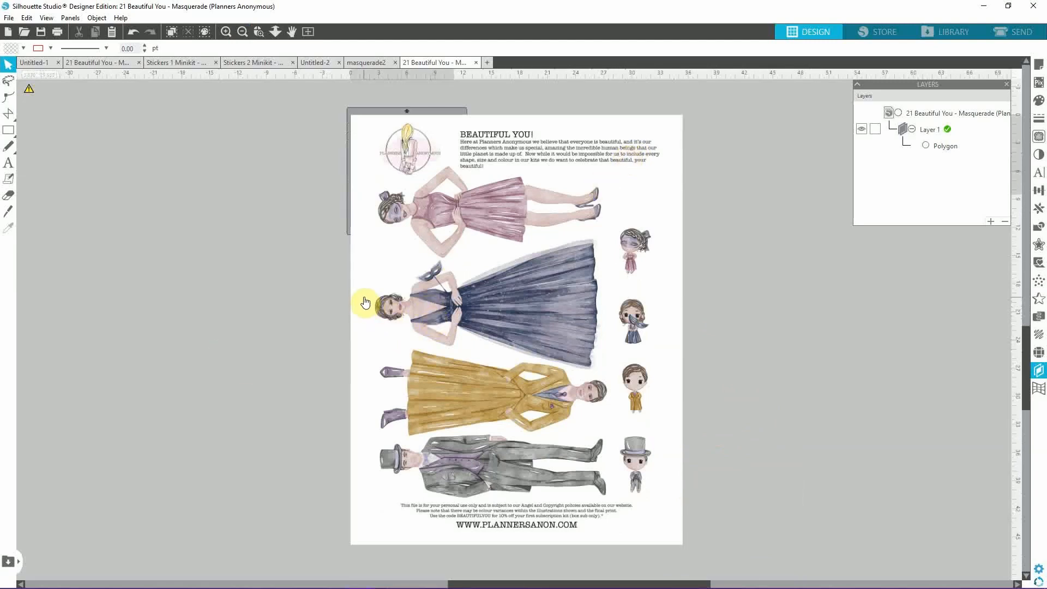
{"action": "left_click", "coordinate": [4, 102]}
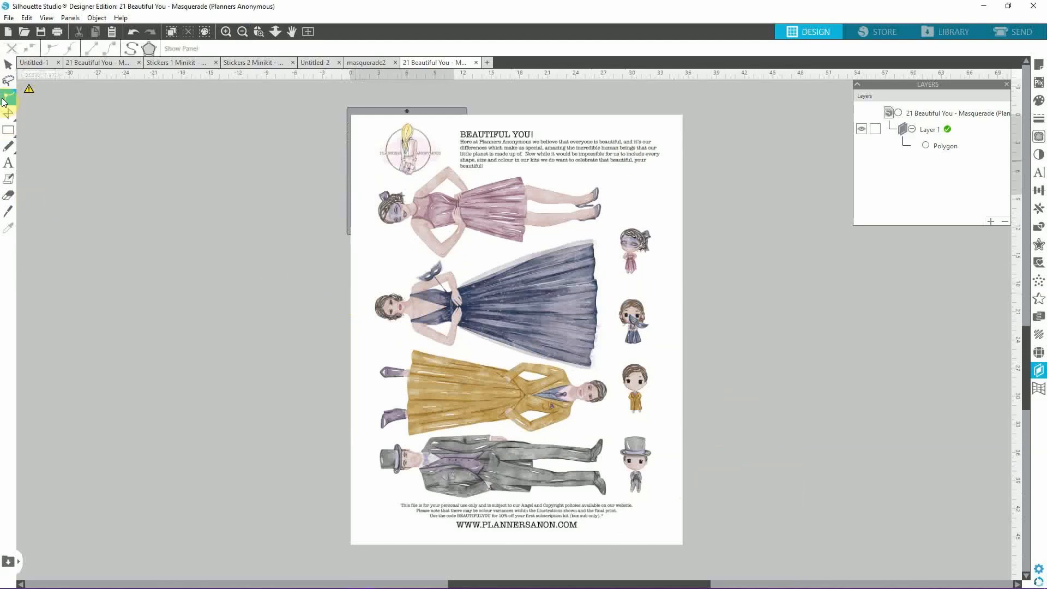
{"action": "left_click", "coordinate": [369, 307]}
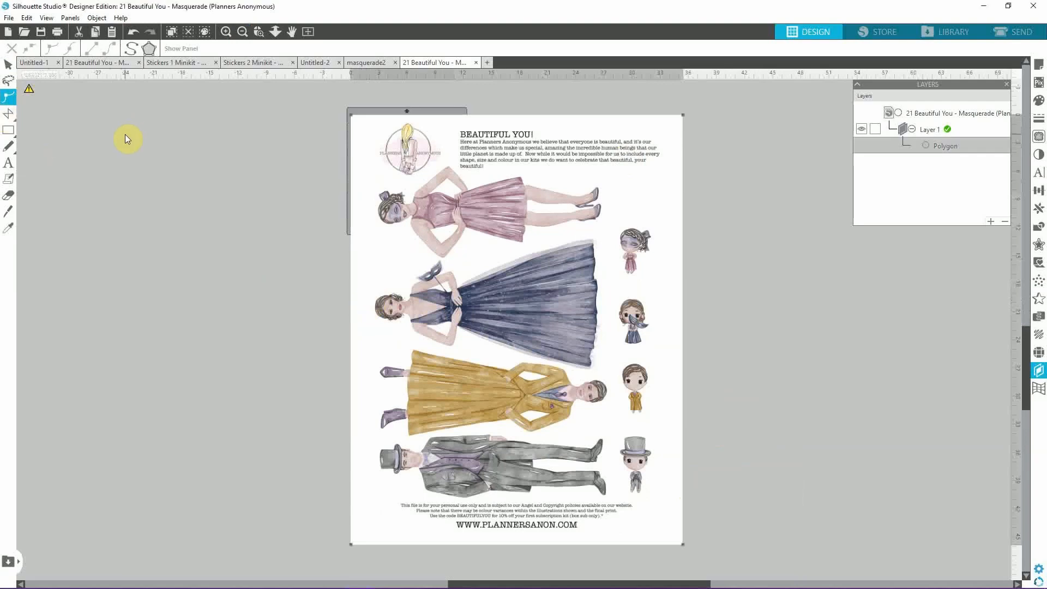
{"action": "left_click", "coordinate": [109, 134]}
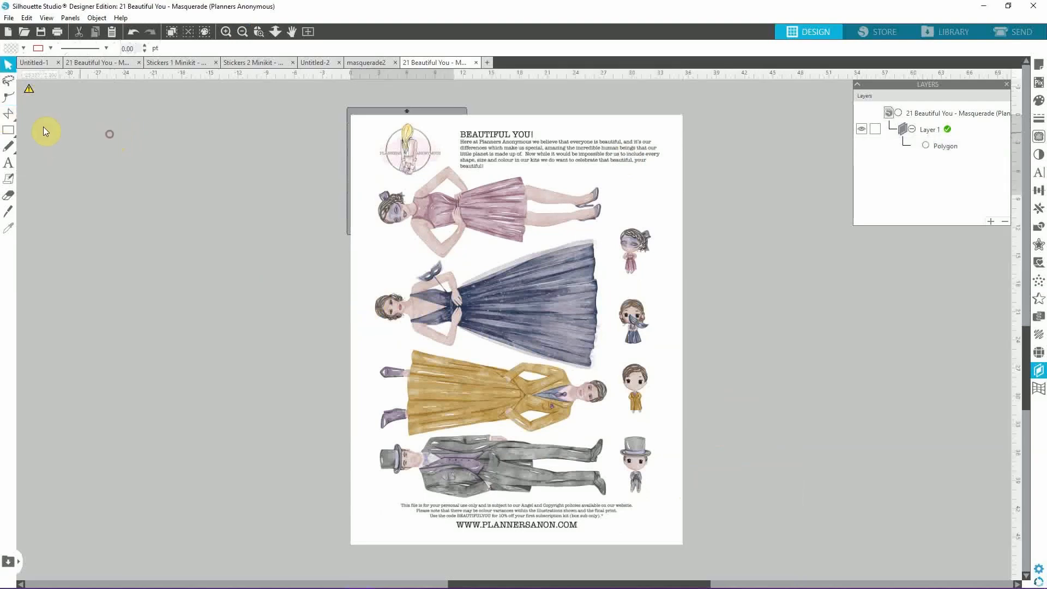
- Draw a closed polygon about 25.8 by 15.4 in around the full-size woman in the blue gown
{"action": "left_click", "coordinate": [8, 116]}
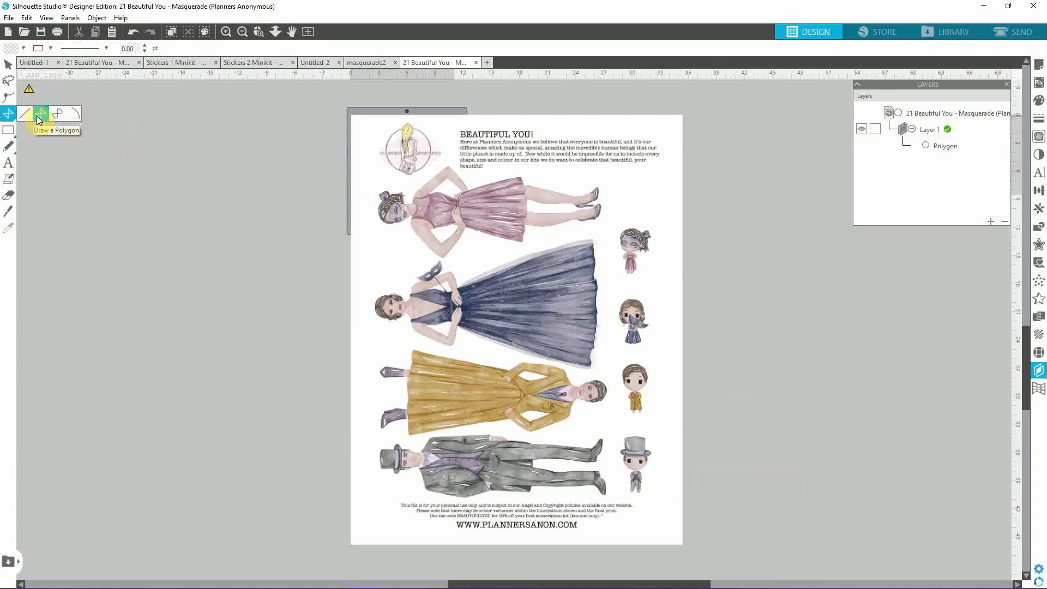
{"action": "left_click", "coordinate": [38, 117]}
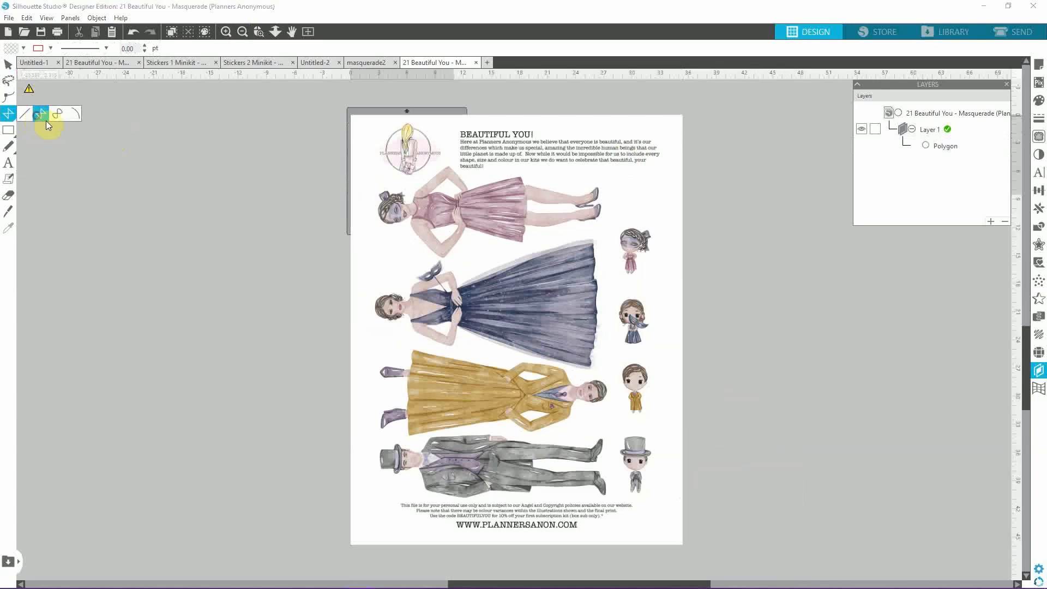
{"action": "left_click", "coordinate": [370, 326]}
{"action": "left_click", "coordinate": [372, 319]}
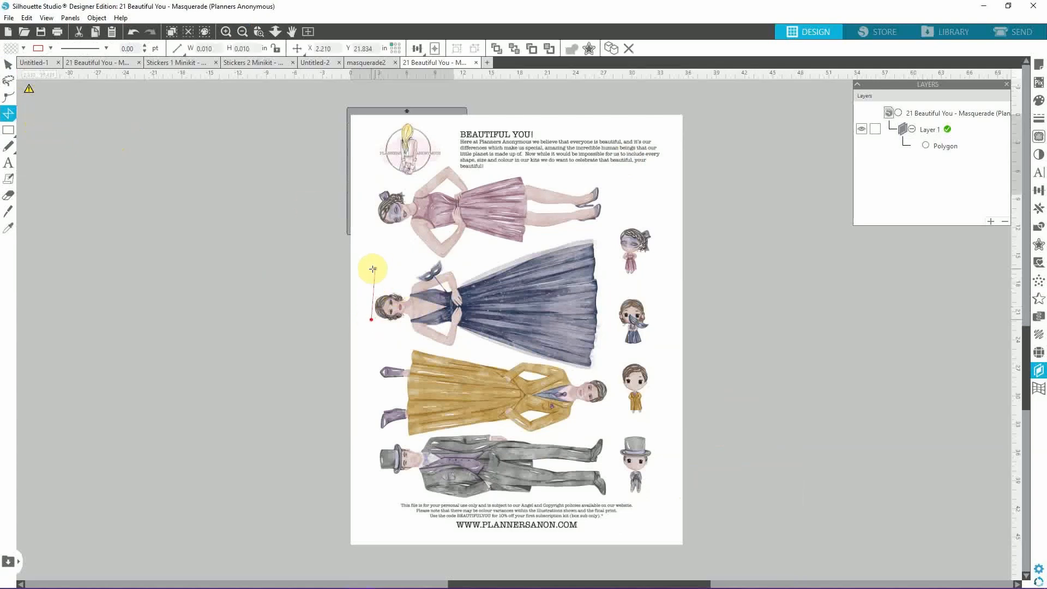
{"action": "left_click", "coordinate": [373, 268]}
{"action": "left_click", "coordinate": [428, 258]}
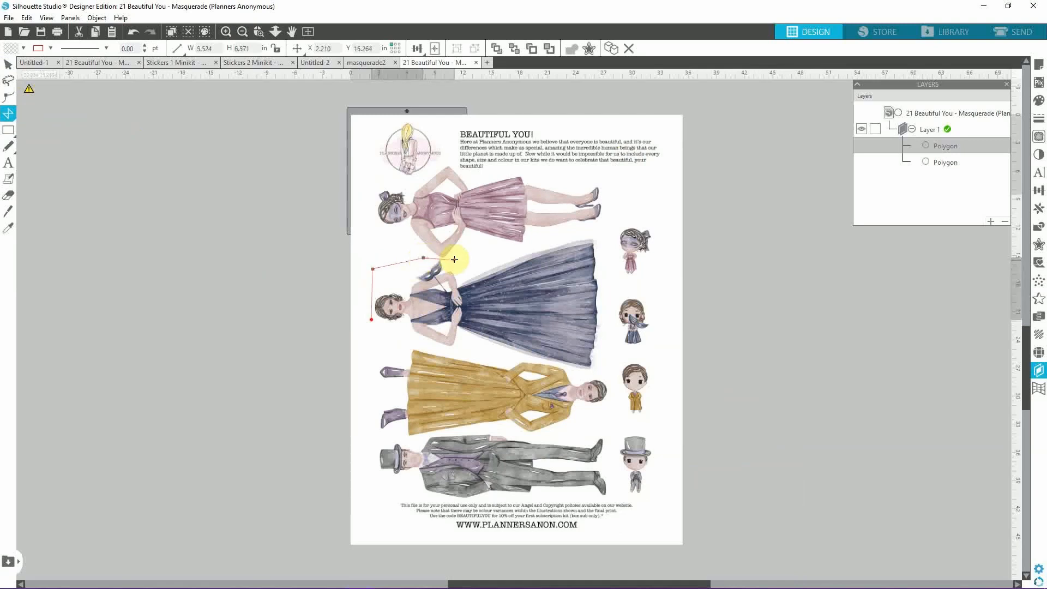
{"action": "left_click", "coordinate": [454, 259]}
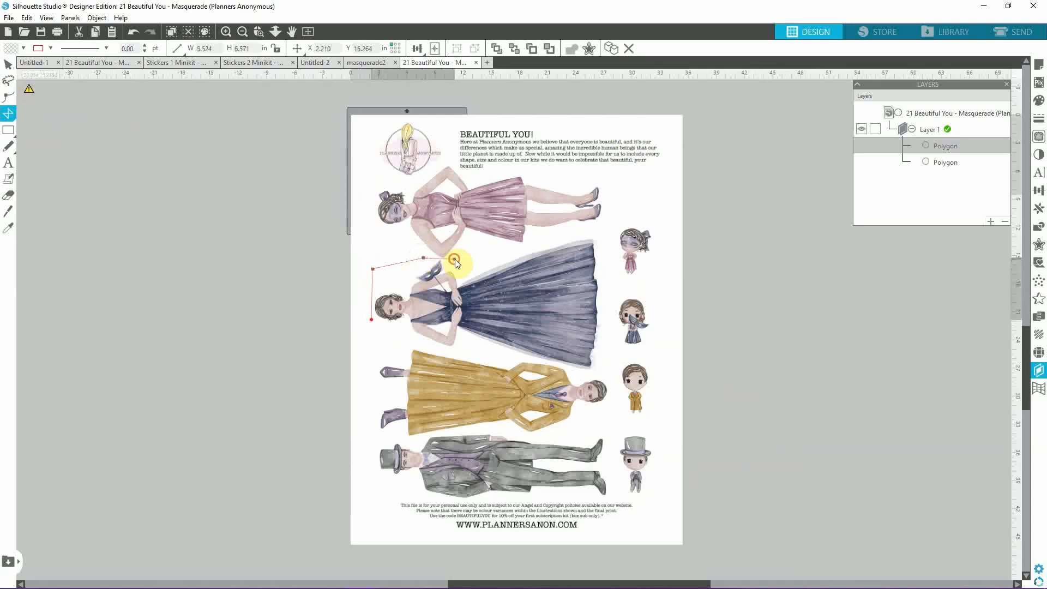
{"action": "left_click", "coordinate": [614, 231]}
{"action": "left_click", "coordinate": [606, 370]}
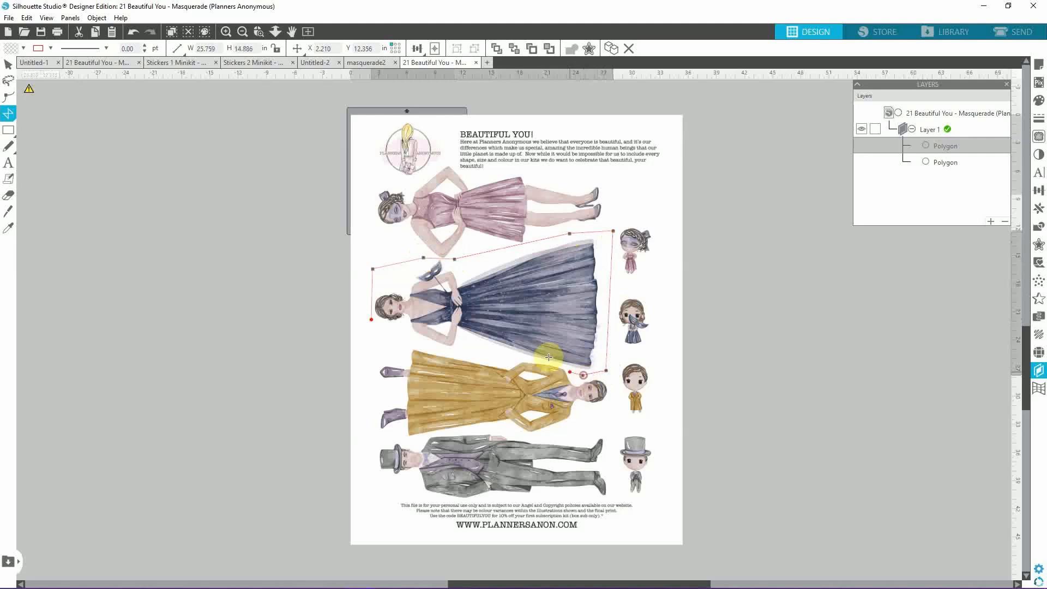
{"action": "left_click", "coordinate": [570, 369]}
{"action": "left_click", "coordinate": [511, 353]}
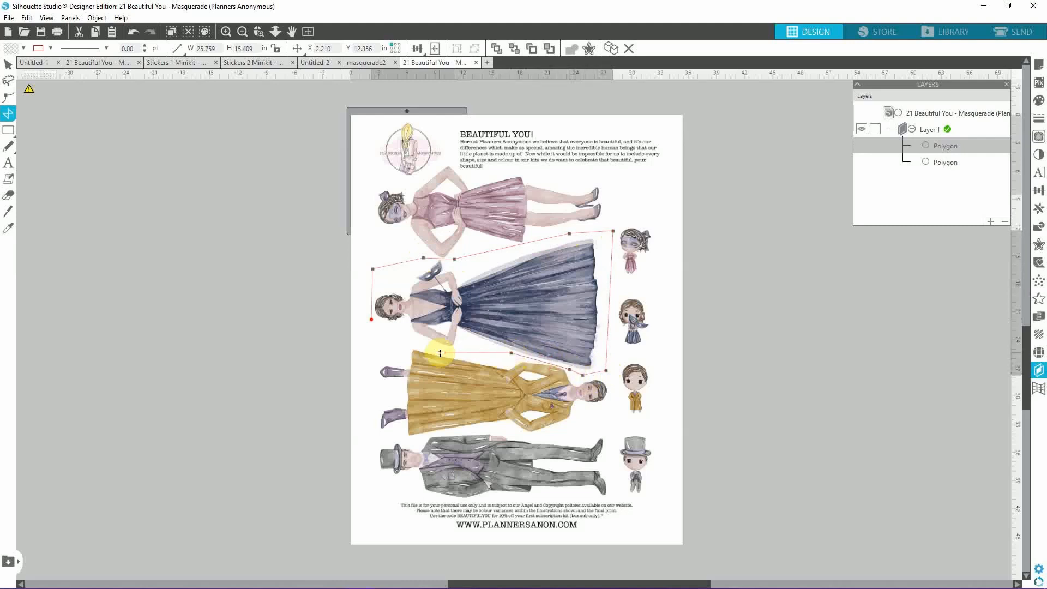
{"action": "left_click", "coordinate": [371, 322]}
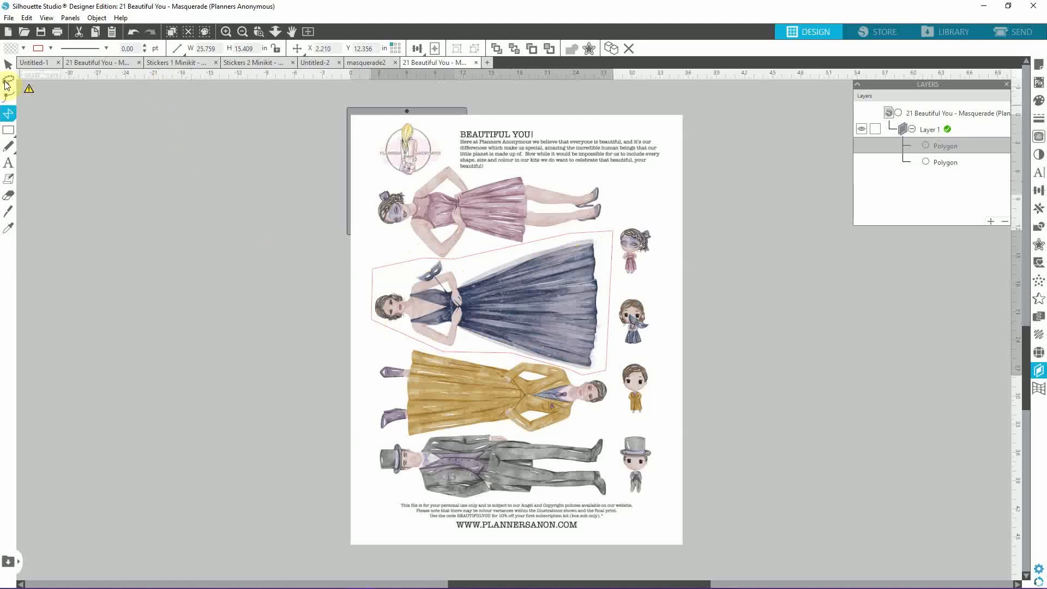
- Crop the character page to the polygon around the blue-gown woman
{"action": "left_click", "coordinate": [438, 324]}
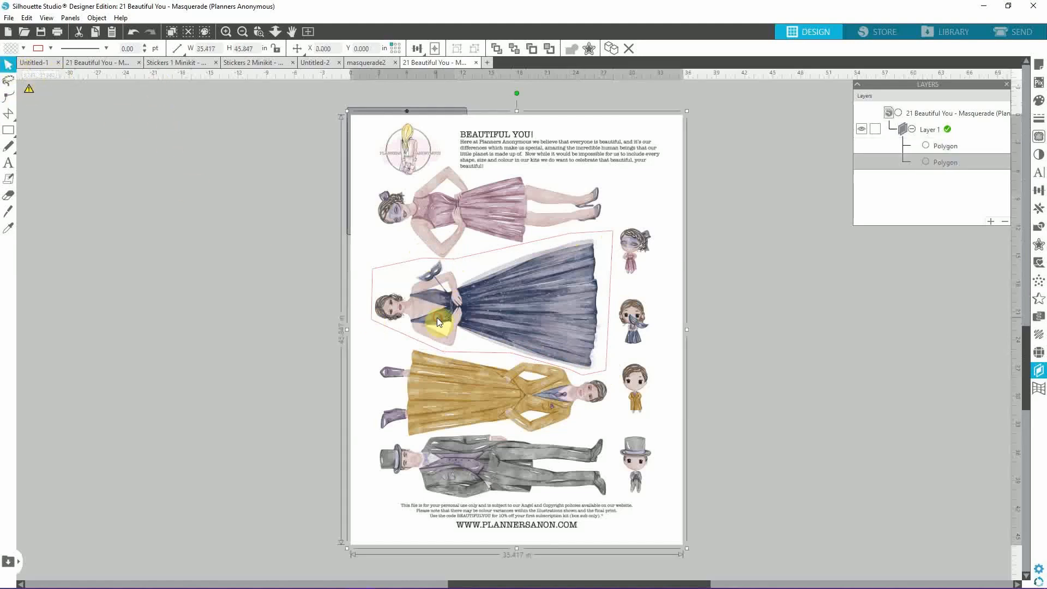
{"action": "left_click", "coordinate": [415, 339]}
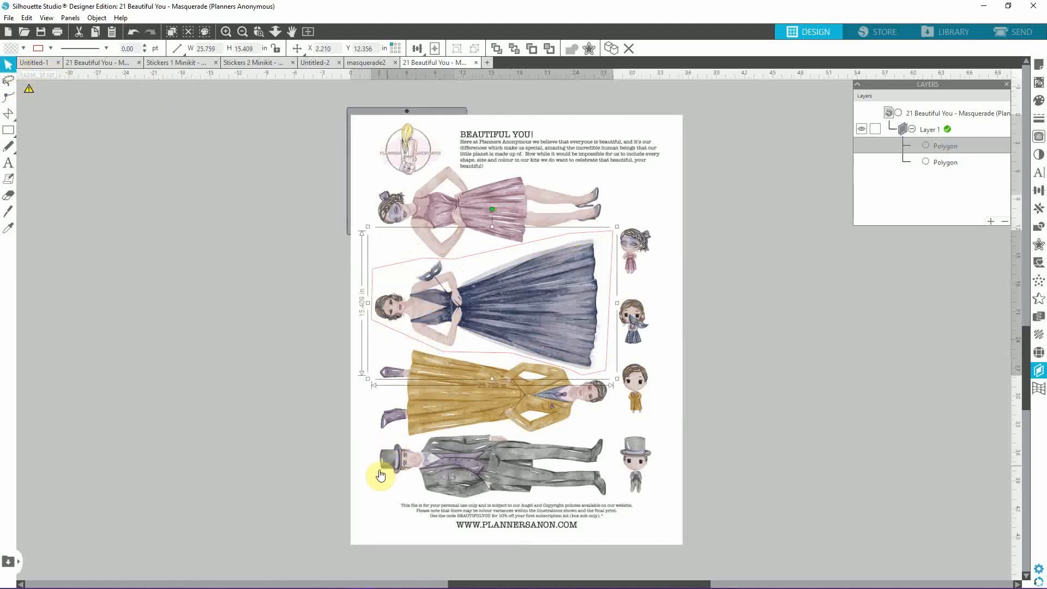
{"action": "left_click", "coordinate": [374, 496], "text": "shift"}
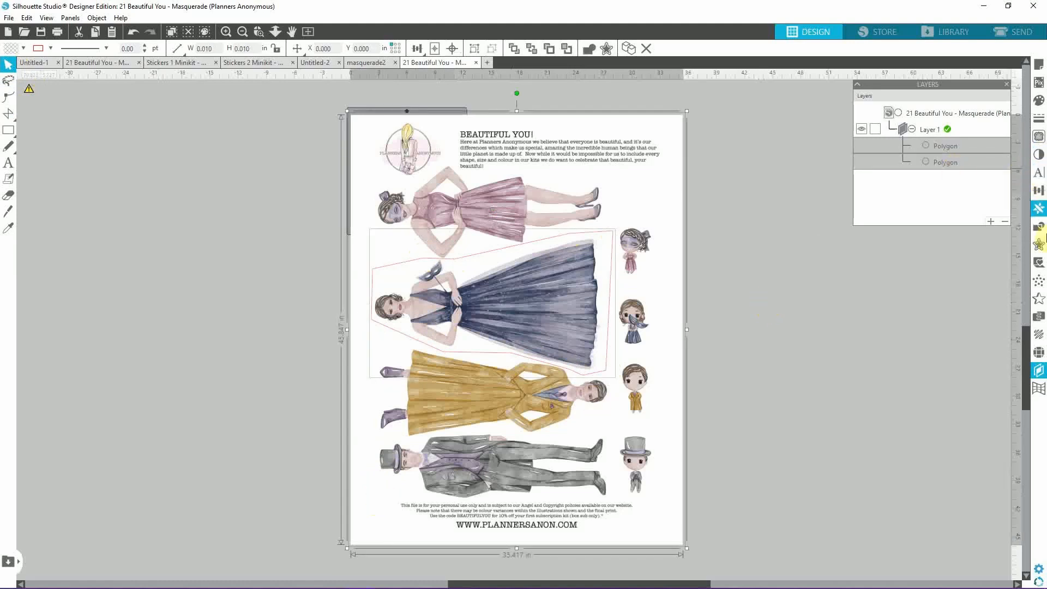
{"action": "left_click", "coordinate": [1039, 226]}
{"action": "left_click", "coordinate": [950, 153]}
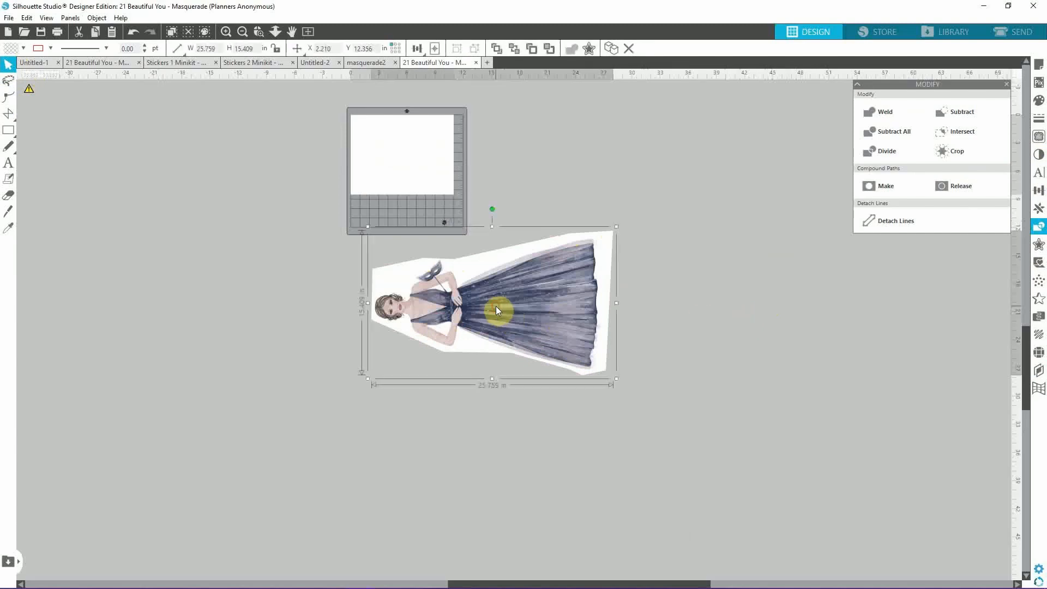
- Copy the cropped blue-gown figure and undo the crop to bring back the full character page
{"action": "key", "text": "i"}
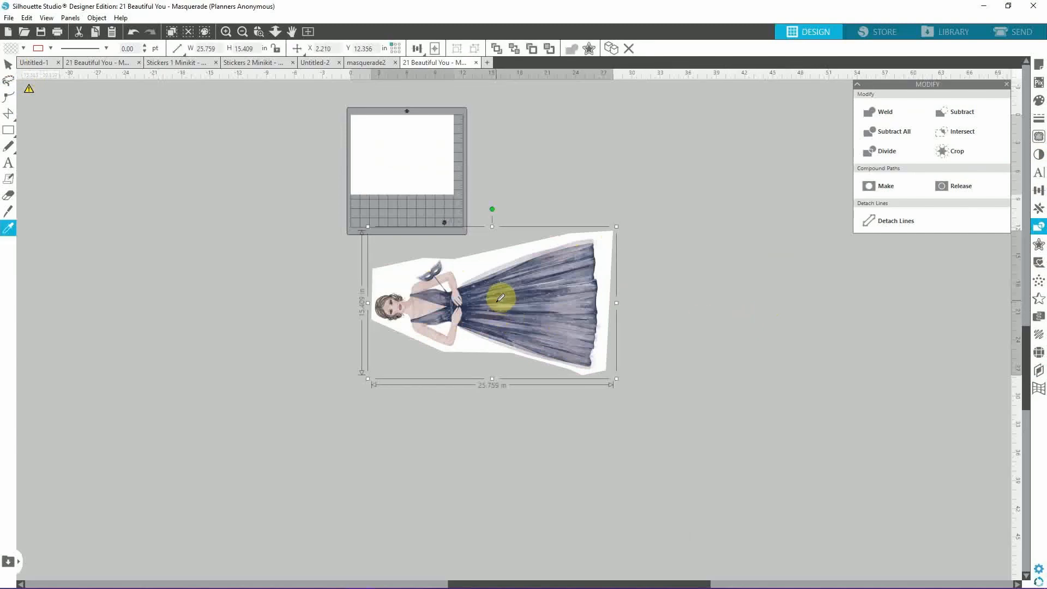
{"action": "key", "text": "v"}
{"action": "key", "text": "i"}
{"action": "key", "text": "ctrl+z"}
{"action": "key", "text": "ctrl+z"}
{"action": "key", "text": "ctrl+z"}
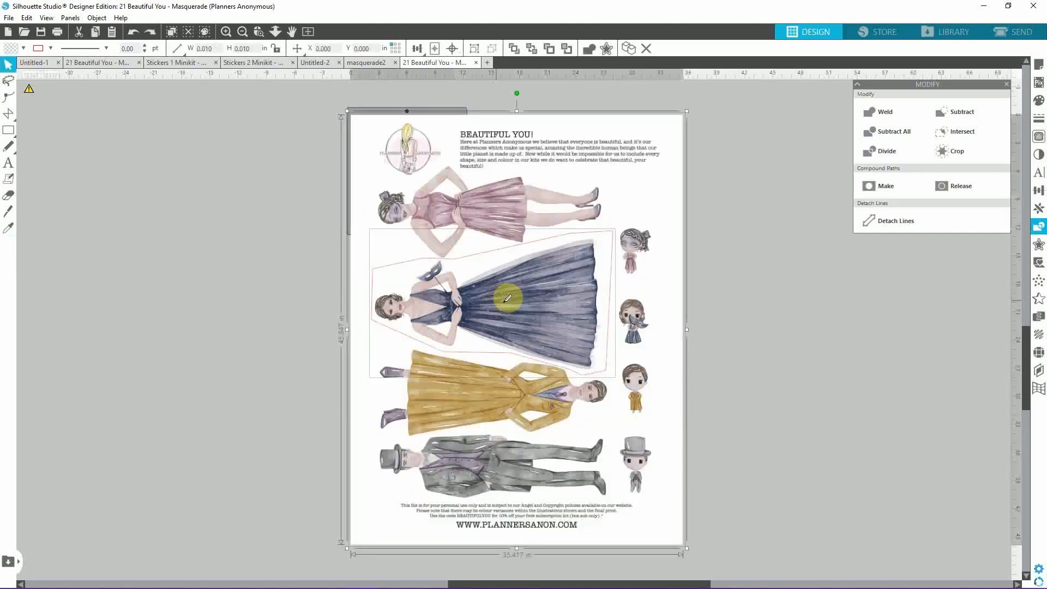
- Delete the polygon outline around the gown and paste the copied figure into the empty area beside the page
{"action": "left_click", "coordinate": [737, 303]}
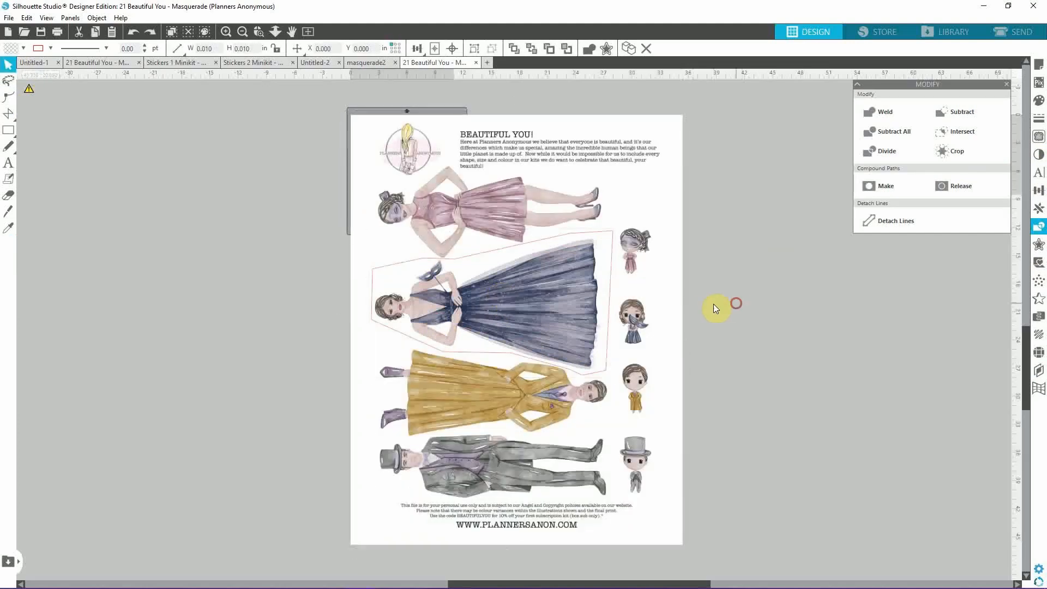
{"action": "left_click", "coordinate": [612, 308]}
{"action": "left_click", "coordinate": [766, 309]}
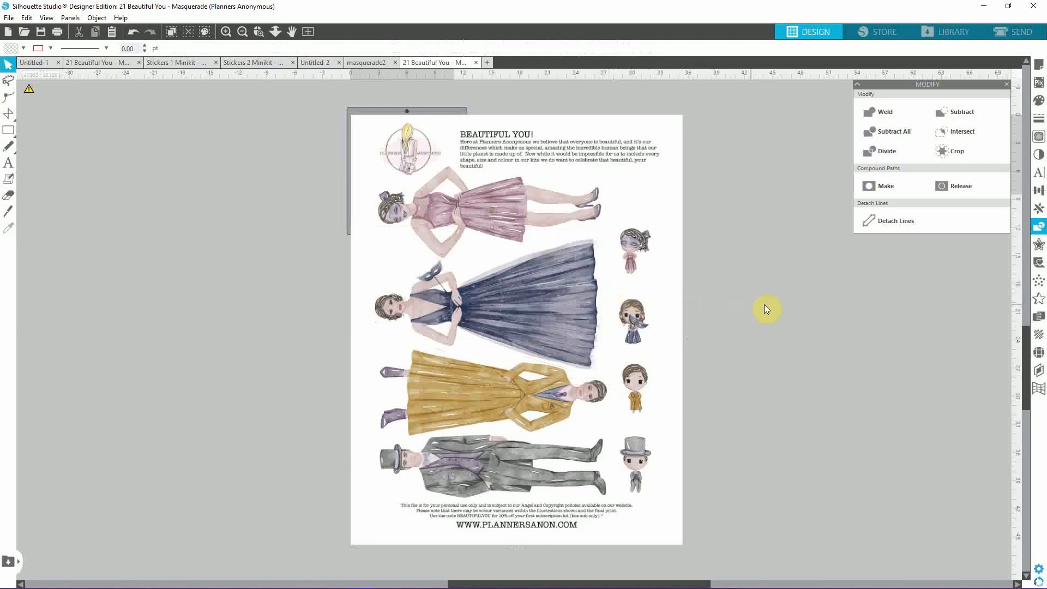
{"action": "key", "text": "ctrl+v"}
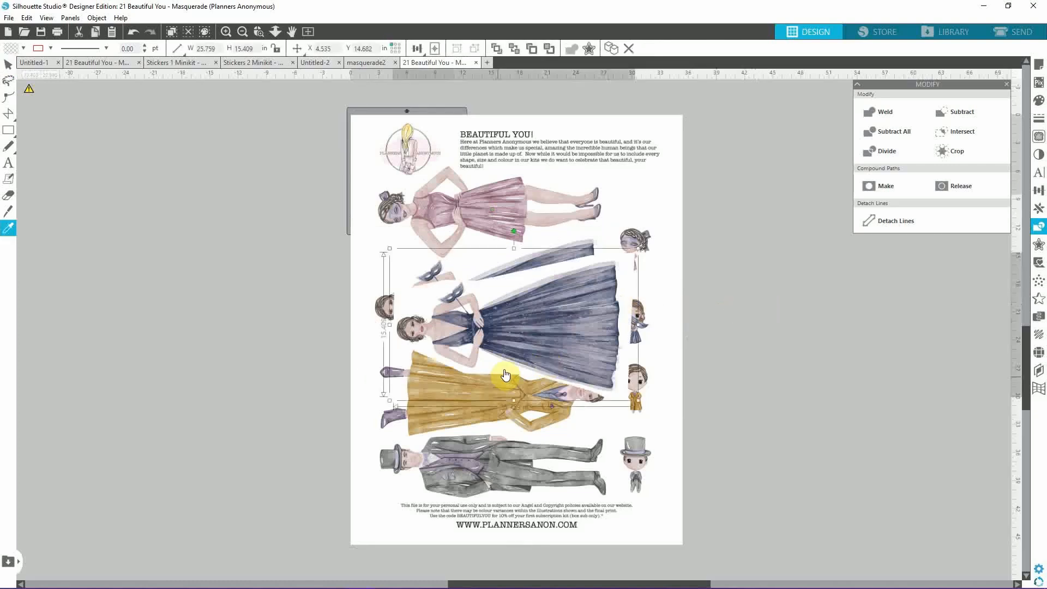
{"action": "left_click_drag", "start_coordinate": [520, 361], "coordinate": [865, 327]}
{"action": "left_click", "coordinate": [806, 478]}
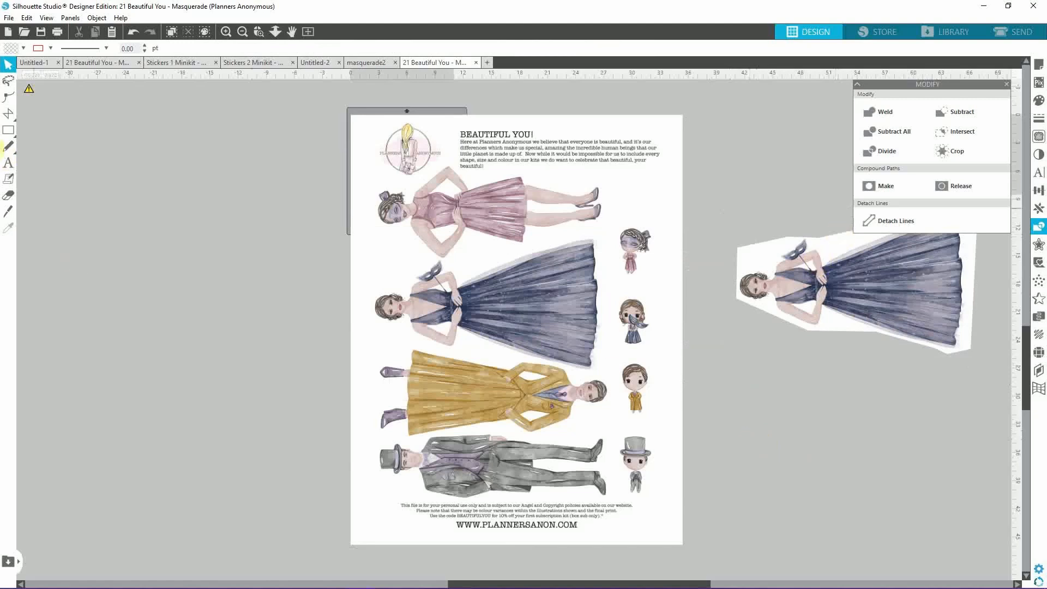
- Draw a closed polygon about 26.2 by 7.3 in around the full-size man in the grey suit and top hat
{"action": "left_click", "coordinate": [9, 115]}
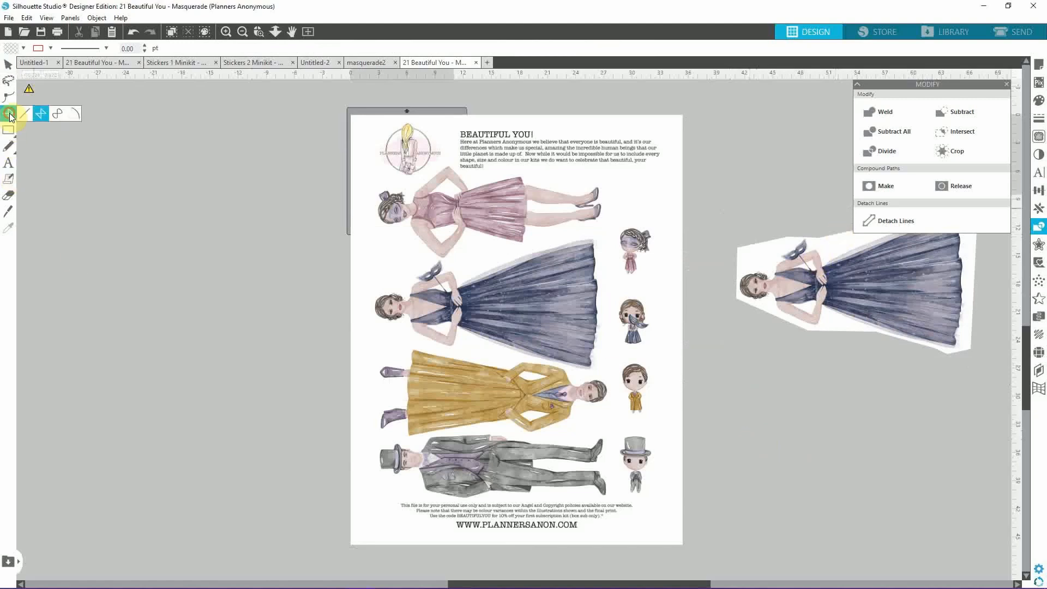
{"action": "left_click", "coordinate": [41, 113]}
{"action": "left_click", "coordinate": [374, 445]}
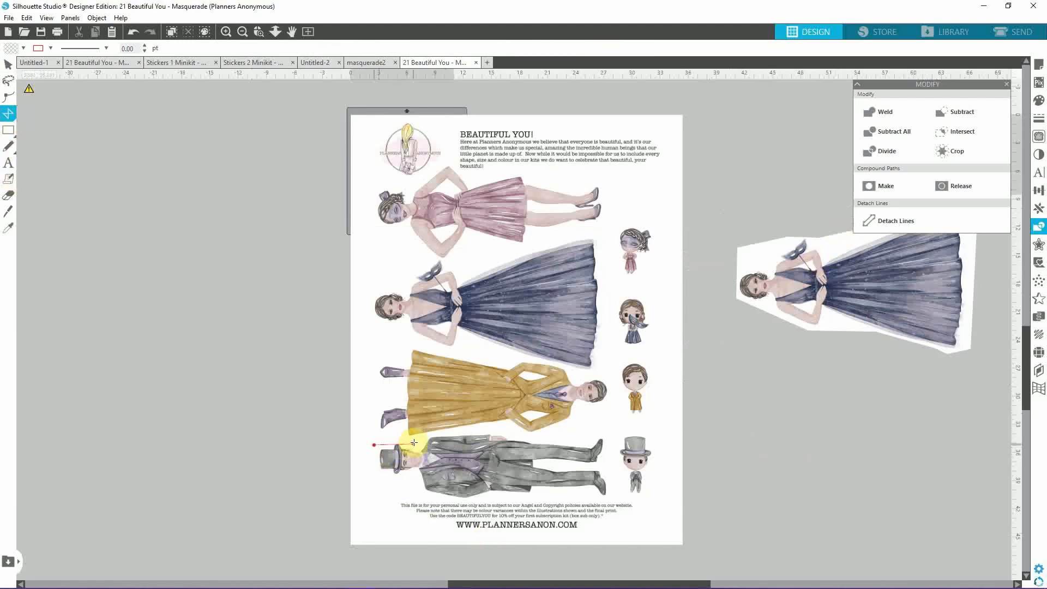
{"action": "left_click", "coordinate": [415, 441]}
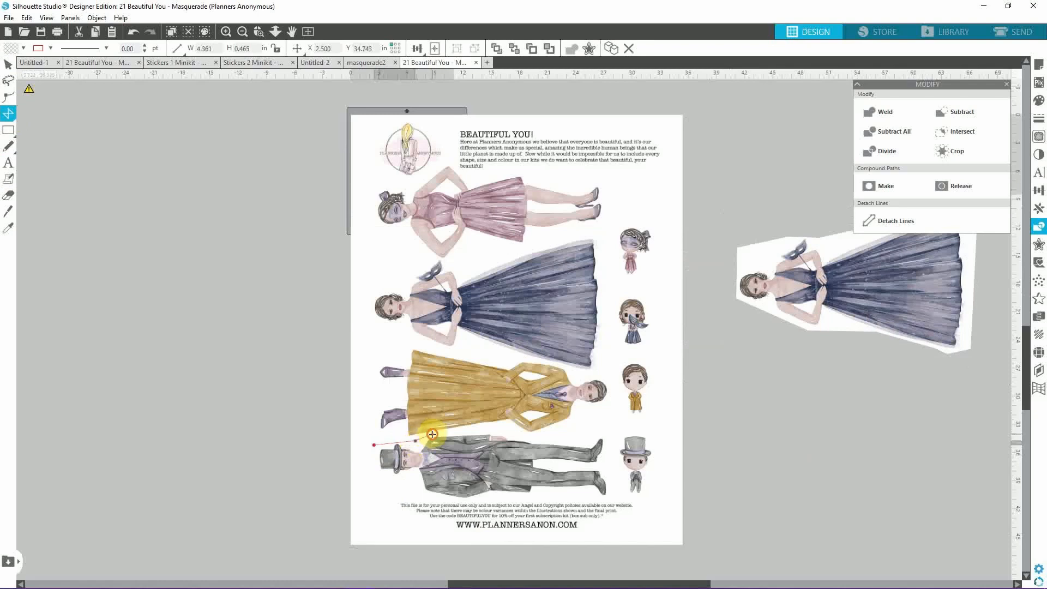
{"action": "left_click", "coordinate": [432, 434]}
{"action": "left_click", "coordinate": [509, 432]}
{"action": "left_click", "coordinate": [581, 437]}
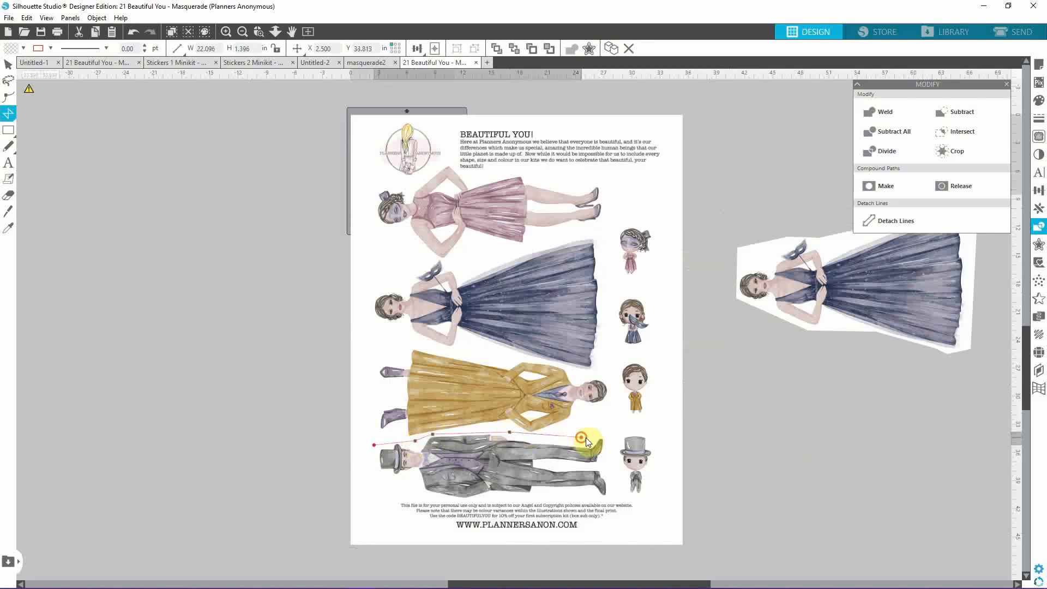
{"action": "left_click", "coordinate": [605, 432]}
{"action": "left_click", "coordinate": [620, 486]}
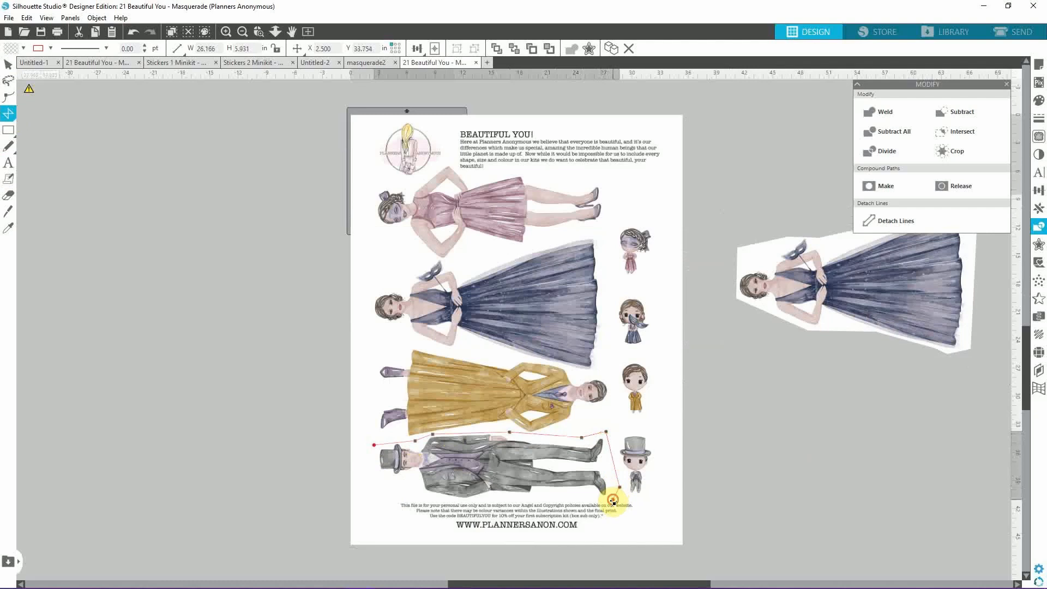
{"action": "left_click", "coordinate": [612, 500]}
{"action": "left_click", "coordinate": [428, 499]}
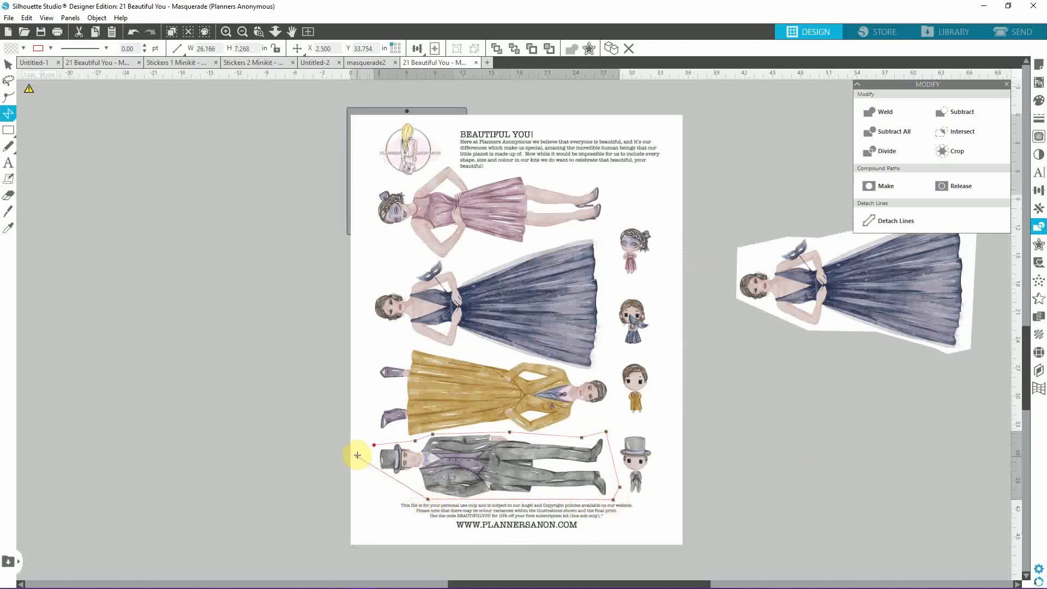
{"action": "left_click", "coordinate": [374, 476]}
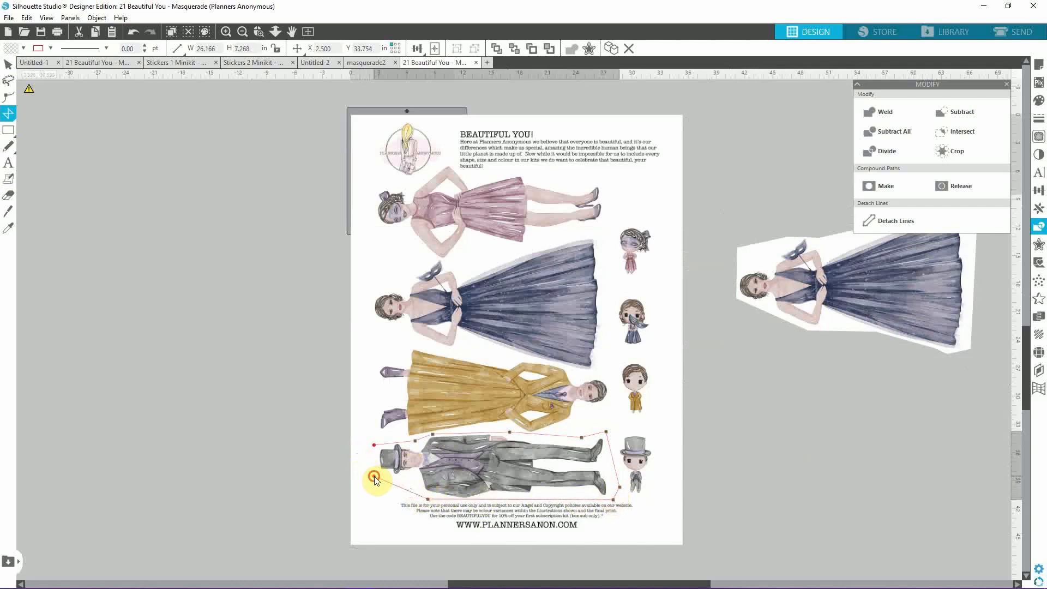
{"action": "left_click", "coordinate": [374, 444]}
- Crop the character page to the polygon around the top-hat man and select the cropped figure
{"action": "left_click", "coordinate": [9, 63]}
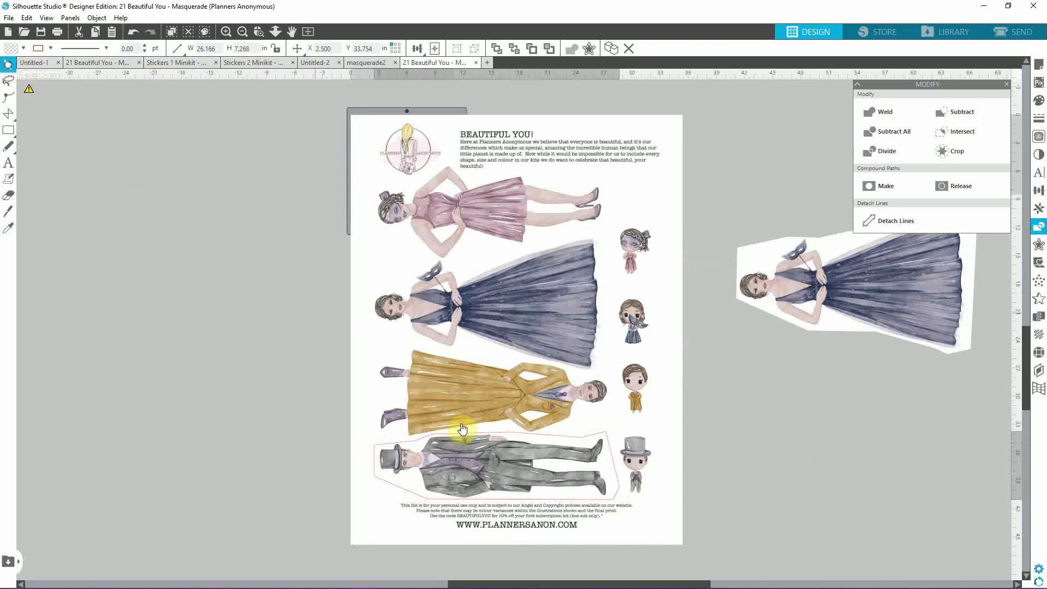
{"action": "left_click", "coordinate": [468, 501]}
{"action": "left_click", "coordinate": [468, 499]}
{"action": "left_click", "coordinate": [403, 534], "text": "shift"}
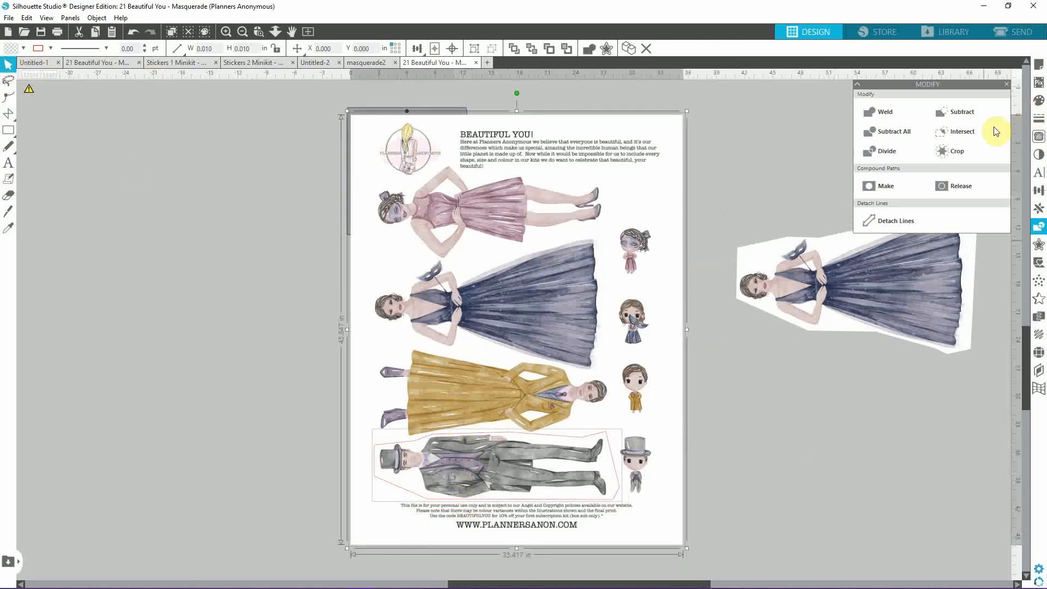
{"action": "left_click", "coordinate": [956, 151]}
{"action": "left_click", "coordinate": [685, 420]}
{"action": "left_click", "coordinate": [402, 446]}
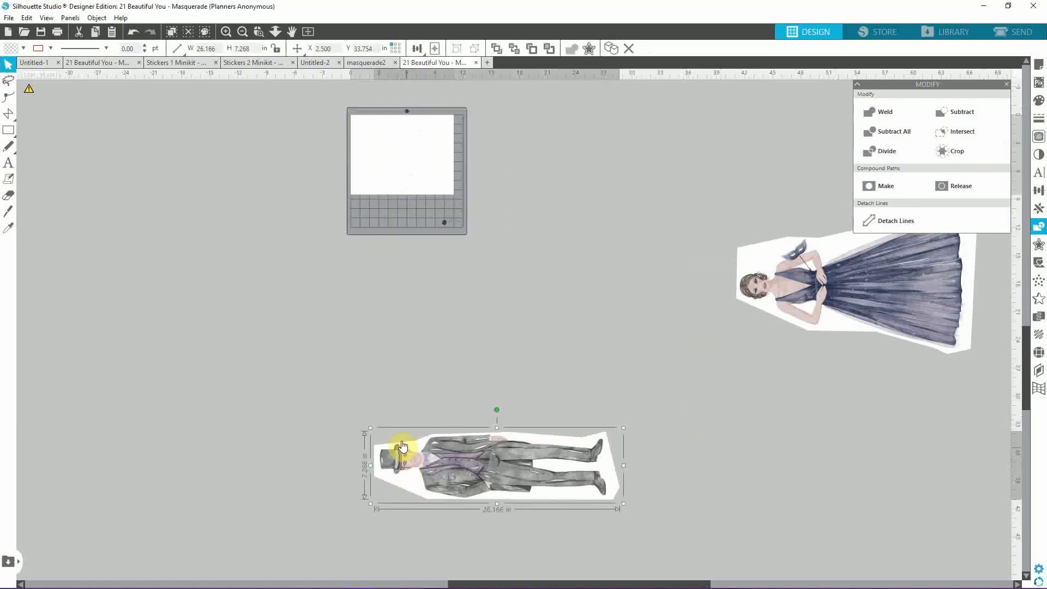
- Rotate the top-hat man and the blue-gown woman upright and place them side by side below the mat
{"action": "left_click_drag", "start_coordinate": [499, 410], "coordinate": [594, 463]}
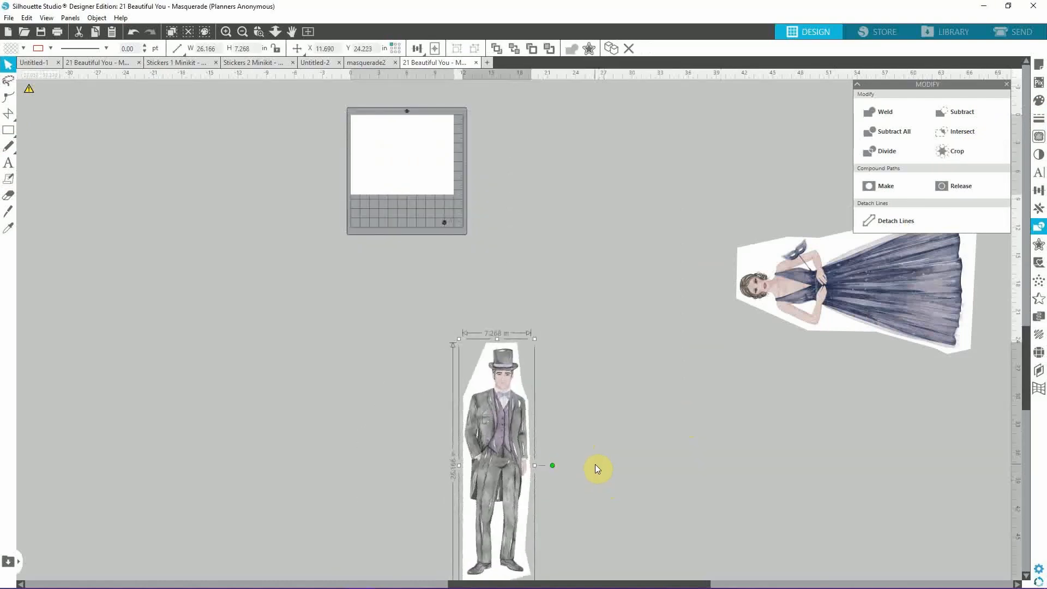
{"action": "left_click_drag", "start_coordinate": [500, 467], "coordinate": [524, 342]}
{"action": "left_click_drag", "start_coordinate": [813, 318], "coordinate": [666, 303]}
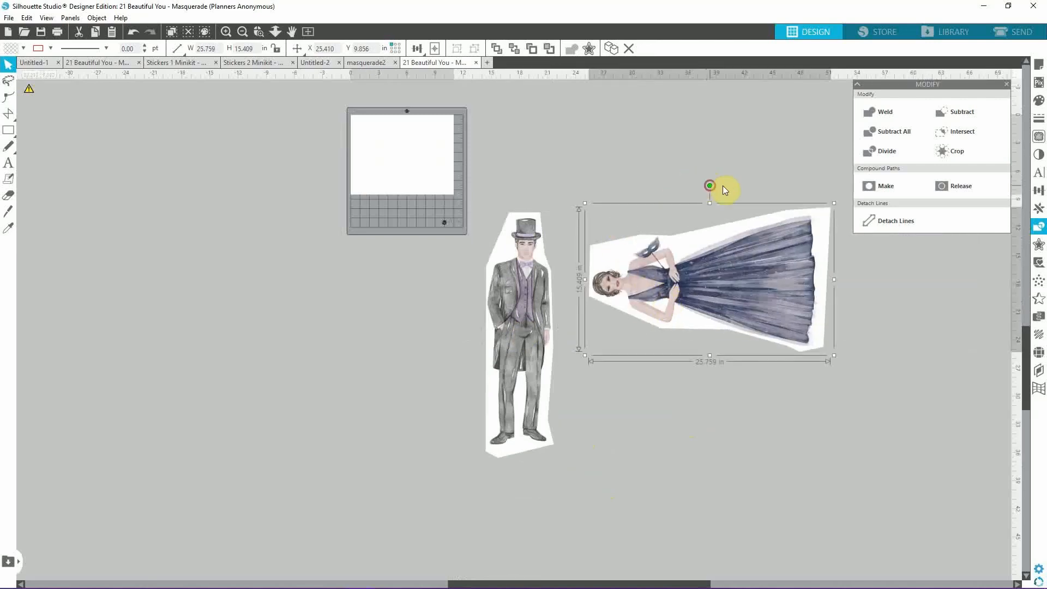
{"action": "left_click_drag", "start_coordinate": [724, 190], "coordinate": [818, 273]}
{"action": "left_click_drag", "start_coordinate": [688, 331], "coordinate": [625, 332]}
{"action": "left_click", "coordinate": [822, 334]}
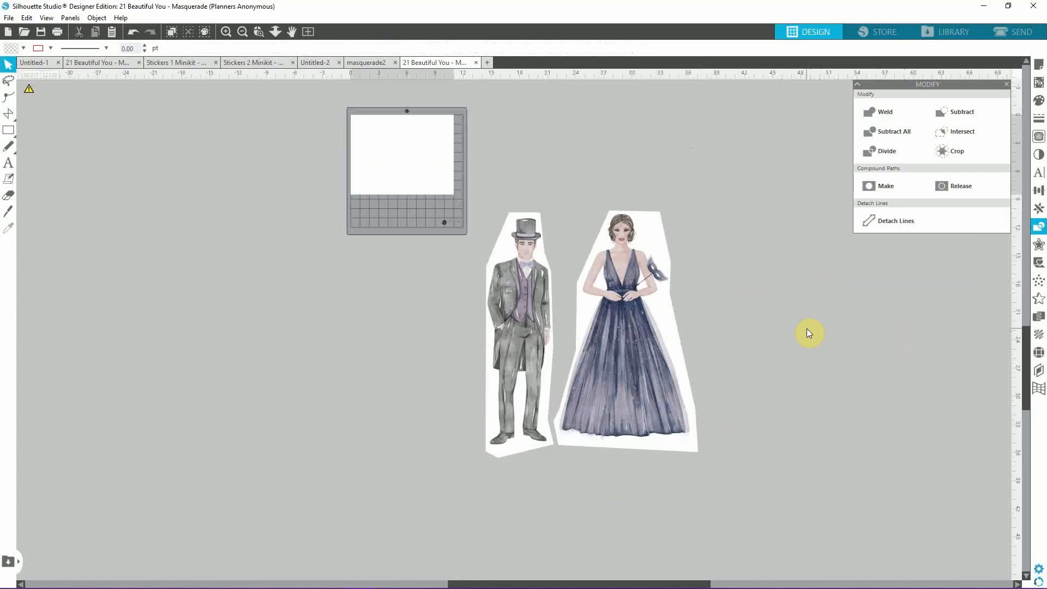
{"action": "left_click", "coordinate": [643, 348]}
{"action": "left_click", "coordinate": [758, 345]}
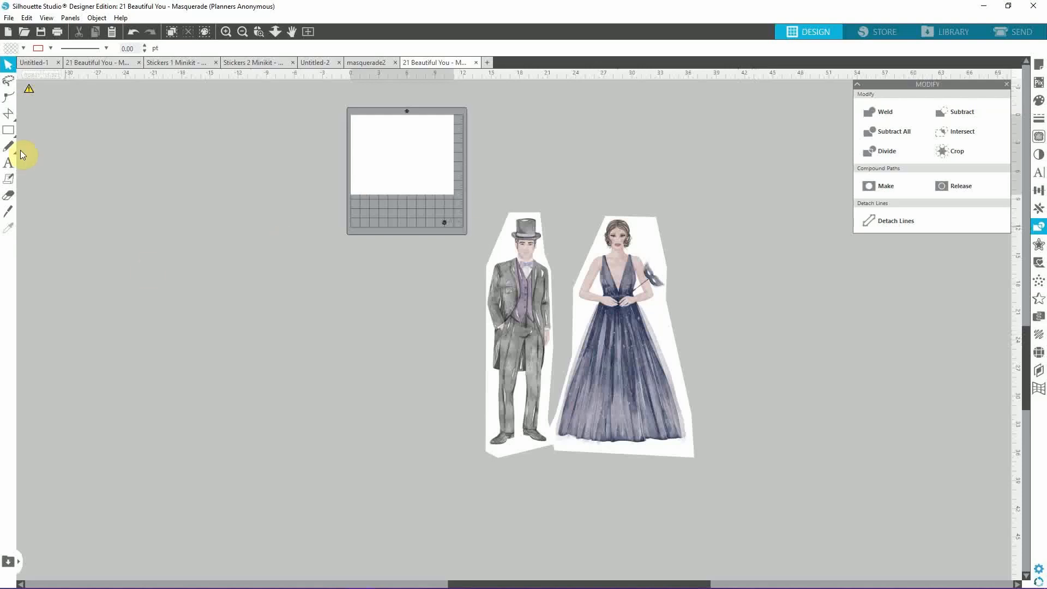
- Move the blue-gown woman farther from the top-hat man and select a trace area about 32 by 30.1 in around both figures
{"action": "left_click", "coordinate": [8, 113]}
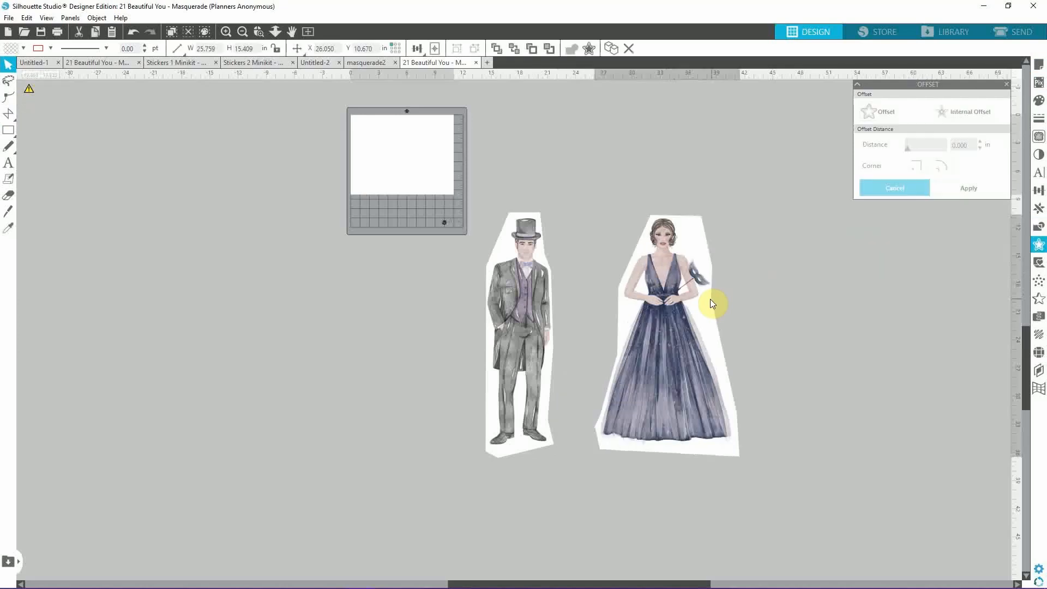
{"action": "left_click", "coordinate": [710, 300]}
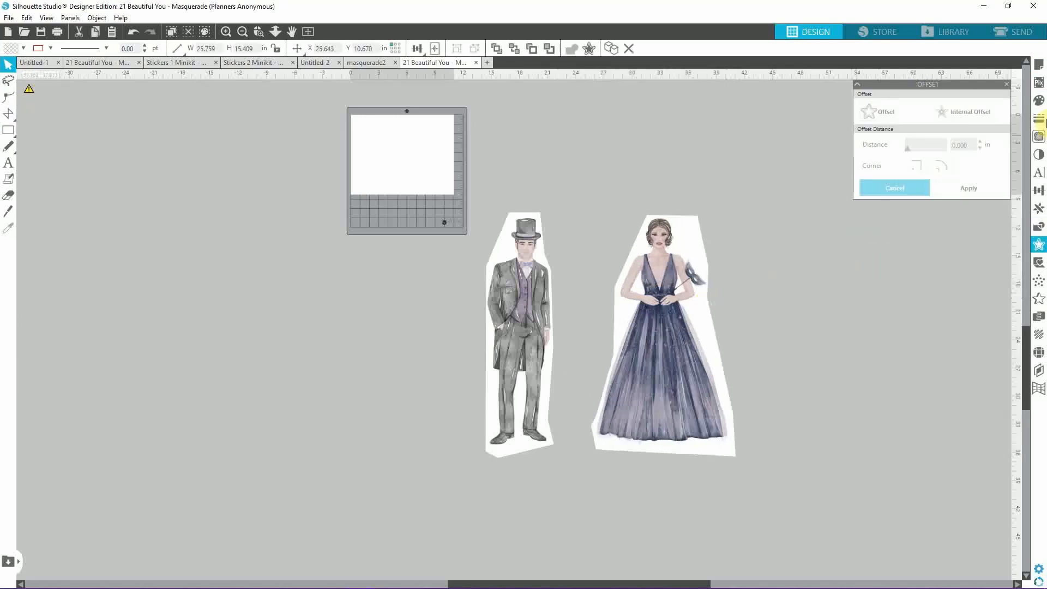
{"action": "left_click", "coordinate": [1039, 137]}
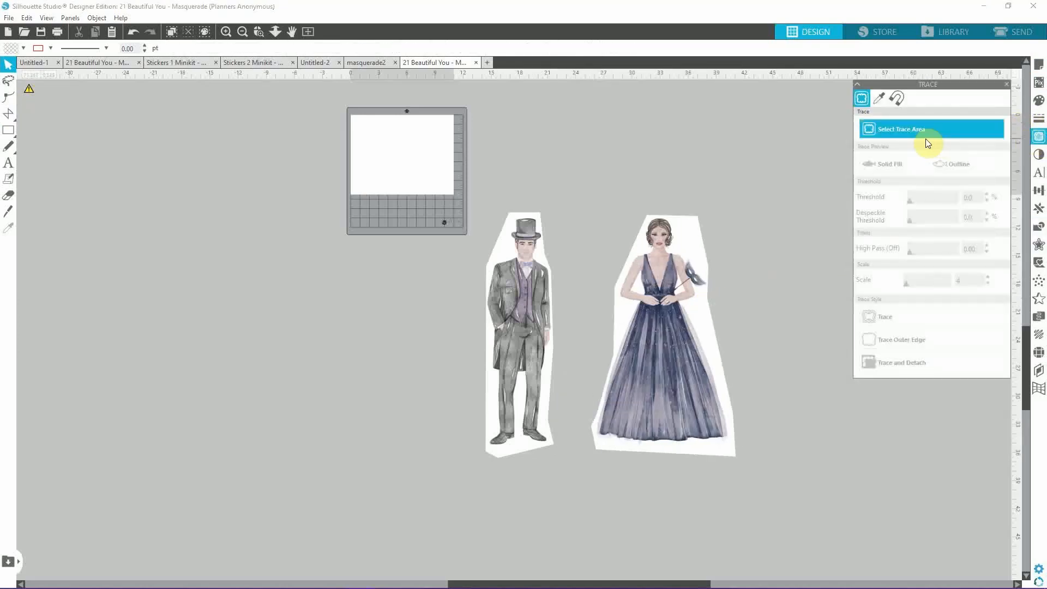
{"action": "left_click", "coordinate": [884, 131]}
{"action": "mouse_move", "coordinate": [466, 193]}
{"action": "left_mouse_down"}
{"action": "mouse_move", "coordinate": [513, 221]}
{"action": "mouse_move", "coordinate": [725, 477]}
{"action": "mouse_move", "coordinate": [767, 476]}
{"action": "left_mouse_up"}
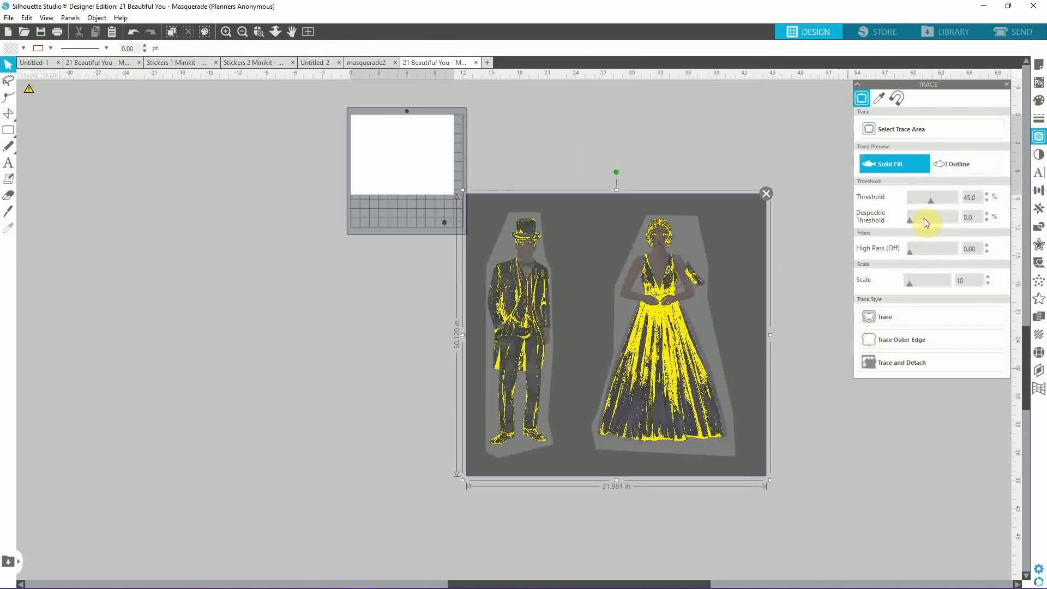
- Set the trace threshold to 94% and trace the outer edge of both figures
{"action": "left_click_drag", "start_coordinate": [931, 202], "coordinate": [953, 208]}
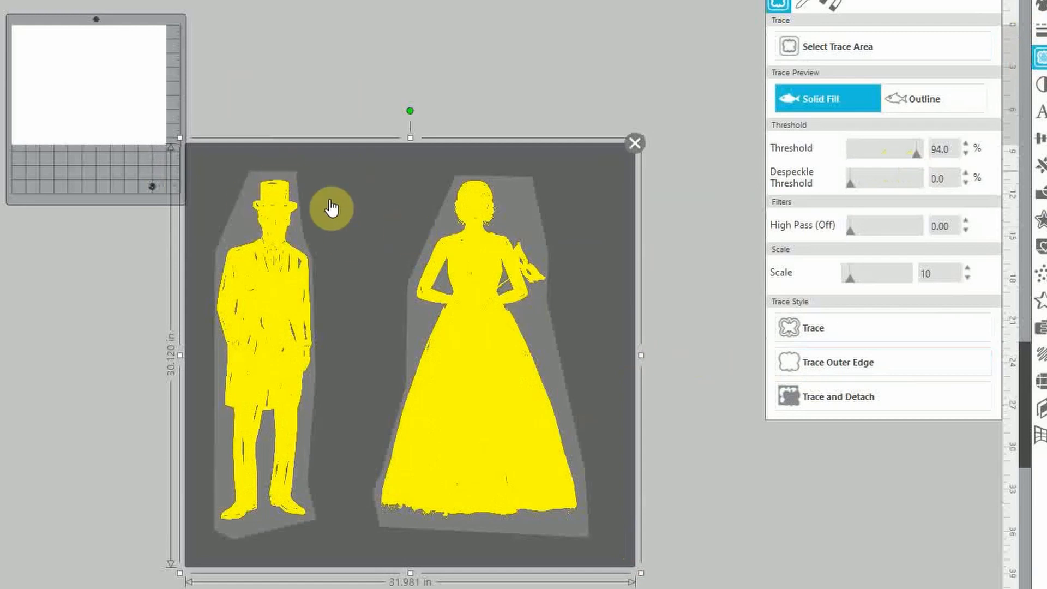
{"action": "left_click", "coordinate": [823, 362]}
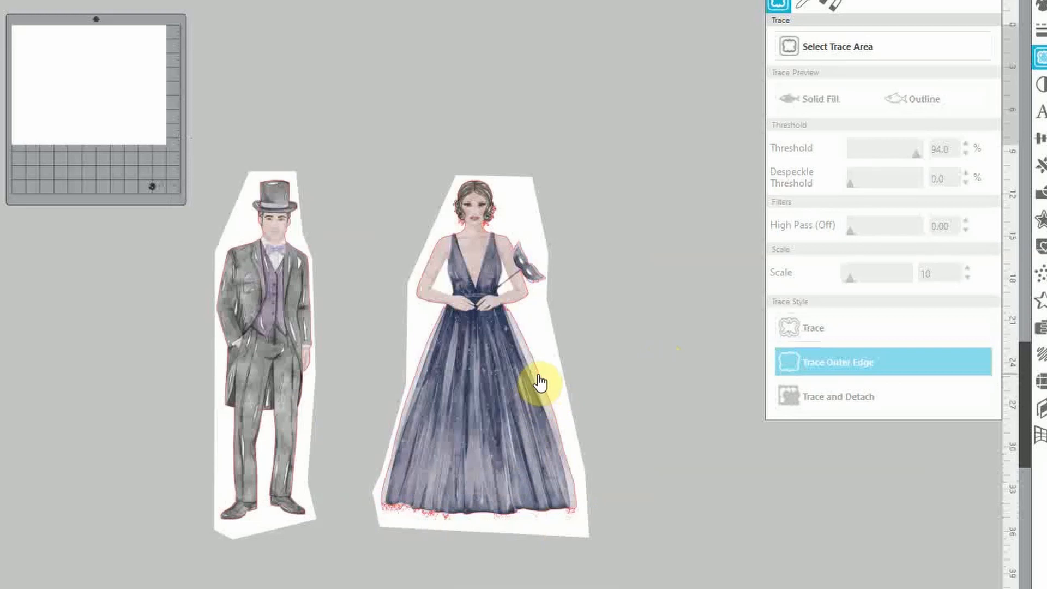
{"action": "left_click_drag", "start_coordinate": [536, 379], "coordinate": [1, 382]}
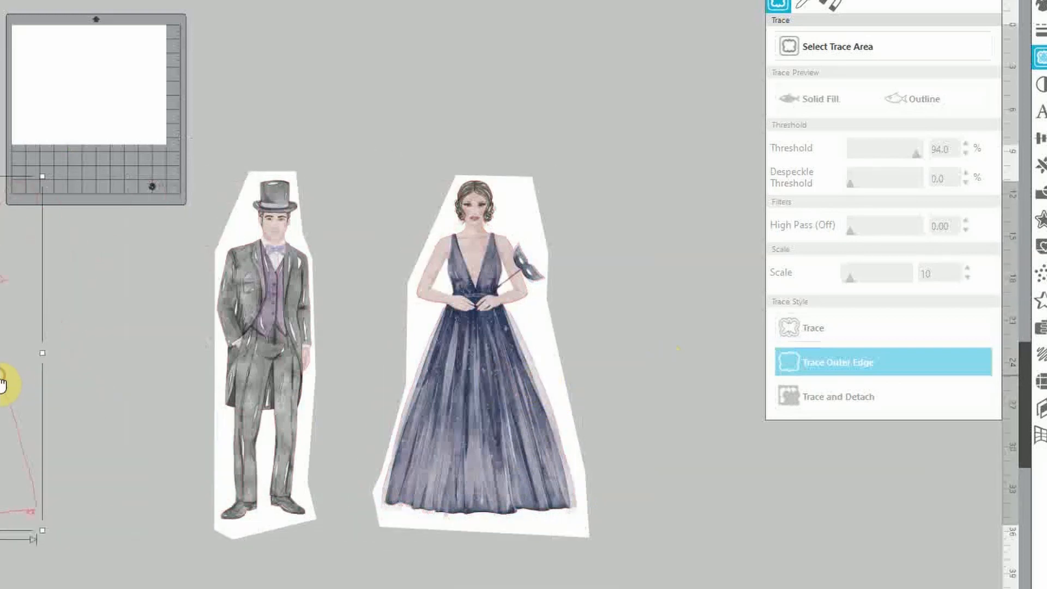
{"action": "left_click", "coordinate": [397, 381]}
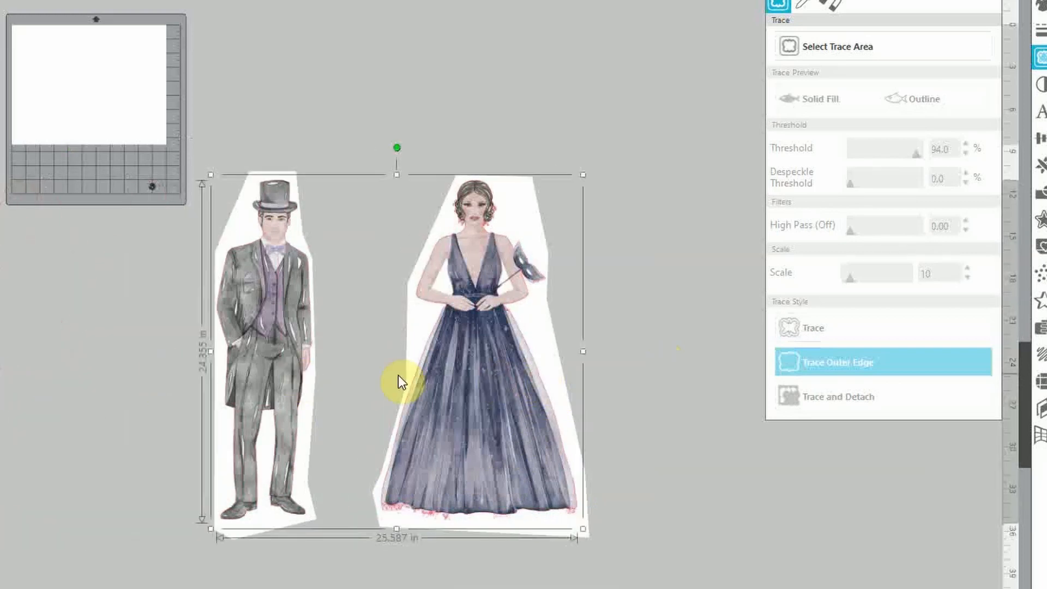
- Offset the traced outlines of both figures outward by 0.125 in with rounded corners
{"action": "left_click", "coordinate": [532, 360]}
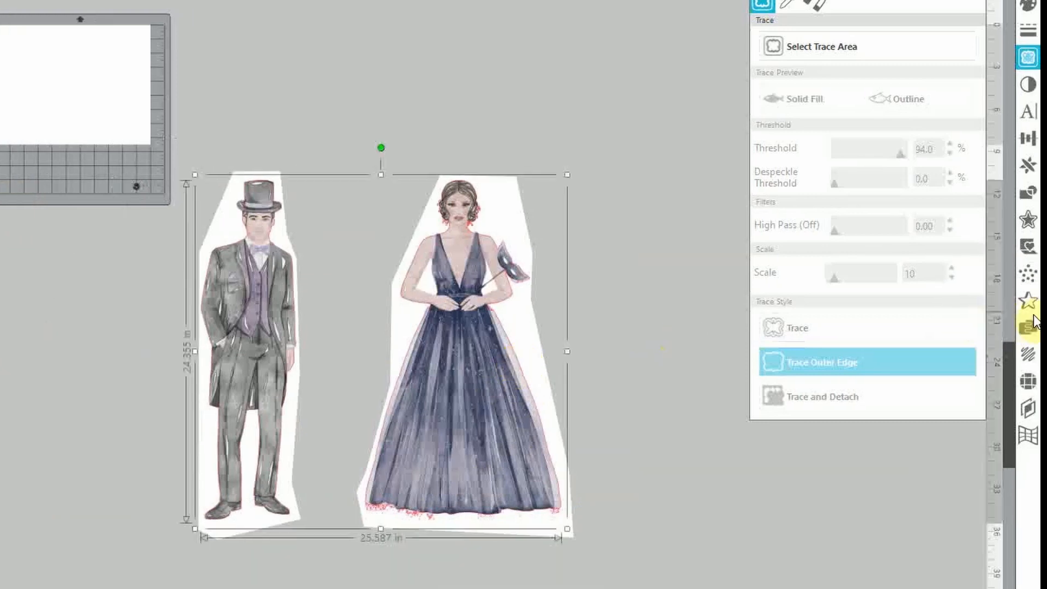
{"action": "left_click", "coordinate": [1027, 221]}
{"action": "left_click", "coordinate": [780, 30]}
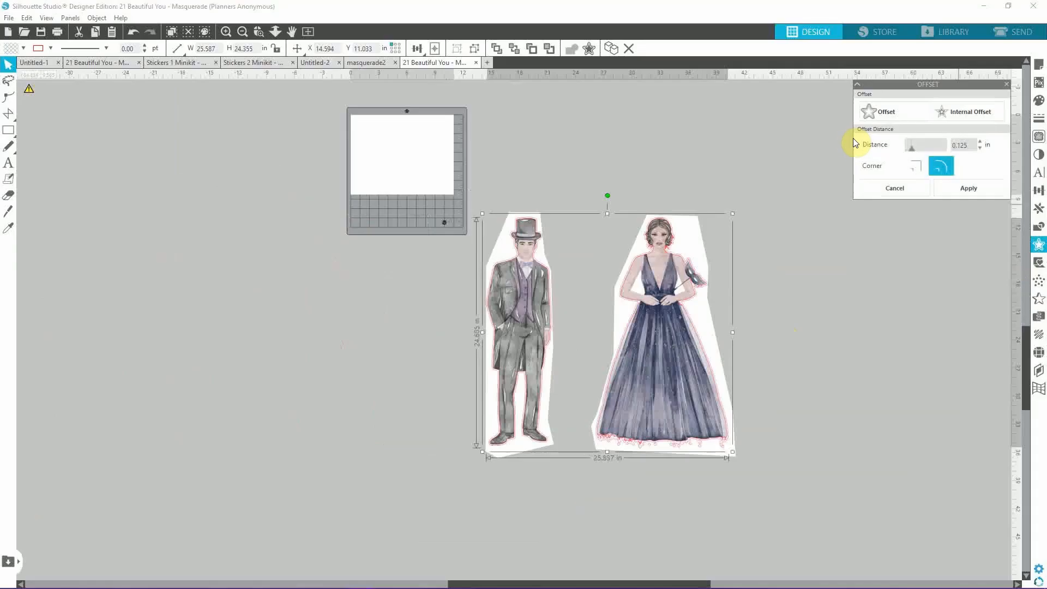
{"action": "left_click", "coordinate": [50, 49]}
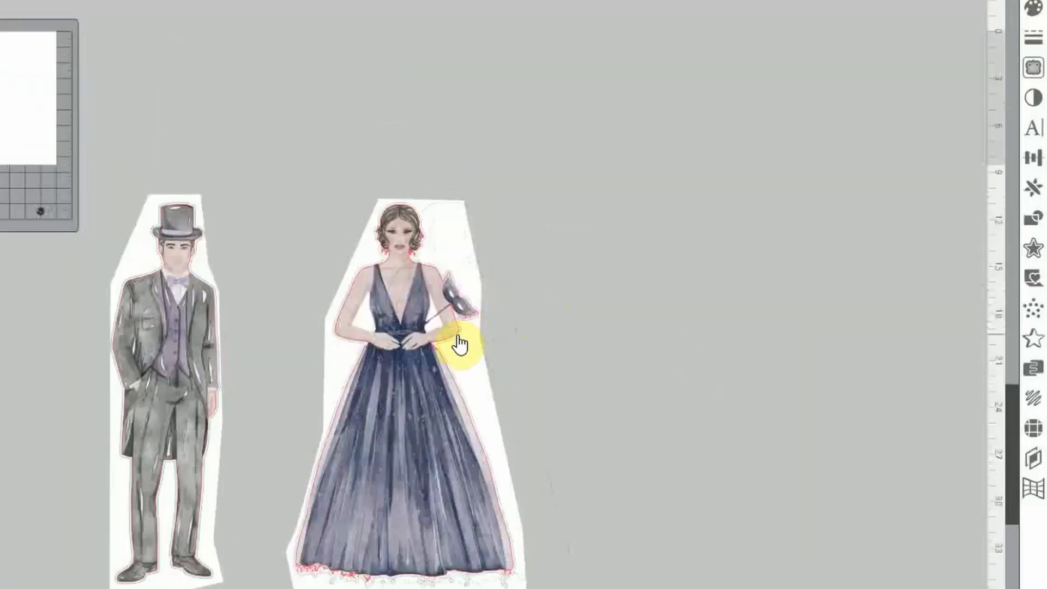
- Select the woman's image with its offset outline and crop her to that outline
{"action": "left_click", "coordinate": [695, 301]}
{"action": "mouse_move", "coordinate": [461, 335]}
{"action": "left_mouse_down"}
{"action": "mouse_move", "coordinate": [508, 334]}
{"action": "mouse_move", "coordinate": [471, 335]}
{"action": "left_mouse_up"}
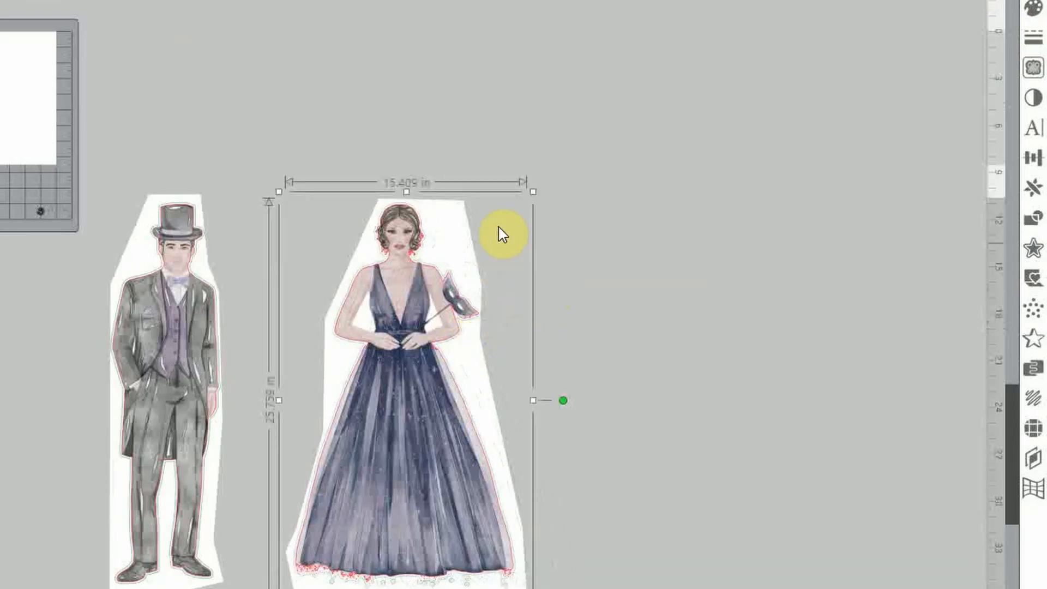
{"action": "left_click", "coordinate": [462, 224]}
{"action": "left_click", "coordinate": [455, 240]}
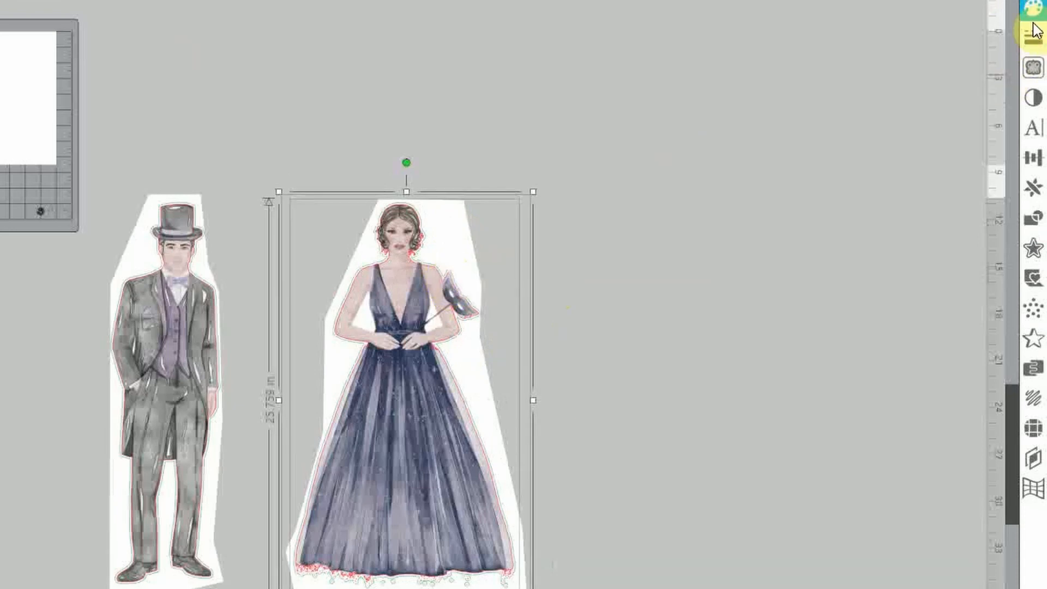
{"action": "left_click", "coordinate": [1033, 219]}
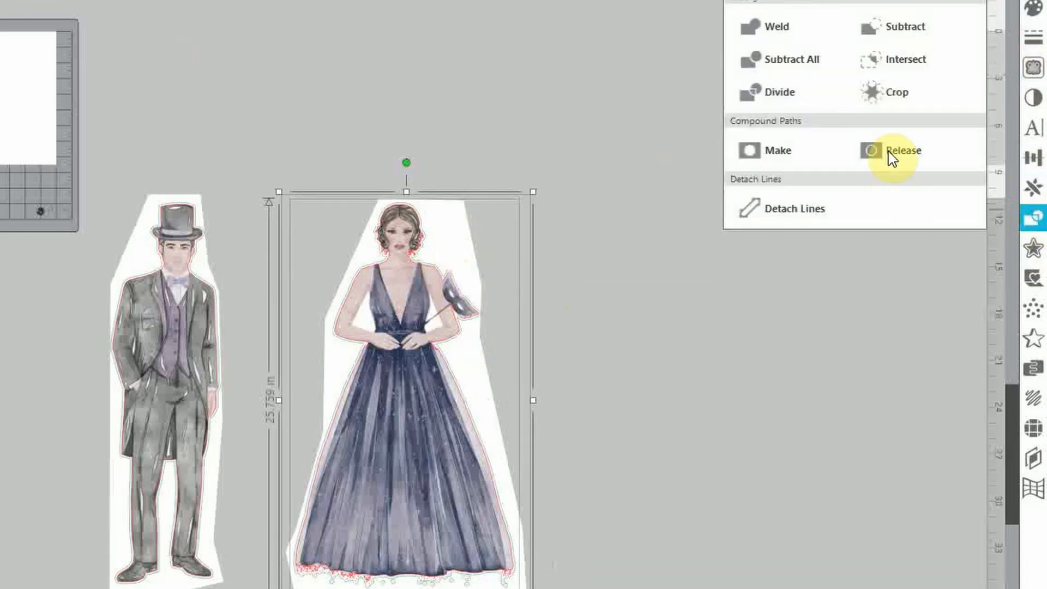
{"action": "left_click", "coordinate": [892, 94]}
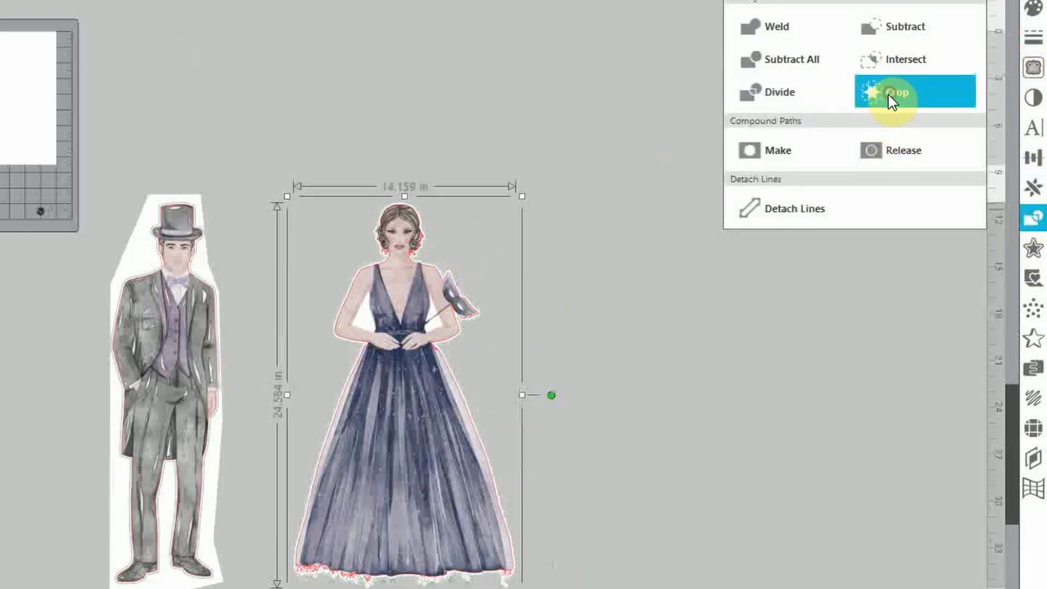
- Move the cropped woman off the traced outline into the empty area beside it
{"action": "left_click", "coordinate": [711, 253]}
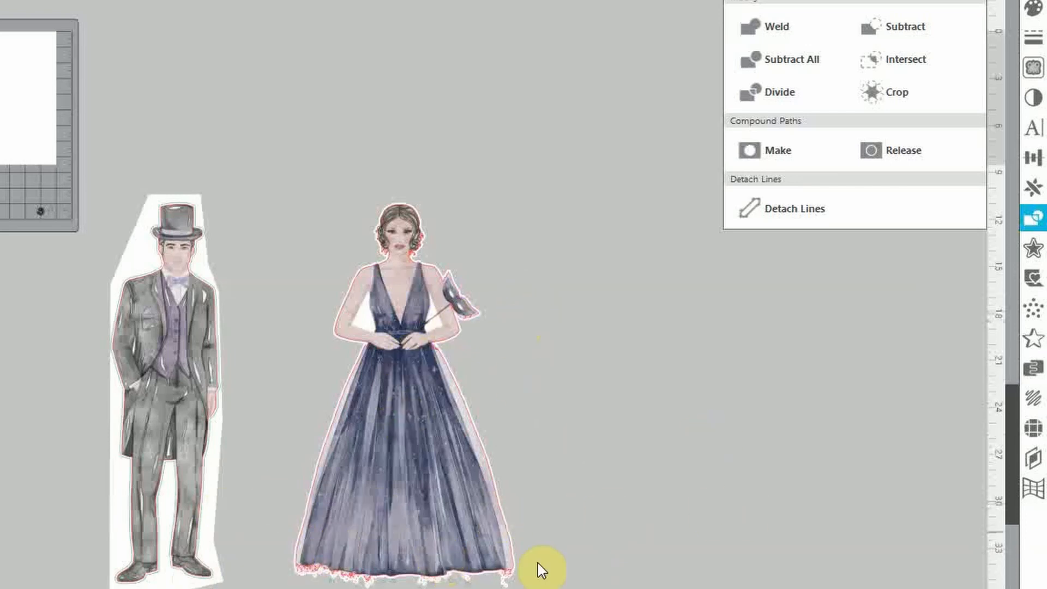
{"action": "left_click_drag", "start_coordinate": [399, 513], "coordinate": [627, 334]}
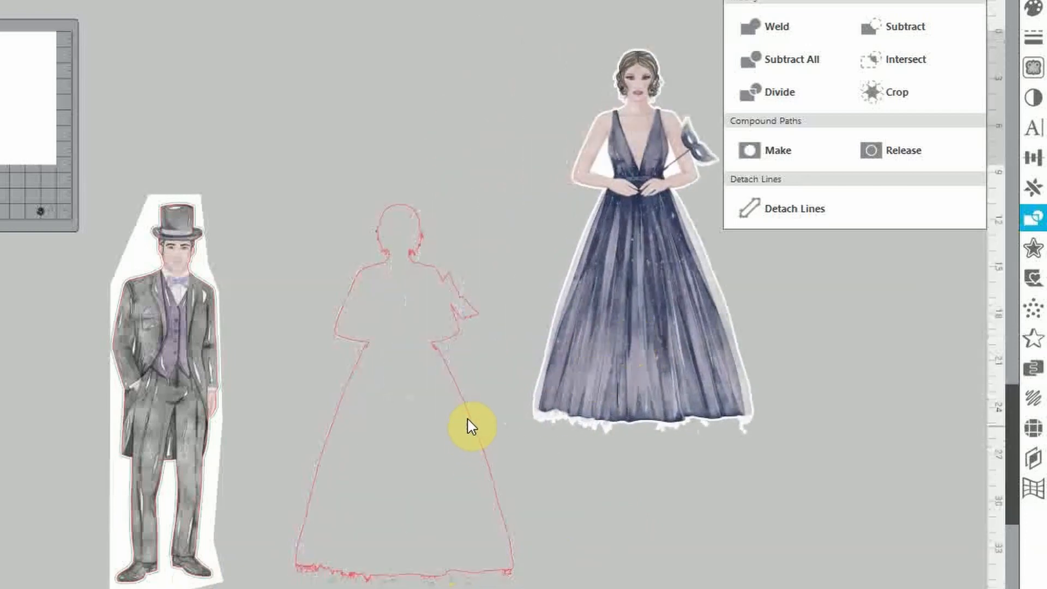
{"action": "left_click", "coordinate": [468, 423]}
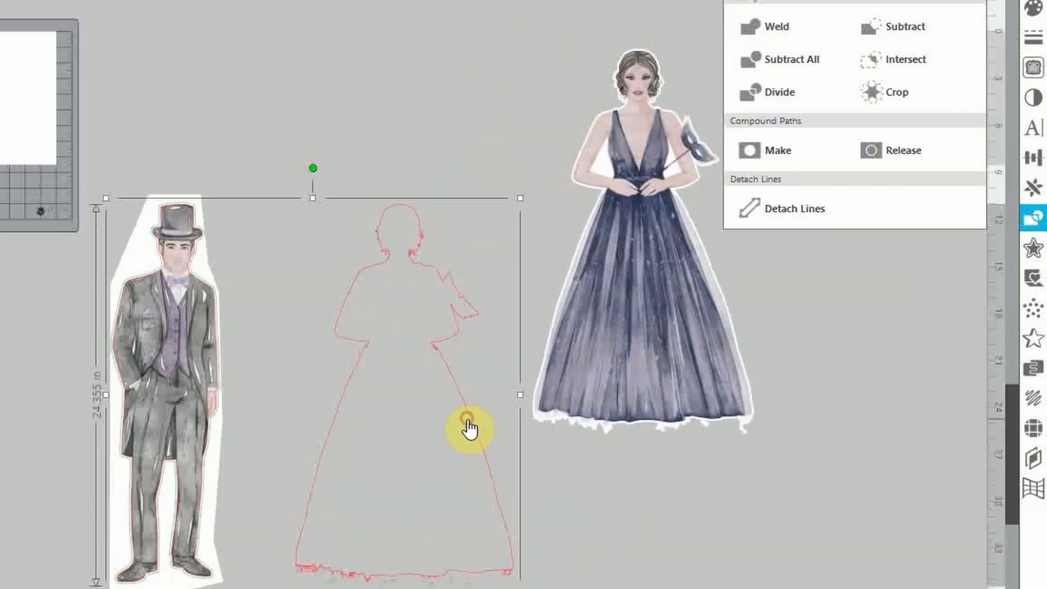
{"action": "left_click", "coordinate": [509, 479]}
{"action": "left_click_drag", "start_coordinate": [593, 329], "coordinate": [649, 494]}
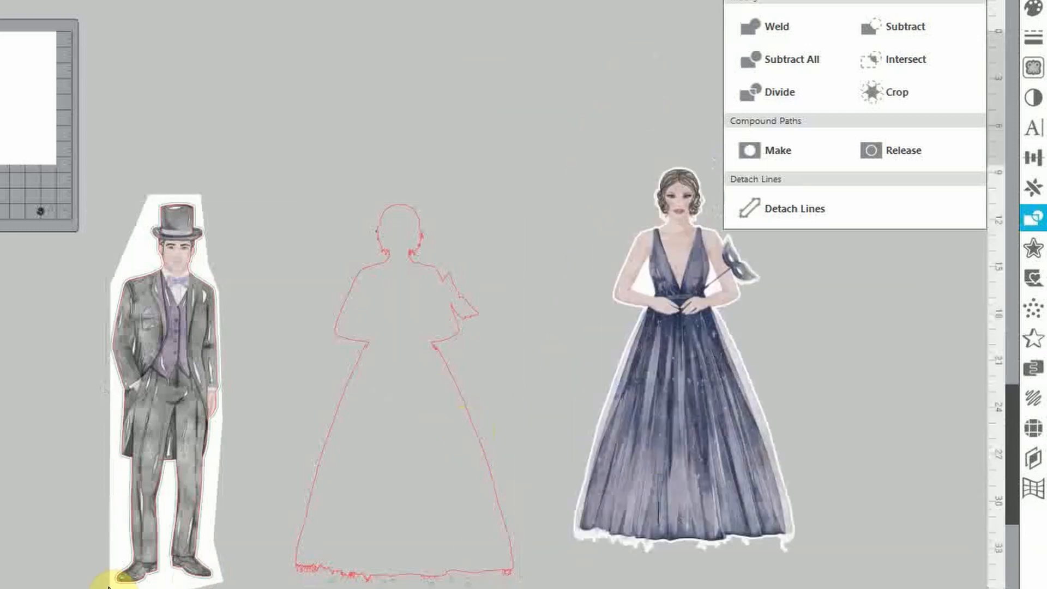
- Select the top-hat man's image together with his offset outline and crop him to that outline
{"action": "left_click", "coordinate": [212, 433]}
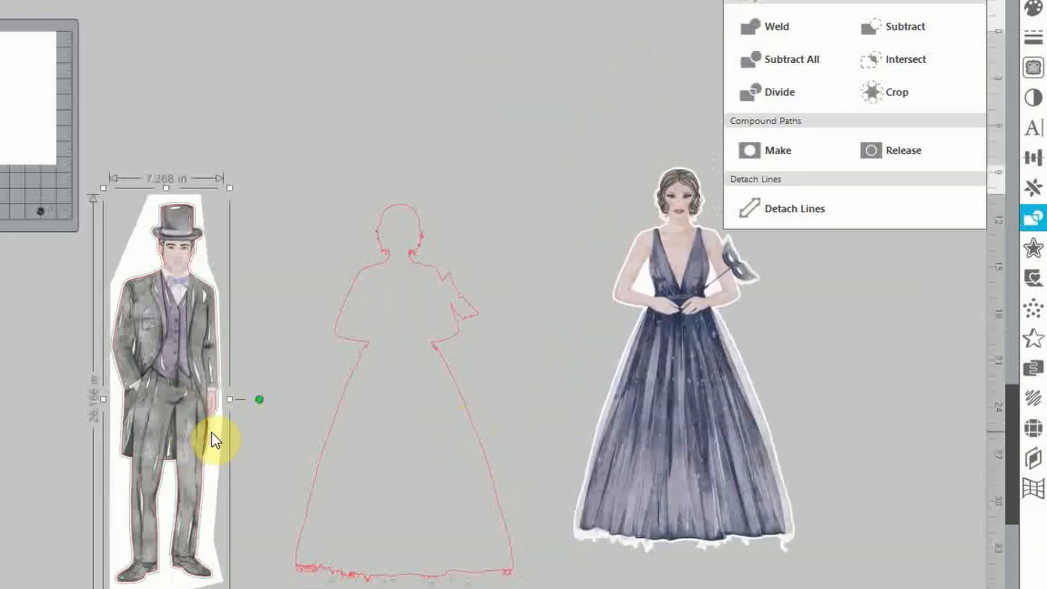
{"action": "left_click", "coordinate": [252, 400]}
{"action": "left_click", "coordinate": [206, 281]}
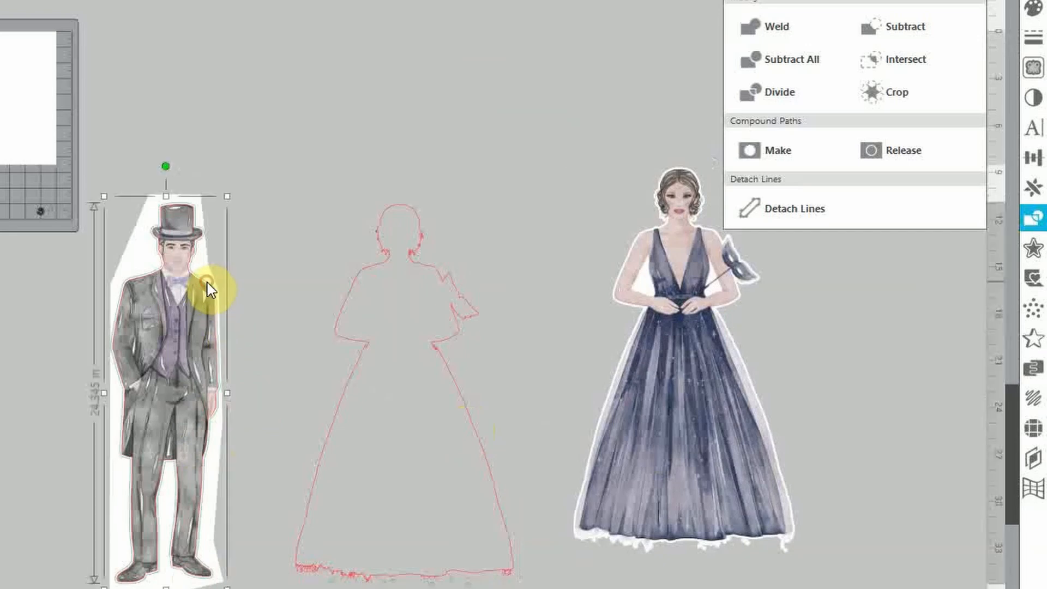
{"action": "left_click", "coordinate": [206, 279]}
{"action": "left_click", "coordinate": [206, 278]}
{"action": "left_click", "coordinate": [132, 254]}
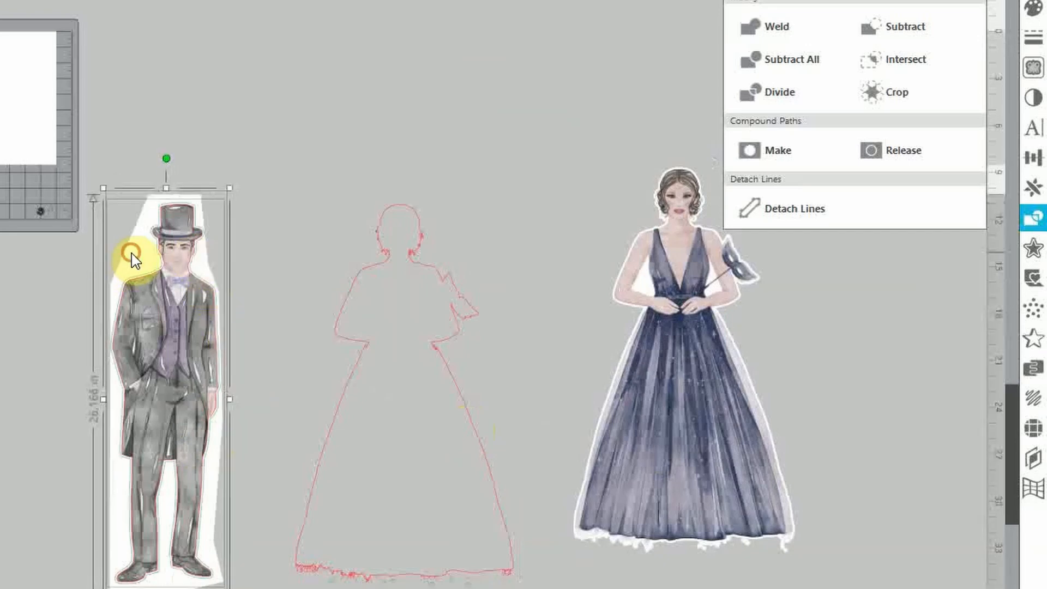
{"action": "left_click", "coordinate": [909, 97]}
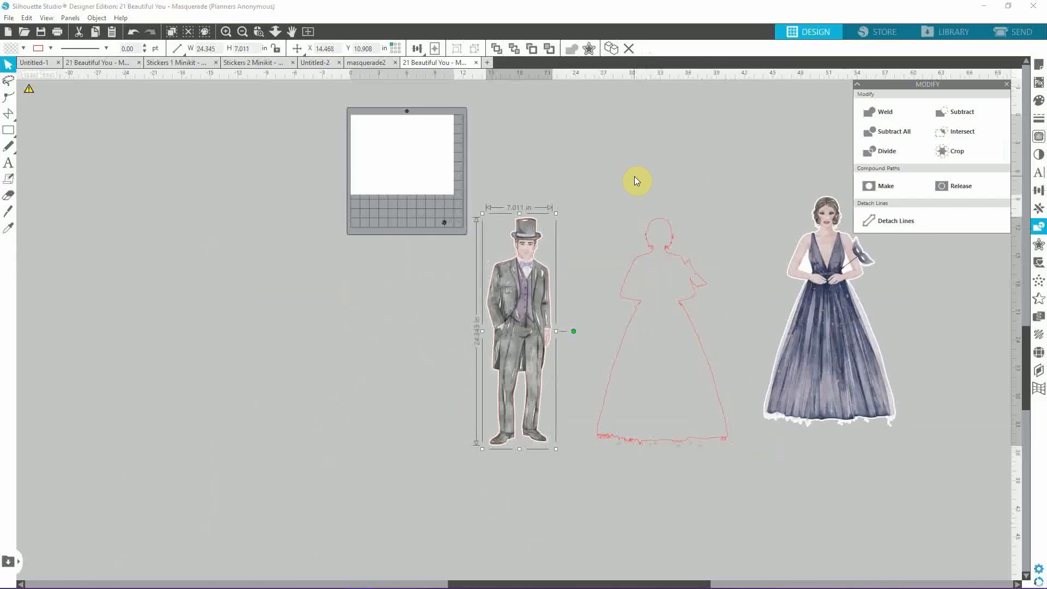
- Move the cropped man and woman away from the traced outlines and place them side by side below the mat
{"action": "left_click", "coordinate": [262, 129]}
{"action": "left_click_drag", "start_coordinate": [529, 295], "coordinate": [299, 304]}
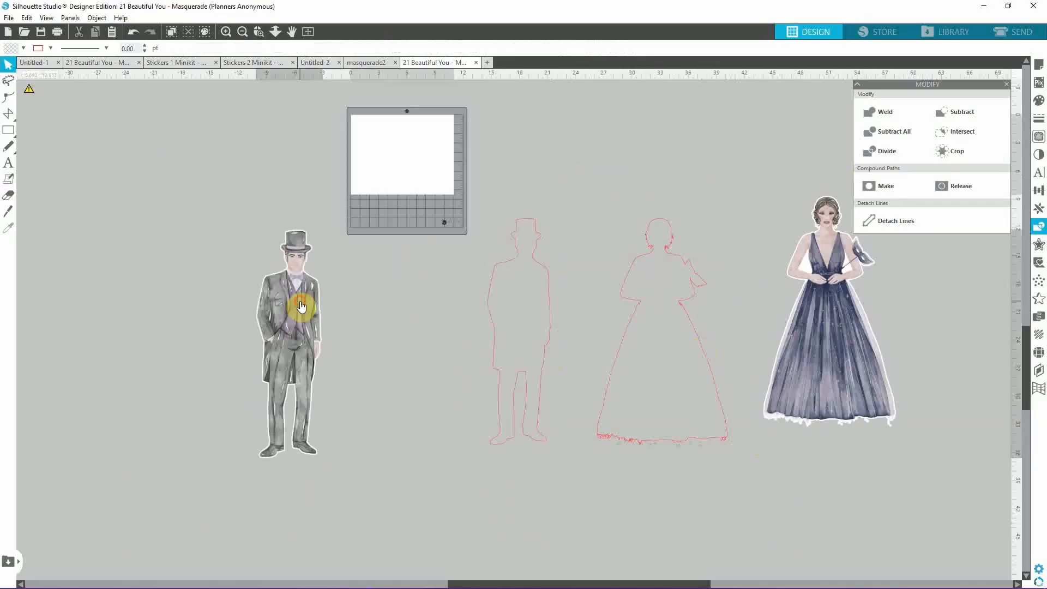
{"action": "left_click_drag", "start_coordinate": [849, 328], "coordinate": [400, 369]}
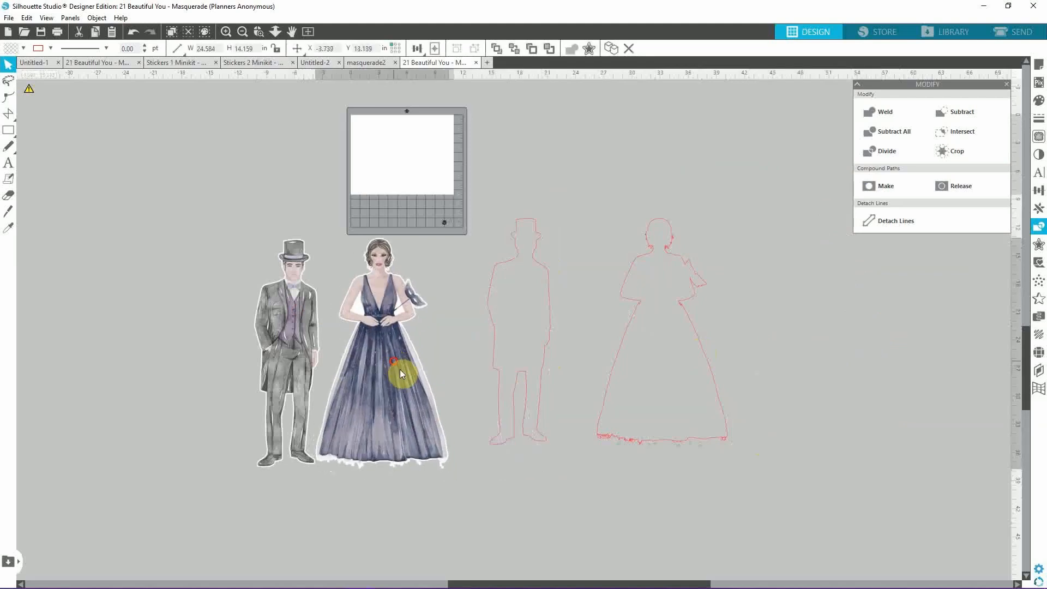
- Copy both cropped figures into the masquerade2 document and place them in the empty area on the far side of the mat from the artwork
{"action": "left_click", "coordinate": [313, 341]}
{"action": "left_click", "coordinate": [381, 325], "text": "shift"}
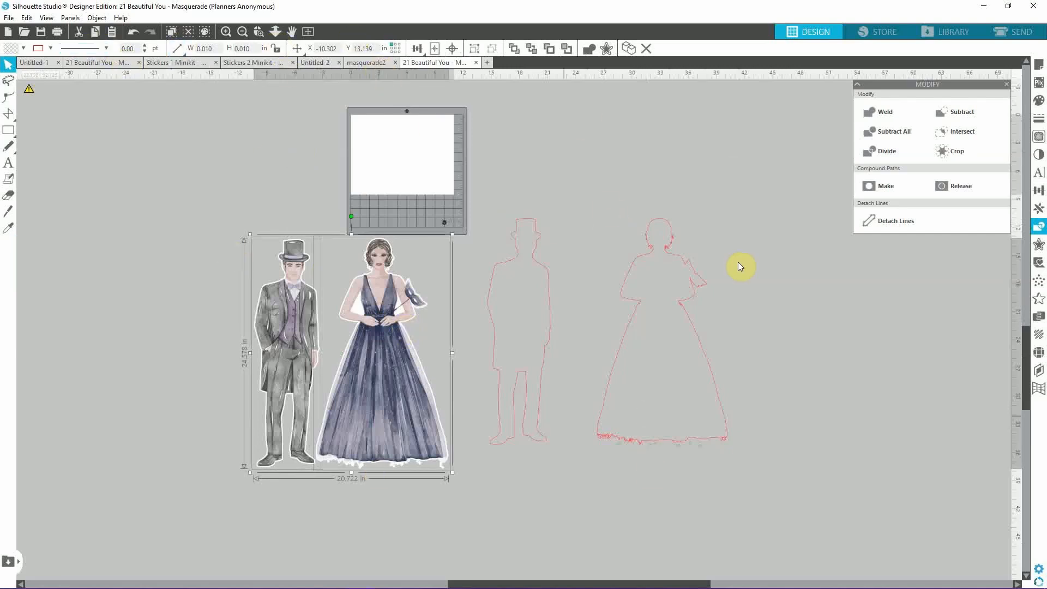
{"action": "left_click", "coordinate": [348, 62]}
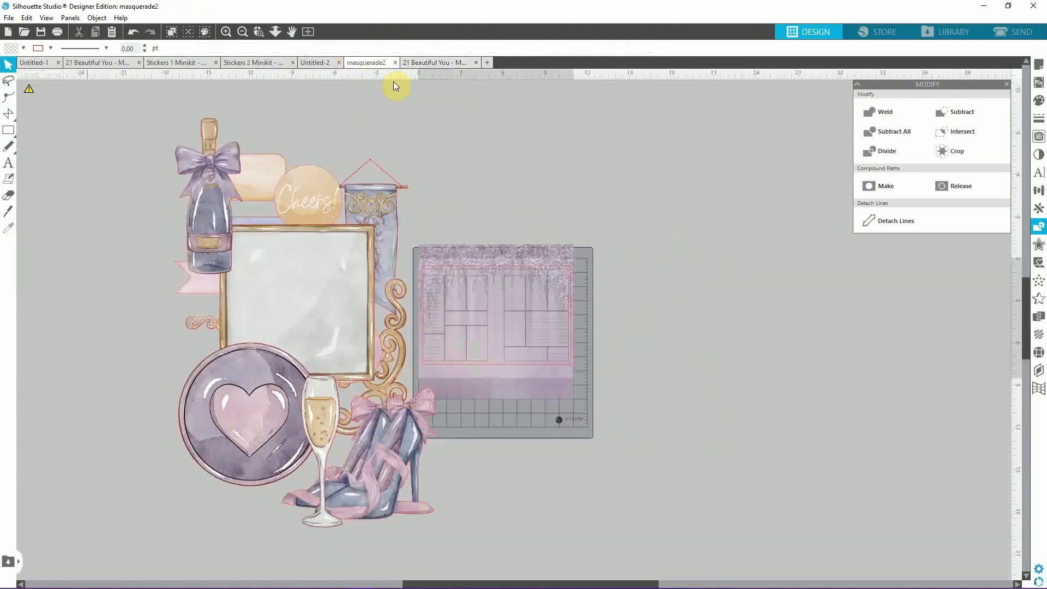
{"action": "key", "text": "ctrl+v"}
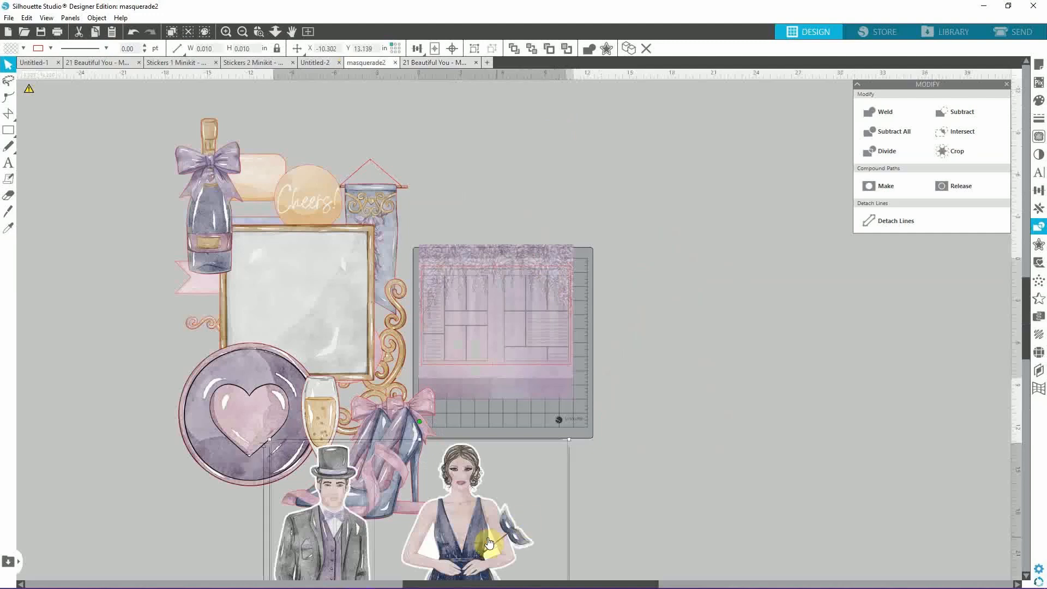
{"action": "left_click_drag", "start_coordinate": [485, 534], "coordinate": [827, 212]}
{"action": "left_click", "coordinate": [726, 542]}
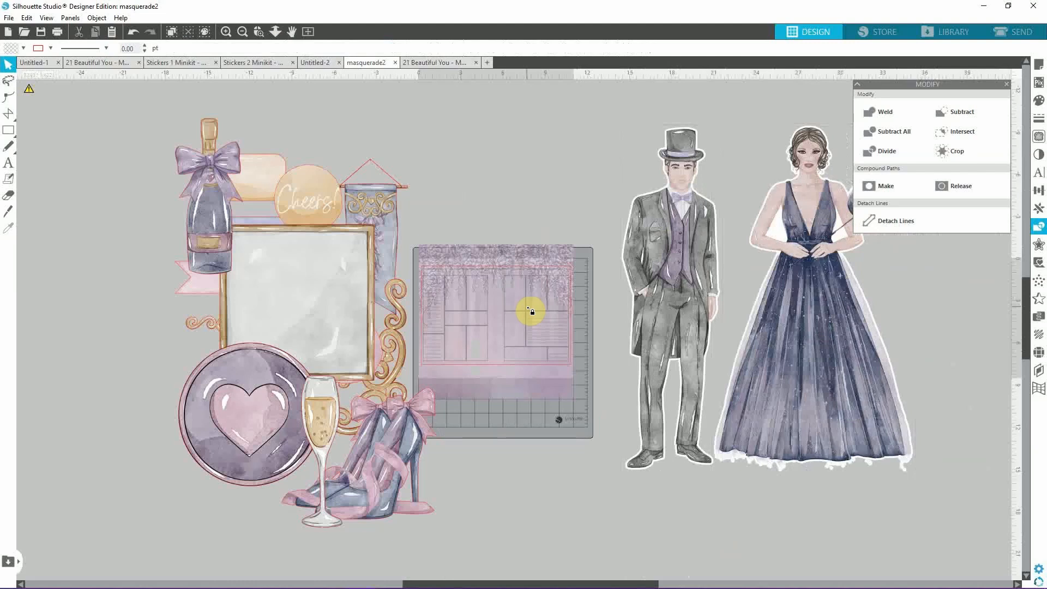
- Scale the top-hat man down to about 4.97 by 1.43 in and stand him on the spread's lower band near its left edge
{"action": "left_click", "coordinate": [226, 31]}
{"action": "left_click", "coordinate": [705, 247]}
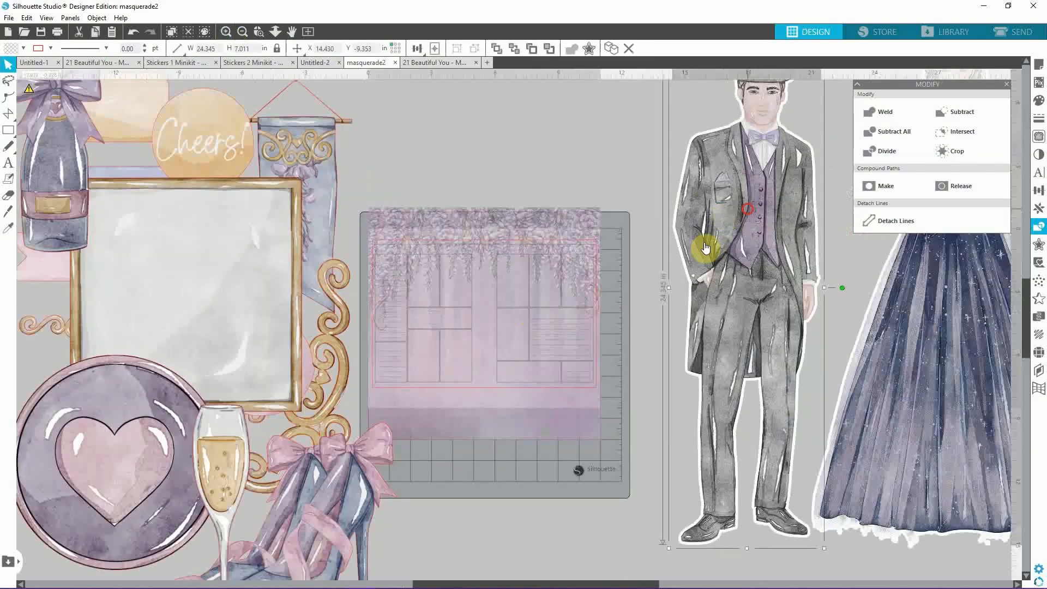
{"action": "left_click_drag", "start_coordinate": [706, 246], "coordinate": [619, 273]}
{"action": "left_click_drag", "start_coordinate": [679, 108], "coordinate": [521, 431]}
{"action": "left_click_drag", "start_coordinate": [556, 486], "coordinate": [421, 391]}
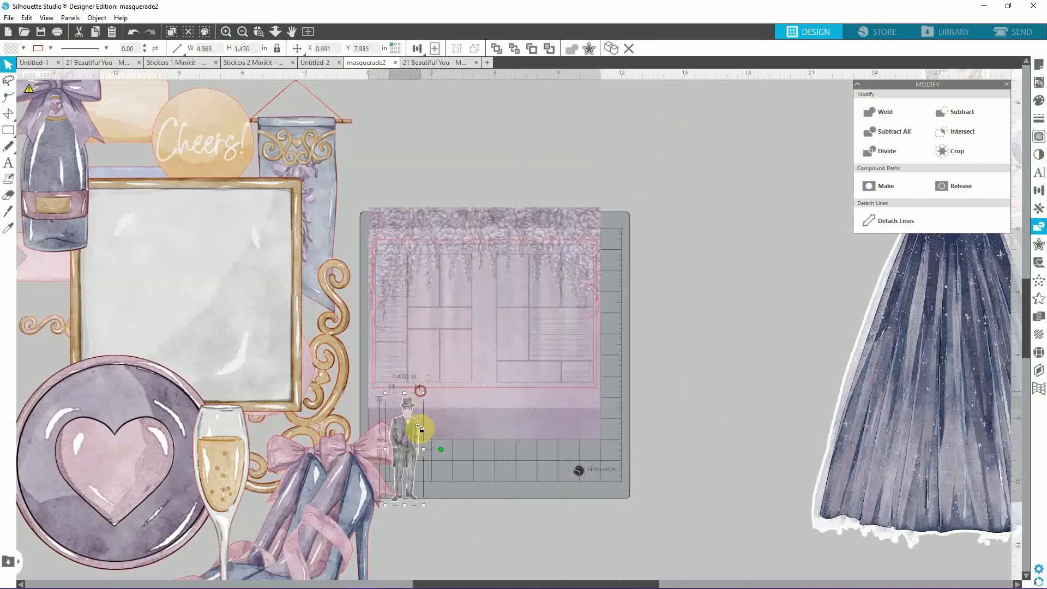
{"action": "left_click_drag", "start_coordinate": [399, 448], "coordinate": [406, 382]}
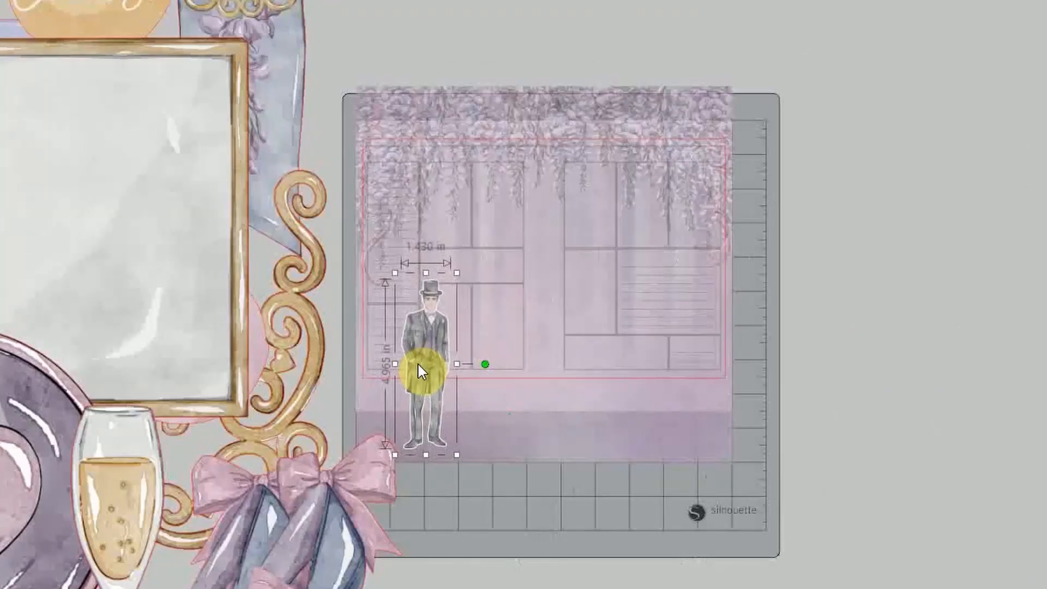
- Scale the blue-gown woman down to about 2.9 in wide and place her beside the man on the spread
{"action": "left_click", "coordinate": [777, 370]}
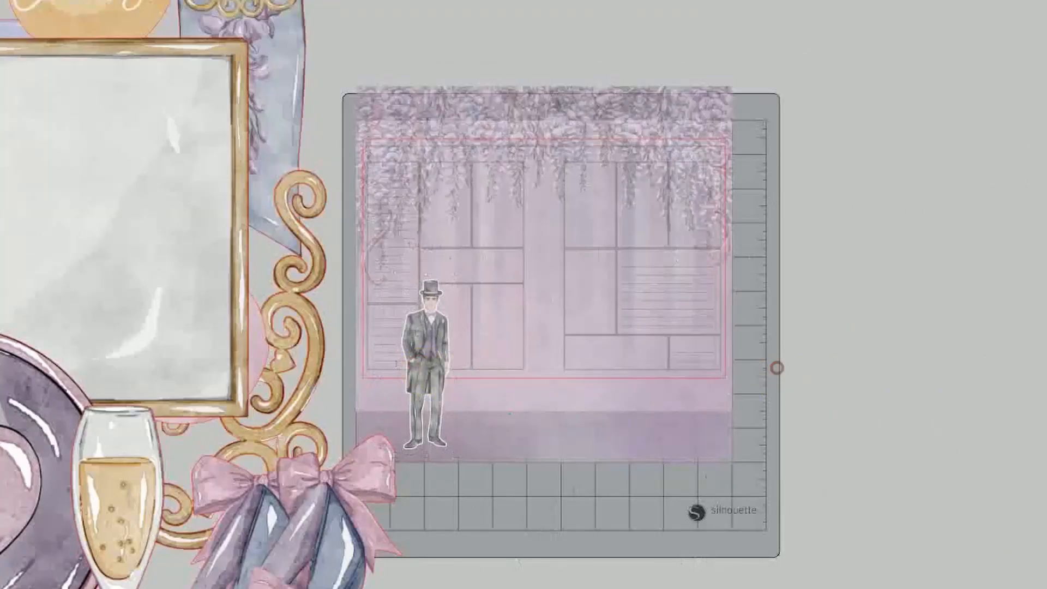
{"action": "left_click_drag", "start_coordinate": [852, 278], "coordinate": [842, 409]}
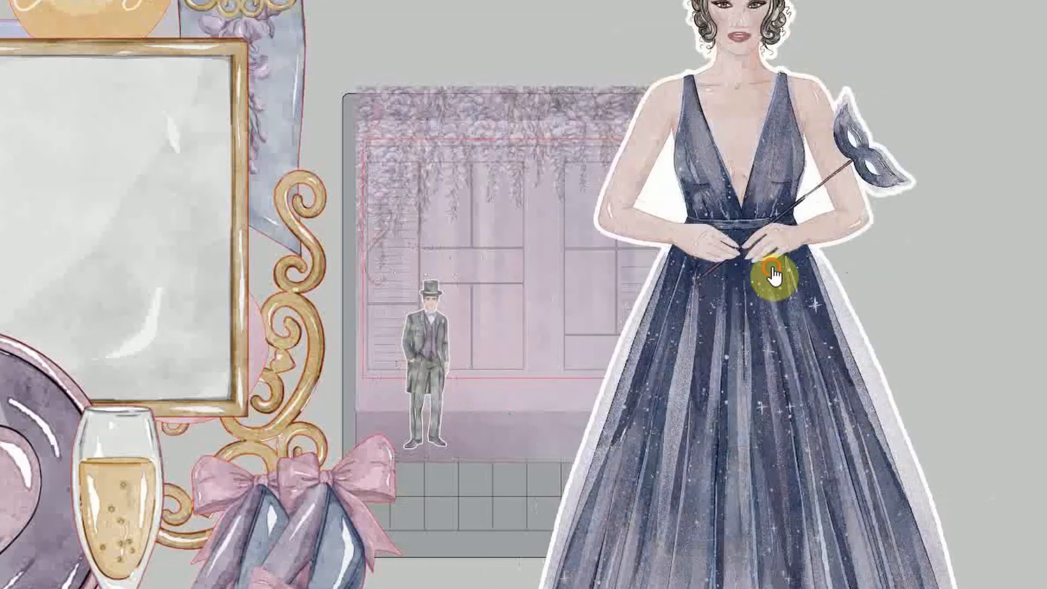
{"action": "left_click_drag", "start_coordinate": [502, 0], "coordinate": [887, 588]}
{"action": "left_click_drag", "start_coordinate": [952, 588], "coordinate": [549, 299]}
{"action": "left_click_drag", "start_coordinate": [626, 333], "coordinate": [506, 332]}
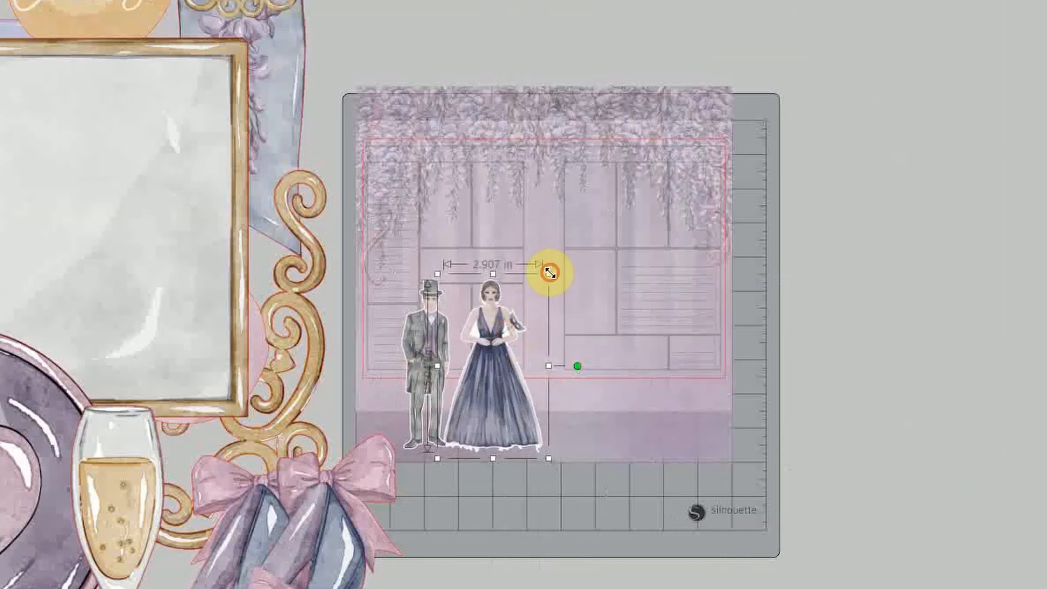
- Scale the blue-gown woman to about 2.72 in wide, move her to the spread's right page, and fine-tune both figures' positions
{"action": "left_click_drag", "start_coordinate": [545, 271], "coordinate": [544, 288]}
{"action": "left_click", "coordinate": [514, 386]}
{"action": "left_click_drag", "start_coordinate": [515, 393], "coordinate": [646, 367]}
{"action": "scroll", "coordinate": [600, 265], "scroll_direction": "up", "scroll_amount": 1}
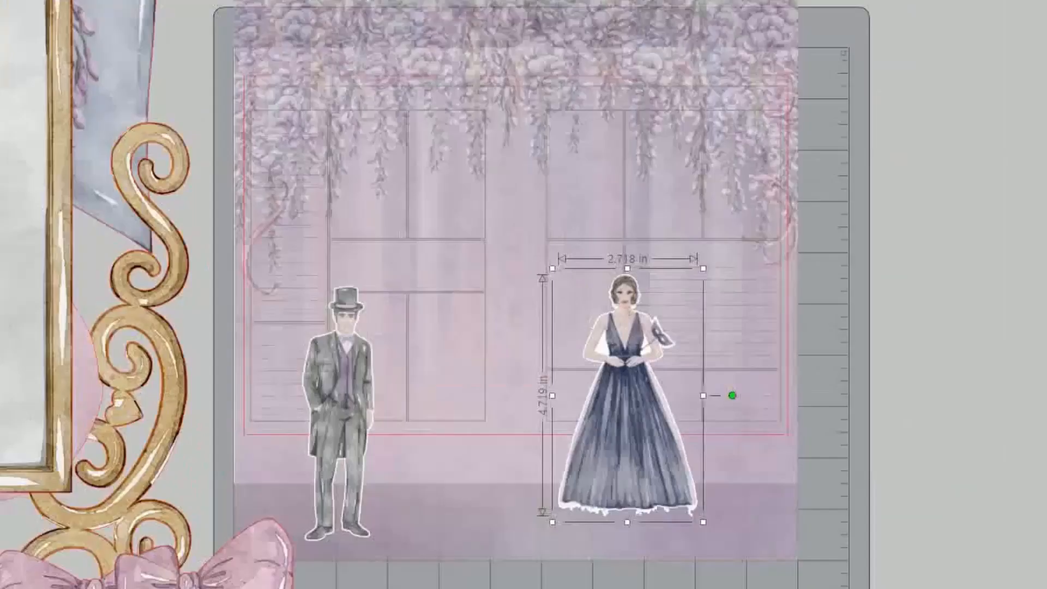
{"action": "scroll", "coordinate": [605, 262], "scroll_direction": "up", "scroll_amount": 1}
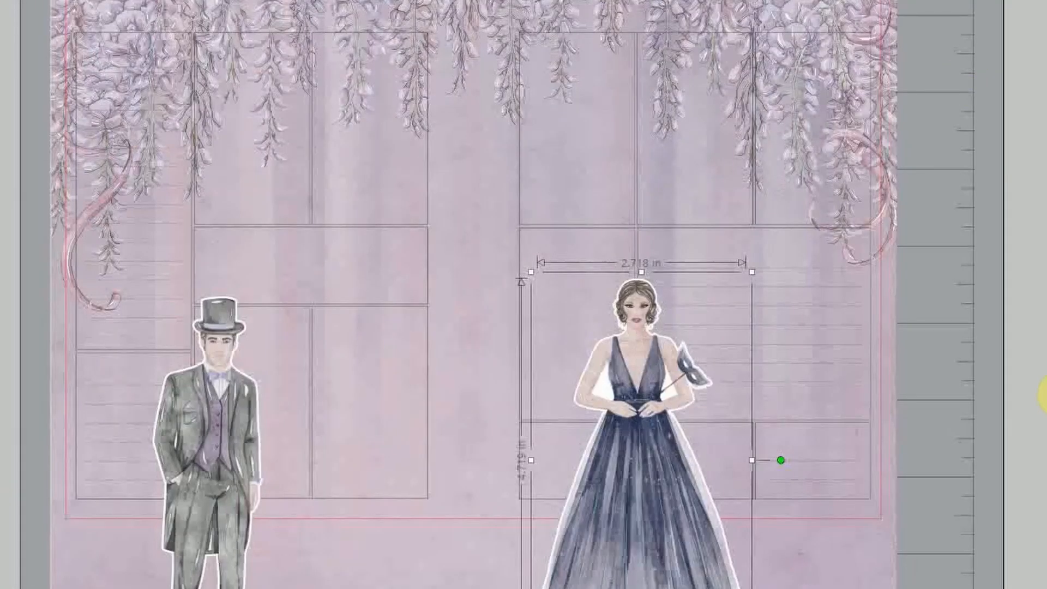
{"action": "mouse_move", "coordinate": [671, 568]}
{"action": "left_mouse_down"}
{"action": "mouse_move", "coordinate": [667, 537]}
{"action": "mouse_move", "coordinate": [672, 551]}
{"action": "mouse_move", "coordinate": [404, 573]}
{"action": "mouse_move", "coordinate": [376, 585]}
{"action": "mouse_move", "coordinate": [629, 586]}
{"action": "mouse_move", "coordinate": [664, 569]}
{"action": "left_mouse_up"}
{"action": "left_click_drag", "start_coordinate": [226, 530], "coordinate": [224, 515]}
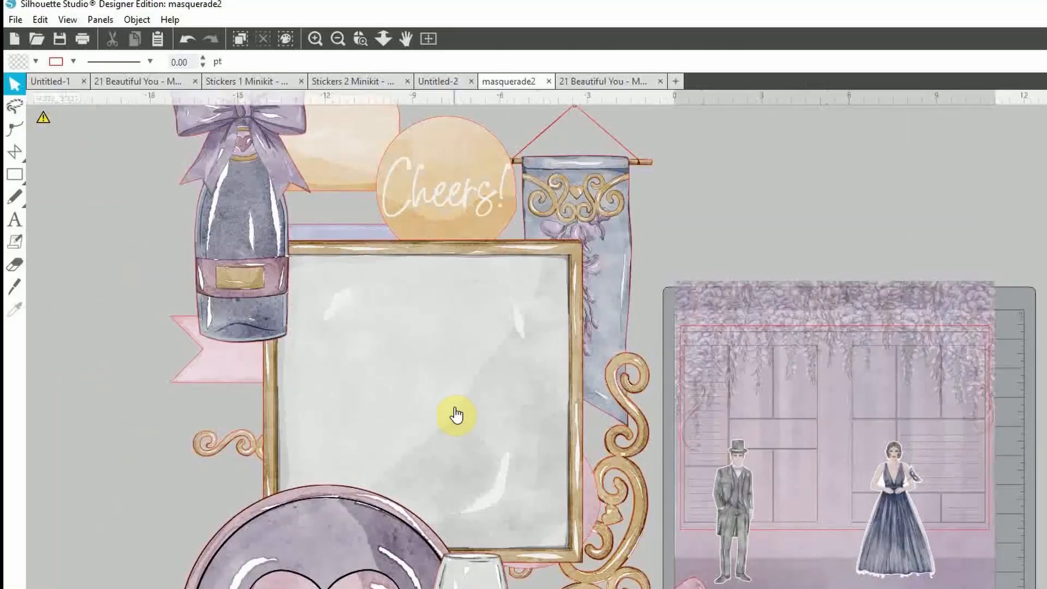
- Bring the gold-framed square from the kit artwork over to the spread, set its width to 1.5 in, and remove its outline colour
{"action": "left_click_drag", "start_coordinate": [515, 415], "coordinate": [771, 303]}
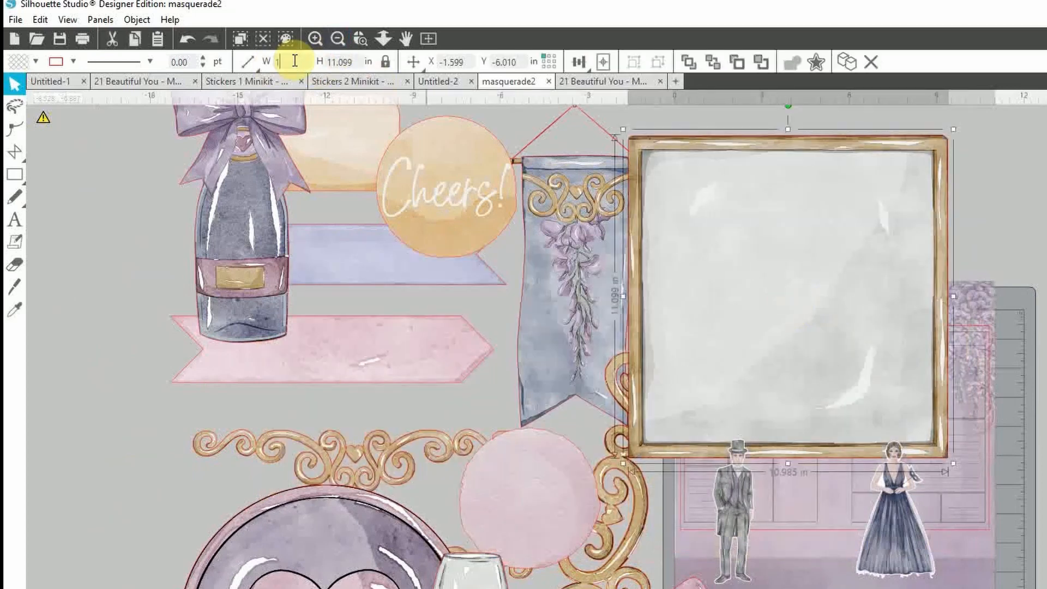
{"action": "key", "text": "Return"}
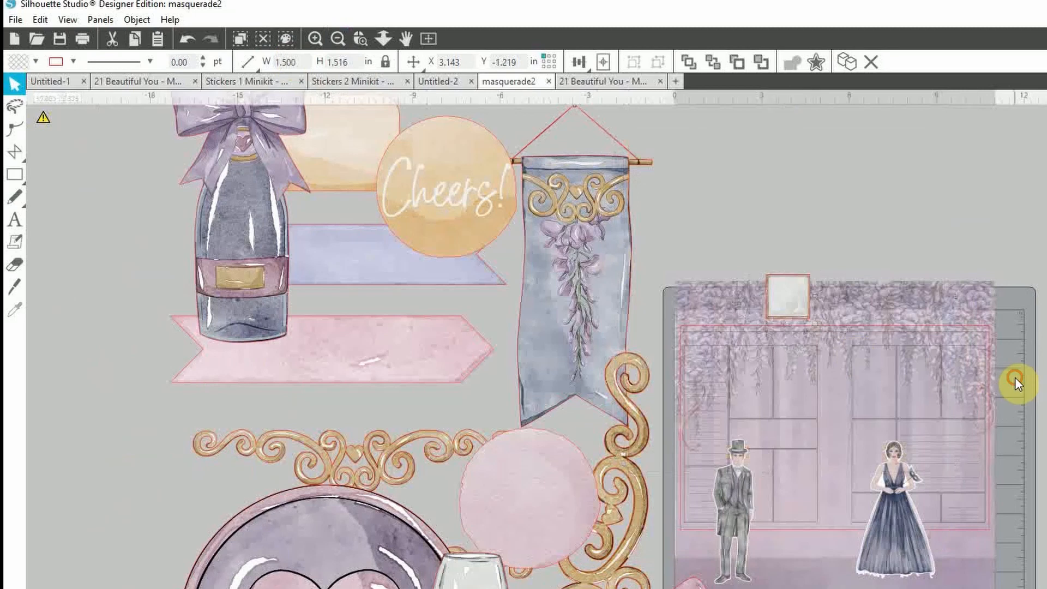
{"action": "left_click", "coordinate": [761, 270]}
{"action": "left_click", "coordinate": [770, 281]}
{"action": "left_click", "coordinate": [73, 61]}
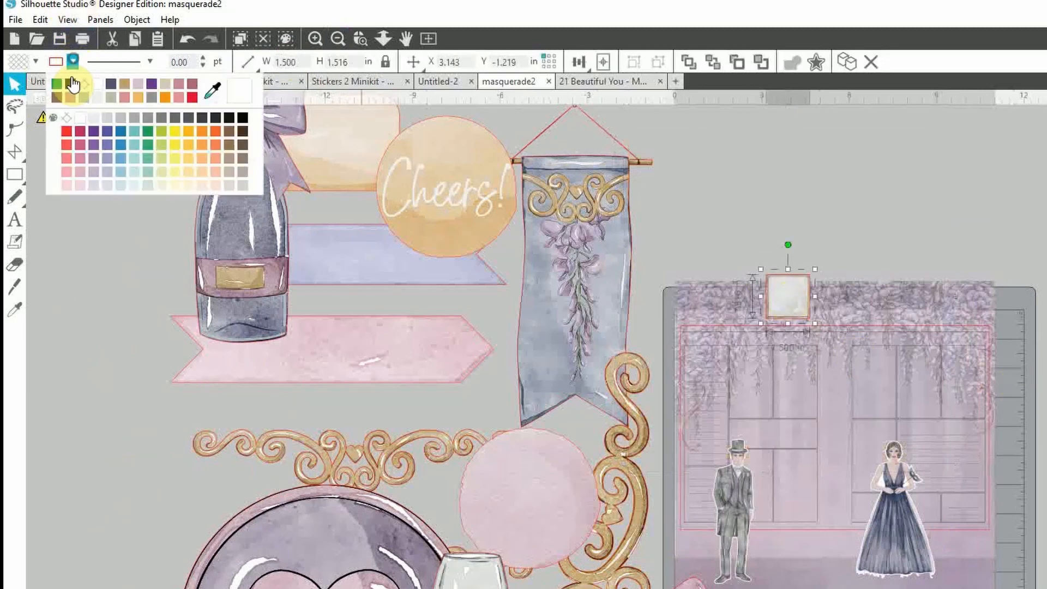
{"action": "left_click", "coordinate": [85, 84]}
- Place the small framed square inside the left page's upper box, above the top-hat man
{"action": "left_click_drag", "start_coordinate": [786, 297], "coordinate": [781, 388]}
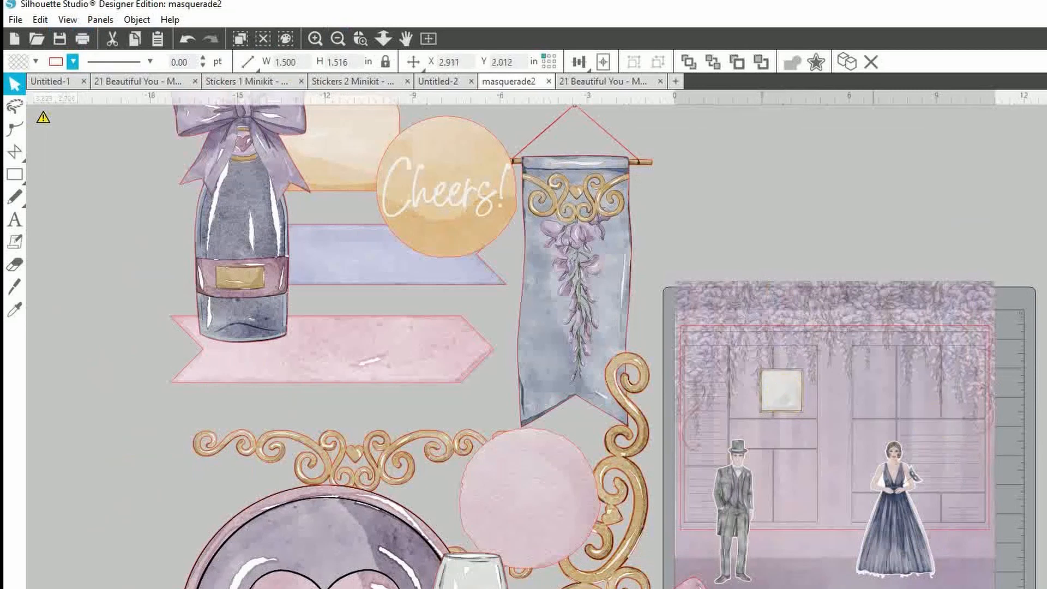
{"action": "left_click", "coordinate": [1028, 240]}
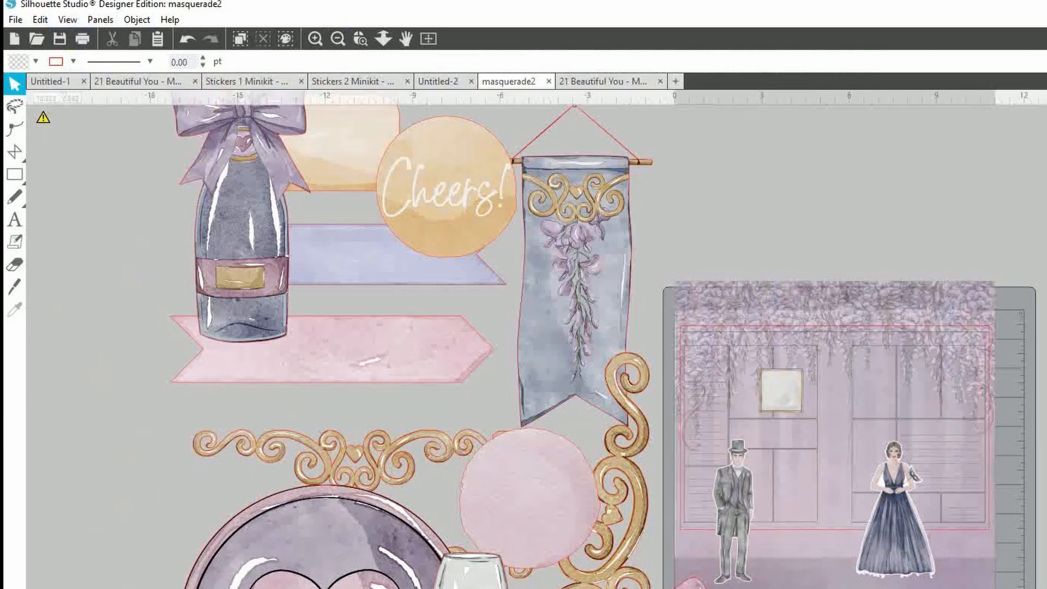
{"action": "left_click", "coordinate": [778, 406]}
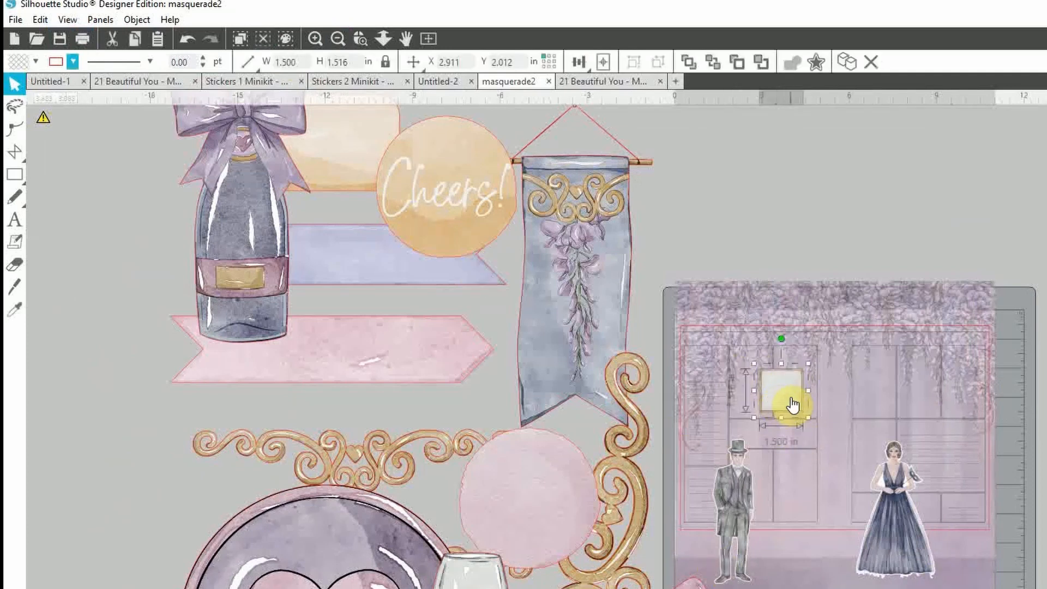
{"action": "left_click", "coordinate": [1030, 423]}
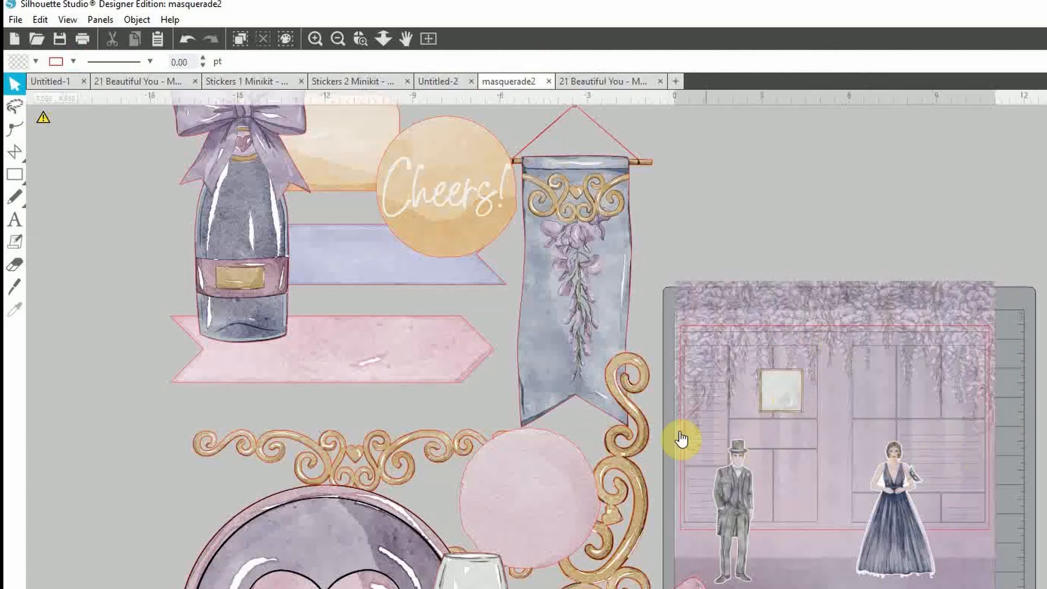
- Move the rounded peach label from the kit artwork onto the spread's left page and remove its outline colour
{"action": "scroll", "coordinate": [544, 342], "scroll_direction": "up", "scroll_amount": 1}
{"action": "scroll", "coordinate": [543, 343], "scroll_direction": "up", "scroll_amount": 5}
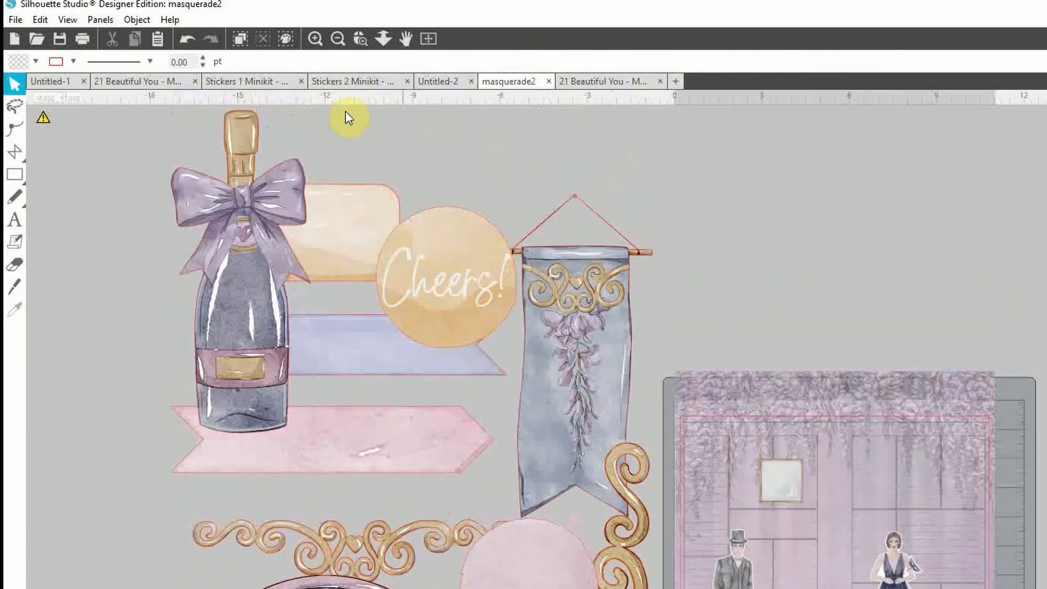
{"action": "left_click_drag", "start_coordinate": [355, 212], "coordinate": [834, 226]}
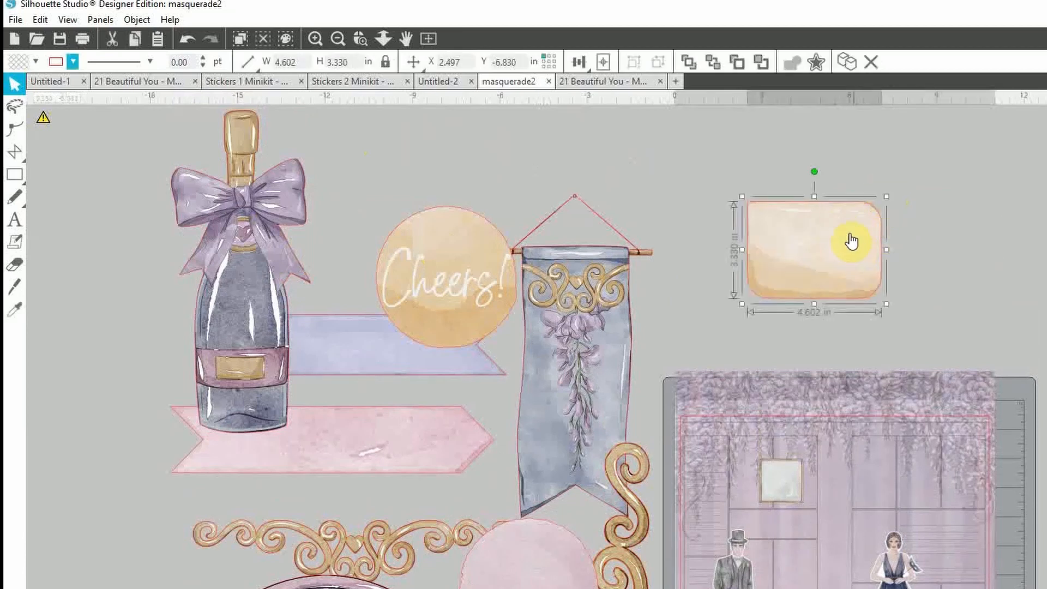
{"action": "left_click_drag", "start_coordinate": [848, 241], "coordinate": [840, 454]}
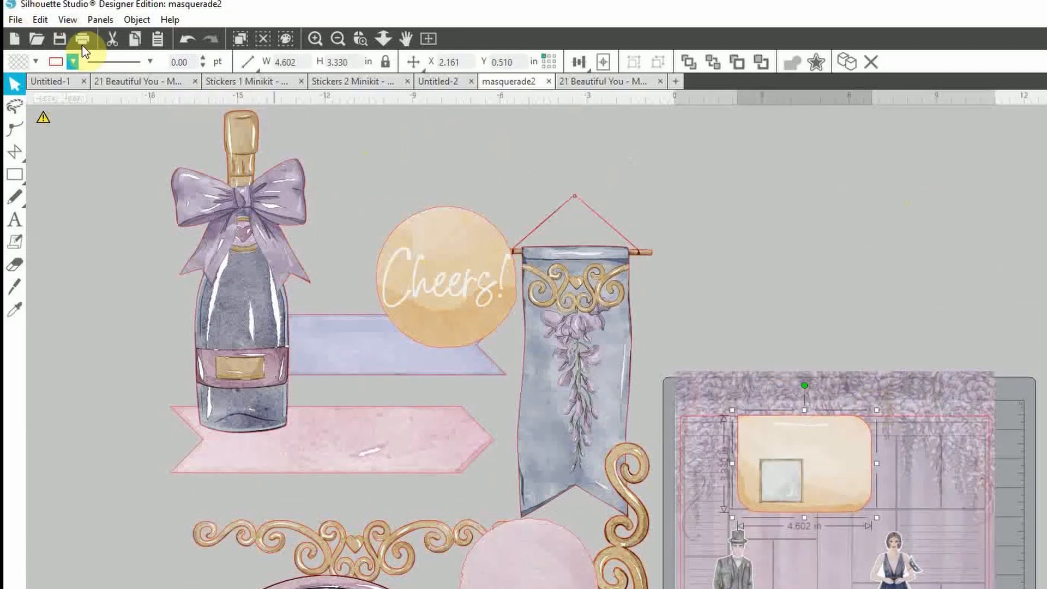
{"action": "left_click", "coordinate": [74, 62]}
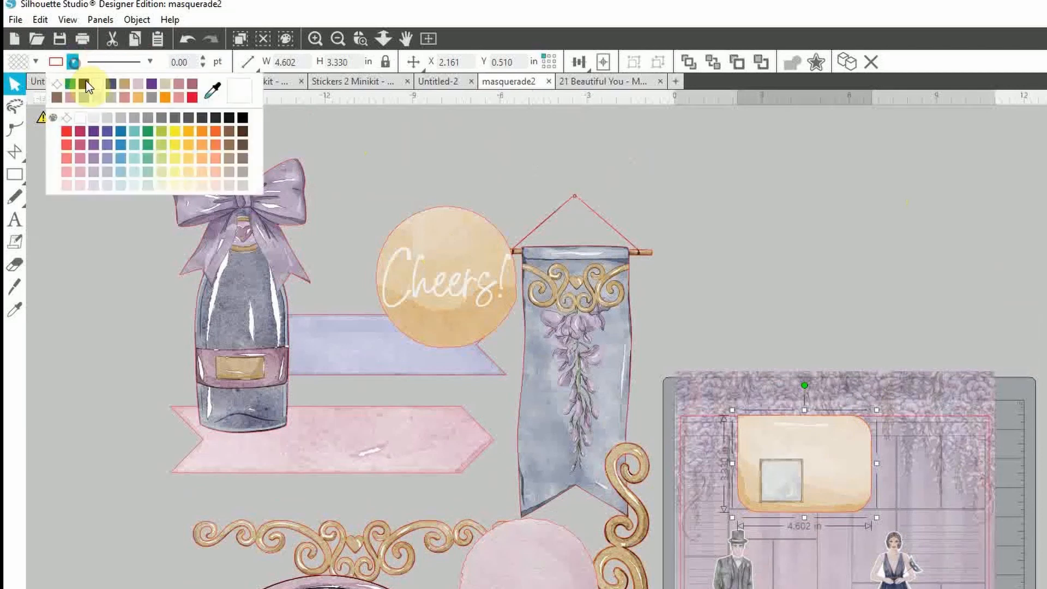
{"action": "left_click", "coordinate": [58, 84]}
- Scale the peach label down to about 1.76 by 1.28 in and arrange it overlapping the framed square's upper-left corner
{"action": "left_click", "coordinate": [873, 456]}
{"action": "left_click_drag", "start_coordinate": [877, 410], "coordinate": [813, 492]}
{"action": "left_click_drag", "start_coordinate": [746, 502], "coordinate": [755, 467]}
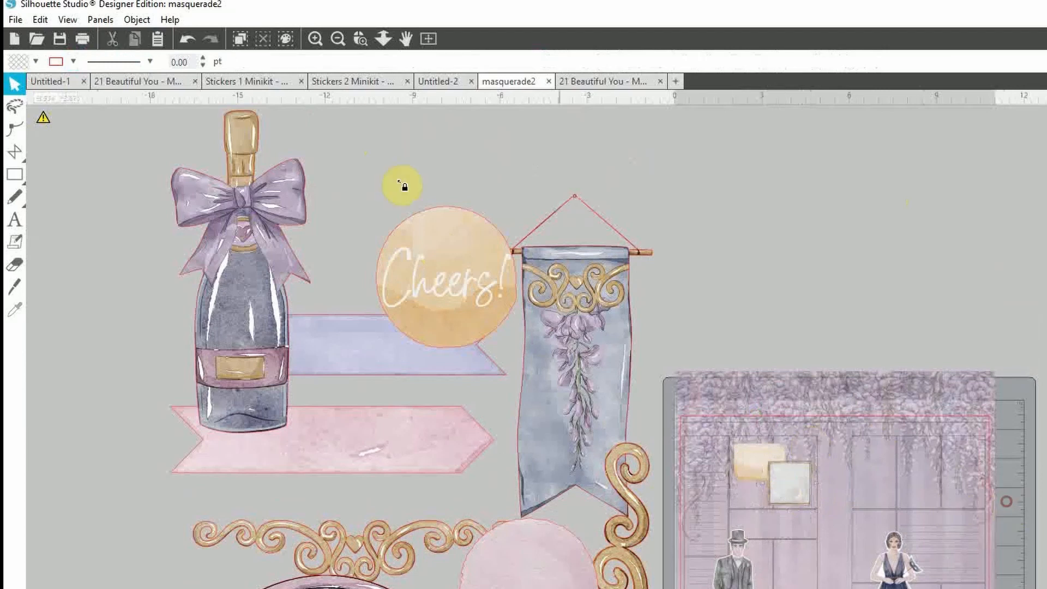
{"action": "left_click", "coordinate": [316, 39]}
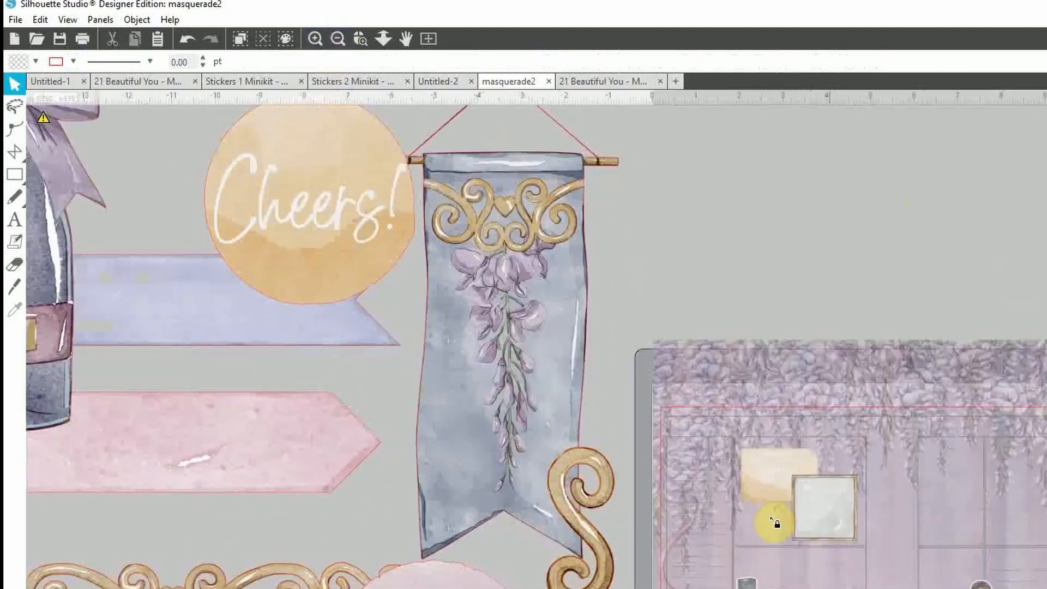
{"action": "scroll", "coordinate": [771, 524], "scroll_direction": "down", "scroll_amount": 5}
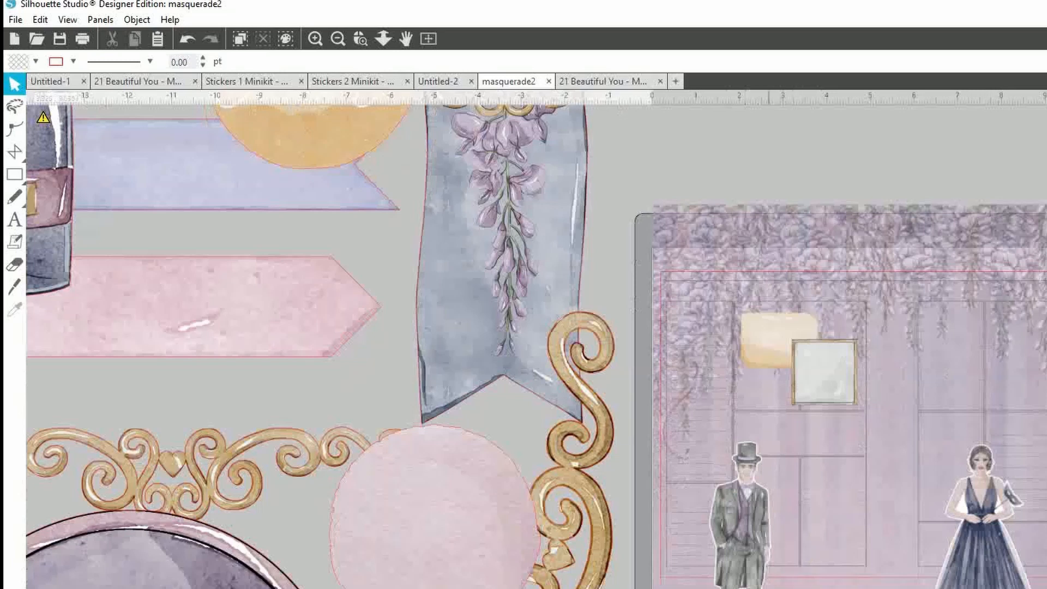
{"action": "left_click", "coordinate": [755, 354]}
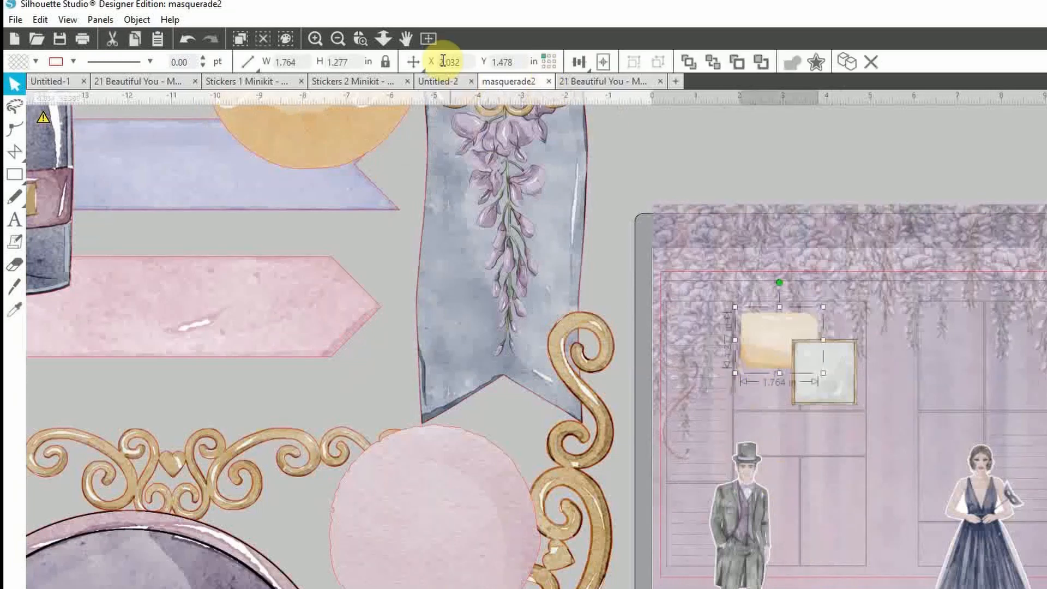
{"action": "left_click", "coordinate": [338, 39]}
{"action": "key", "text": "Escape"}
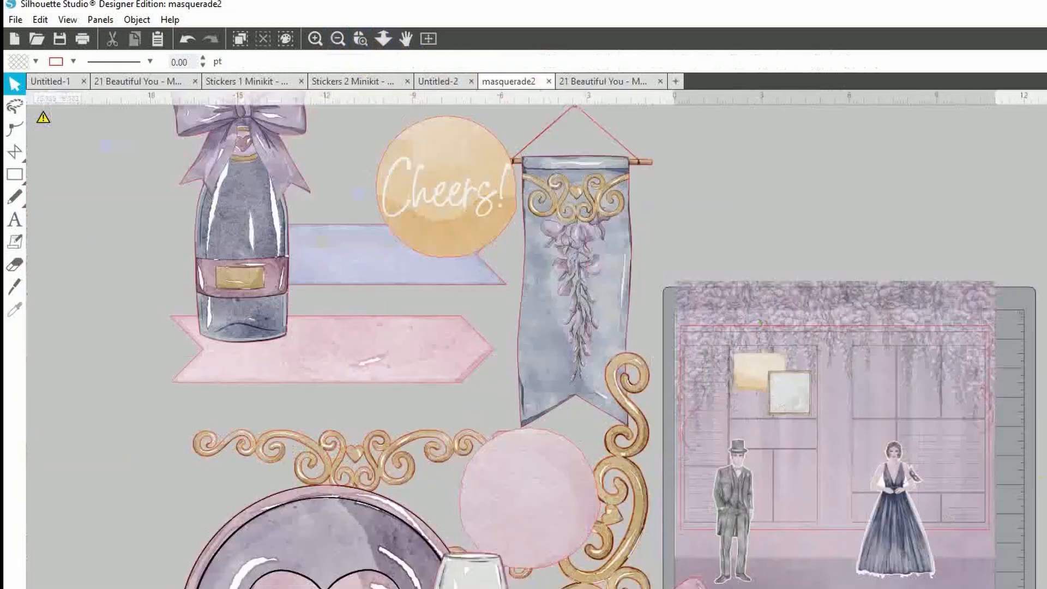
- Remove the round heart plate's outline, scale it down to a small accent, and place it below the peach label beside the framed square
{"action": "left_click_drag", "start_coordinate": [311, 588], "coordinate": [1046, 311]}
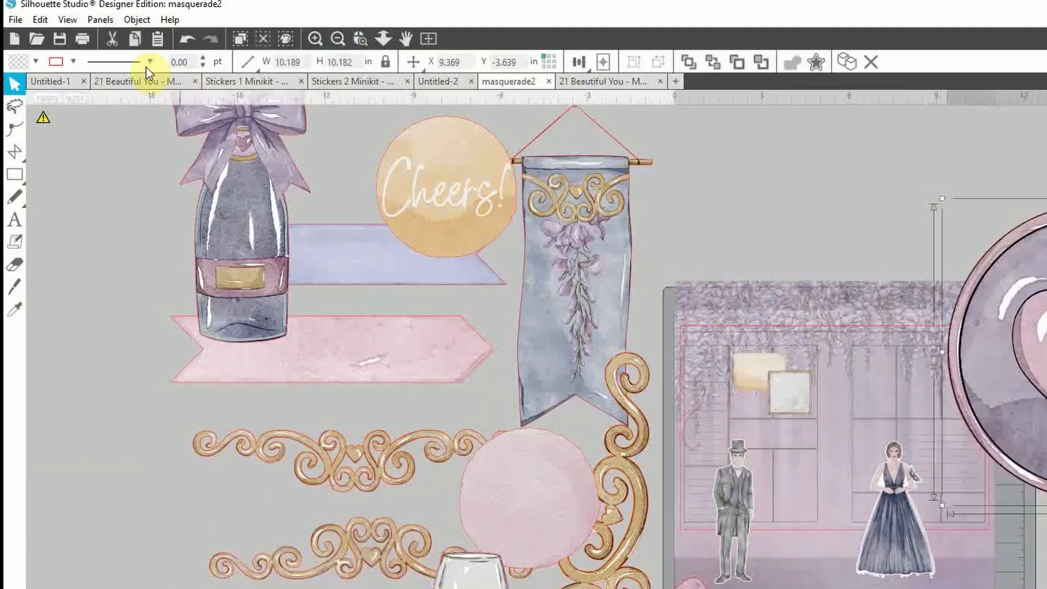
{"action": "left_click", "coordinate": [74, 61]}
{"action": "left_click", "coordinate": [57, 83]}
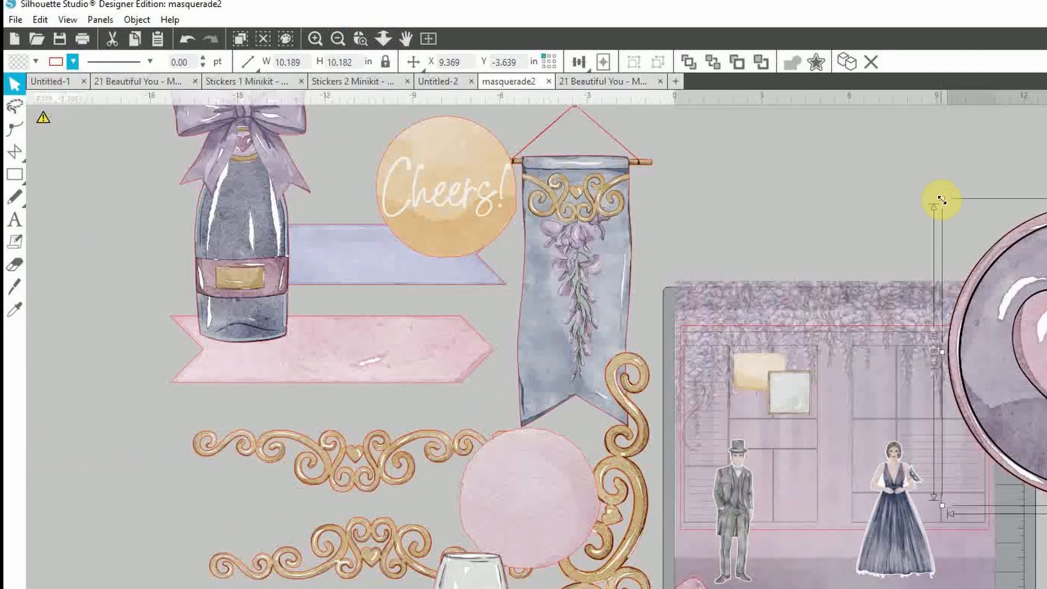
{"action": "left_click_drag", "start_coordinate": [942, 198], "coordinate": [1045, 457]}
{"action": "left_click_drag", "start_coordinate": [1046, 483], "coordinate": [754, 405]}
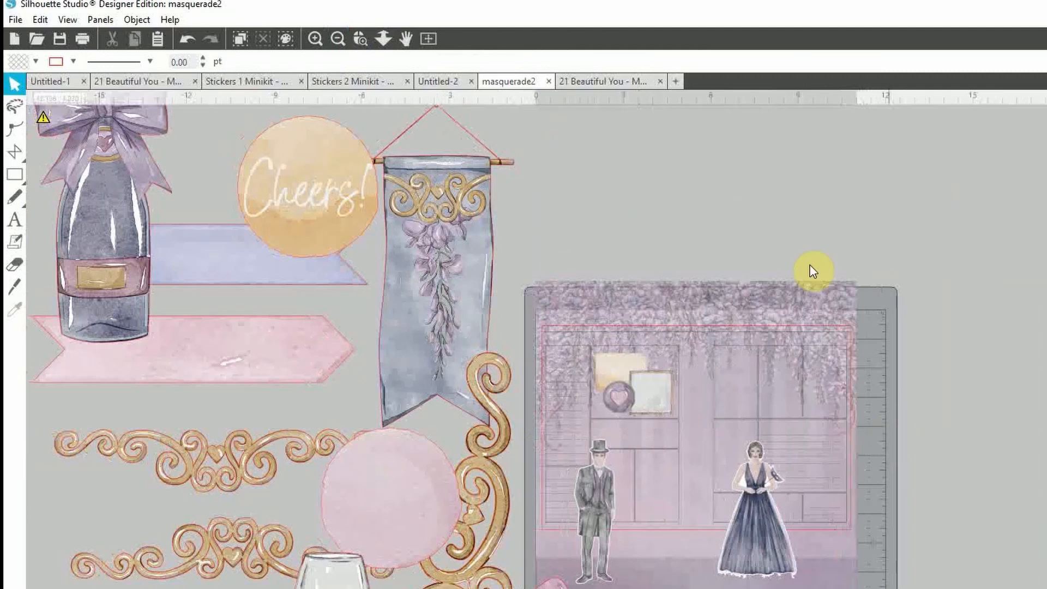
- Move the first gold scroll flourish from the kit artwork to the mat's far side and remove its outline colour
{"action": "left_click_drag", "start_coordinate": [271, 445], "coordinate": [1046, 355]}
{"action": "left_click", "coordinate": [75, 63]}
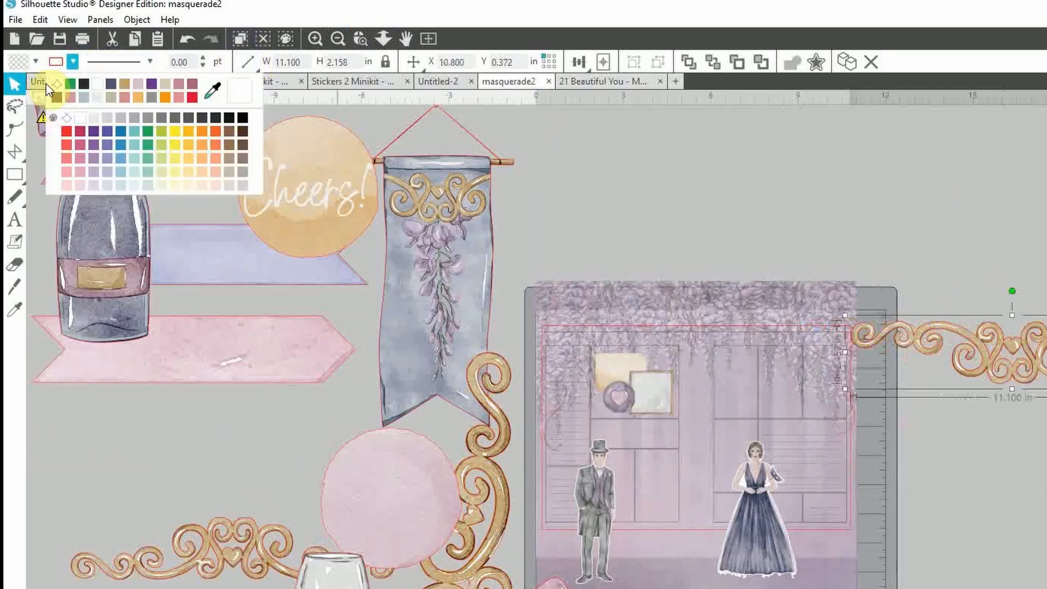
{"action": "left_click", "coordinate": [55, 84]}
- Move the second gold scroll flourish onto the spread, remove its outline colour, and set its width to 3 in
{"action": "left_click_drag", "start_coordinate": [180, 556], "coordinate": [807, 397]}
{"action": "left_click", "coordinate": [182, 556]}
{"action": "left_click", "coordinate": [73, 62]}
{"action": "left_click", "coordinate": [57, 85]}
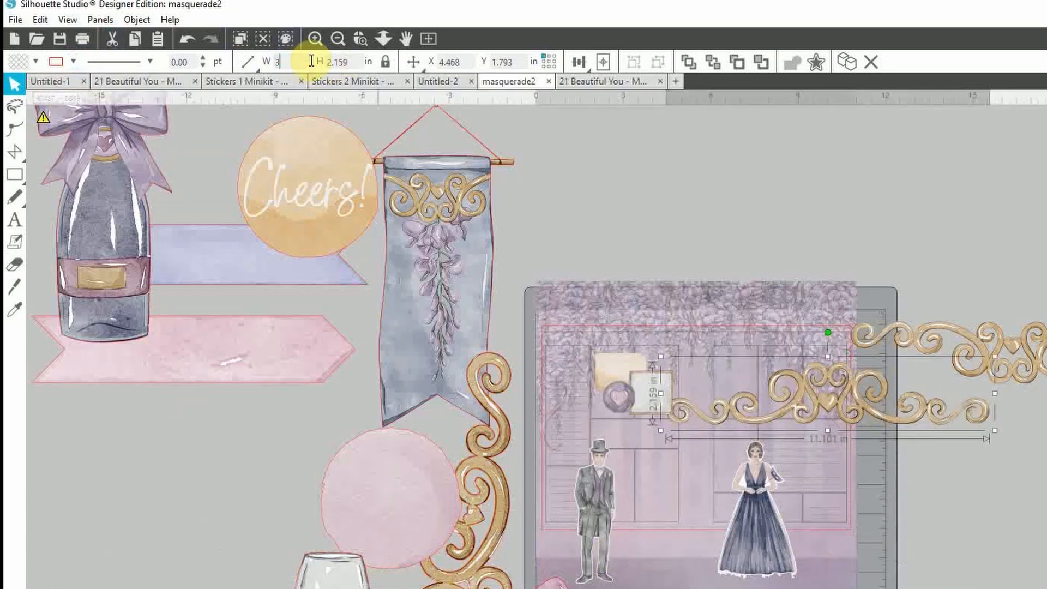
{"action": "type", "text": "3"}
{"action": "key", "text": "Return"}
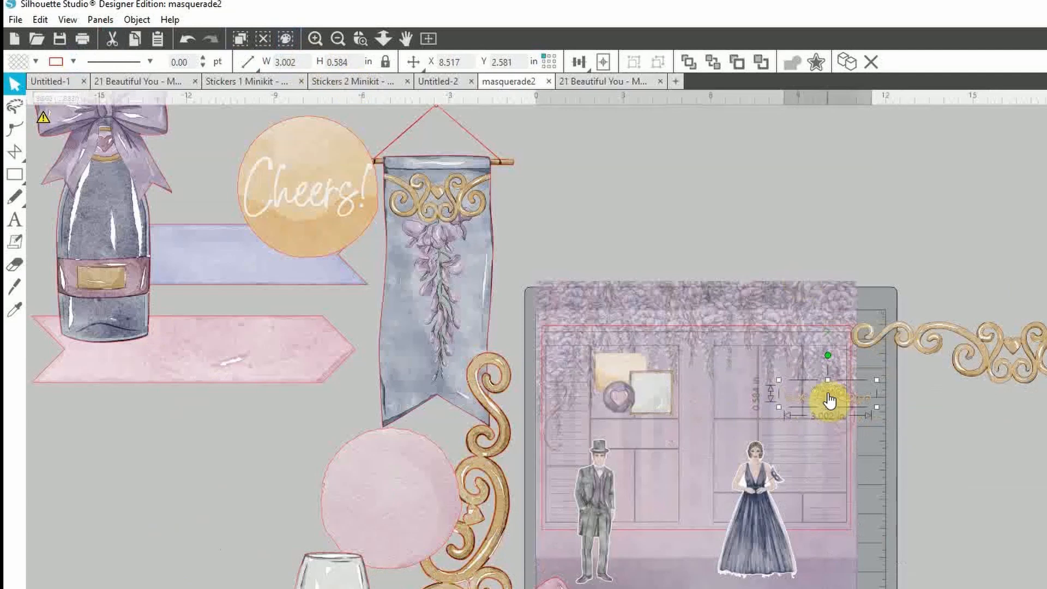
- Position the small gold flourish along the top edge of the right page's lined box
{"action": "left_click_drag", "start_coordinate": [829, 401], "coordinate": [806, 423]}
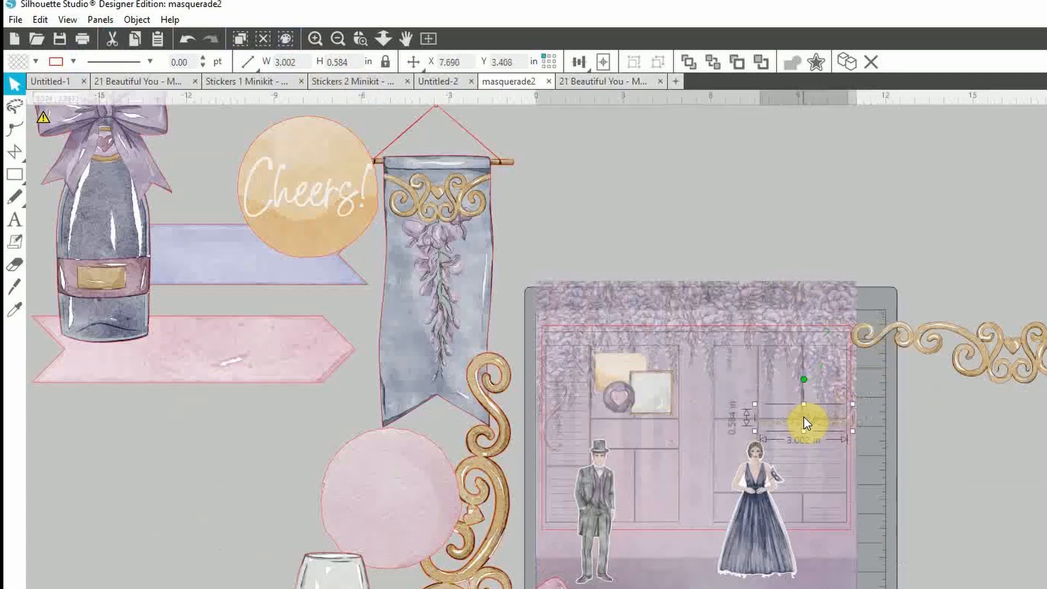
{"action": "left_click", "coordinate": [310, 47]}
{"action": "left_click", "coordinate": [936, 424]}
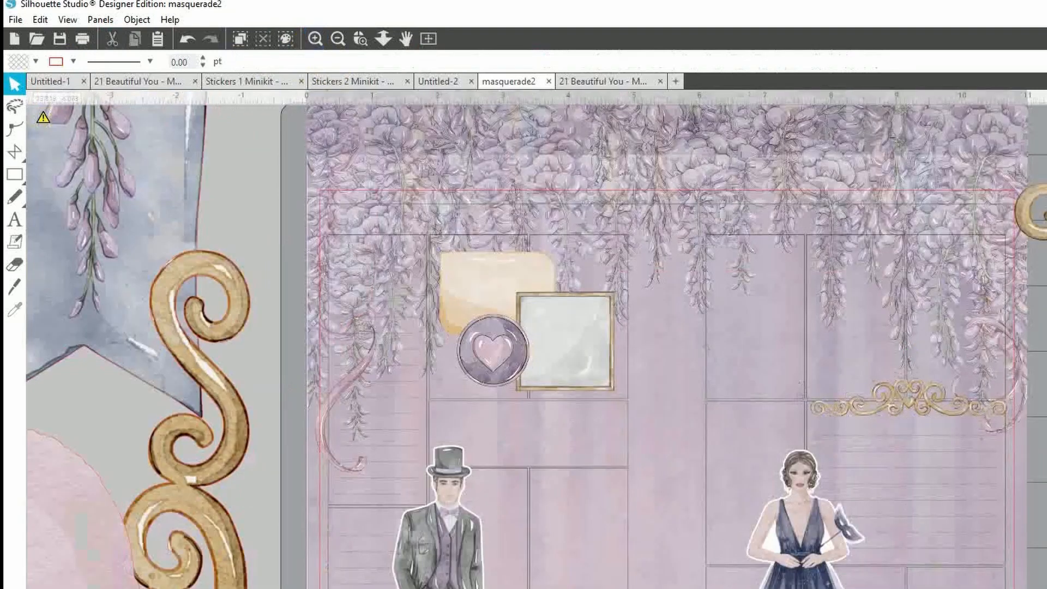
{"action": "left_click_drag", "start_coordinate": [915, 402], "coordinate": [914, 407]}
{"action": "left_click", "coordinate": [1040, 464]}
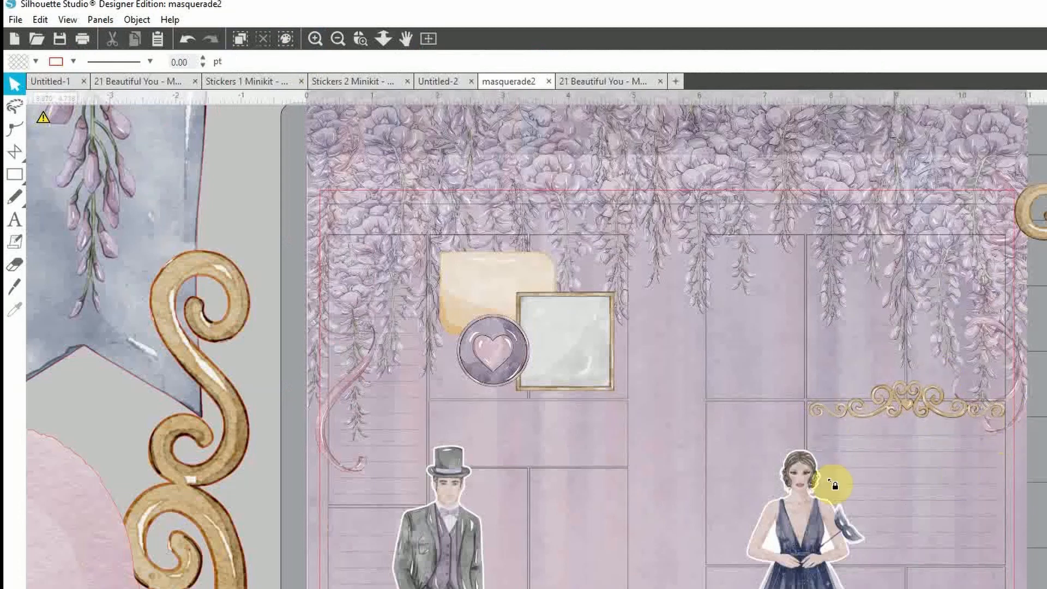
- Duplicate the framed square and place the copy at the top-left corner of the right page's lined box
{"action": "left_click", "coordinate": [579, 362]}
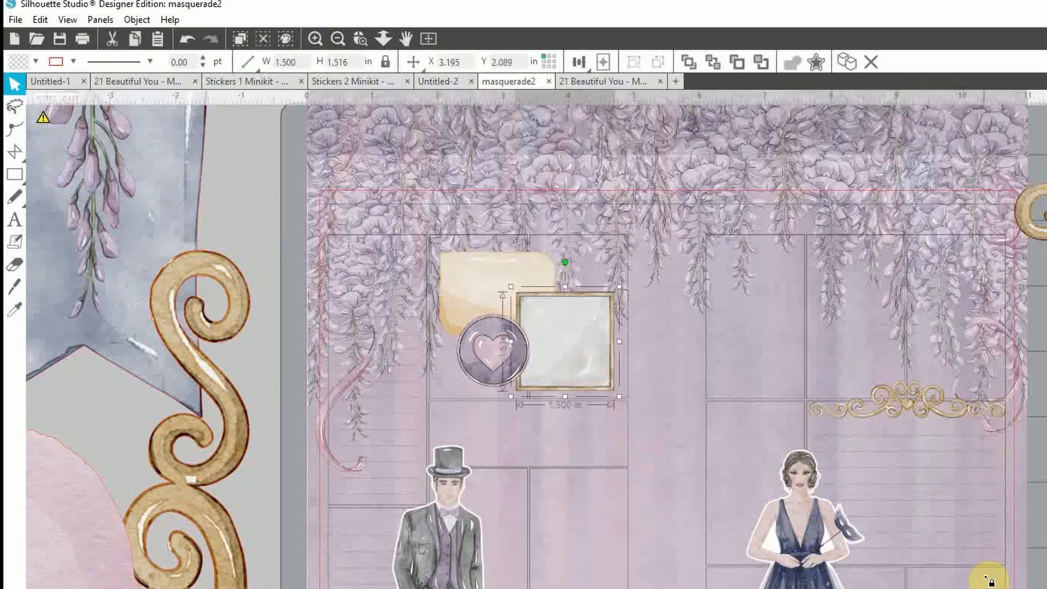
{"action": "left_click", "coordinate": [577, 312]}
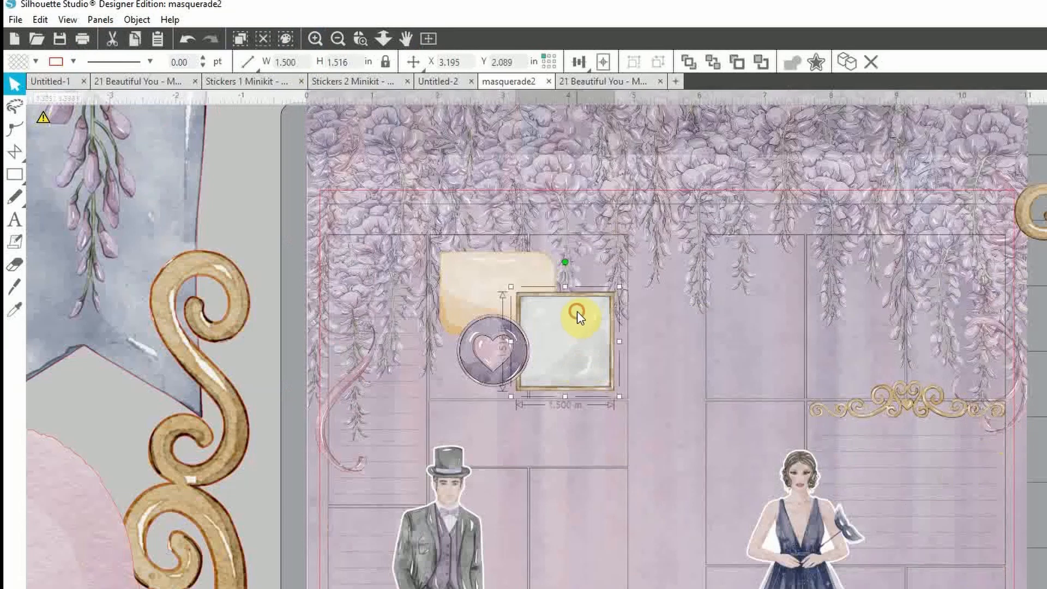
{"action": "key", "text": "i"}
{"action": "key", "text": "ctrl+v"}
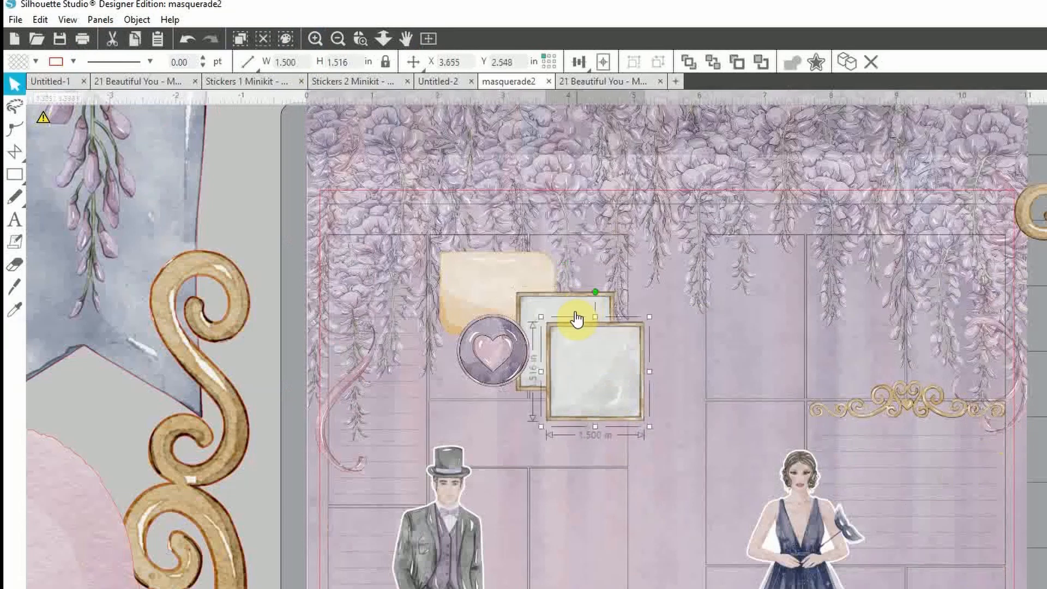
{"action": "left_click_drag", "start_coordinate": [587, 367], "coordinate": [848, 450]}
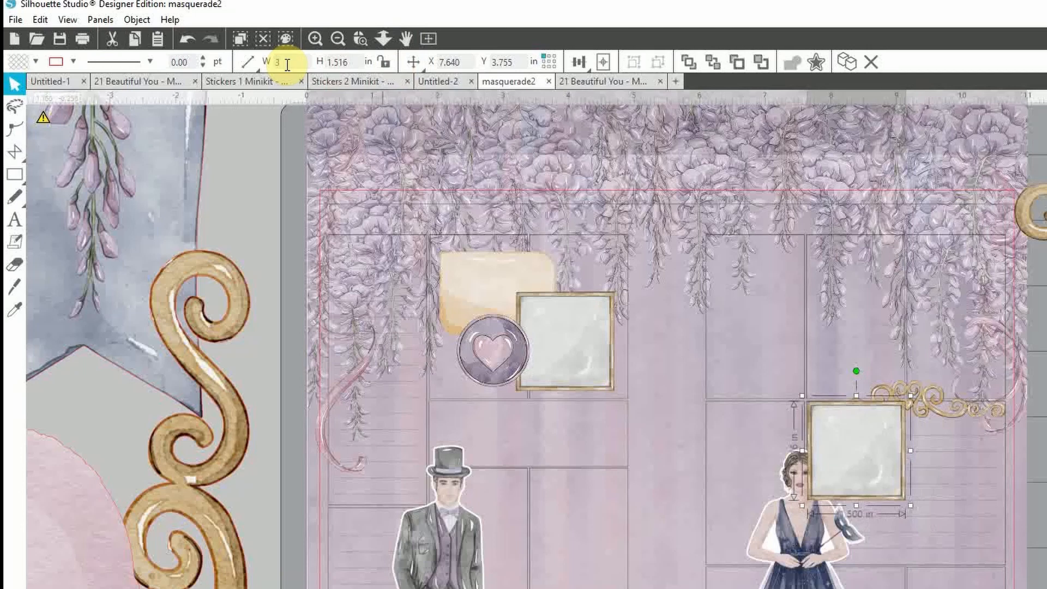
- Stretch the frame copy to 3 by 2.5 in and fit it over the right page's lined box beneath the gold flourish
{"action": "key", "text": "Return"}
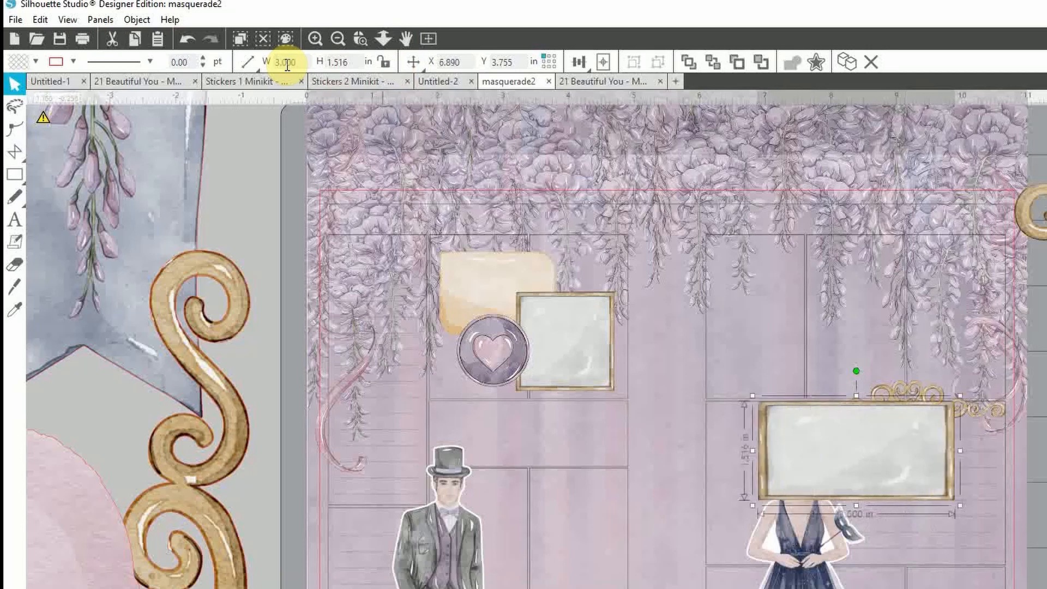
{"action": "left_click", "coordinate": [342, 62]}
{"action": "type", "text": "2.5"}
{"action": "key", "text": "Return"}
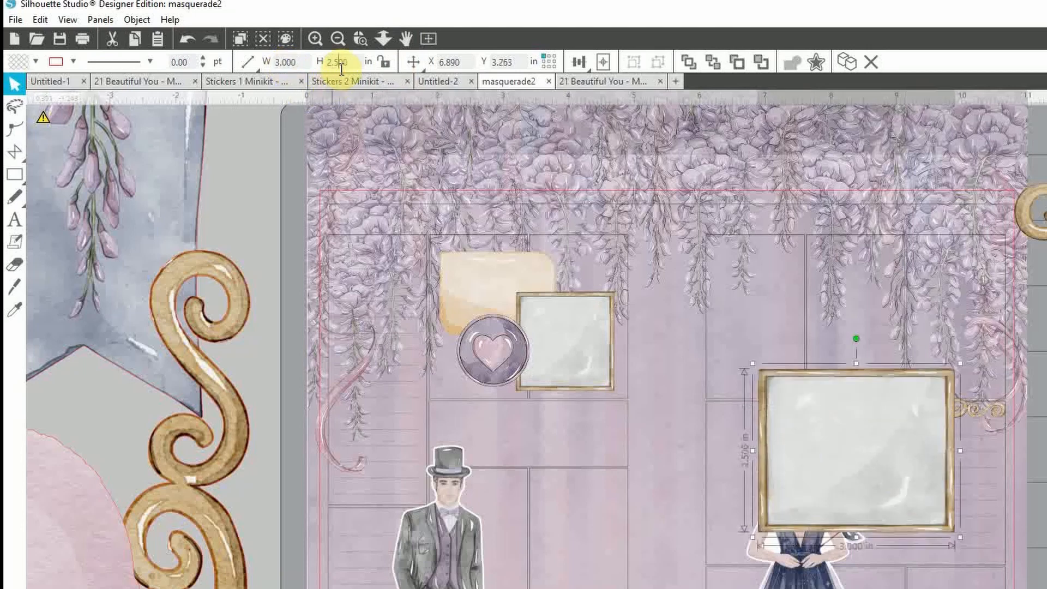
{"action": "left_click_drag", "start_coordinate": [888, 453], "coordinate": [942, 485]}
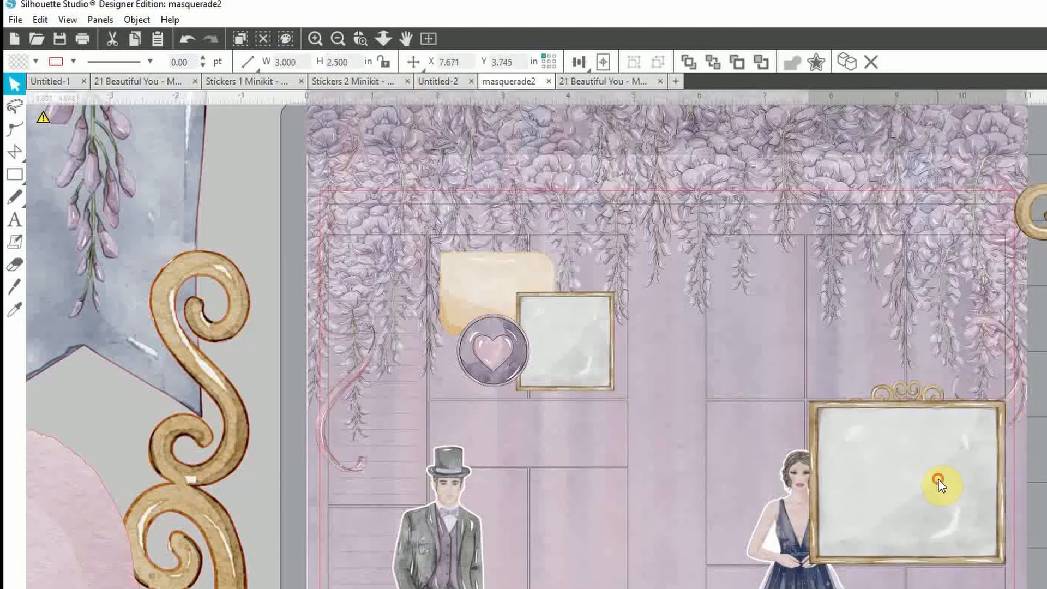
- Widen the large frame copy to about 3.06 in and nudge it over the right page's lined box
{"action": "left_click", "coordinate": [835, 528]}
{"action": "left_click_drag", "start_coordinate": [804, 482], "coordinate": [800, 481]}
{"action": "left_click_drag", "start_coordinate": [971, 493], "coordinate": [972, 496]}
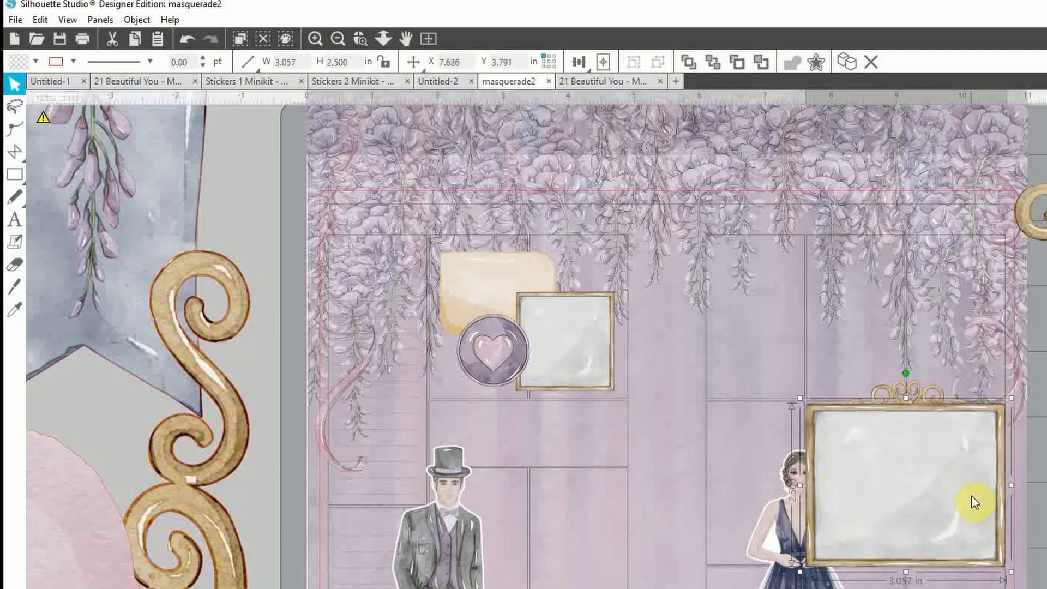
{"action": "left_click", "coordinate": [930, 570]}
- Bring the small gold flourish on the large frame and the masked lady figure to the front
{"action": "left_click", "coordinate": [897, 388]}
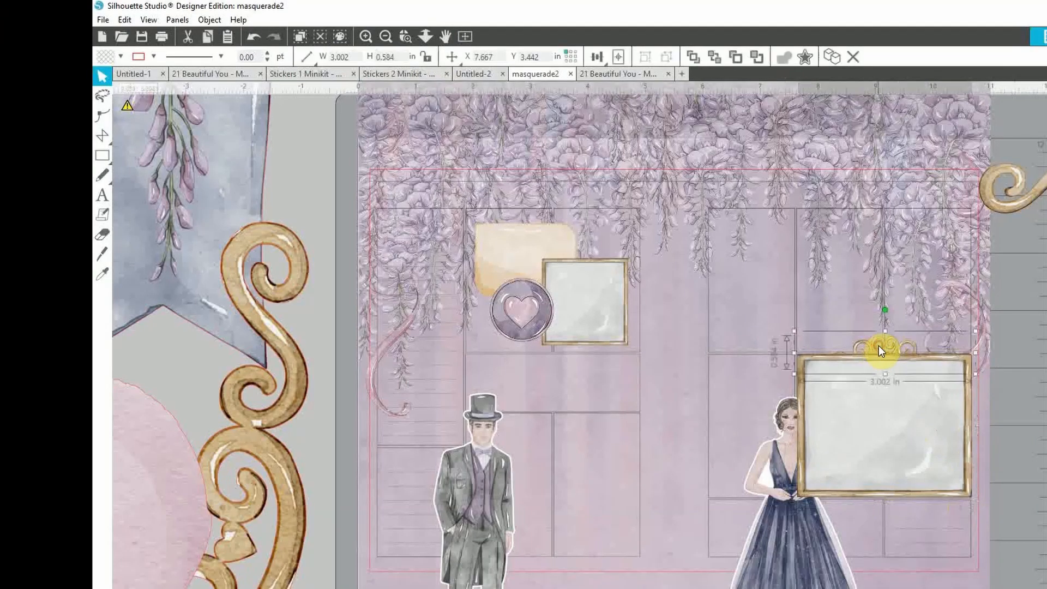
{"action": "right_click", "coordinate": [879, 346]}
{"action": "left_click", "coordinate": [950, 588]}
{"action": "left_click", "coordinate": [897, 446]}
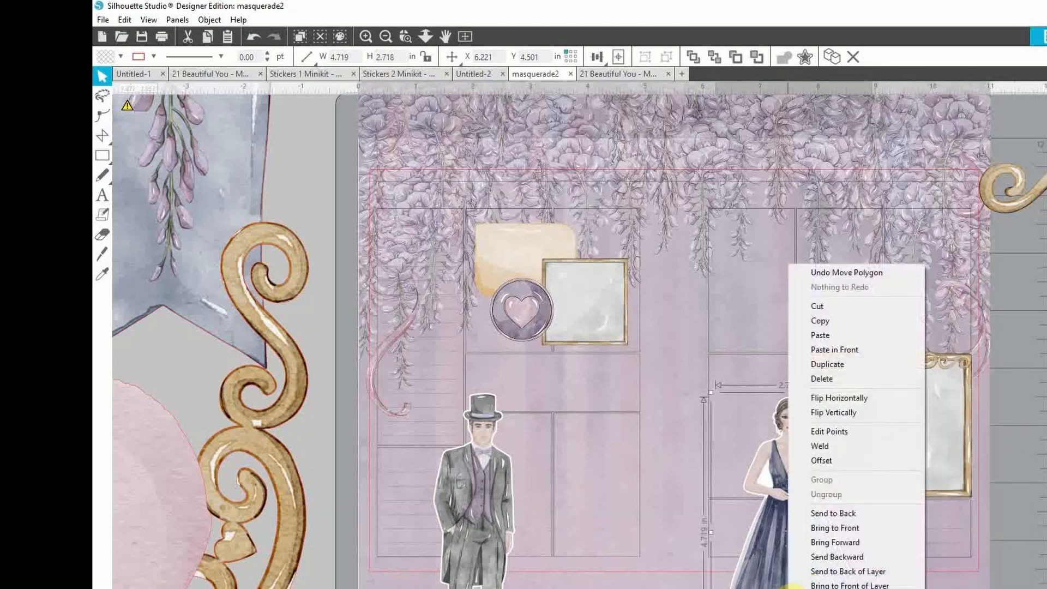
{"action": "right_click", "coordinate": [790, 545]}
{"action": "left_click", "coordinate": [854, 527]}
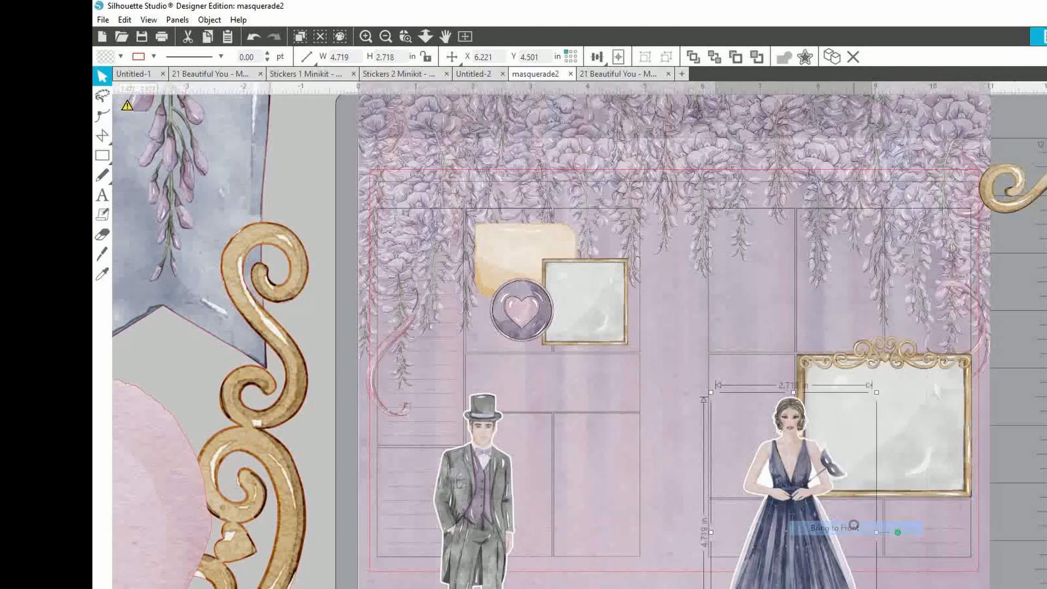
{"action": "left_click", "coordinate": [1003, 529]}
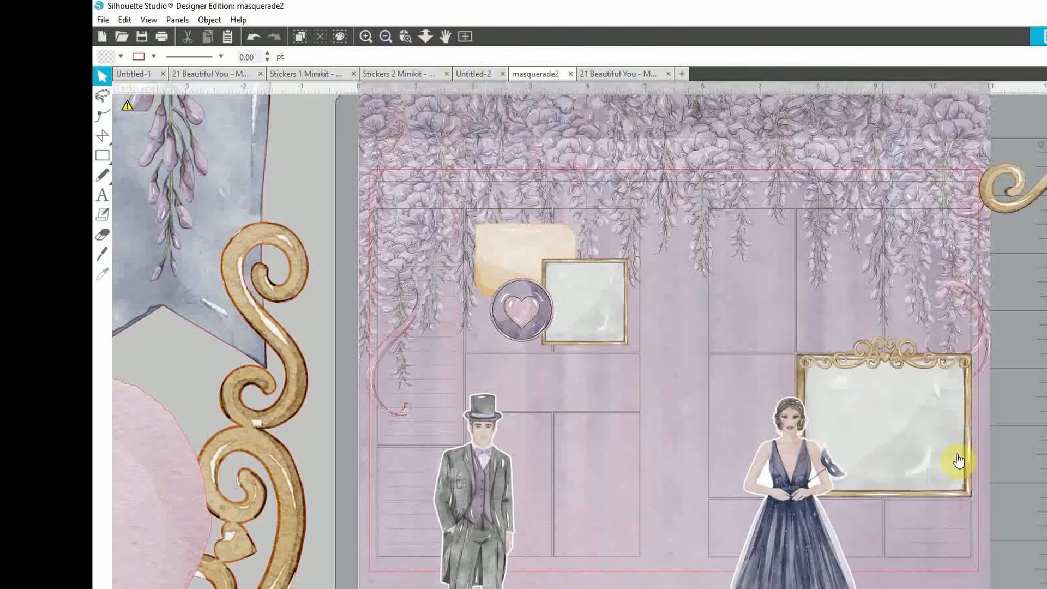
- Pull the gold corner scroll out beside the mat, remove its outline colour, and flip it horizontally
{"action": "left_click", "coordinate": [385, 37]}
{"action": "left_click", "coordinate": [385, 37]}
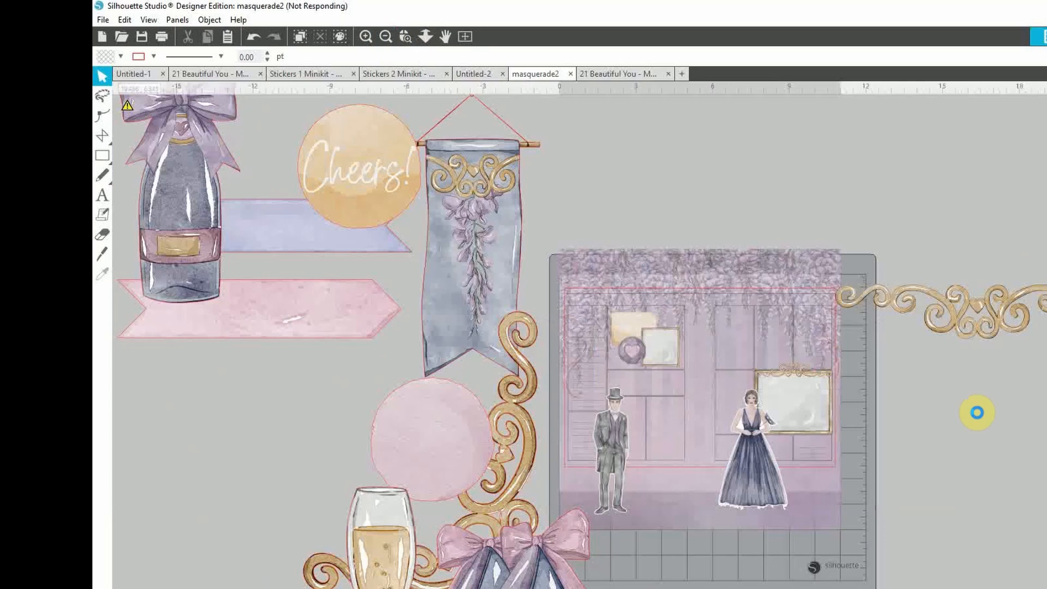
{"action": "left_click_drag", "start_coordinate": [872, 490], "coordinate": [1038, 532]}
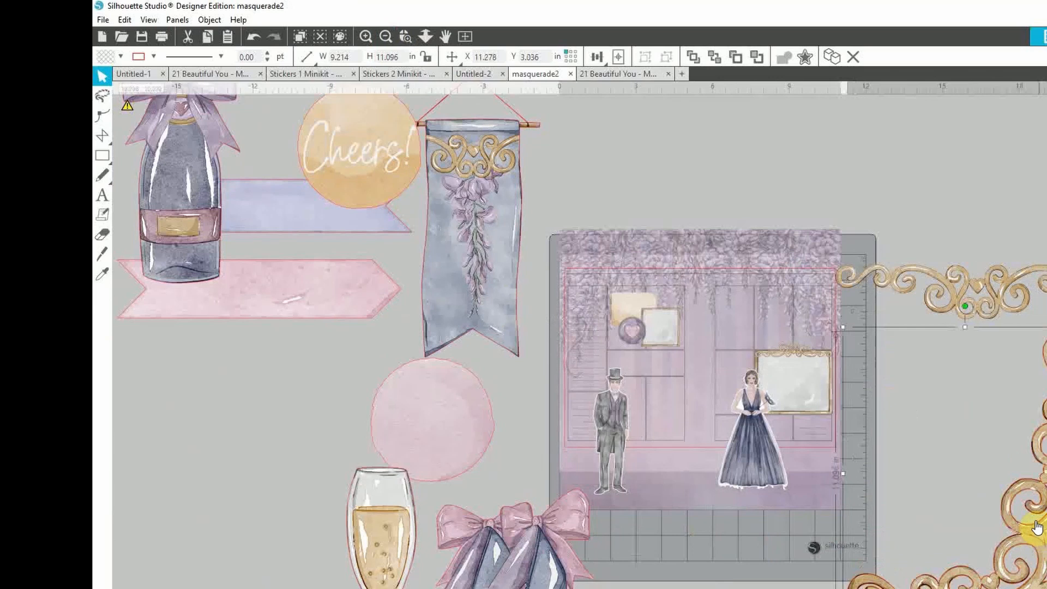
{"action": "left_click", "coordinate": [154, 56]}
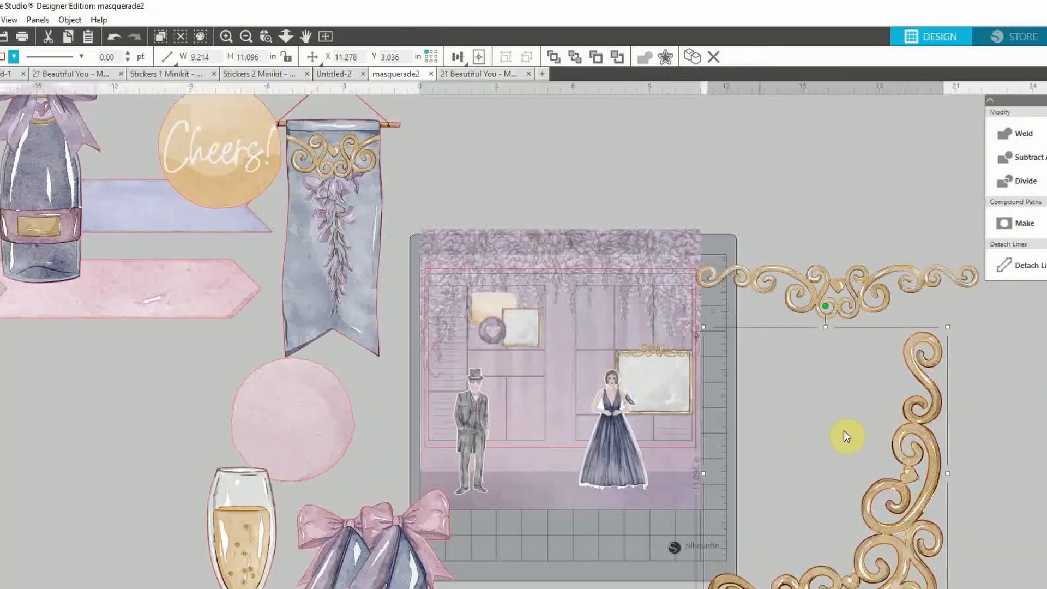
{"action": "right_click", "coordinate": [886, 499]}
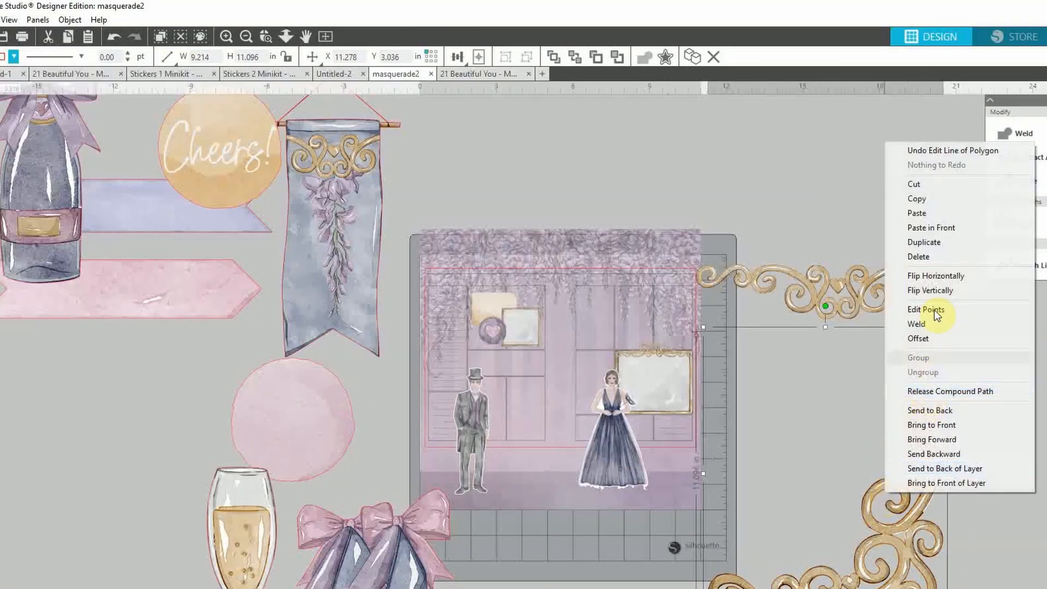
{"action": "left_click", "coordinate": [936, 276]}
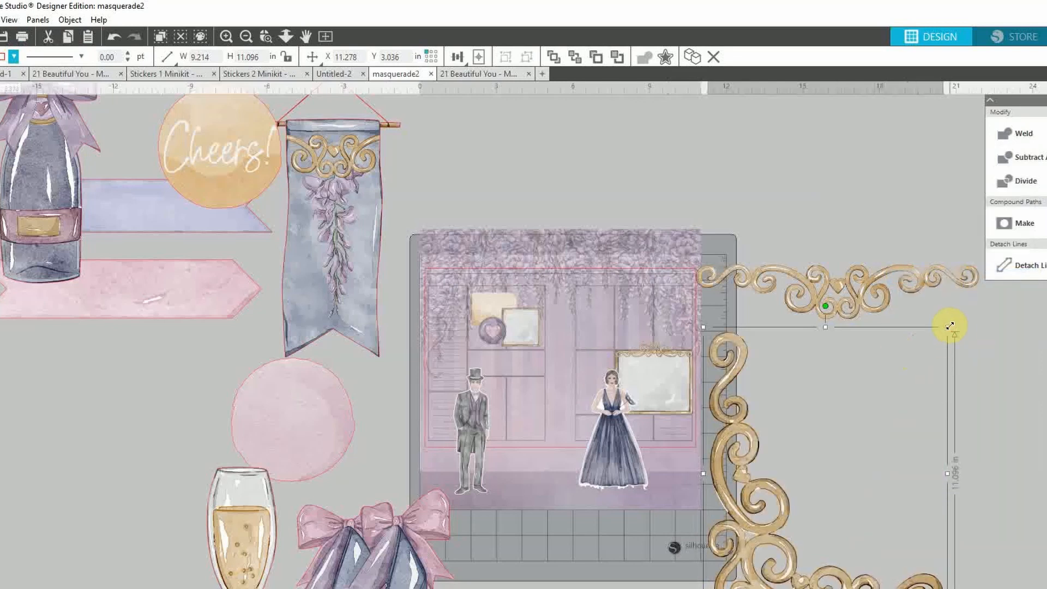
- Shrink the gold corner scroll and fit it into the lower-left corner of the right page's boxes, beside the lady's dress
{"action": "left_click_drag", "start_coordinate": [950, 325], "coordinate": [774, 560]}
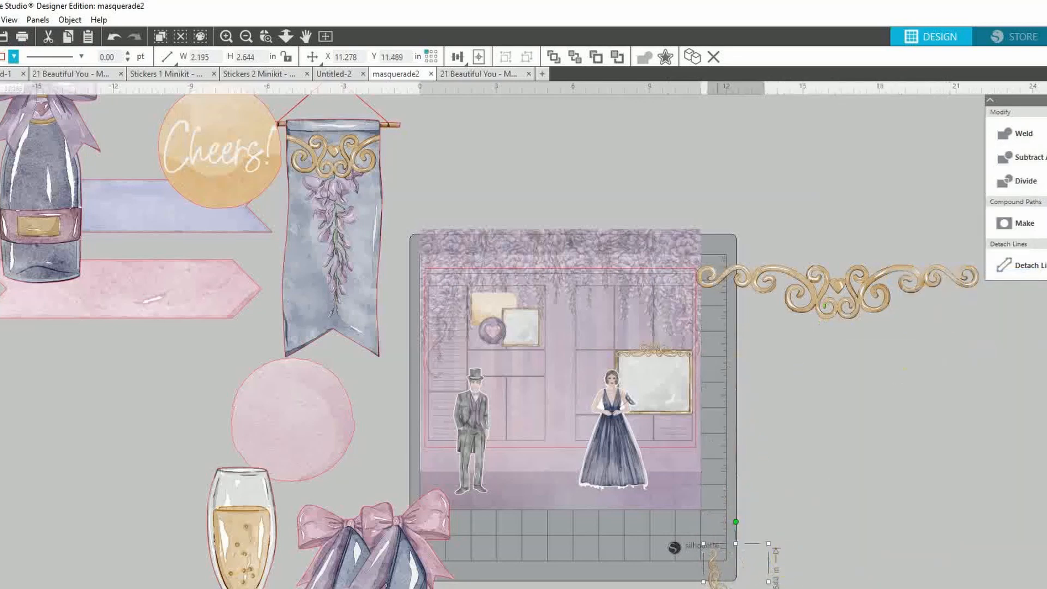
{"action": "left_click_drag", "start_coordinate": [715, 578], "coordinate": [586, 445]}
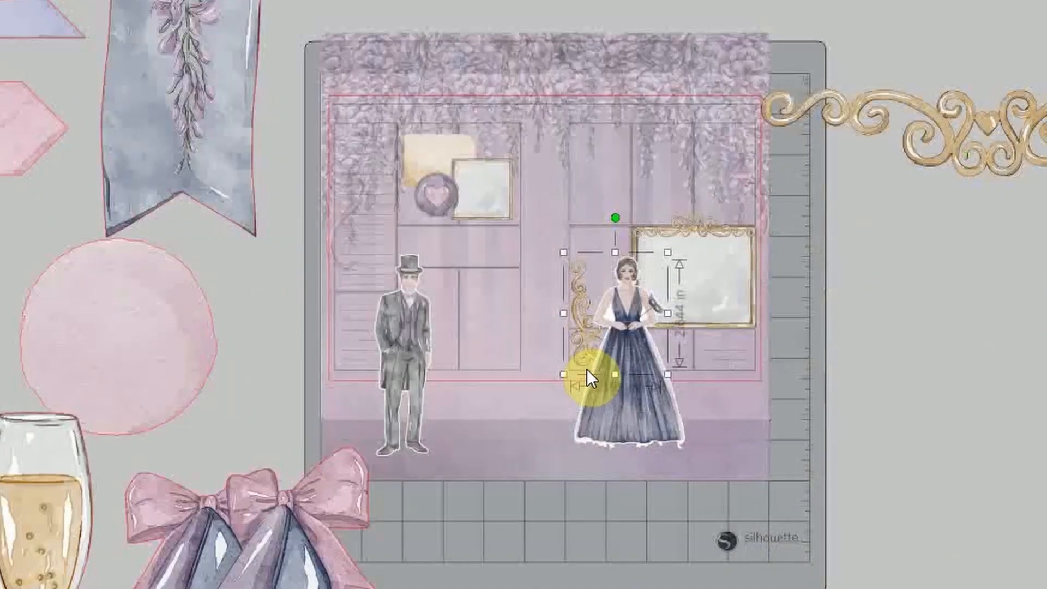
{"action": "left_click_drag", "start_coordinate": [586, 370], "coordinate": [584, 369]}
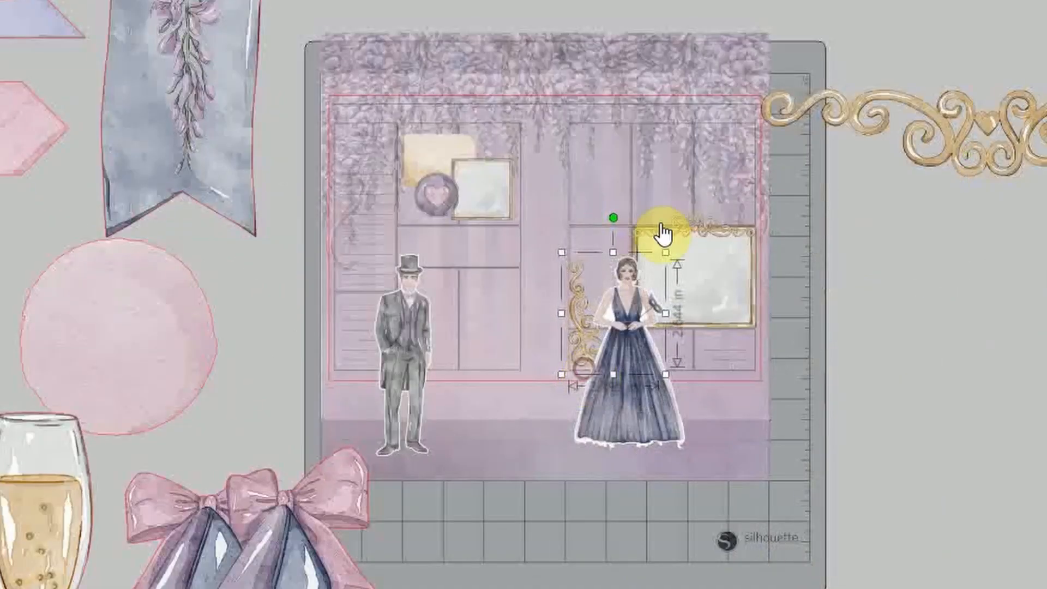
{"action": "left_click_drag", "start_coordinate": [665, 252], "coordinate": [655, 264]}
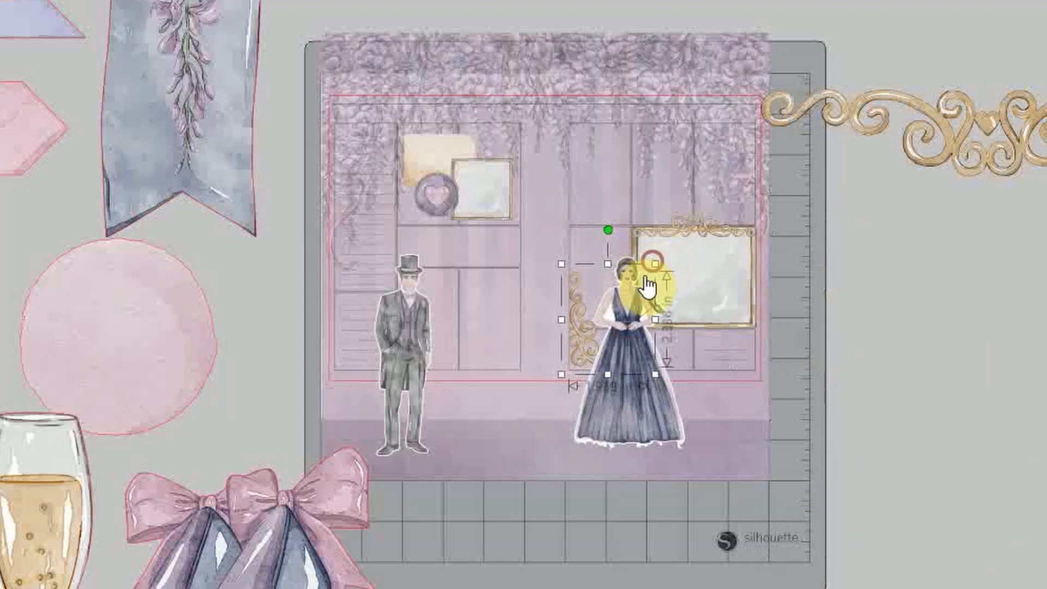
{"action": "left_click", "coordinate": [571, 351]}
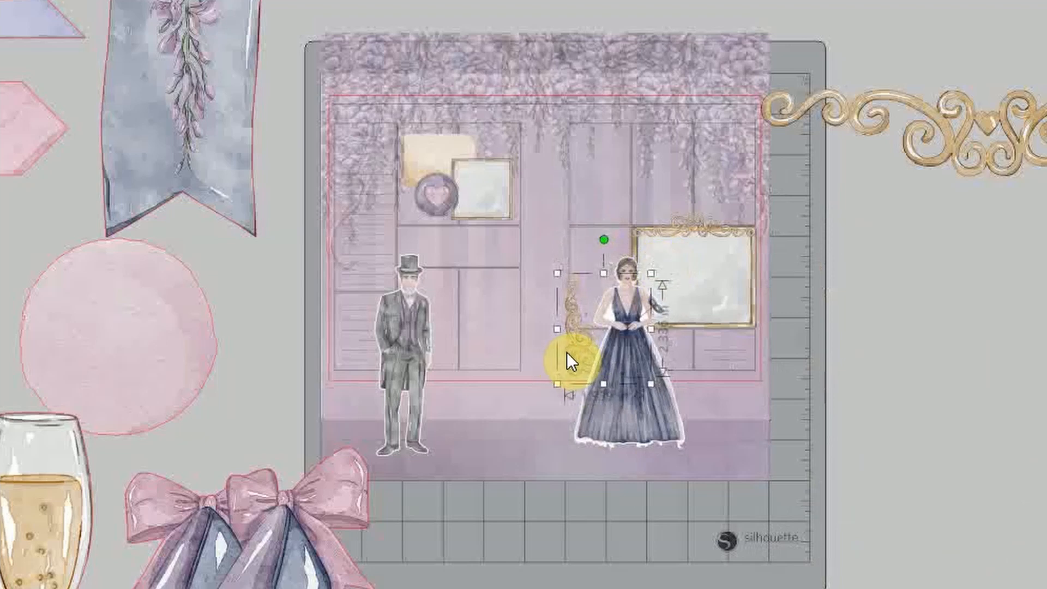
{"action": "left_click", "coordinate": [886, 462]}
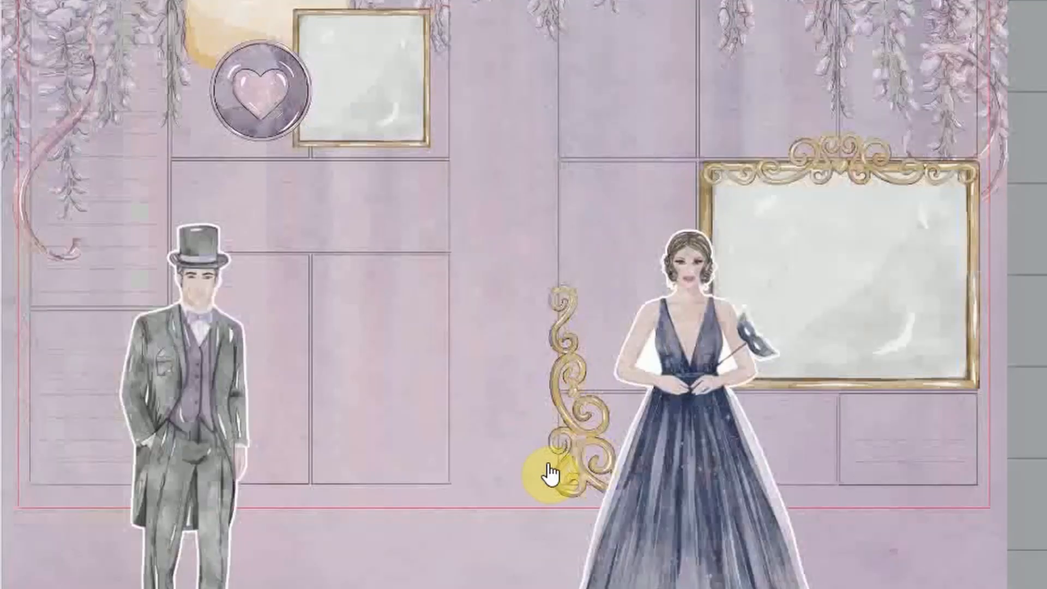
{"action": "left_click_drag", "start_coordinate": [568, 465], "coordinate": [580, 453]}
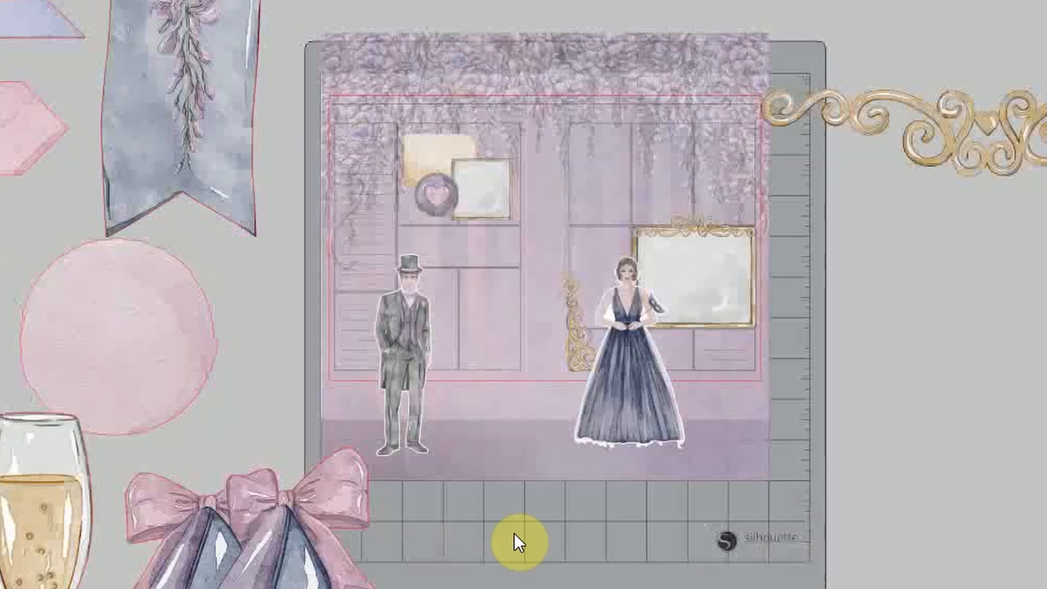
- Resize the wide gold flourish proportionally to 3 in wide and place it below the framed square on the left page
{"action": "left_click", "coordinate": [991, 117]}
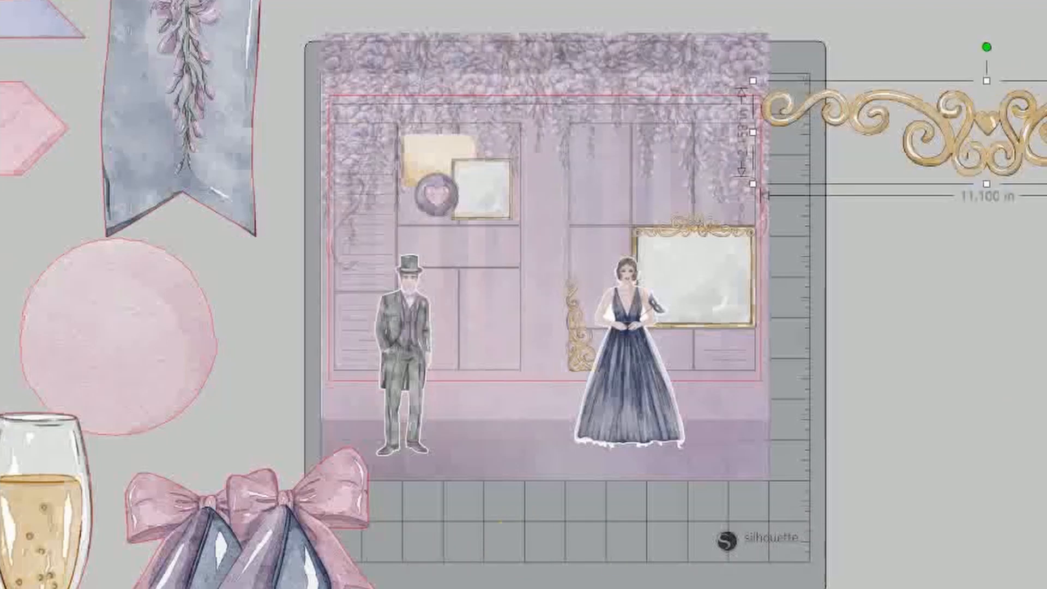
{"action": "key", "text": "Return"}
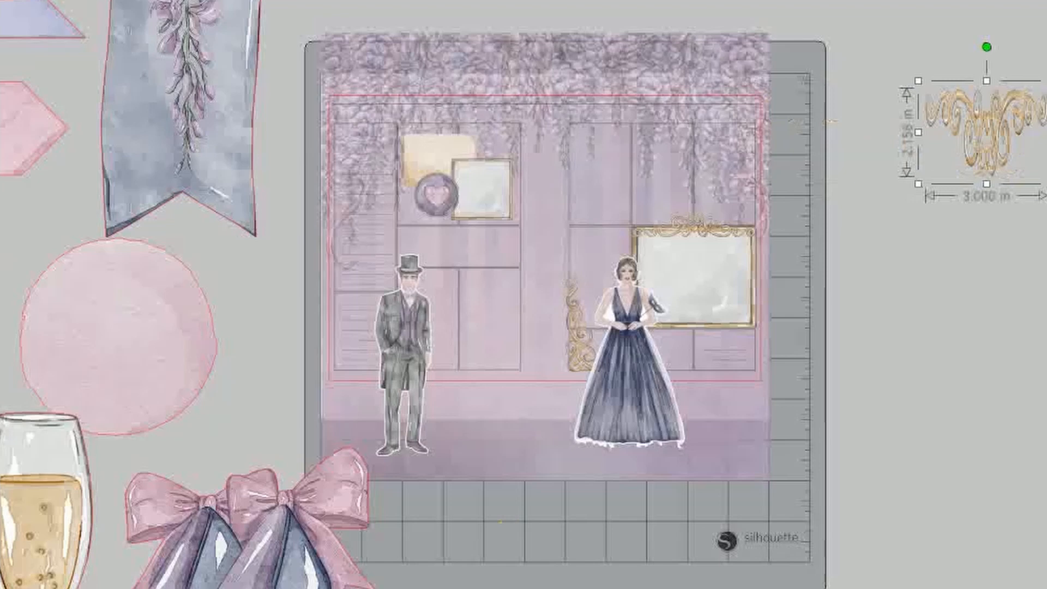
{"action": "key", "text": "ctrl+z"}
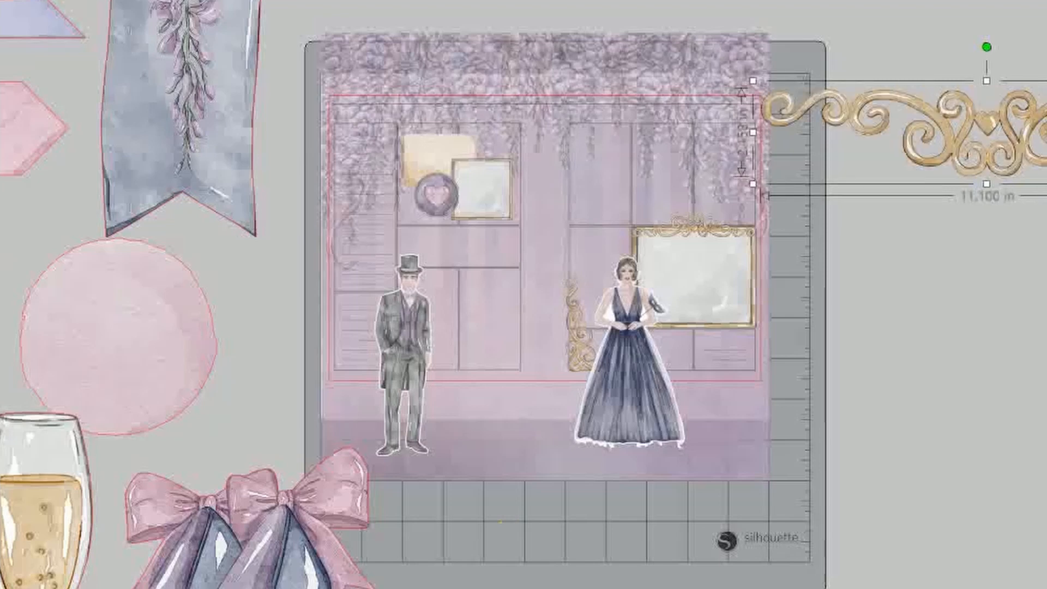
{"action": "key", "text": "Return"}
{"action": "left_click_drag", "start_coordinate": [984, 139], "coordinate": [457, 244]}
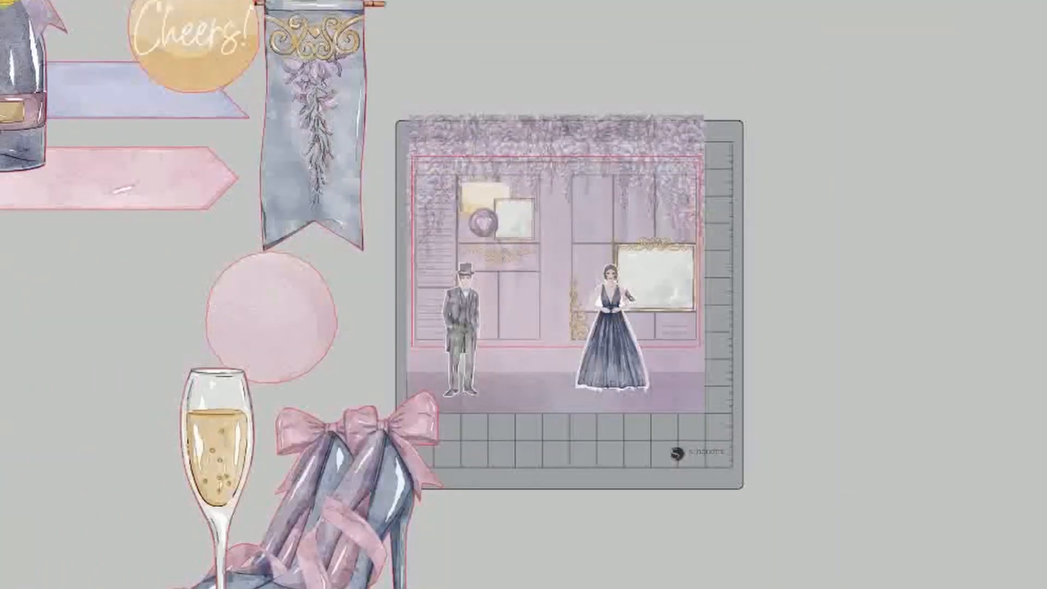
- Shrink the champagne bottle to about 0.63 by 1.46 in beside the mat and bring it to the front
{"action": "left_click", "coordinate": [6, 2]}
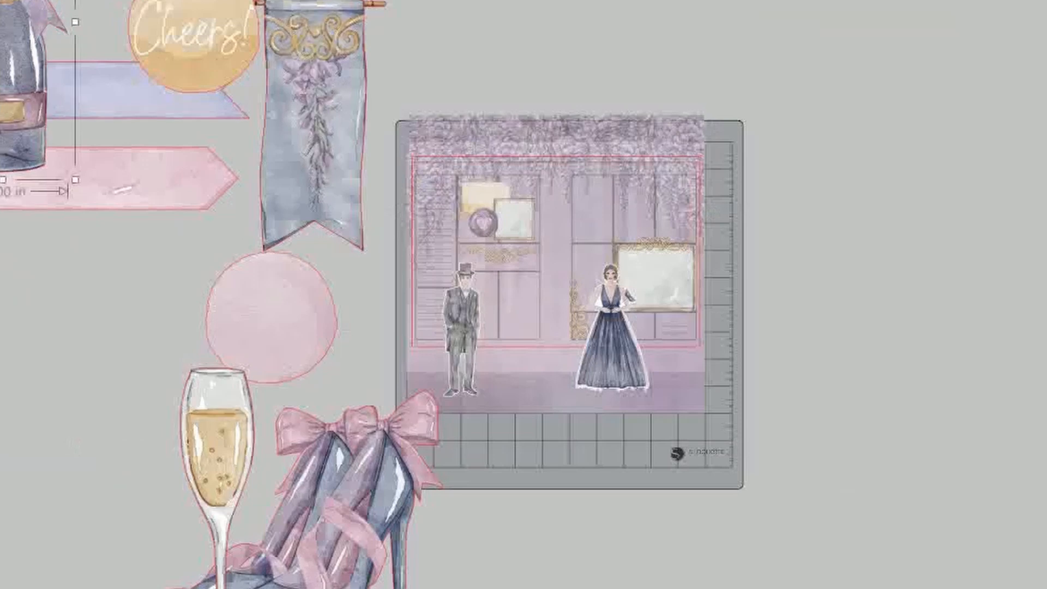
{"action": "key", "text": "Delete"}
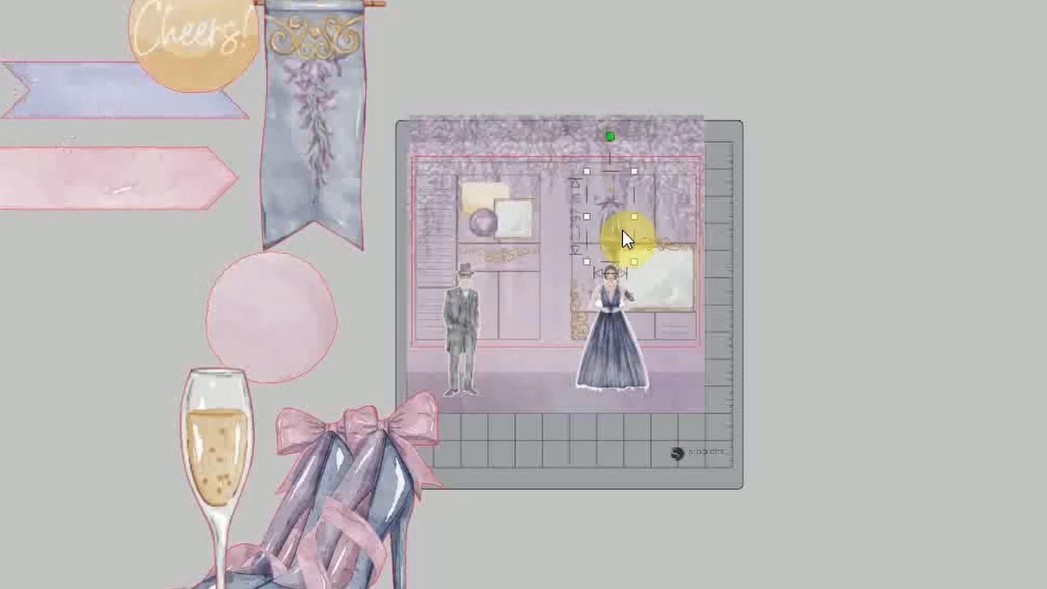
{"action": "left_click_drag", "start_coordinate": [622, 231], "coordinate": [941, 304]}
{"action": "left_click_drag", "start_coordinate": [966, 246], "coordinate": [950, 283]}
{"action": "right_click", "coordinate": [943, 294]}
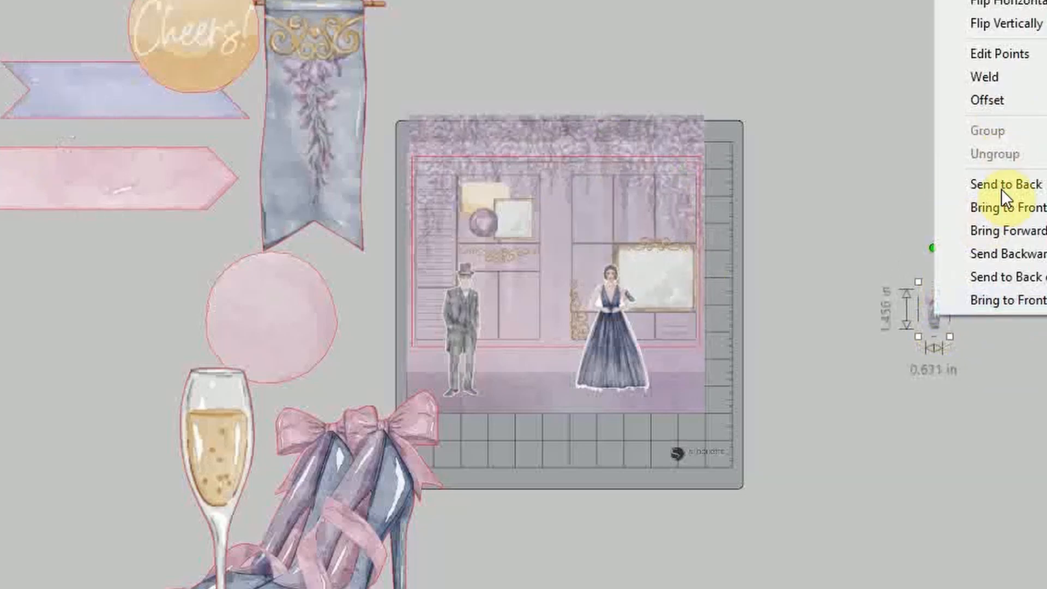
{"action": "left_click", "coordinate": [1001, 210]}
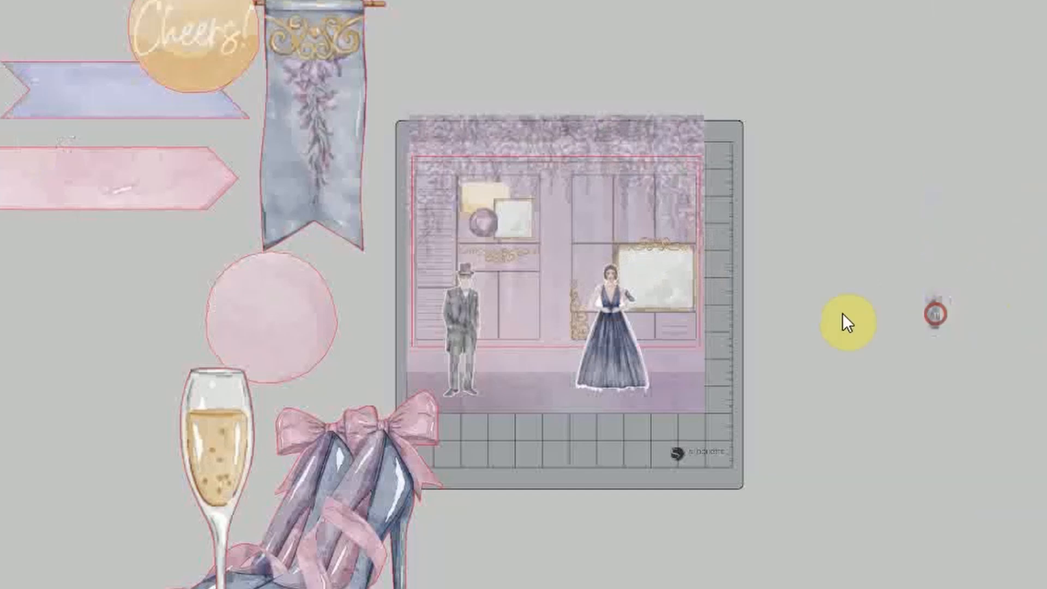
- Place the champagne bottle in the lower-right corner of the large gold frame and reduce it slightly to fit
{"action": "left_click_drag", "start_coordinate": [842, 314], "coordinate": [683, 290]}
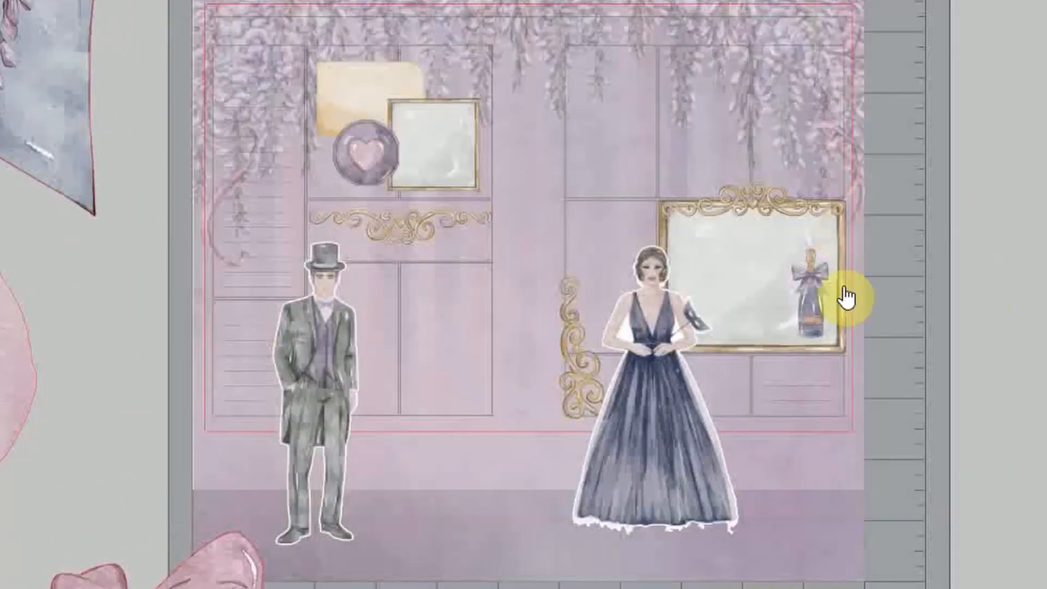
{"action": "left_click", "coordinate": [734, 291]}
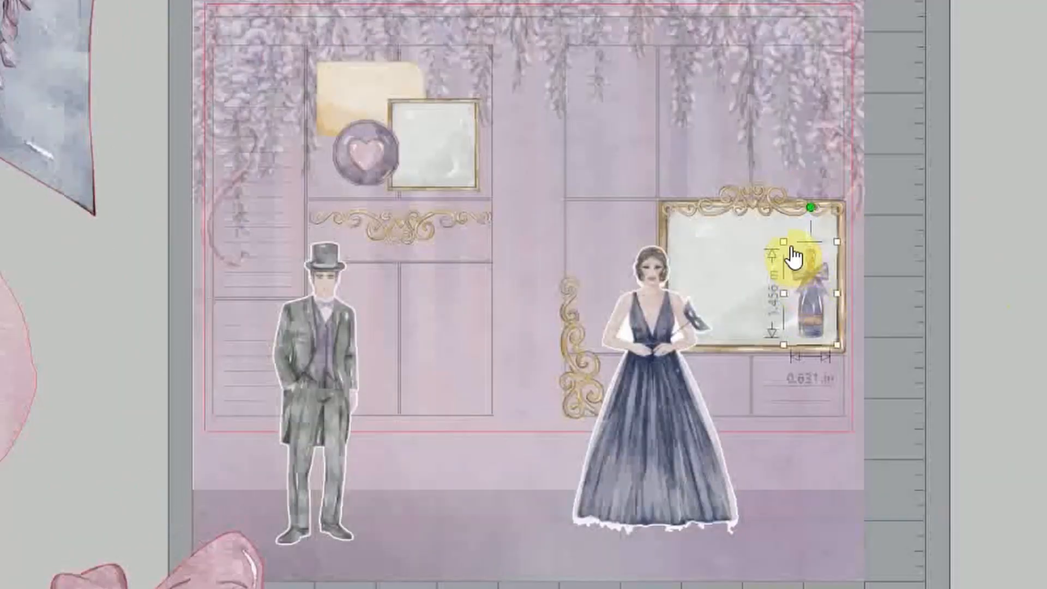
{"action": "left_click_drag", "start_coordinate": [784, 242], "coordinate": [791, 259]}
{"action": "left_click", "coordinate": [426, 87]}
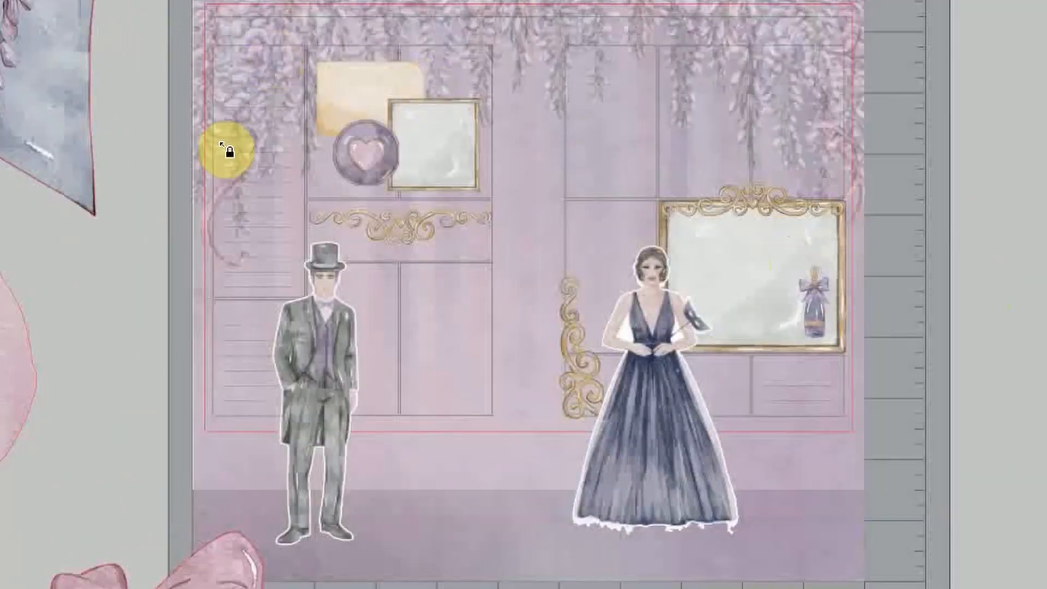
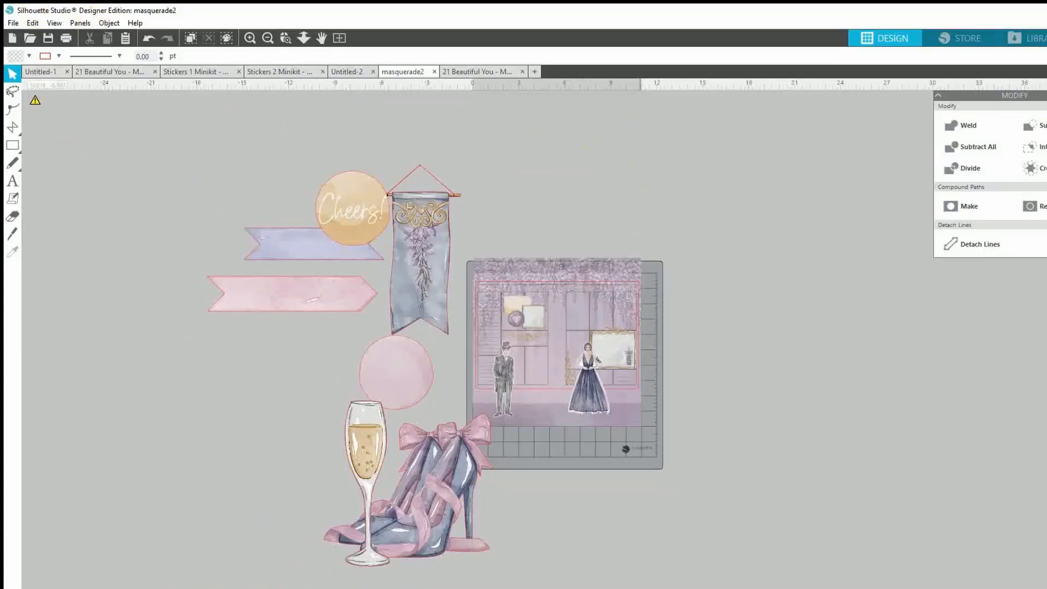
- Switch to File Explorer and add the purple watercolour splatter paper from the Masquerade Creative Kit's Papers folder to the masquerade2 document
{"action": "key", "text": "alt+Tab"}
{"action": "left_click", "coordinate": [622, 168]}
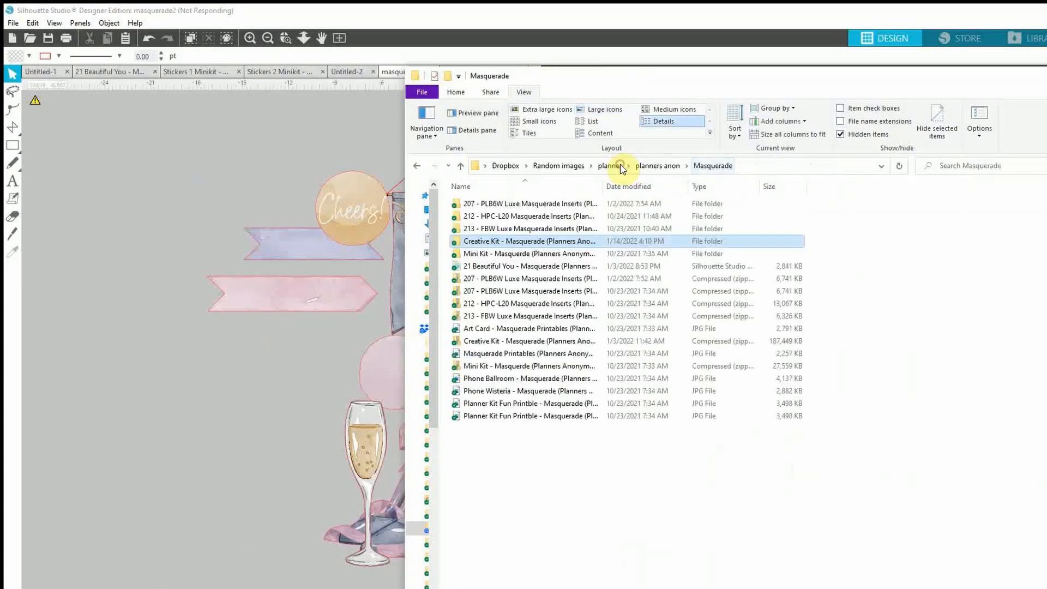
{"action": "double_click", "coordinate": [508, 241]}
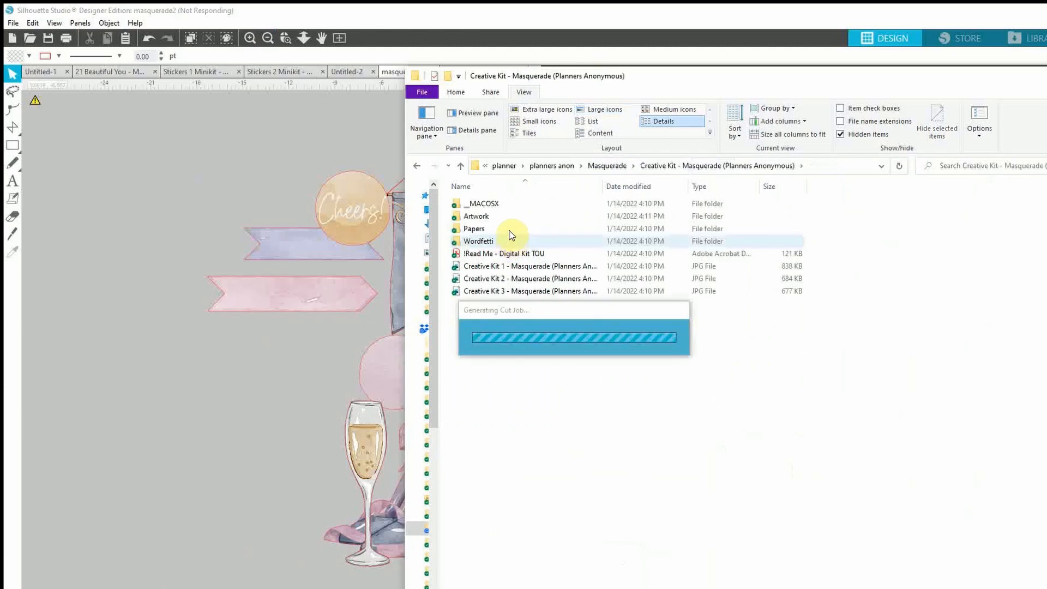
{"action": "double_click", "coordinate": [509, 230]}
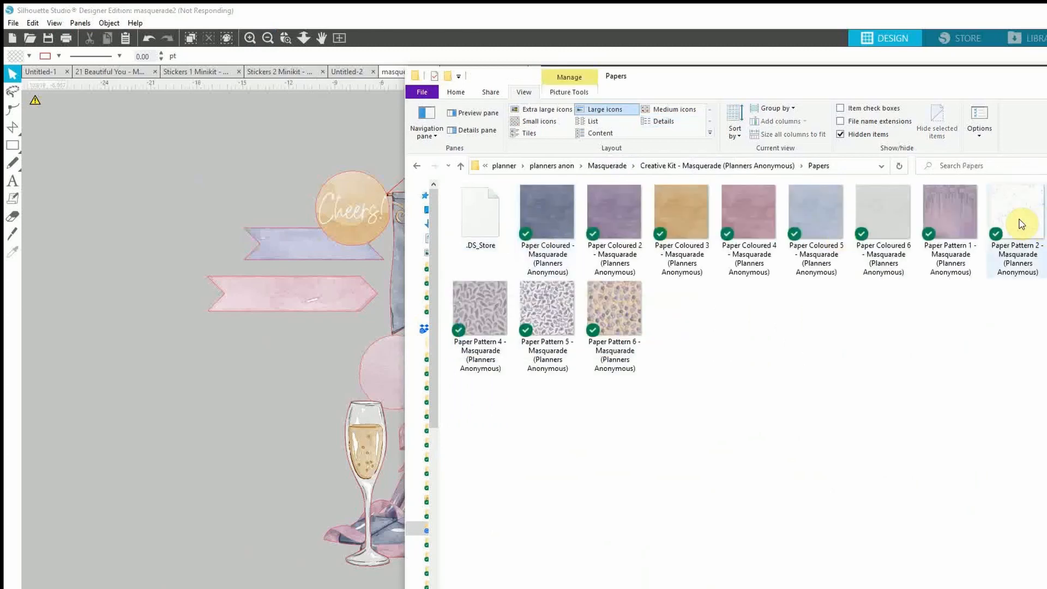
{"action": "left_click_drag", "start_coordinate": [1044, 212], "coordinate": [193, 208]}
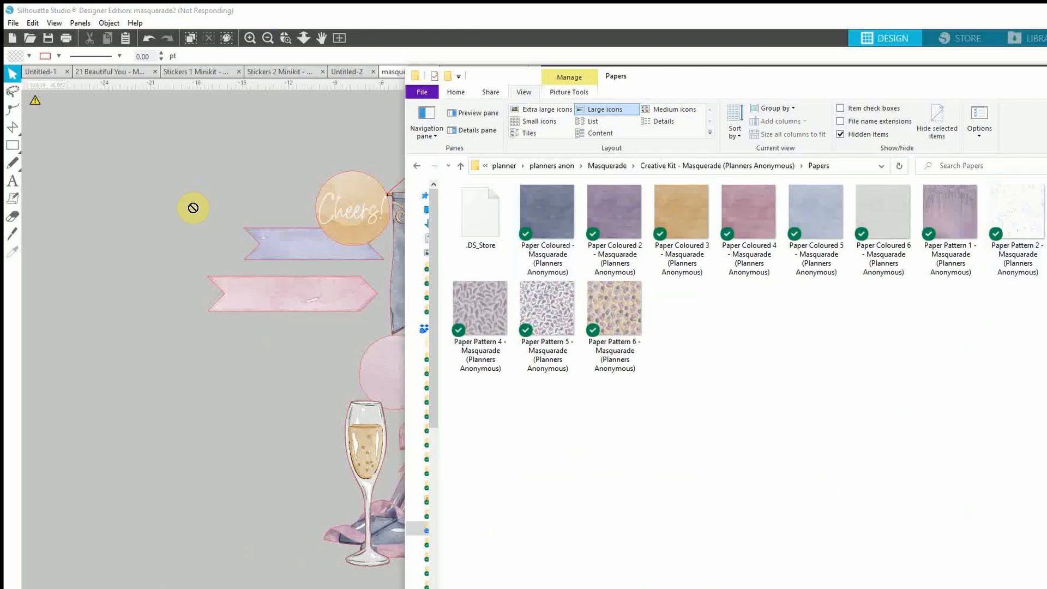
{"action": "left_click_drag", "start_coordinate": [193, 208], "coordinate": [192, 206]}
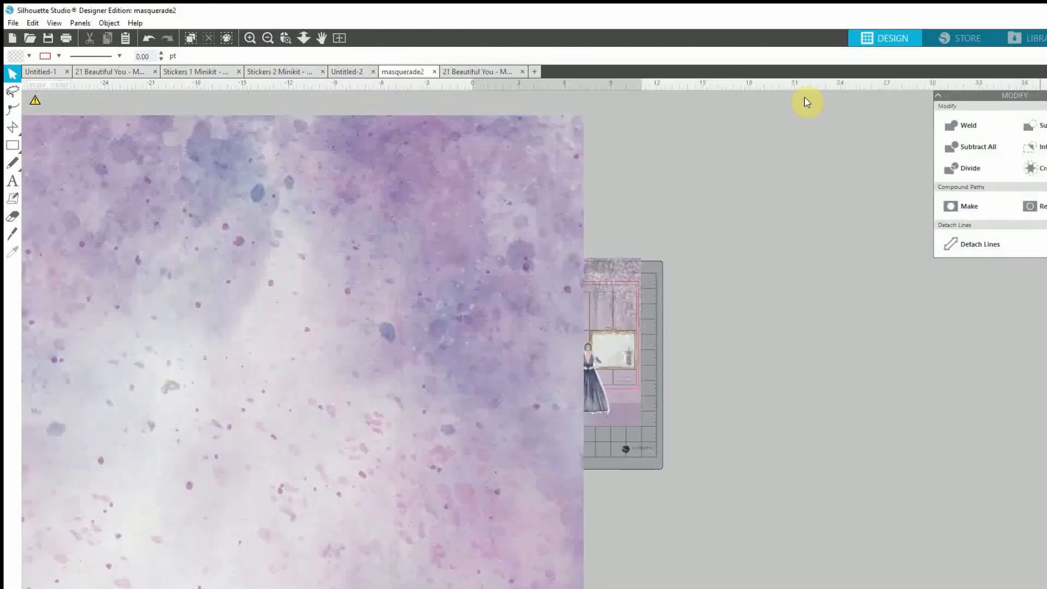
- Resize the purple watercolour paper to 6 by 6 in and move it to the empty area right of the mat
{"action": "left_click", "coordinate": [239, 144]}
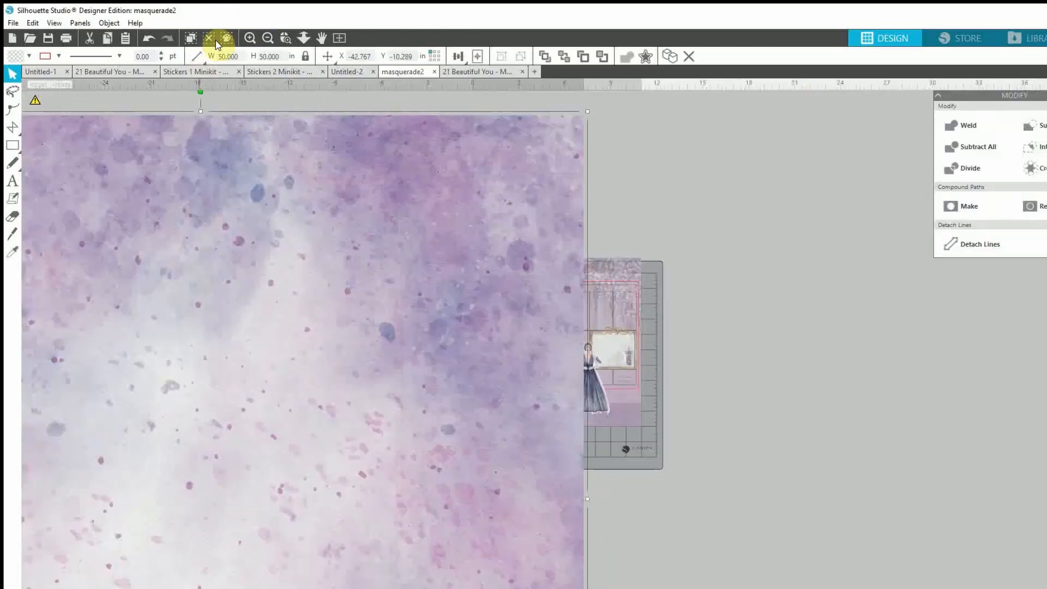
{"action": "double_click", "coordinate": [232, 55]}
{"action": "type", "text": "6"}
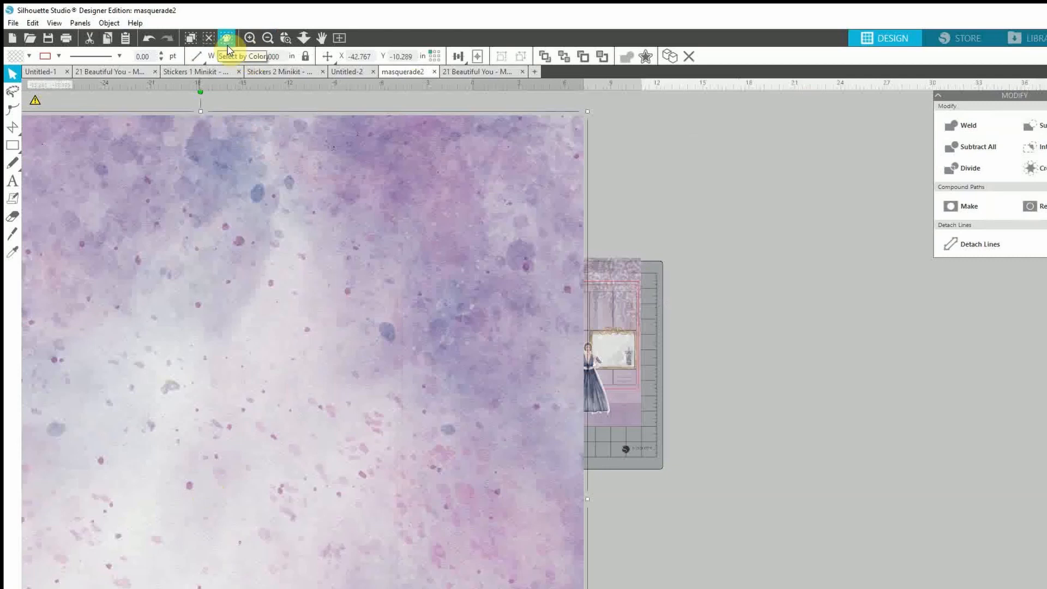
{"action": "key", "text": "Return"}
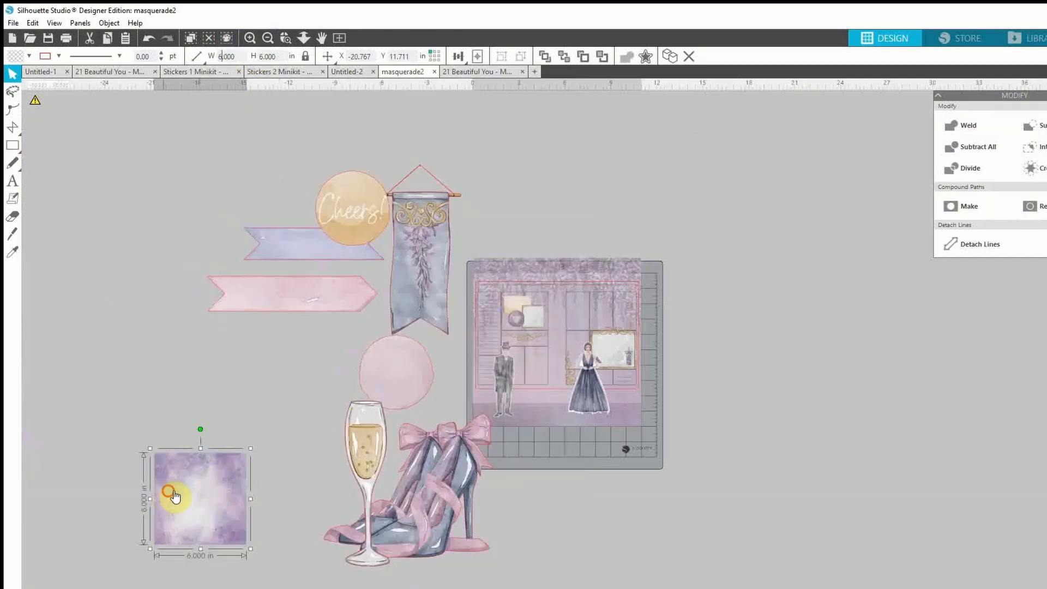
{"action": "left_click_drag", "start_coordinate": [171, 496], "coordinate": [703, 264]}
{"action": "left_click", "coordinate": [864, 371]}
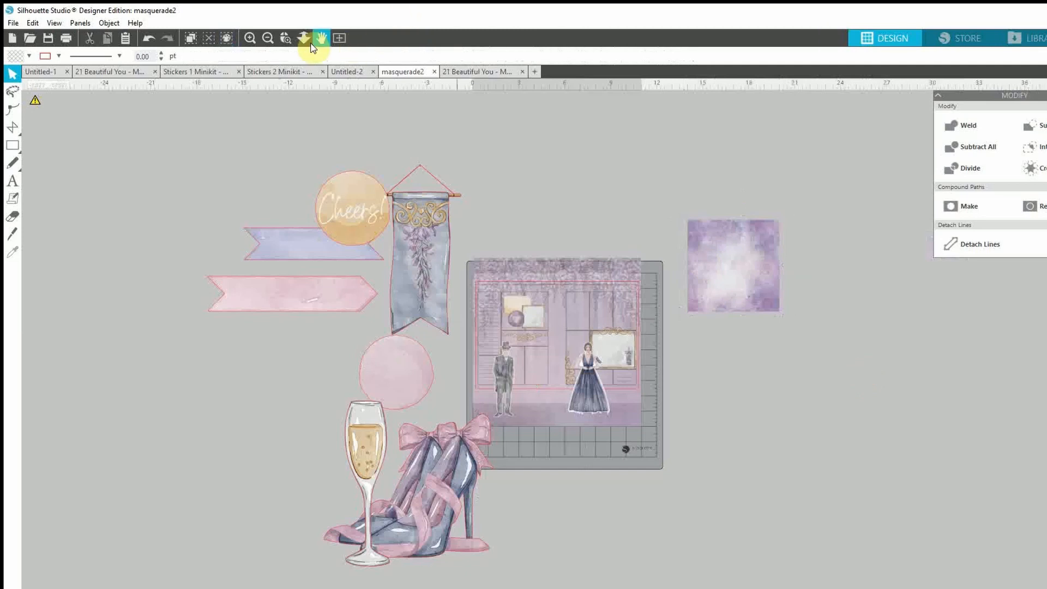
{"action": "left_click", "coordinate": [254, 39]}
{"action": "left_click", "coordinate": [254, 39]}
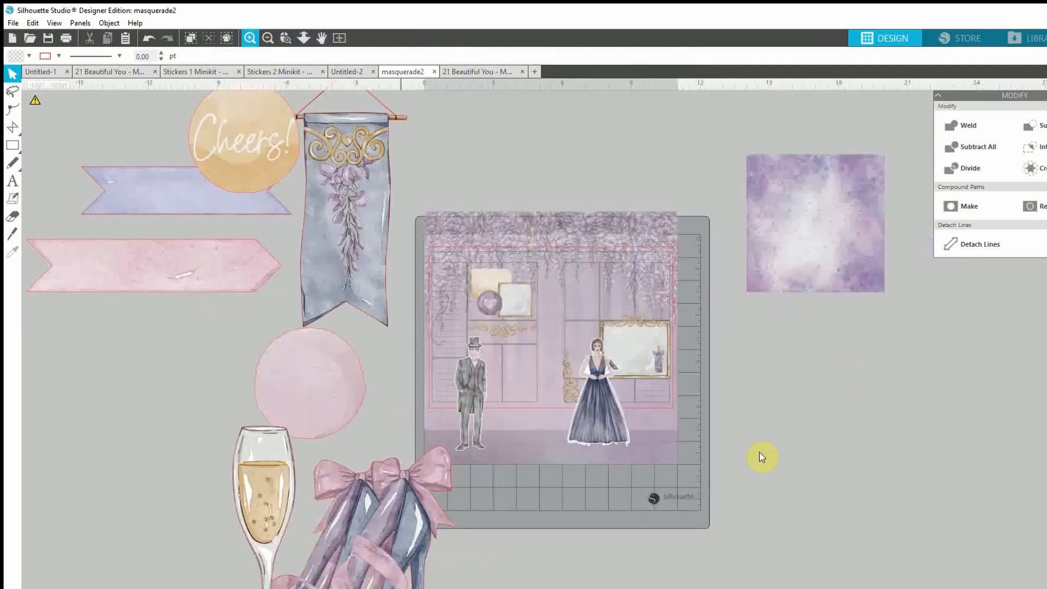
{"action": "scroll", "coordinate": [477, 334], "scroll_direction": "right", "scroll_amount": 7}
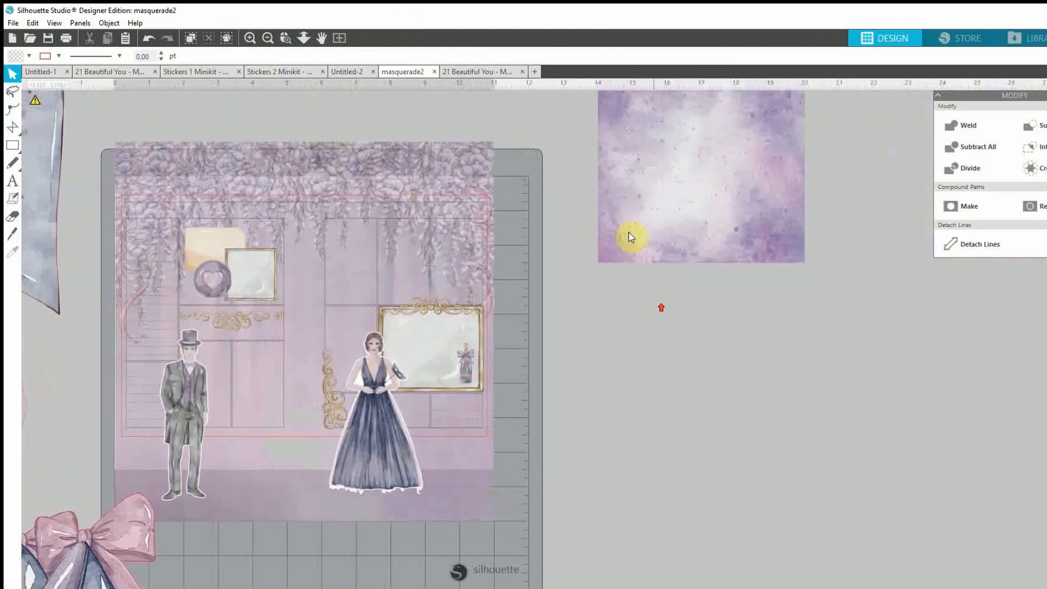
- Draw a rectangle on the purple speckled paper and set its size to 1.5 in wide by 1 in high
{"action": "scroll", "coordinate": [630, 237], "scroll_direction": "up", "scroll_amount": 3}
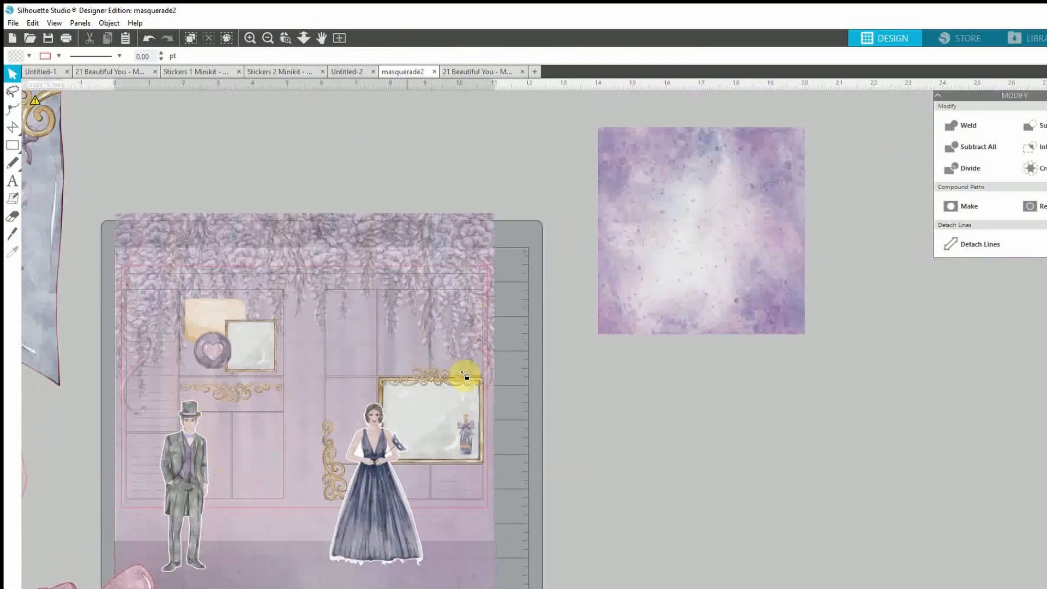
{"action": "left_click", "coordinate": [22, 152]}
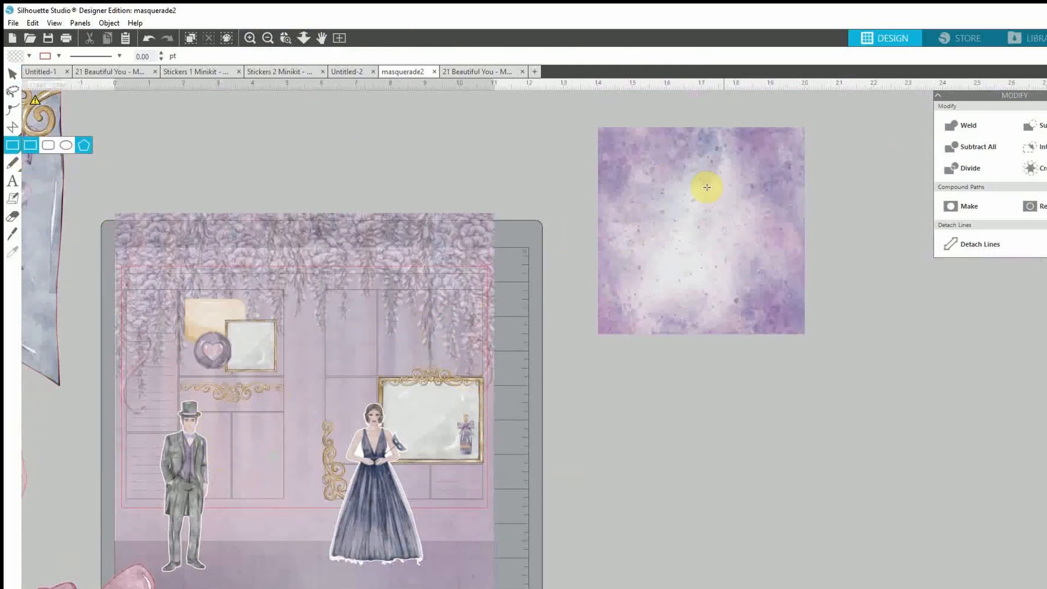
{"action": "left_click_drag", "start_coordinate": [619, 245], "coordinate": [674, 284]}
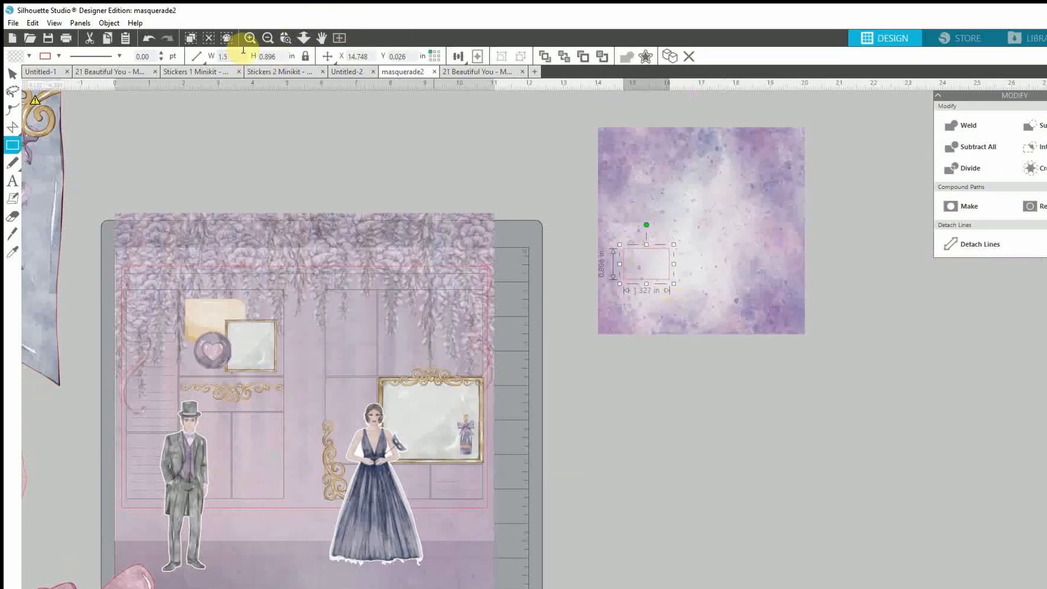
{"action": "double_click", "coordinate": [267, 57]}
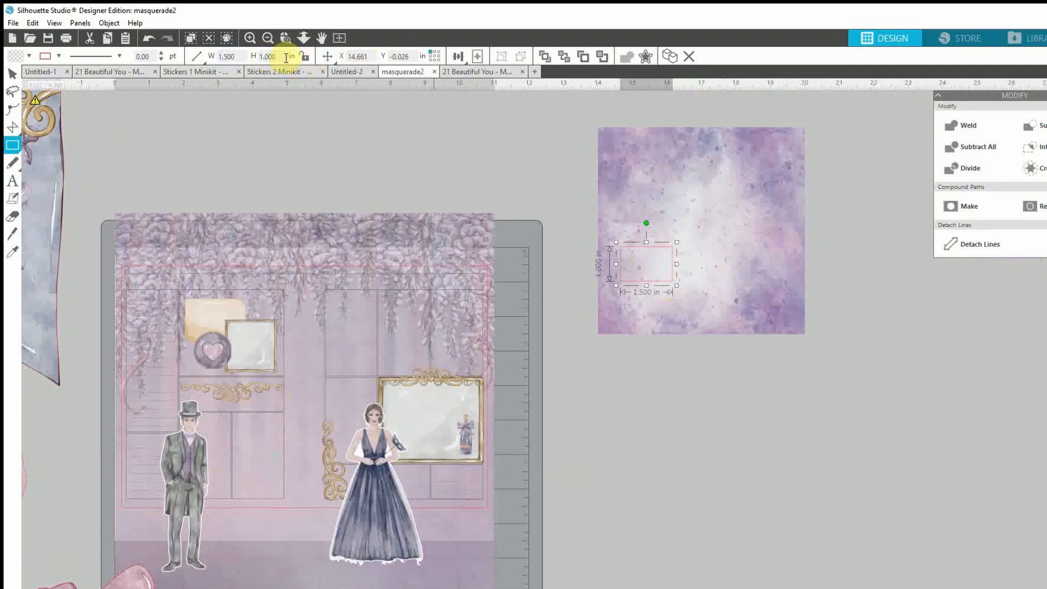
{"action": "left_click", "coordinate": [12, 73]}
{"action": "left_click", "coordinate": [842, 428]}
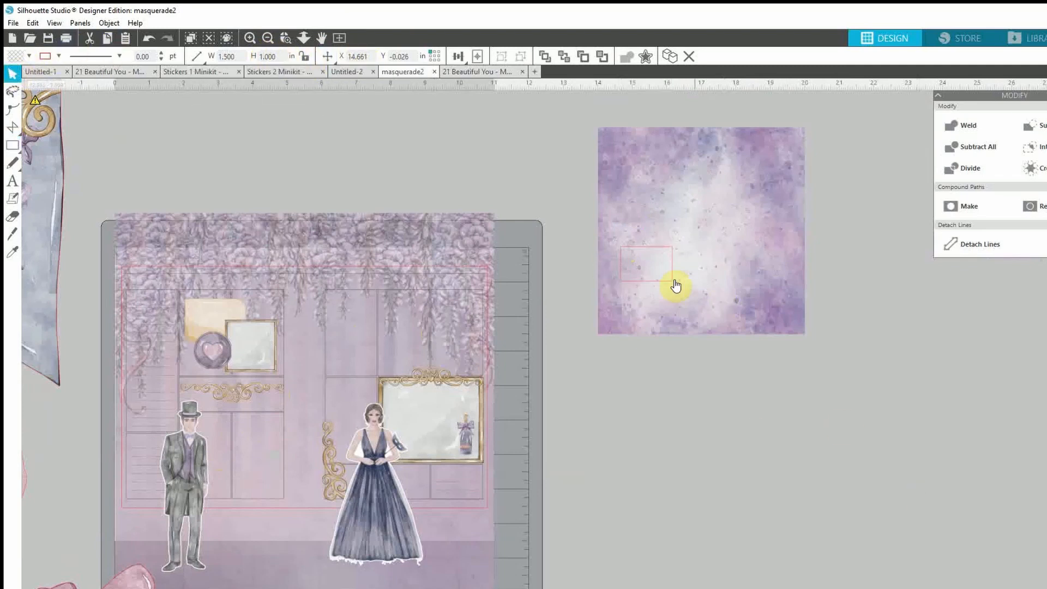
- Shift the purple paper slightly up and left behind the rectangle, and place a copy of the rectangle on the paper's upper right
{"action": "left_click_drag", "start_coordinate": [666, 281], "coordinate": [662, 259]}
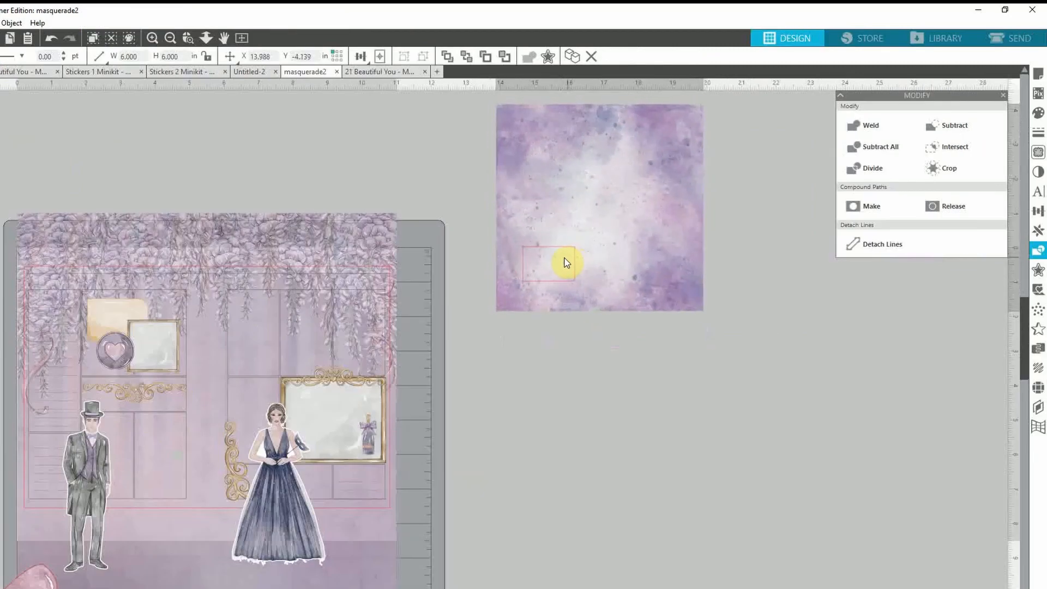
{"action": "left_click_drag", "start_coordinate": [565, 263], "coordinate": [561, 254]}
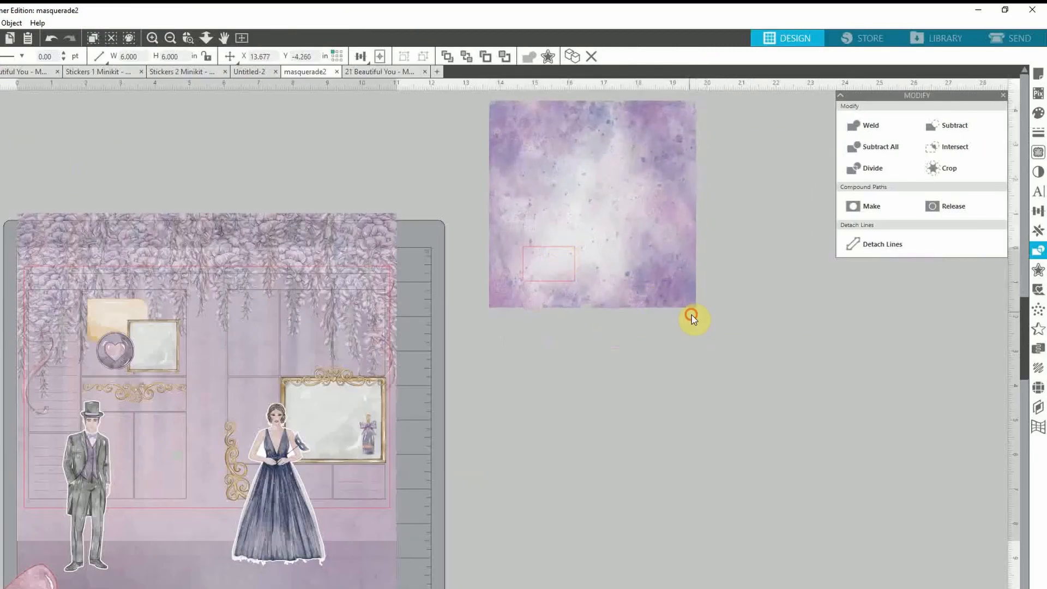
{"action": "left_click", "coordinate": [553, 282]}
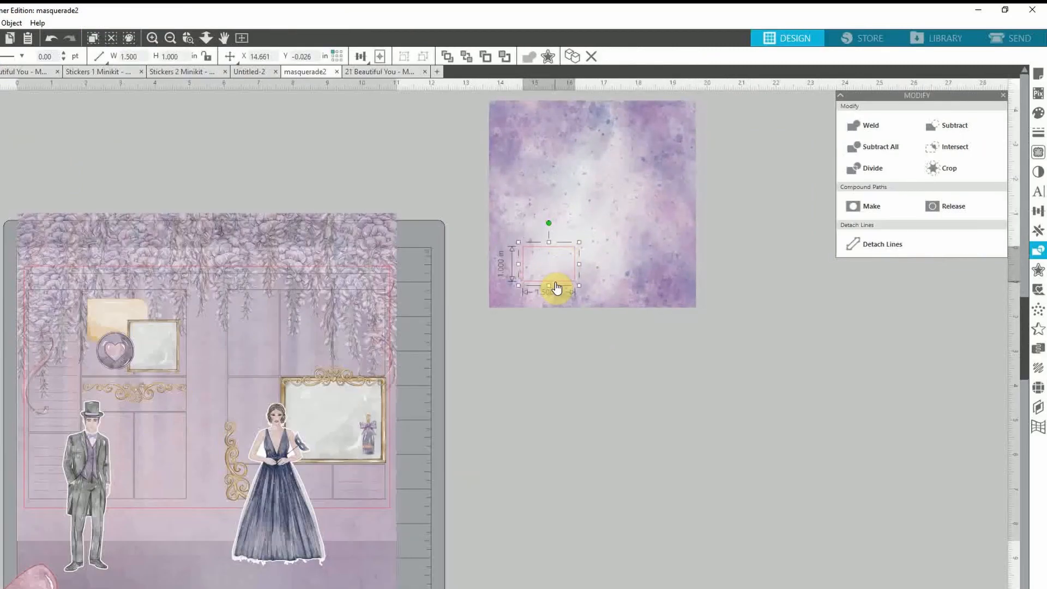
{"action": "key", "text": "ctrl+c"}
{"action": "key", "text": "ctrl+v"}
{"action": "left_click_drag", "start_coordinate": [576, 305], "coordinate": [650, 194]}
{"action": "left_click", "coordinate": [597, 306]}
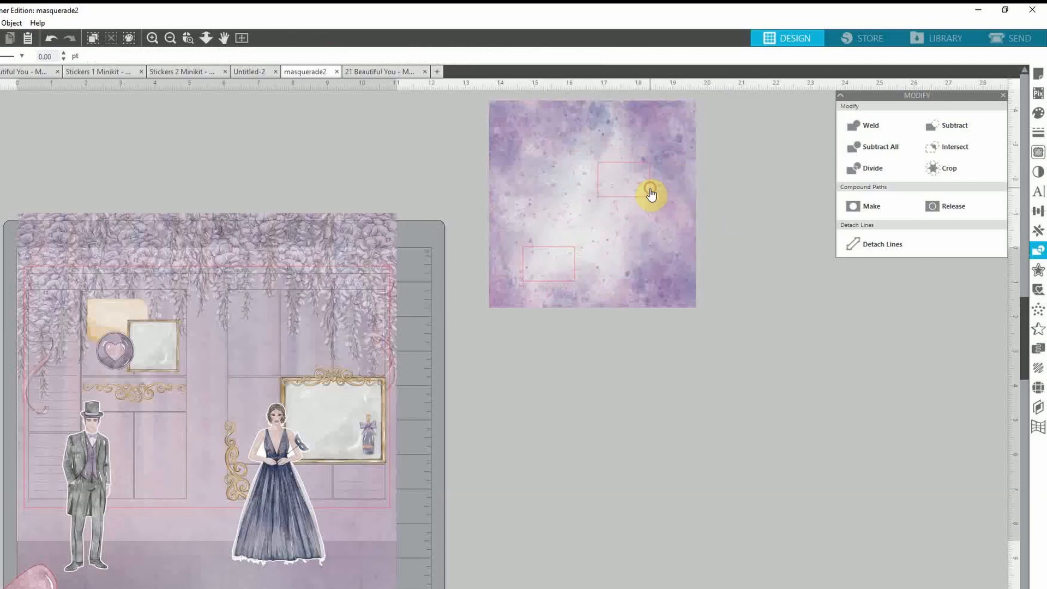
- Crop the purple paper to the two rectangles
{"action": "left_click", "coordinate": [569, 248], "text": "shift"}
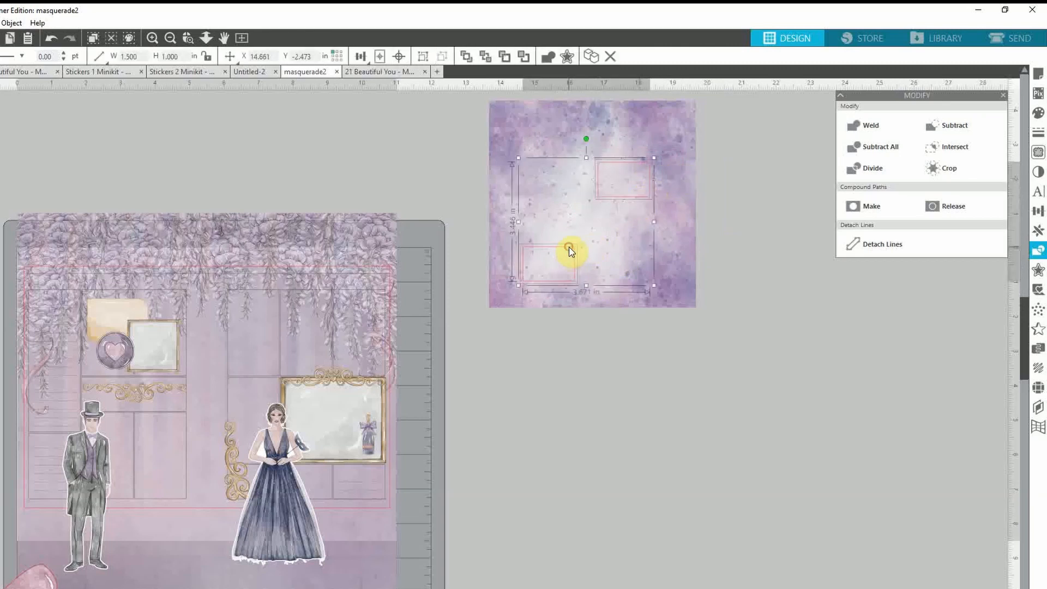
{"action": "left_click", "coordinate": [685, 267], "text": "shift"}
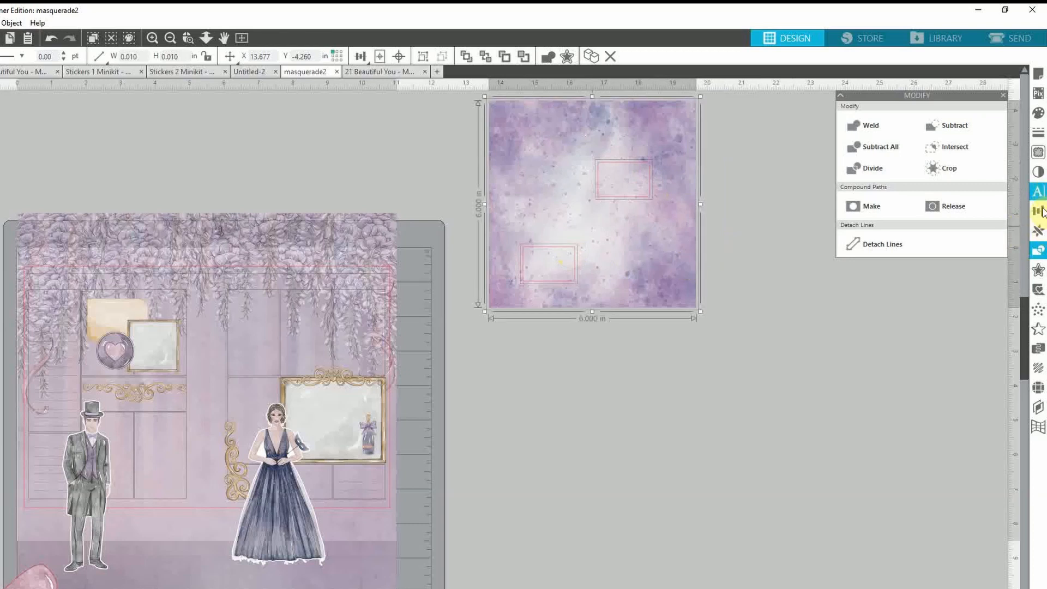
{"action": "left_click", "coordinate": [943, 166]}
{"action": "left_click", "coordinate": [702, 246]}
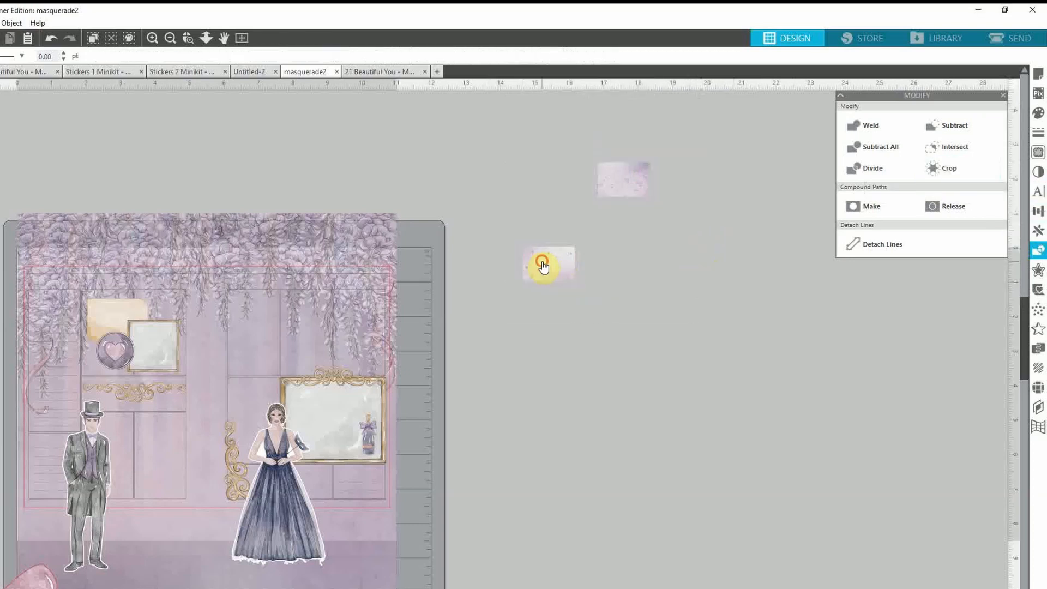
- Move the lower cropped purple piece onto the page, above the large gold frame behind the woman
{"action": "left_click_drag", "start_coordinate": [542, 264], "coordinate": [270, 342]}
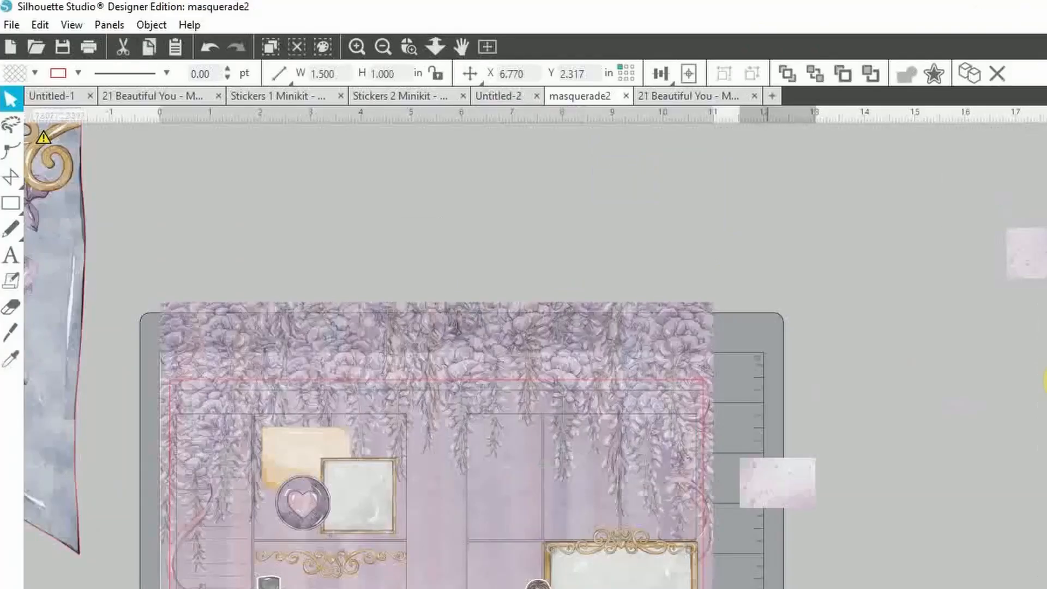
{"action": "left_click_drag", "start_coordinate": [1045, 381], "coordinate": [1012, 349]}
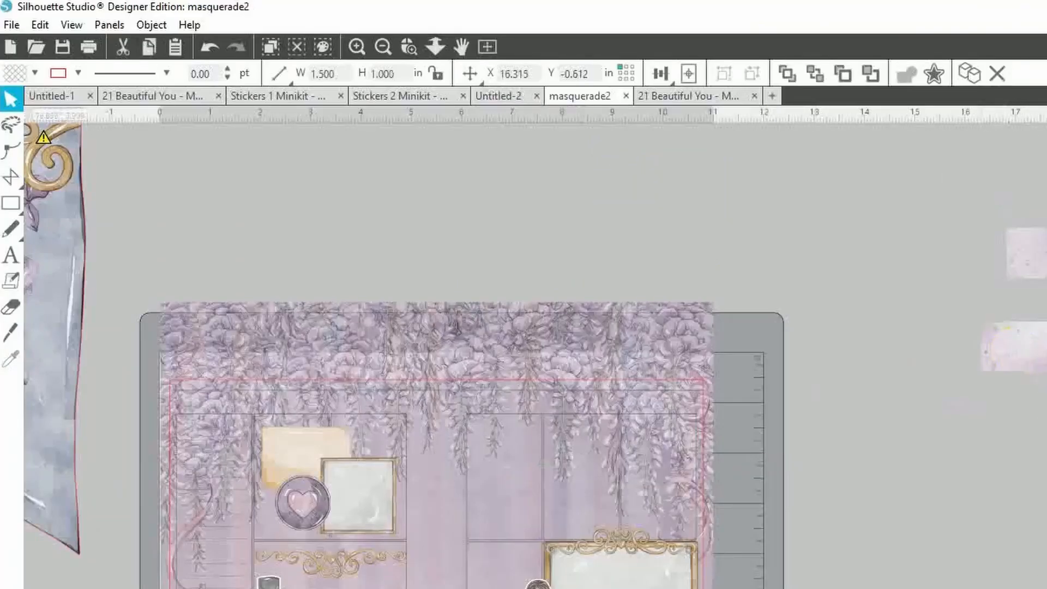
{"action": "left_click", "coordinate": [1044, 401]}
{"action": "left_click", "coordinate": [1016, 362]}
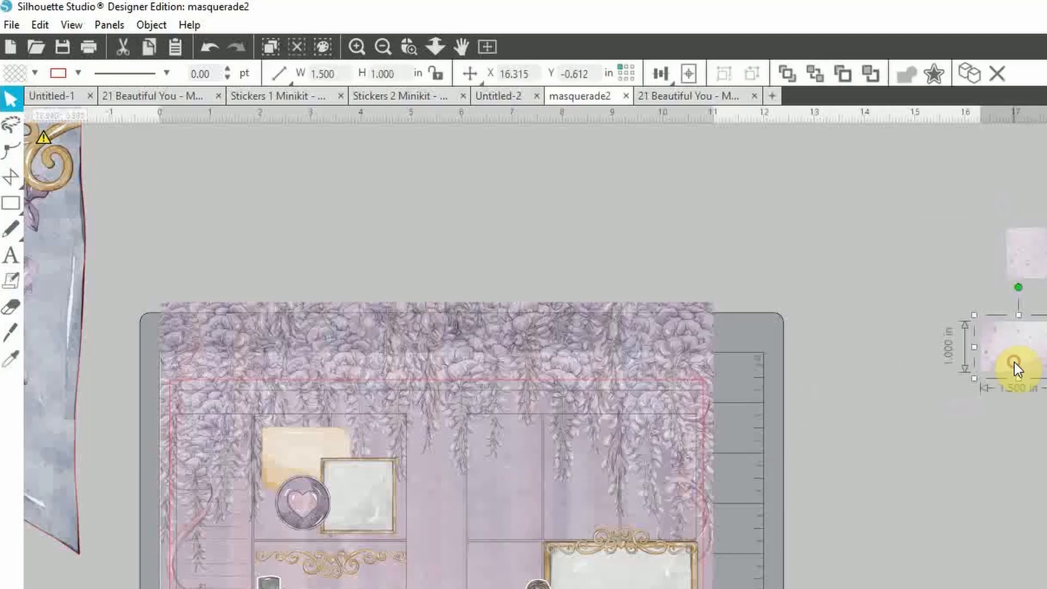
{"action": "left_click_drag", "start_coordinate": [1029, 362], "coordinate": [553, 506]}
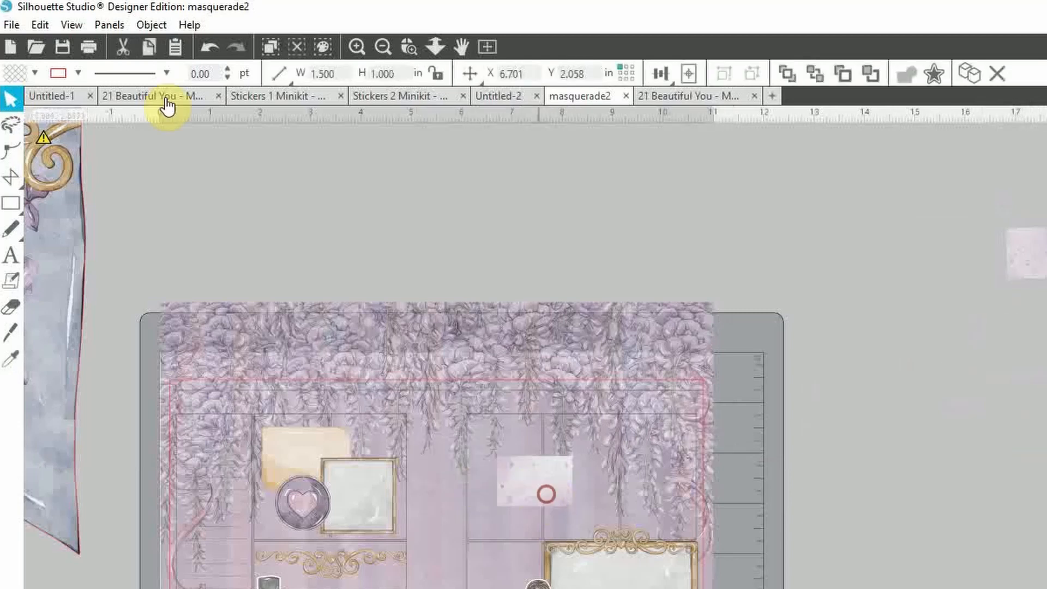
- With nothing selected, sample the dark blue from the woman figure as line color and raise the line thickness to 2.50 pt
{"action": "left_click", "coordinate": [77, 72]}
{"action": "left_click", "coordinate": [236, 106]}
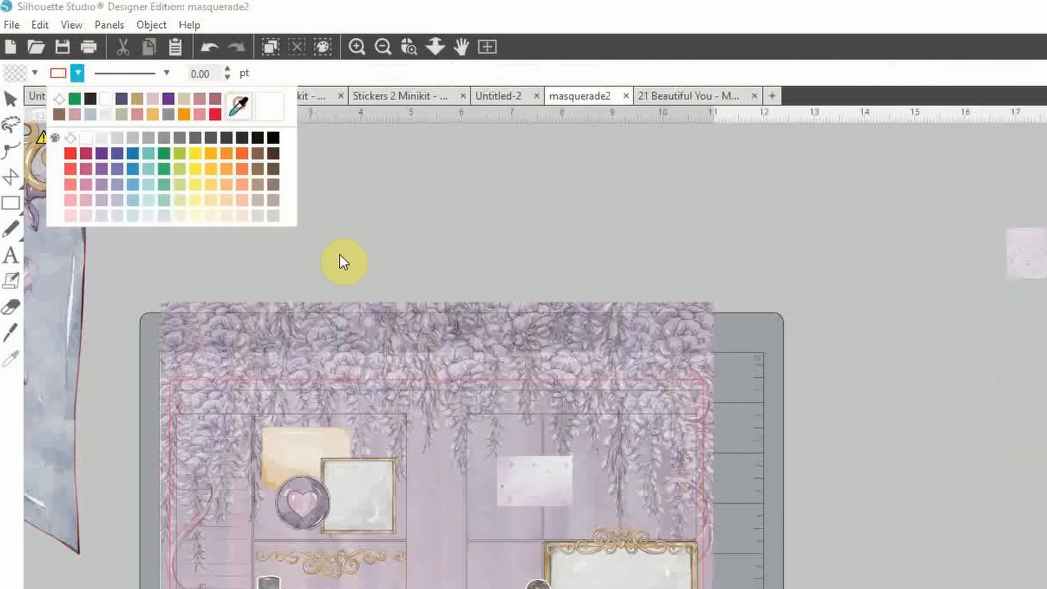
{"action": "left_click", "coordinate": [537, 585]}
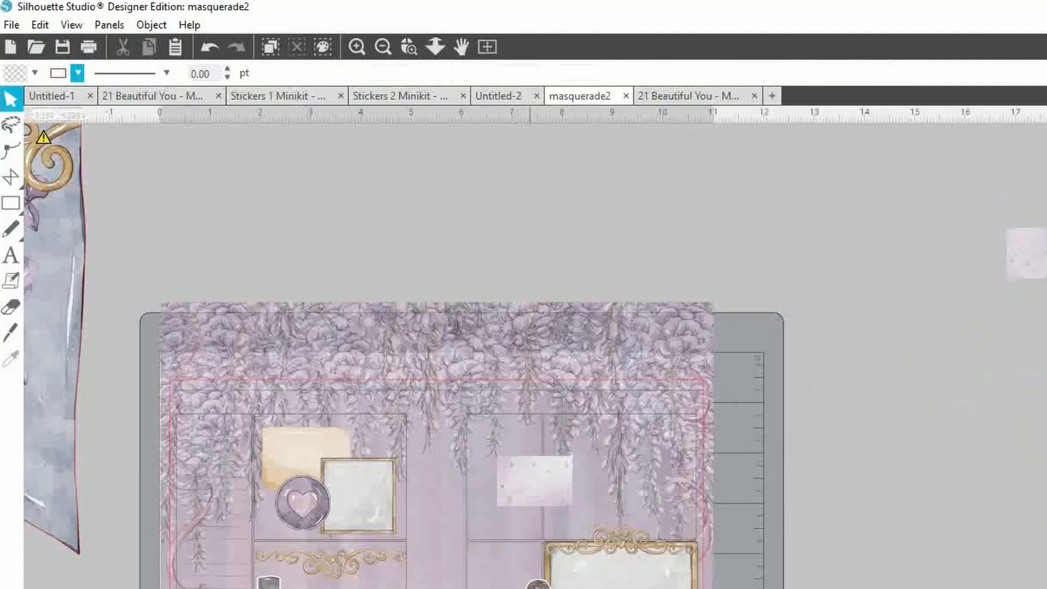
{"action": "left_click", "coordinate": [228, 68]}
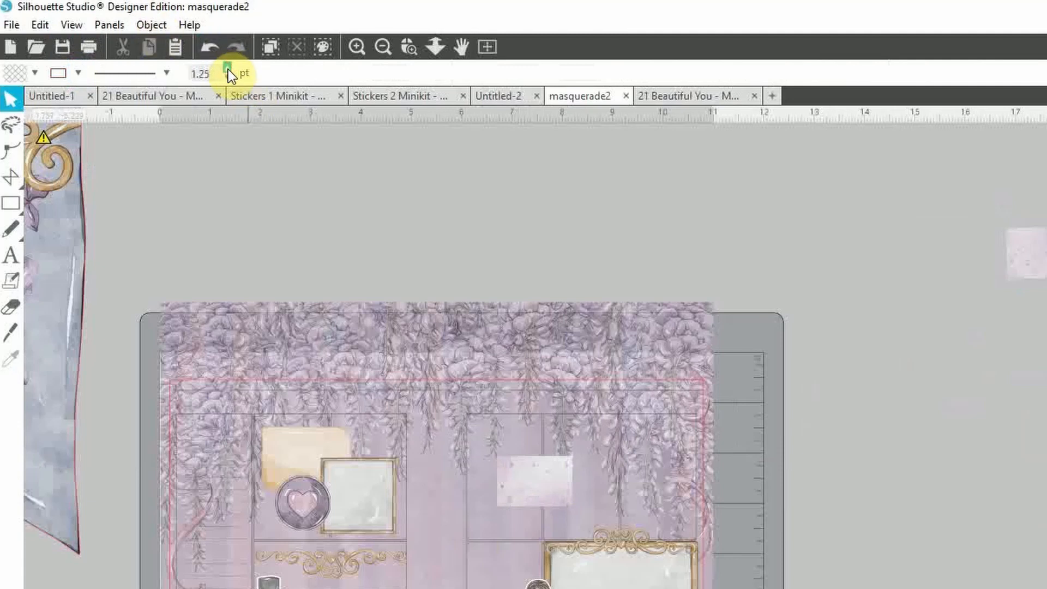
- Give the purple piece on the page the sampled dark blue outline with a thickness of 2.00 pt
{"action": "left_click", "coordinate": [519, 496]}
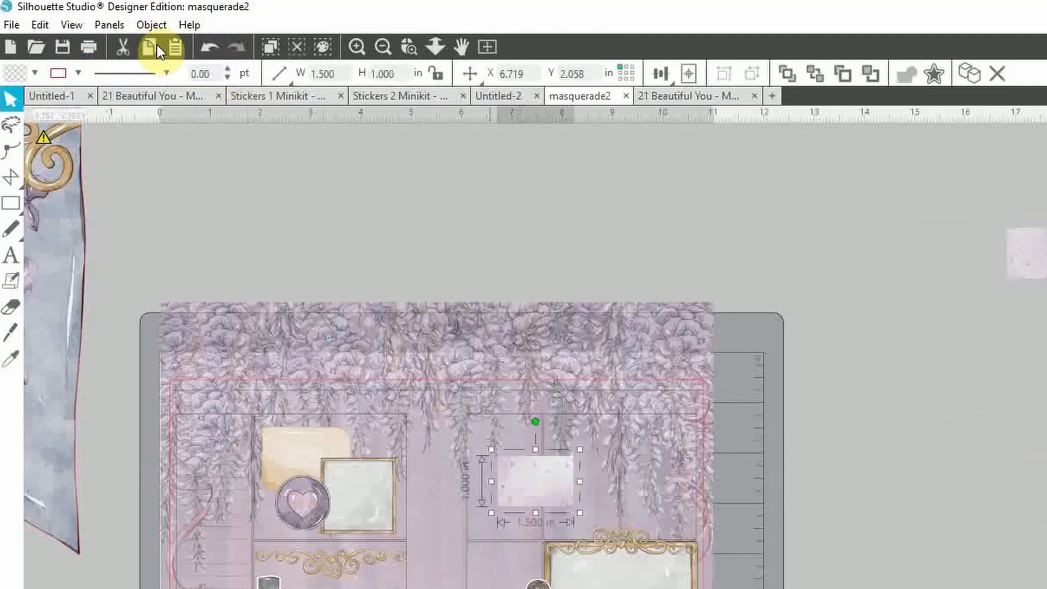
{"action": "left_click", "coordinate": [78, 74]}
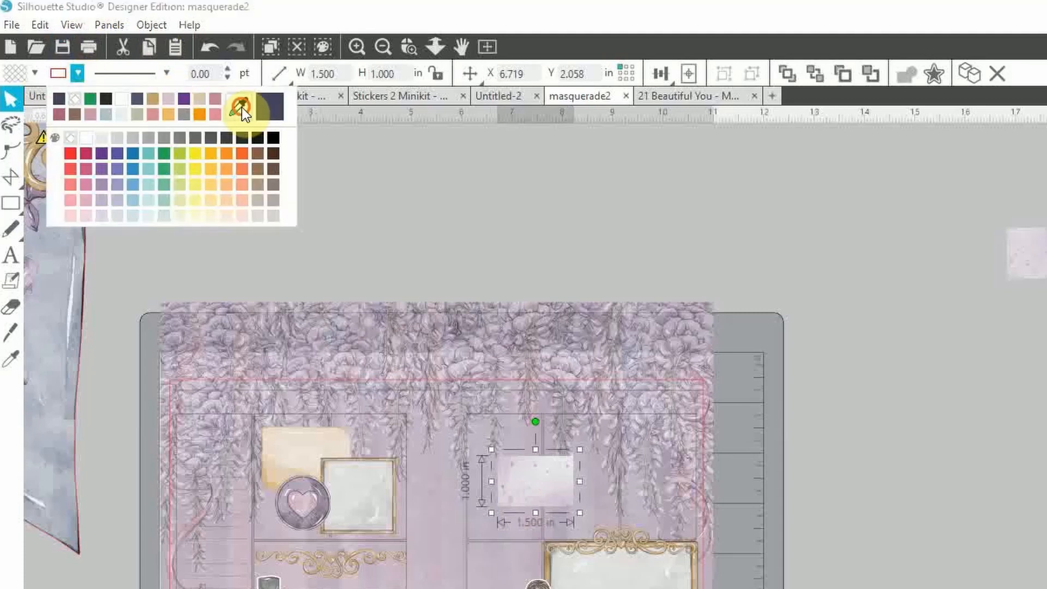
{"action": "left_click", "coordinate": [64, 100]}
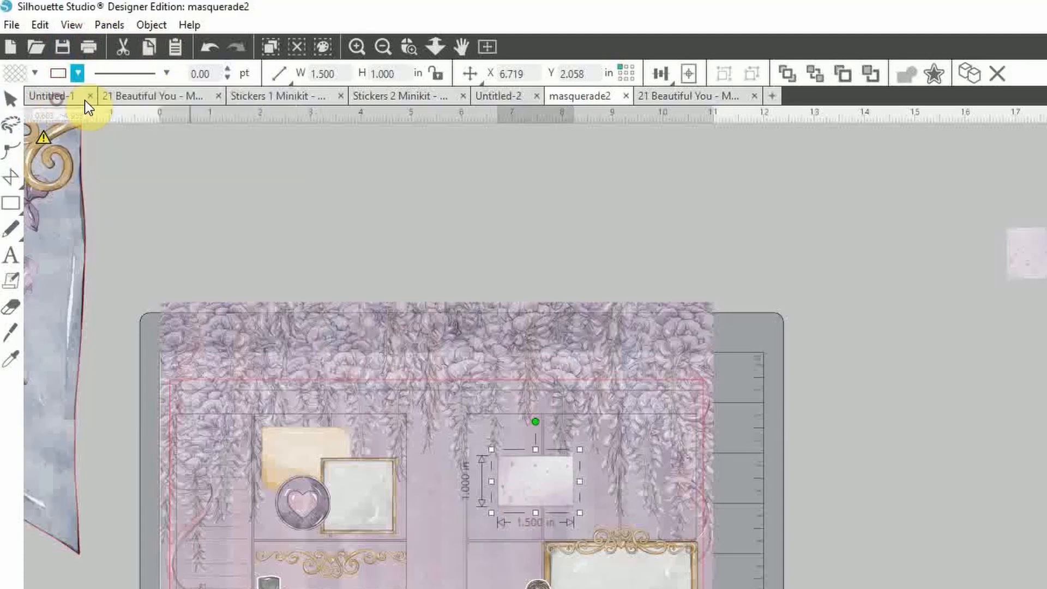
{"action": "left_click", "coordinate": [230, 70]}
{"action": "left_click", "coordinate": [230, 70]}
{"action": "left_click", "coordinate": [230, 70]}
{"action": "left_click", "coordinate": [229, 70]}
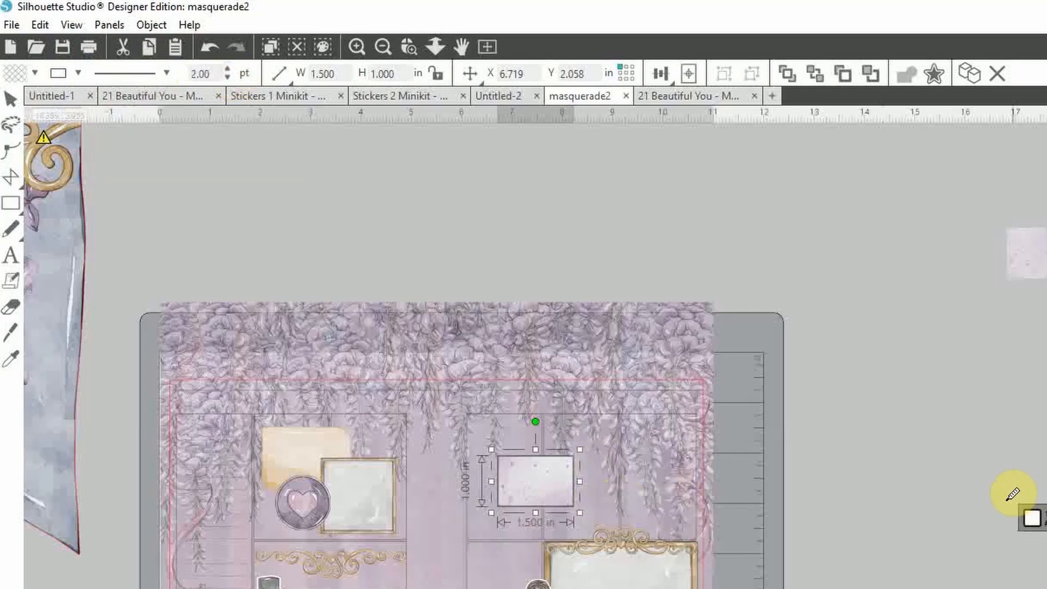
{"action": "left_click", "coordinate": [11, 98]}
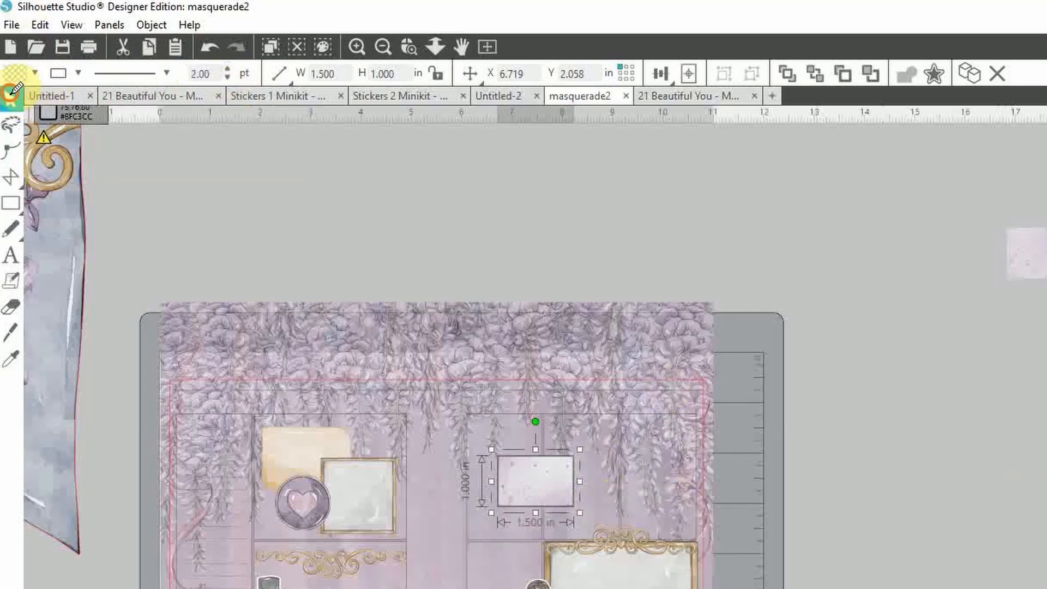
{"action": "left_click", "coordinate": [936, 369]}
- Change the purple piece's outline to the sharp corner style
{"action": "left_click", "coordinate": [560, 495]}
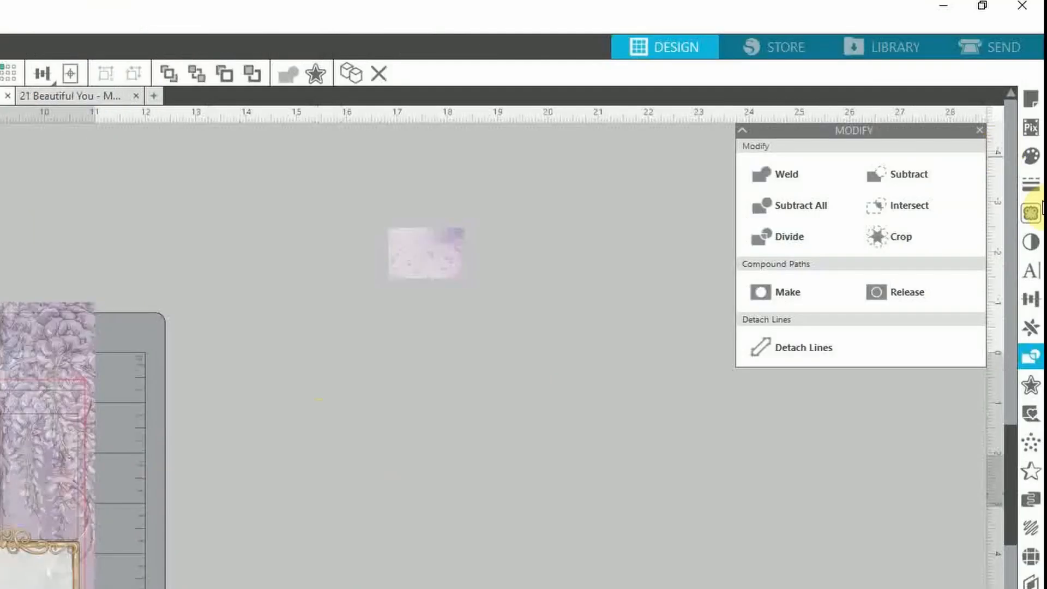
{"action": "left_click", "coordinate": [1032, 186]}
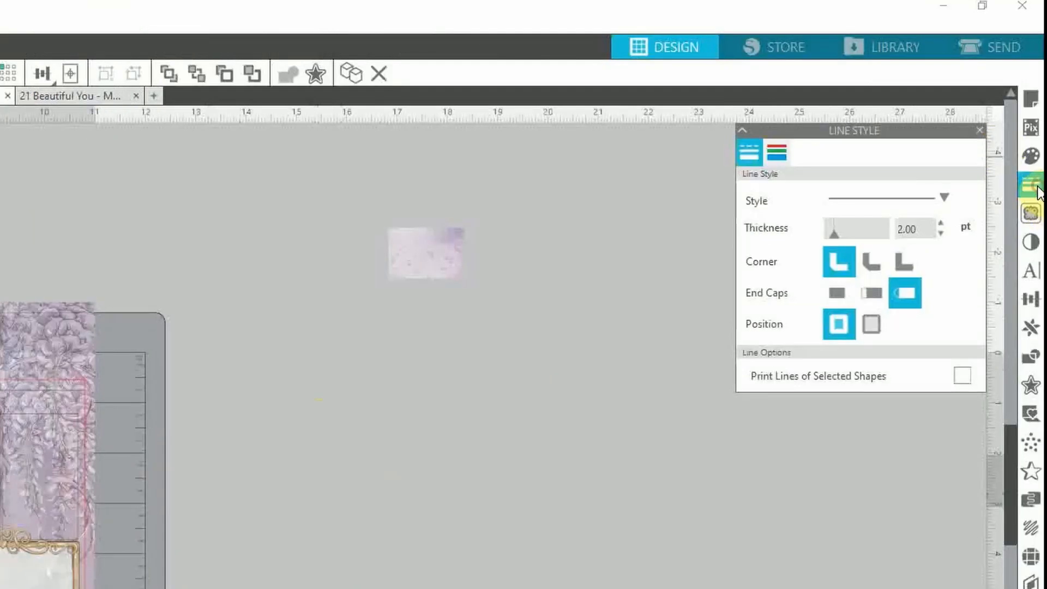
{"action": "left_click", "coordinate": [904, 269]}
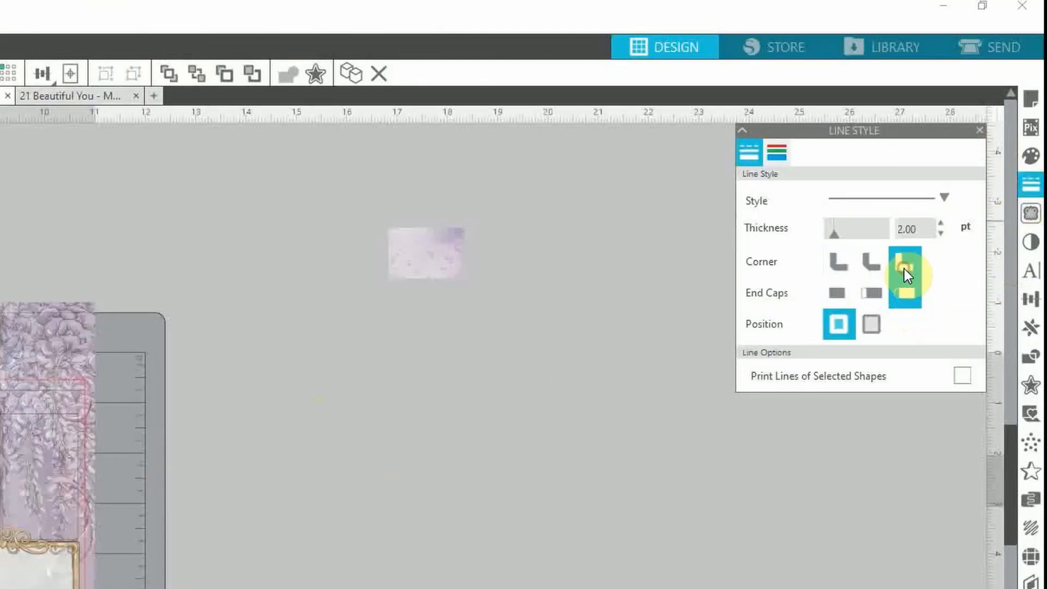
{"action": "left_click", "coordinate": [499, 380]}
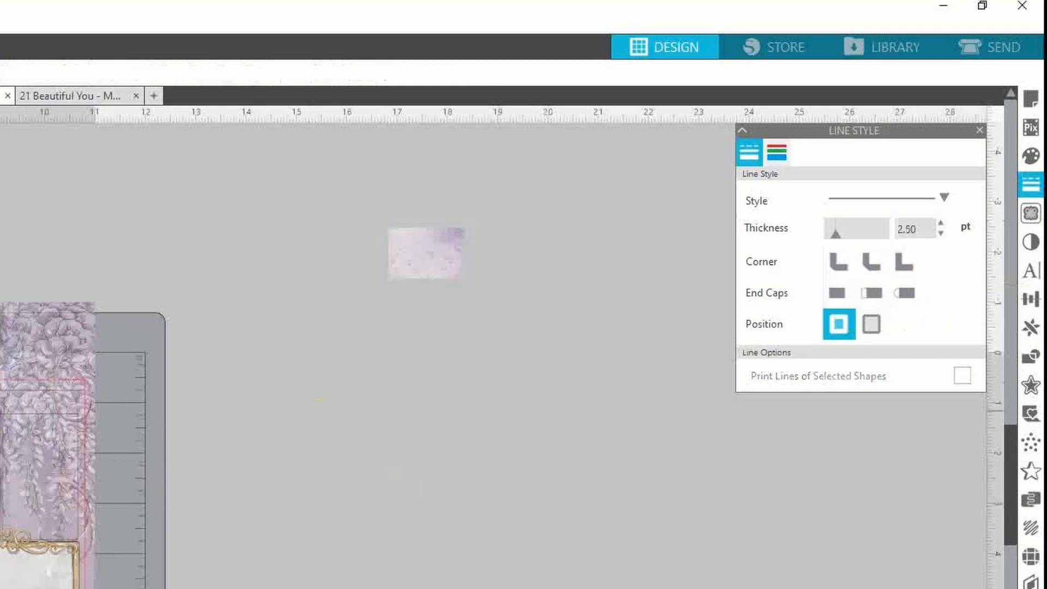
- Increase the purple piece's outline to 3.00 pt and move the piece slightly down and left on the page
{"action": "left_click", "coordinate": [1, 465]}
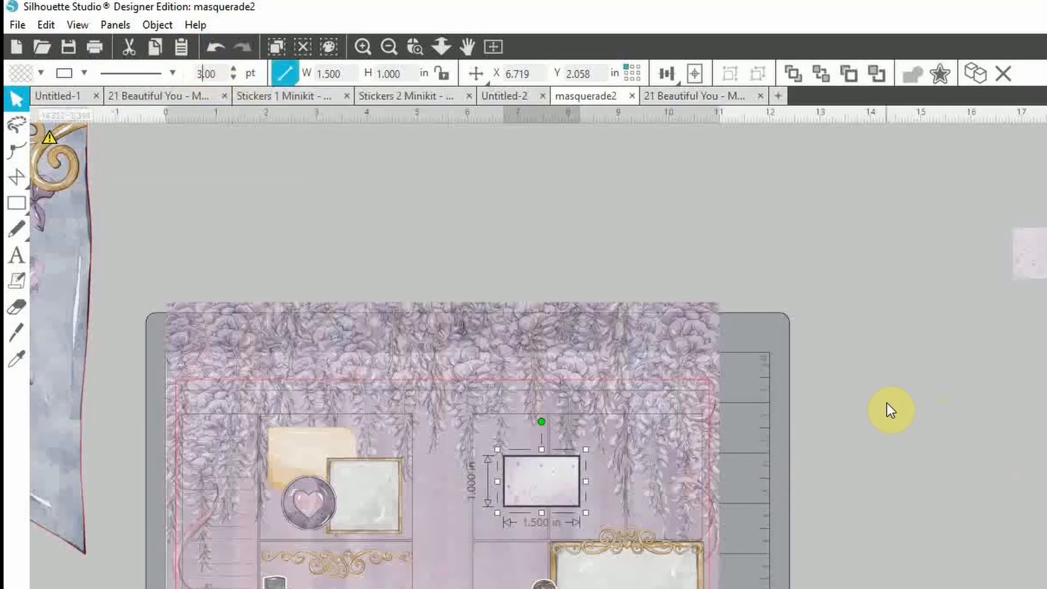
{"action": "left_click", "coordinate": [888, 425]}
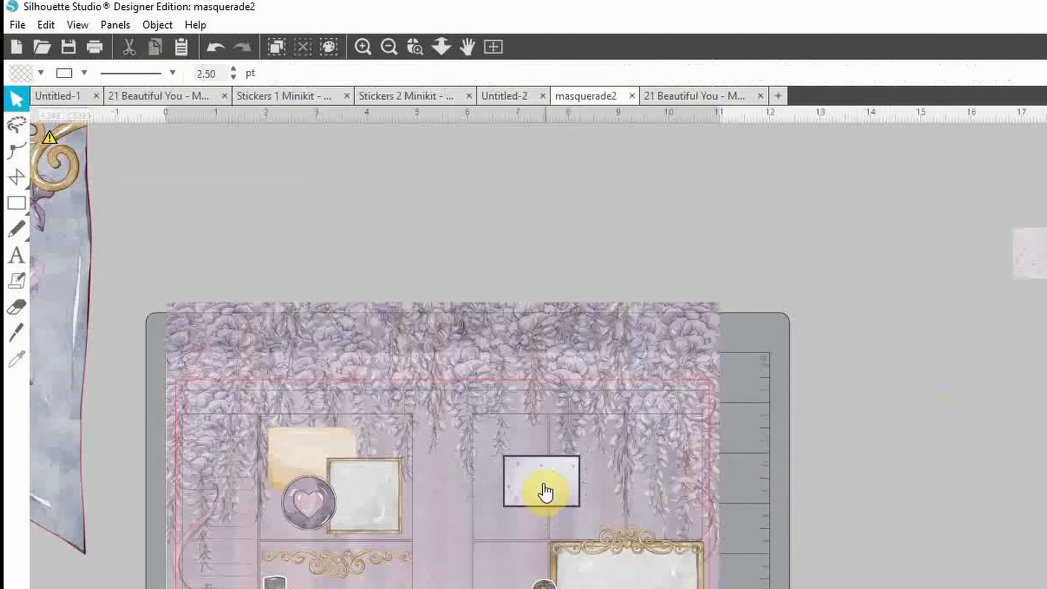
{"action": "mouse_move", "coordinate": [545, 503]}
{"action": "left_mouse_down"}
{"action": "mouse_move", "coordinate": [587, 493]}
{"action": "mouse_move", "coordinate": [535, 498]}
{"action": "mouse_move", "coordinate": [536, 511]}
{"action": "left_mouse_up"}
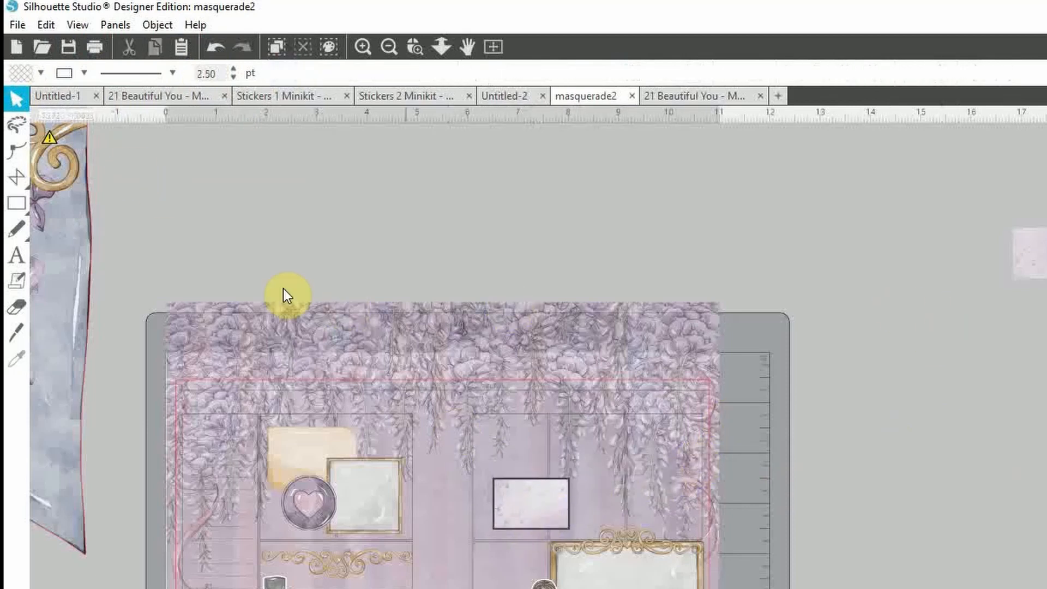
- Draw a rectangle in the empty area beside the page and size it to 1.5 in wide and 1 in high
{"action": "left_click", "coordinate": [28, 204]}
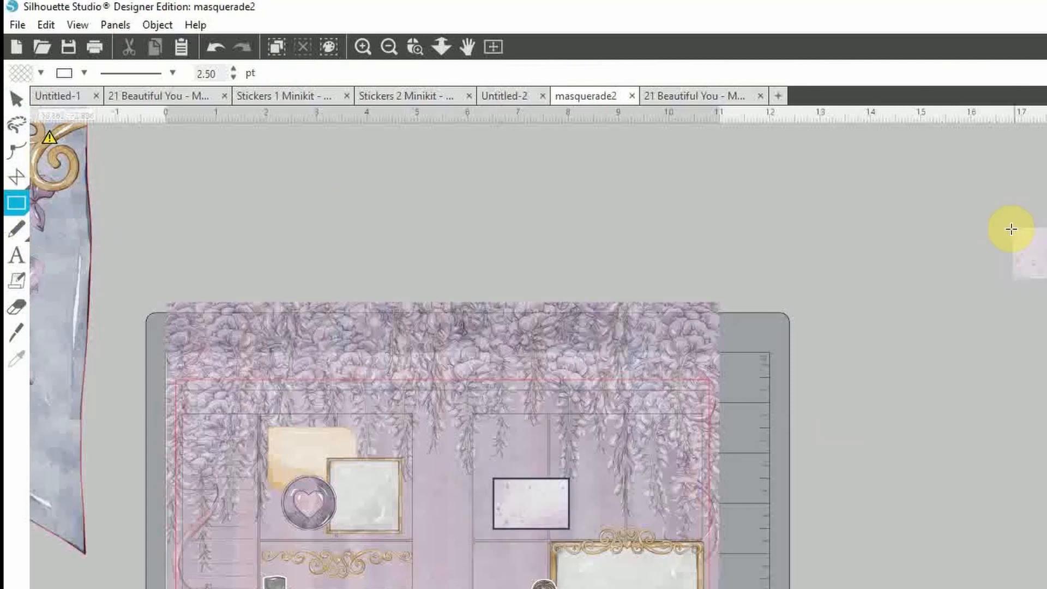
{"action": "left_click_drag", "start_coordinate": [809, 220], "coordinate": [906, 310]}
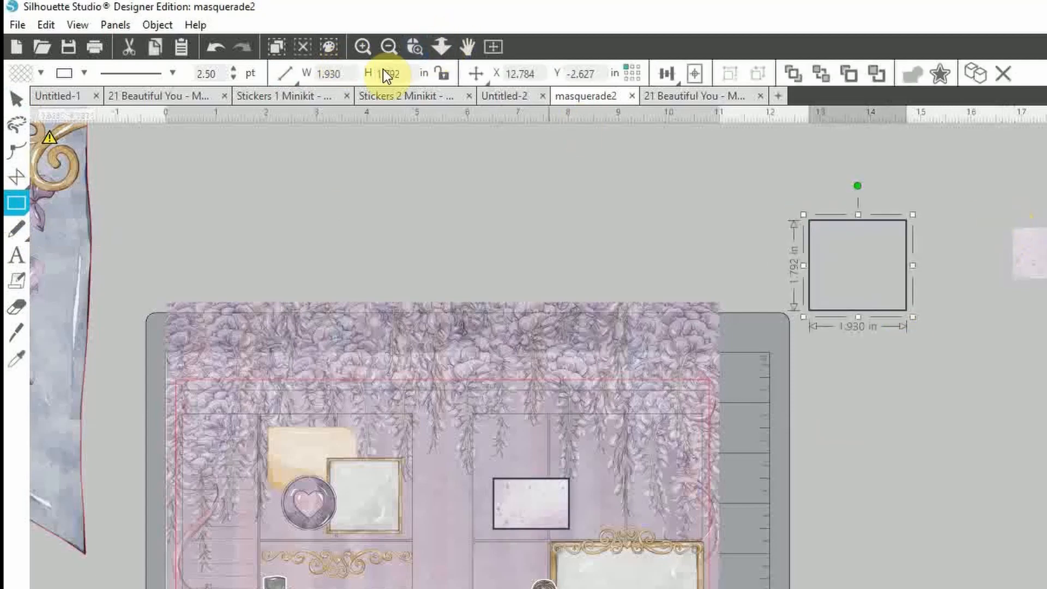
{"action": "type", "text": "1.5"}
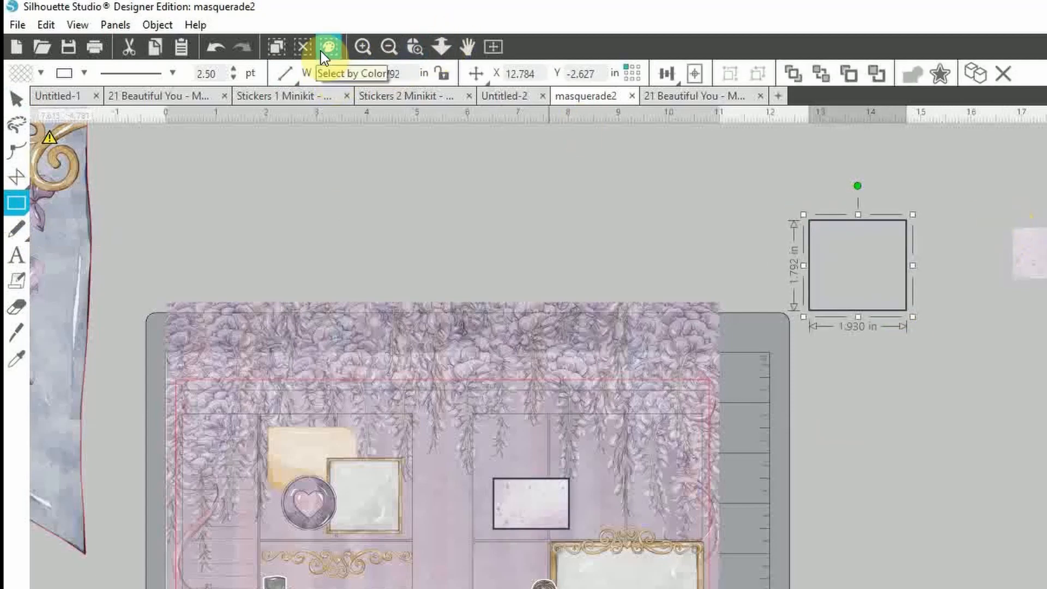
{"action": "left_click", "coordinate": [400, 75]}
{"action": "left_click", "coordinate": [400, 76]}
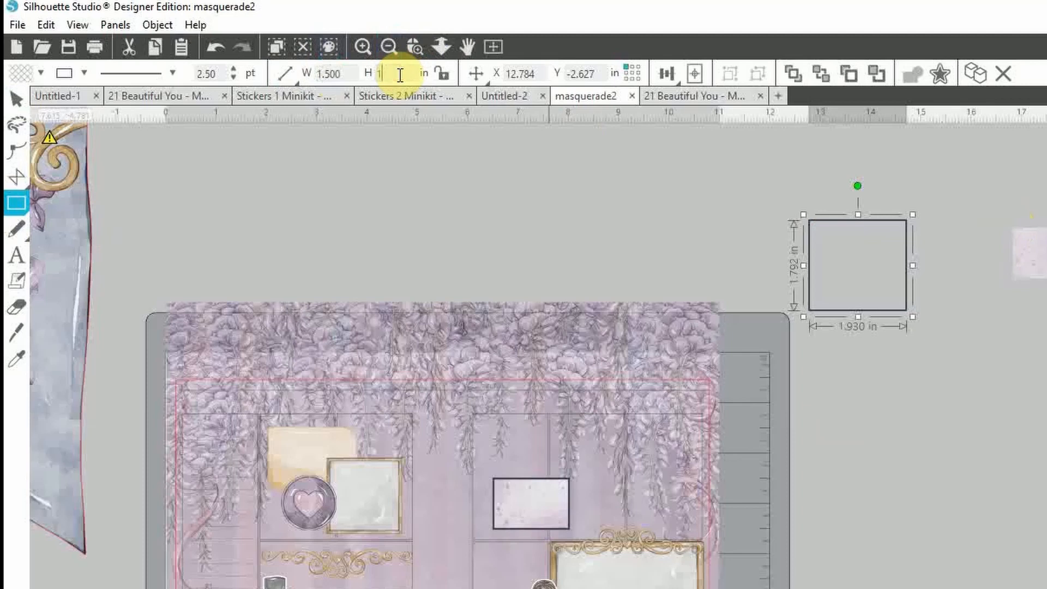
{"action": "type", "text": "1"}
{"action": "key", "text": "Return"}
- Fill the new rectangle with white and center it together with the loose purple paper piece
{"action": "left_click", "coordinate": [40, 71]}
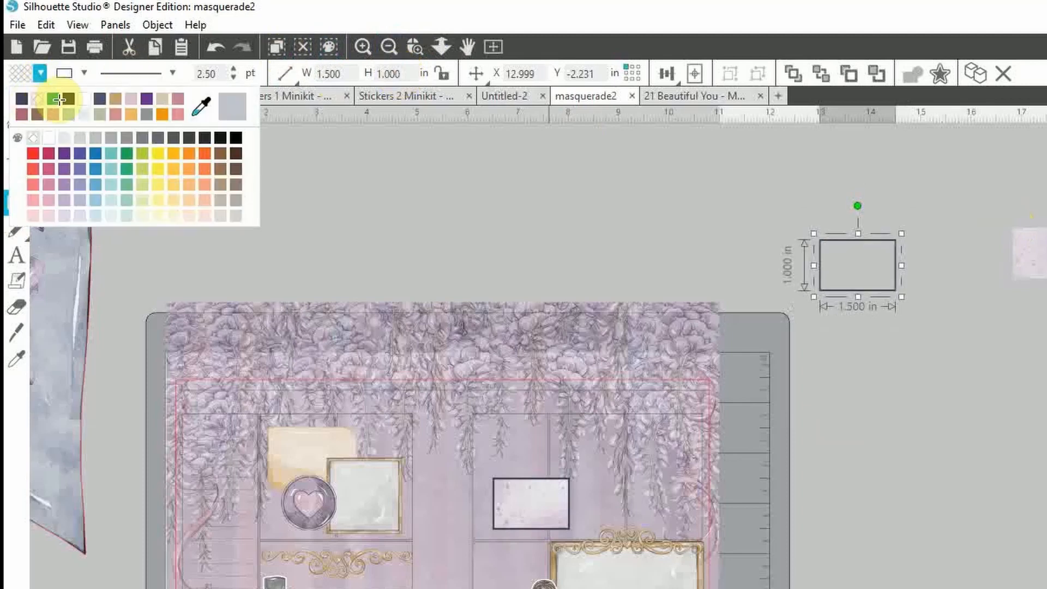
{"action": "left_click", "coordinate": [84, 99]}
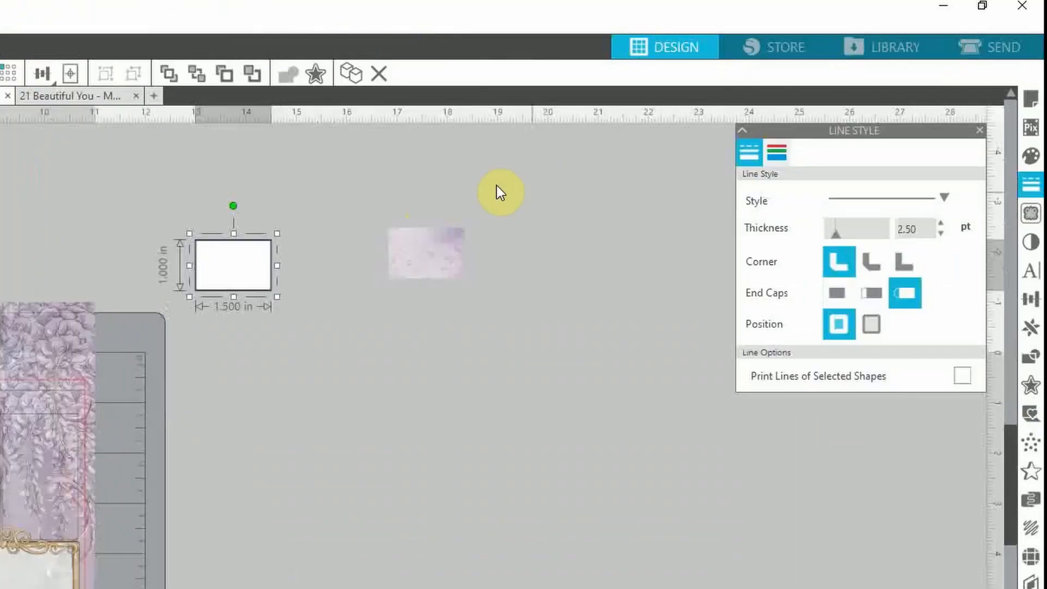
{"action": "left_click_drag", "start_coordinate": [135, 178], "coordinate": [525, 347]}
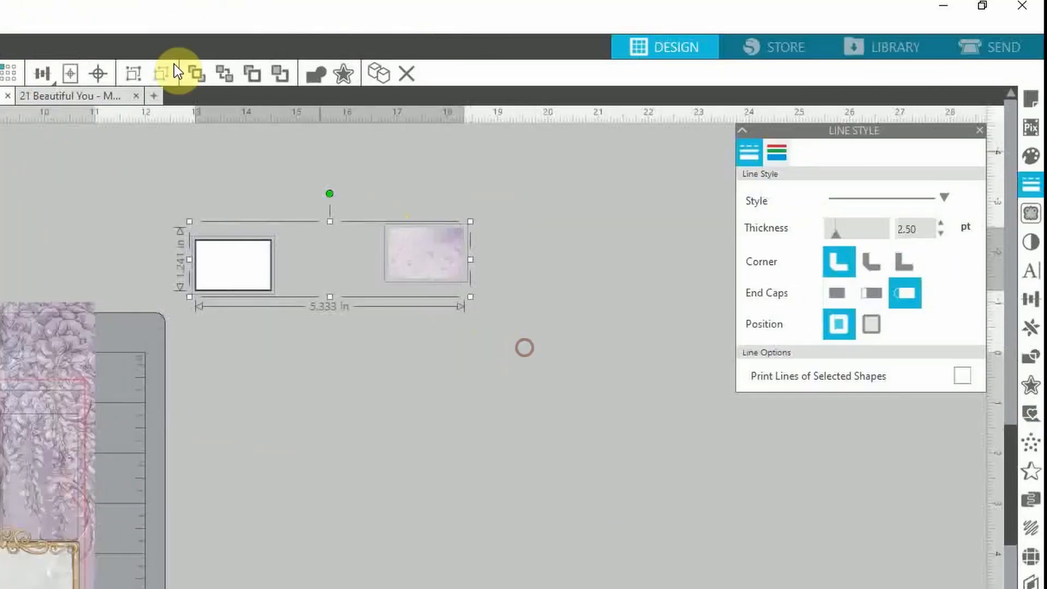
{"action": "left_click", "coordinate": [99, 74]}
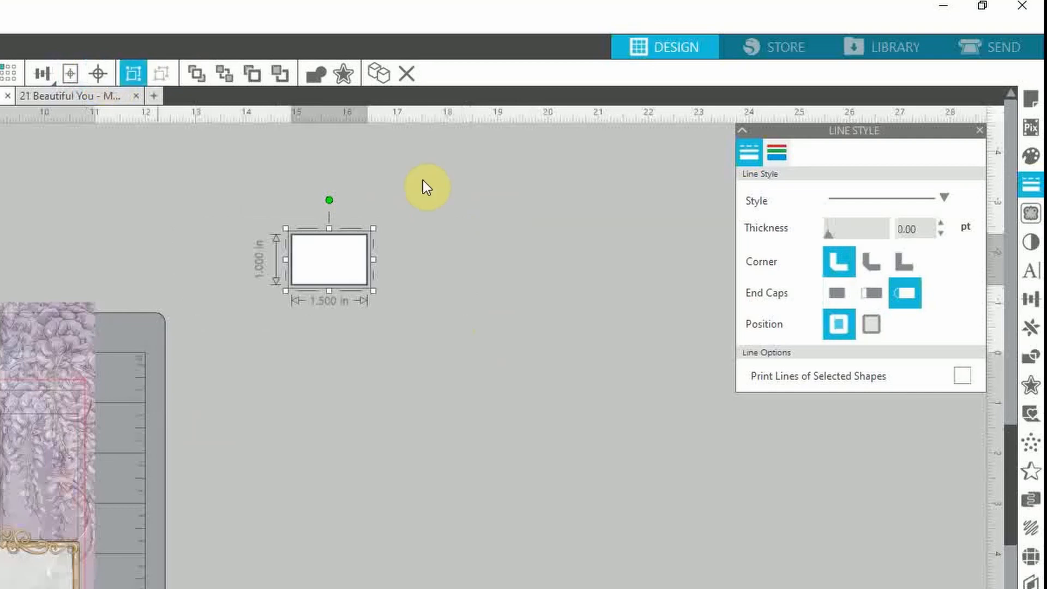
- Set the white rectangle's fill transparency to 56% over the purple paper piece
{"action": "left_click", "coordinate": [145, 273]}
{"action": "left_click", "coordinate": [339, 273]}
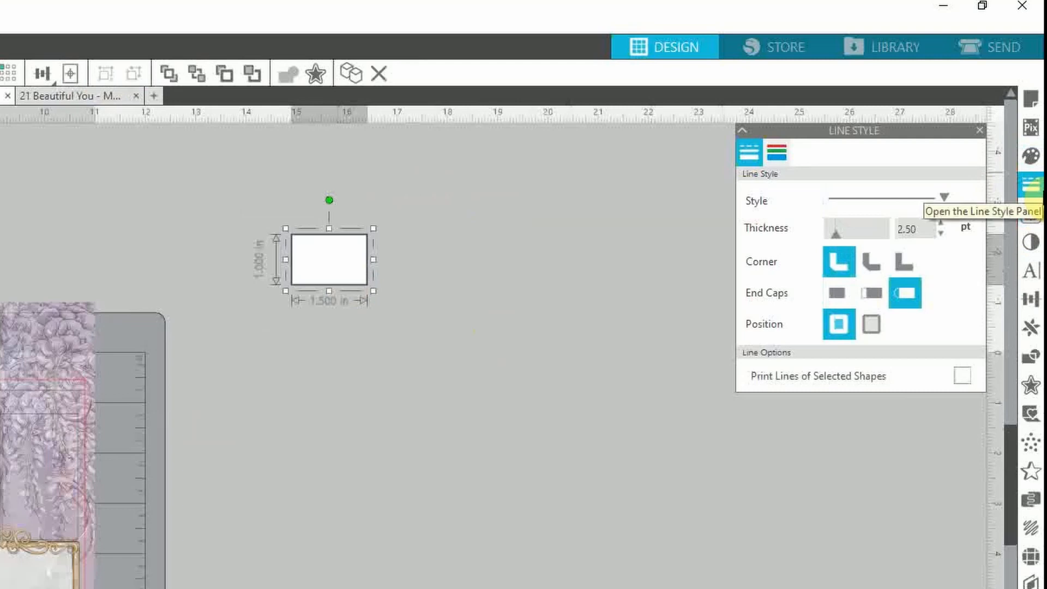
{"action": "left_click", "coordinate": [1029, 162]}
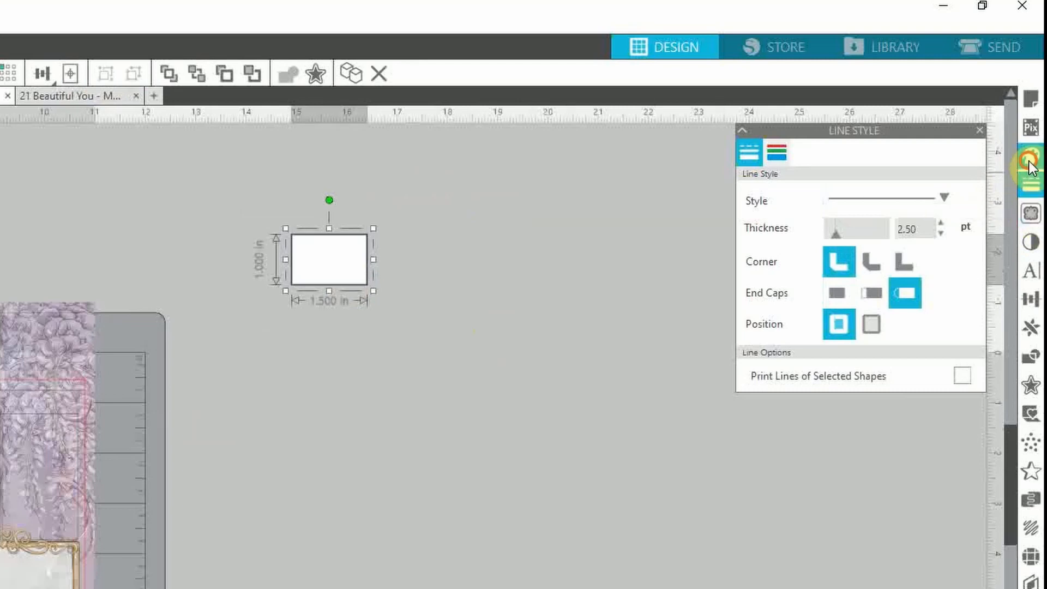
{"action": "left_click_drag", "start_coordinate": [831, 381], "coordinate": [862, 378]}
{"action": "left_click", "coordinate": [493, 372]}
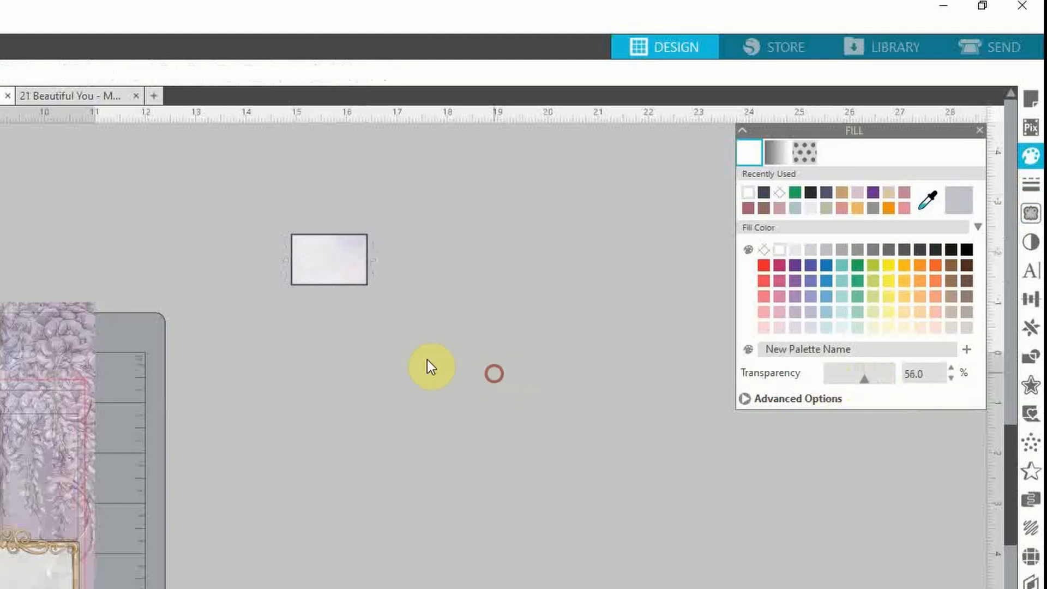
- Group the translucent rectangle with its purple paper piece and move the card onto the page beside the man figure
{"action": "left_click_drag", "start_coordinate": [249, 177], "coordinate": [506, 376]}
{"action": "right_click", "coordinate": [330, 240]}
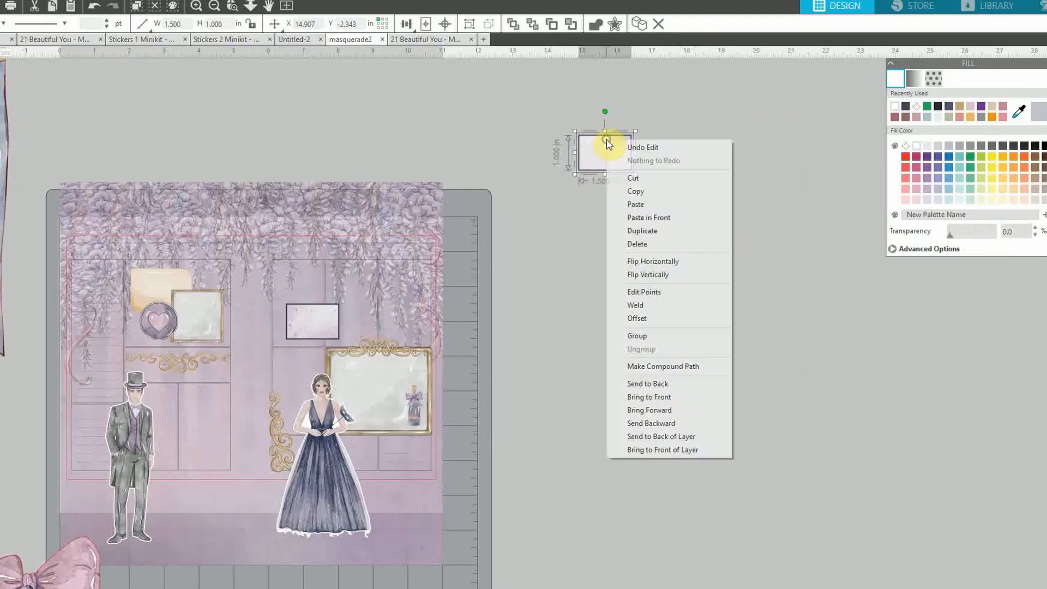
{"action": "left_click", "coordinate": [457, 533]}
{"action": "left_click_drag", "start_coordinate": [598, 142], "coordinate": [166, 408]}
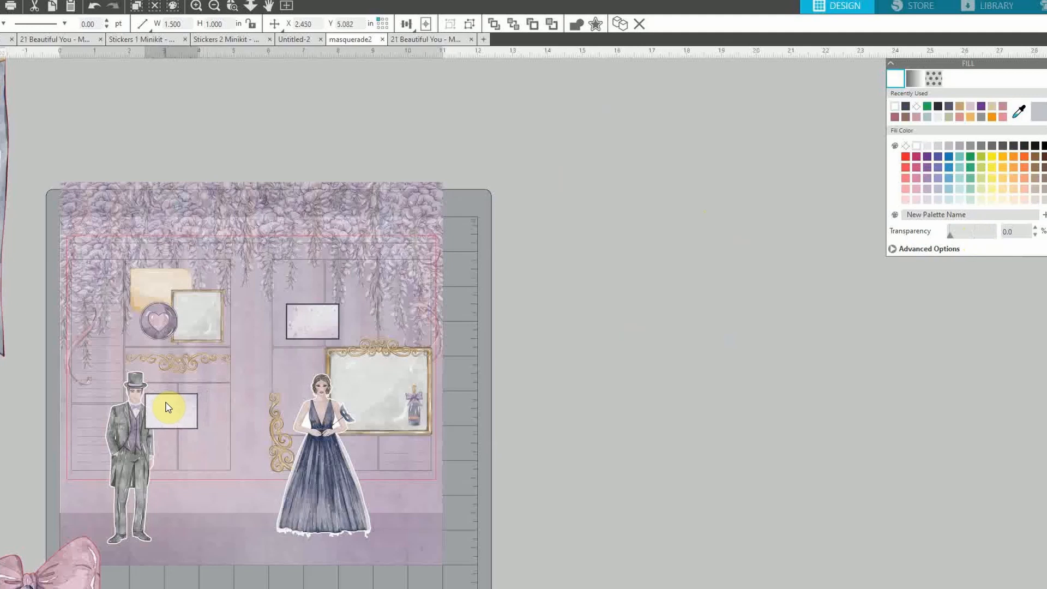
- Match the new card's outline to the other card by setting it to 3.00 pt with sharp corners
{"action": "left_click", "coordinate": [642, 390]}
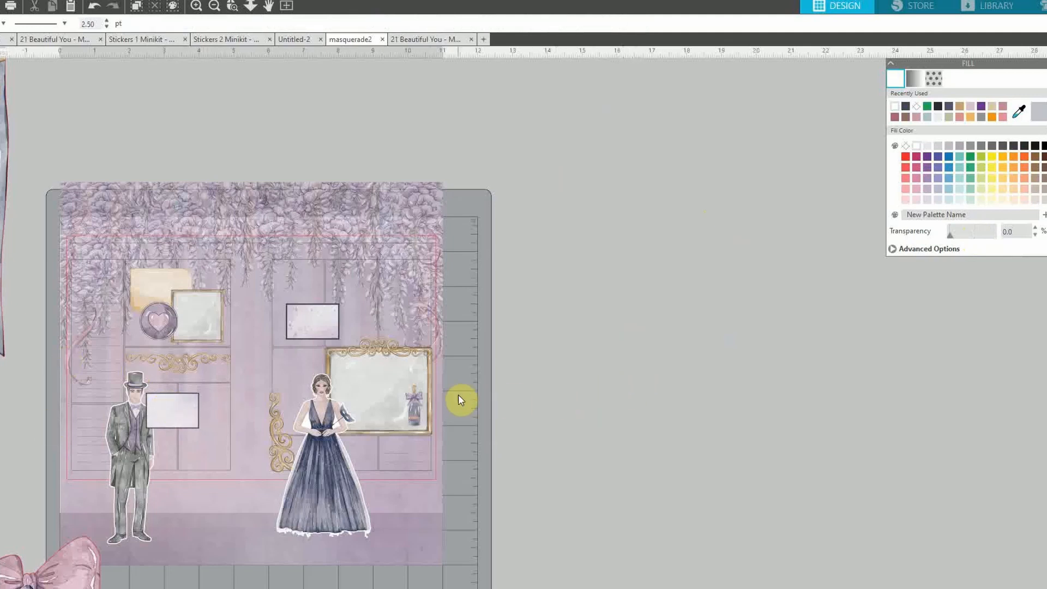
{"action": "left_click", "coordinate": [183, 411]}
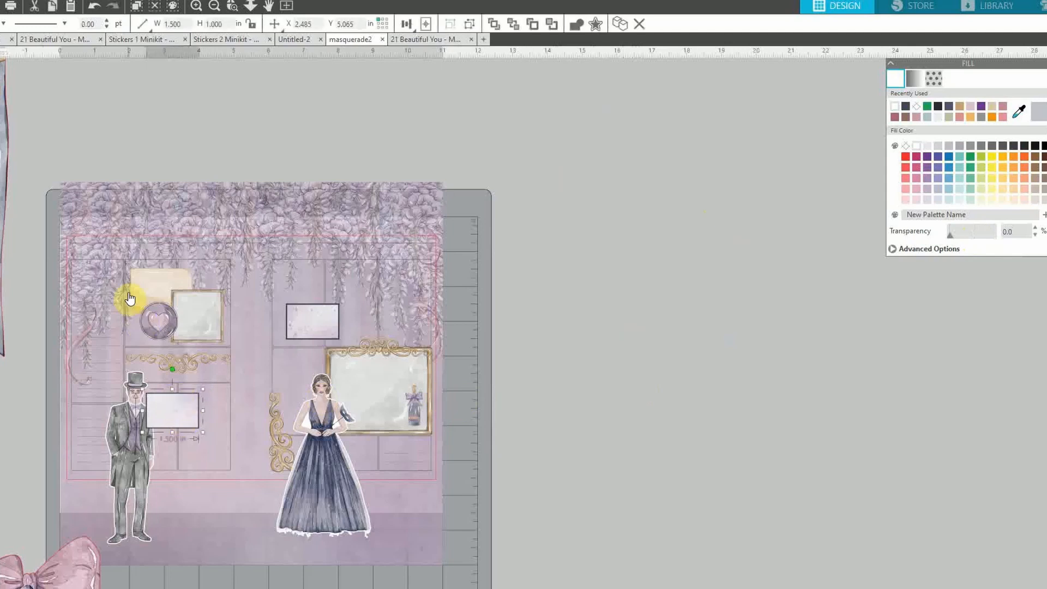
{"action": "left_click", "coordinate": [620, 402]}
{"action": "left_click", "coordinate": [181, 410]}
{"action": "left_click", "coordinate": [337, 323]}
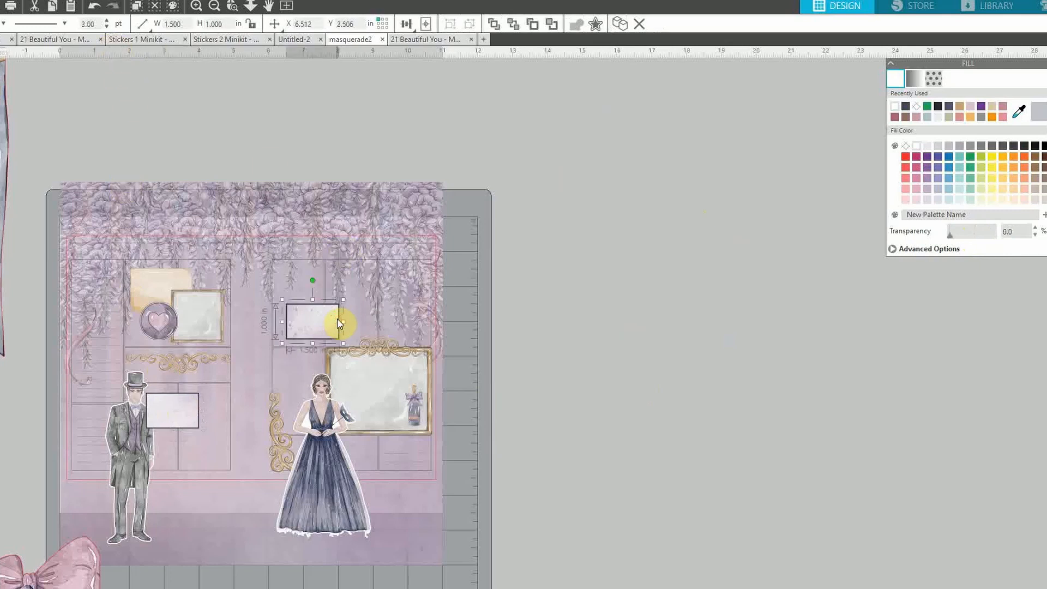
{"action": "left_click", "coordinate": [169, 424]}
{"action": "left_click", "coordinate": [83, 22]}
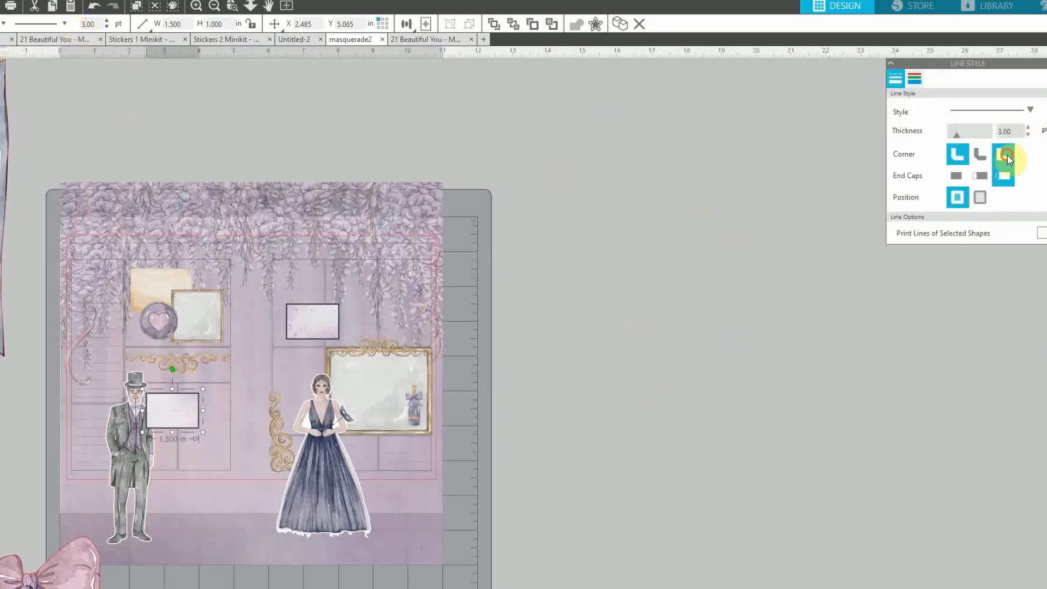
{"action": "left_click", "coordinate": [1004, 155]}
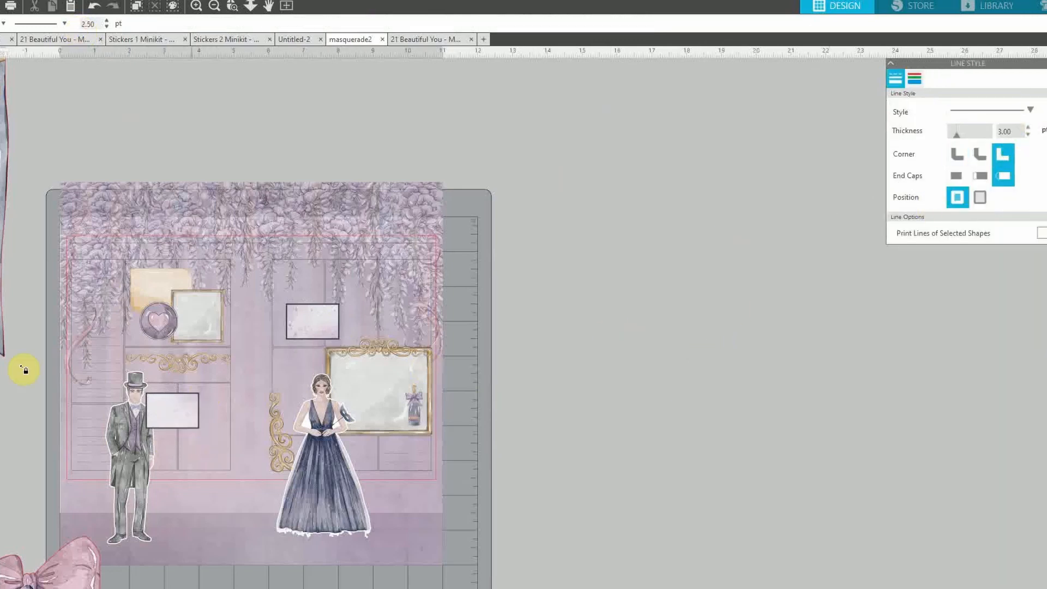
- Select the new card's rectangle and paper piece together and group them
{"action": "left_click", "coordinate": [181, 416]}
{"action": "left_click_drag", "start_coordinate": [202, 432], "coordinate": [156, 403]}
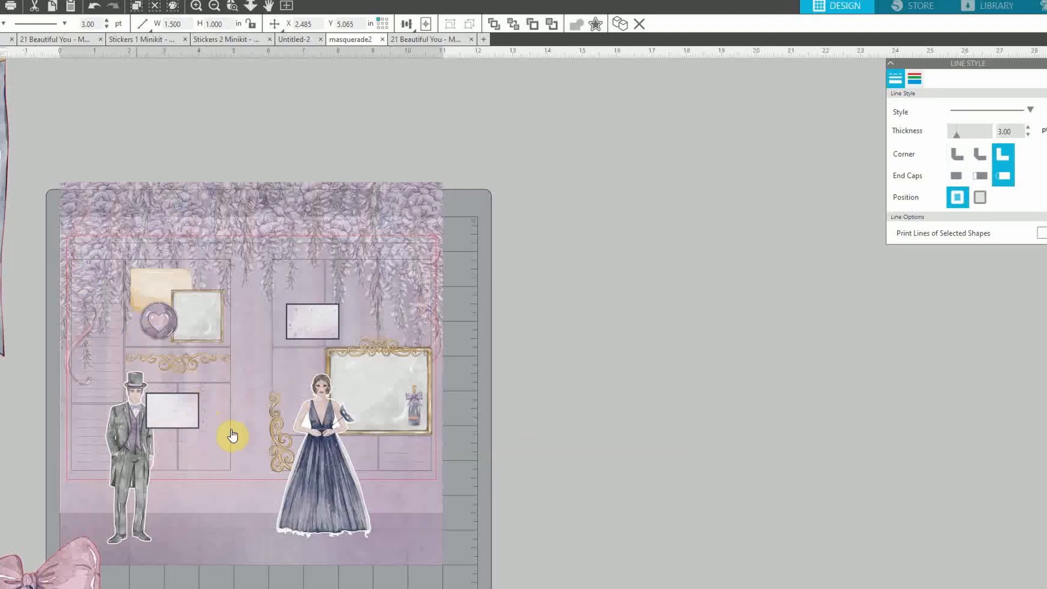
{"action": "left_click", "coordinate": [172, 408]}
{"action": "left_click_drag", "start_coordinate": [234, 445], "coordinate": [170, 402]}
{"action": "key", "text": "ctrl+g"}
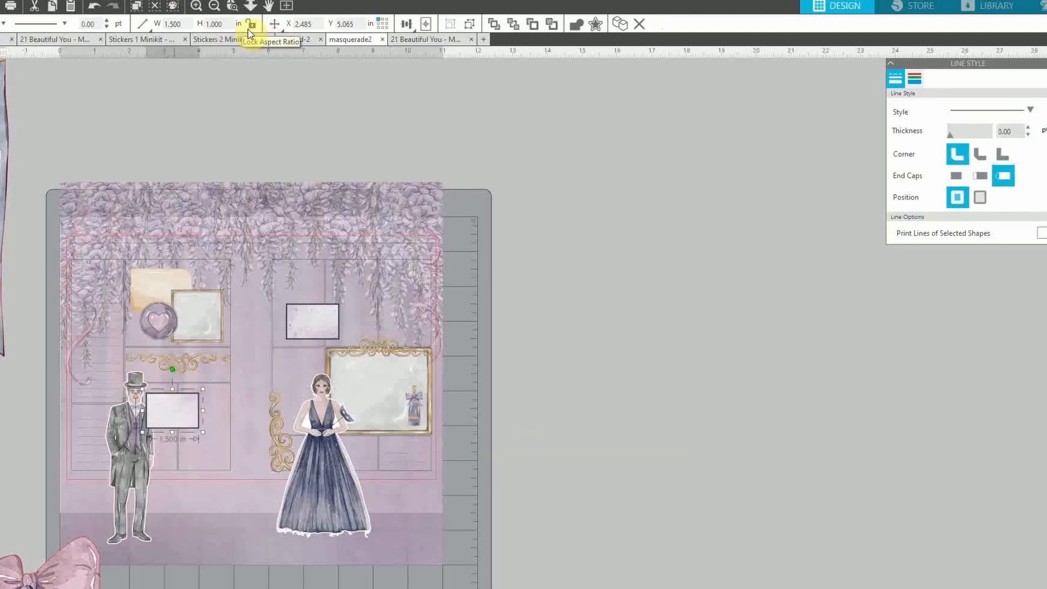
- Bring the man figure to the front and adjust the new card's position beside him so he overlaps its edge
{"action": "left_click_drag", "start_coordinate": [592, 588], "coordinate": [570, 588]}
{"action": "mouse_move", "coordinate": [320, 418]}
{"action": "left_mouse_down"}
{"action": "mouse_move", "coordinate": [303, 421]}
{"action": "mouse_move", "coordinate": [319, 424]}
{"action": "left_mouse_up"}
{"action": "right_click", "coordinate": [276, 456]}
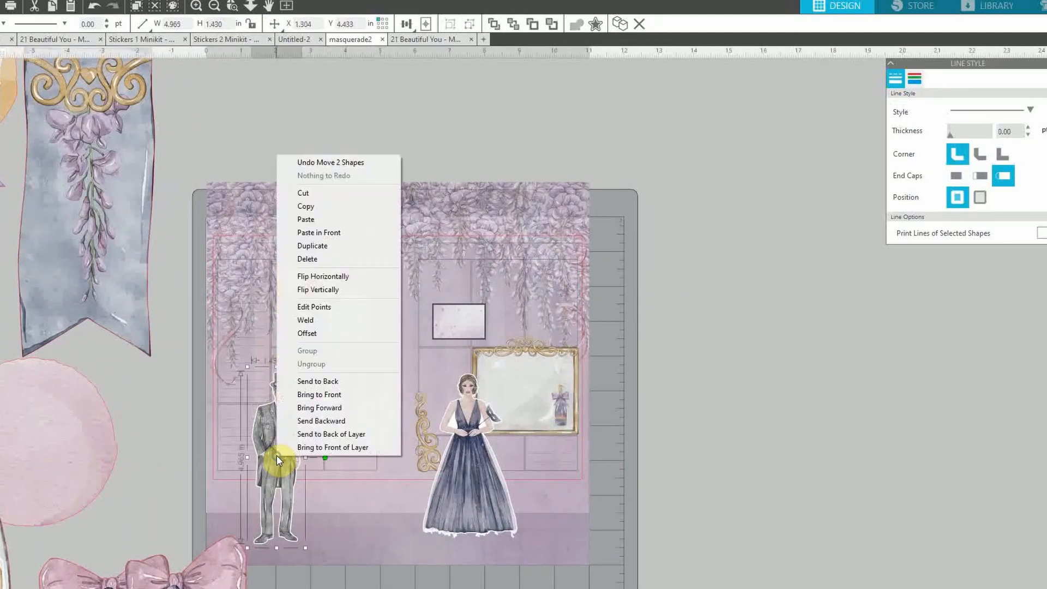
{"action": "left_click", "coordinate": [319, 395]}
{"action": "left_click", "coordinate": [911, 411]}
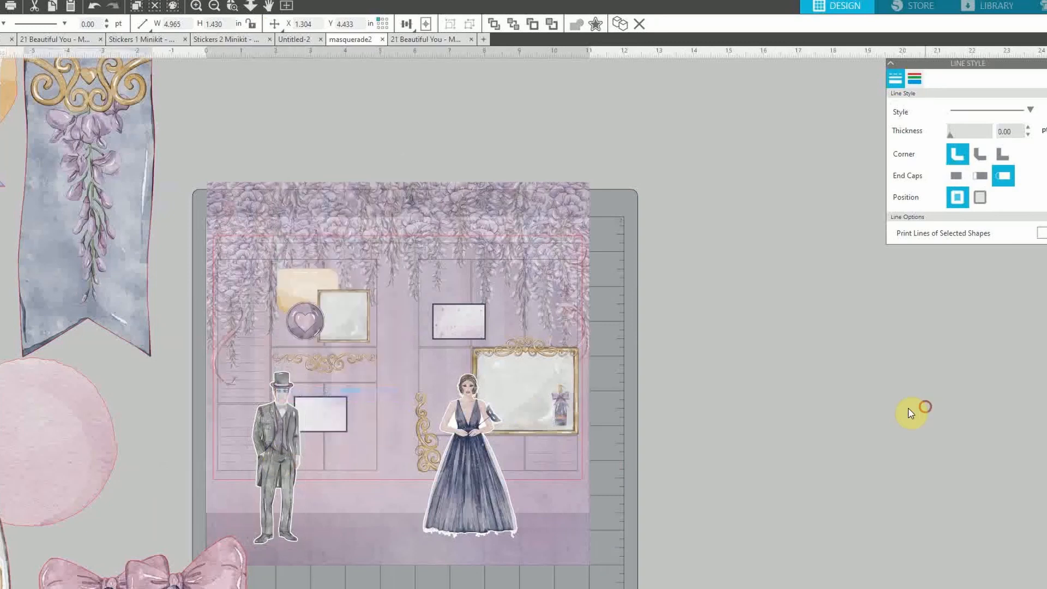
{"action": "left_click", "coordinate": [323, 410]}
{"action": "left_click_drag", "start_coordinate": [323, 410], "coordinate": [325, 418]}
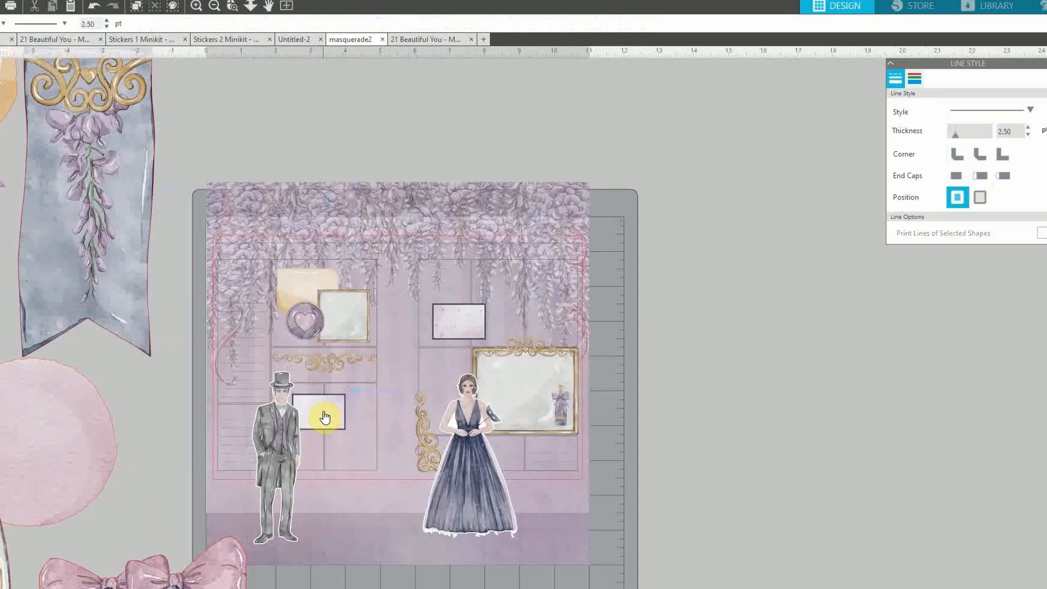
{"action": "left_click", "coordinate": [214, 6]}
{"action": "left_click", "coordinate": [213, 15]}
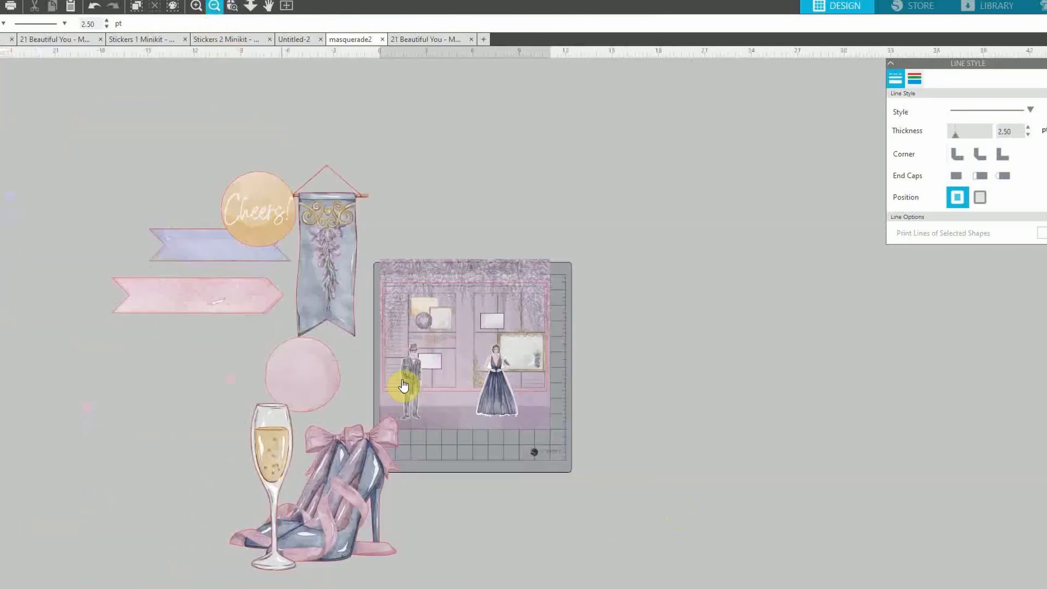
{"action": "mouse_move", "coordinate": [486, 513]}
{"action": "left_mouse_down"}
{"action": "mouse_move", "coordinate": [573, 511]}
{"action": "mouse_move", "coordinate": [467, 521]}
{"action": "left_mouse_up"}
{"action": "left_click", "coordinate": [202, 9]}
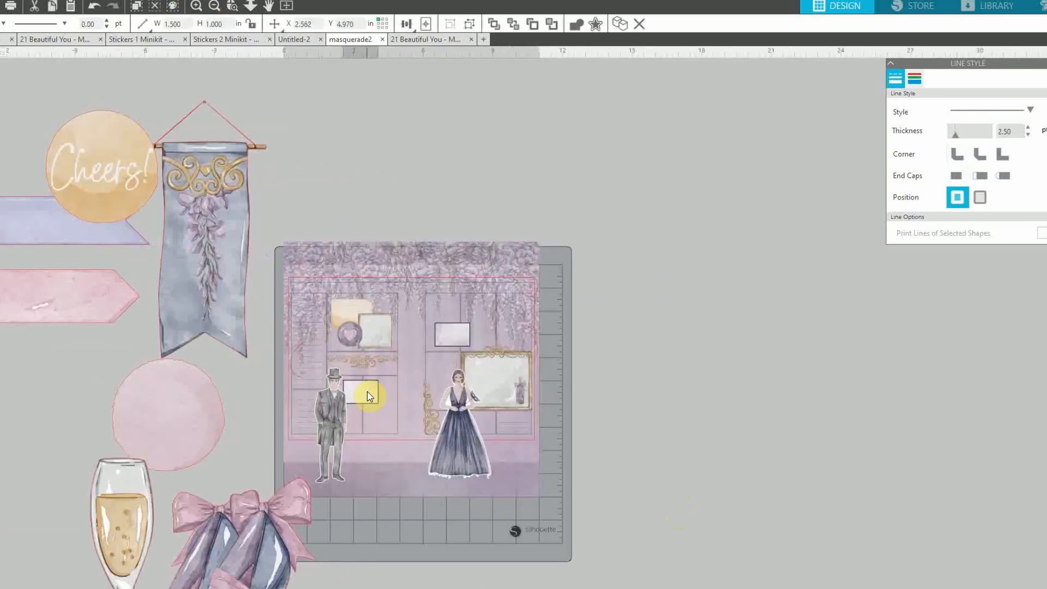
{"action": "left_click_drag", "start_coordinate": [542, 588], "coordinate": [517, 588]}
{"action": "left_click", "coordinate": [449, 307]}
{"action": "left_click", "coordinate": [801, 323]}
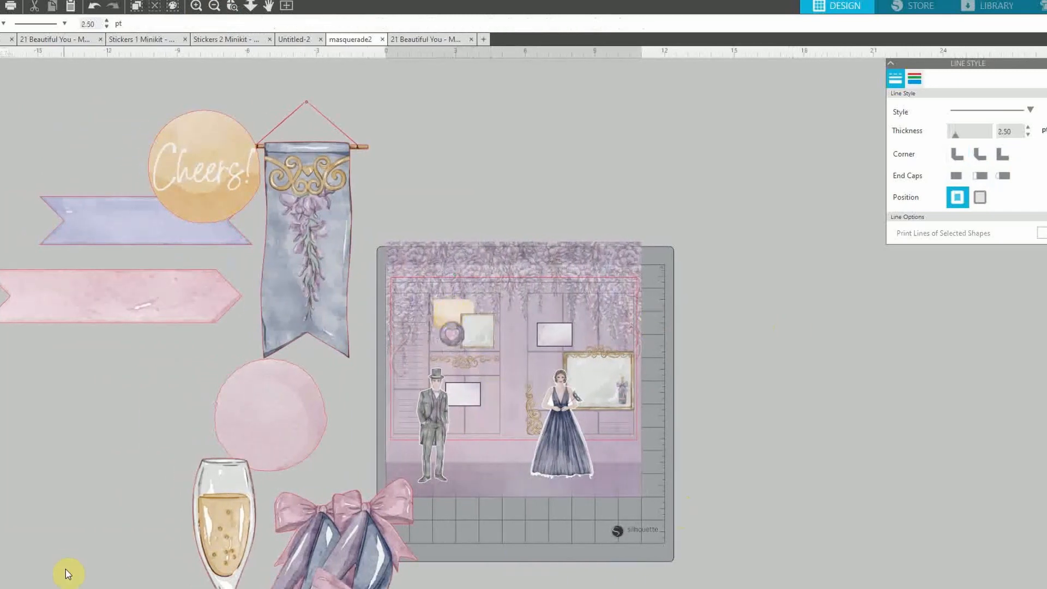
- Switch to File Explorer, open the Artwork folder of the Masquerade creative kit, and look through its images
{"action": "key", "text": "alt+Tab"}
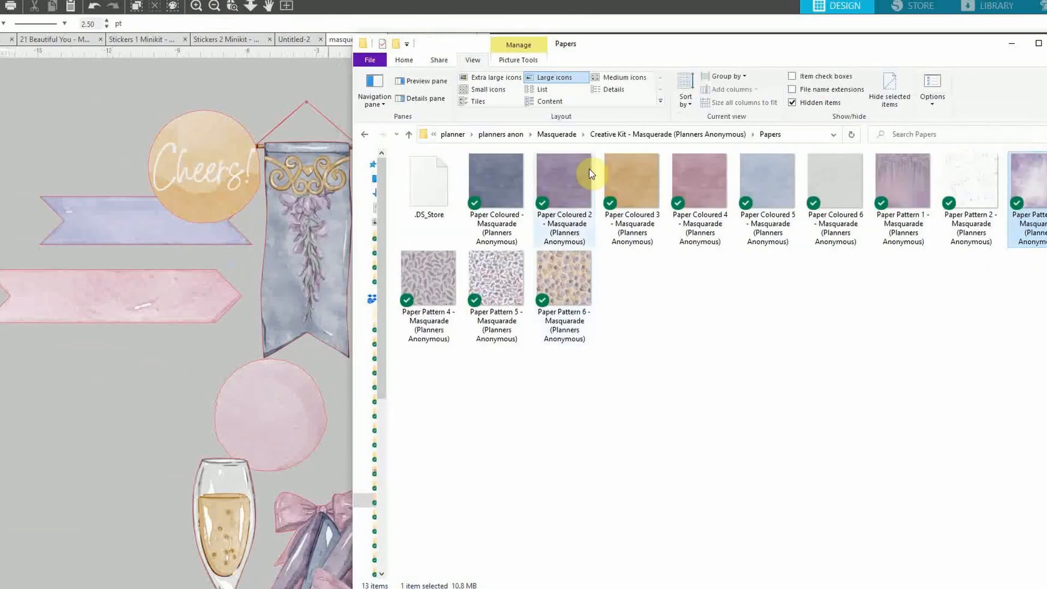
{"action": "left_click", "coordinate": [561, 133]}
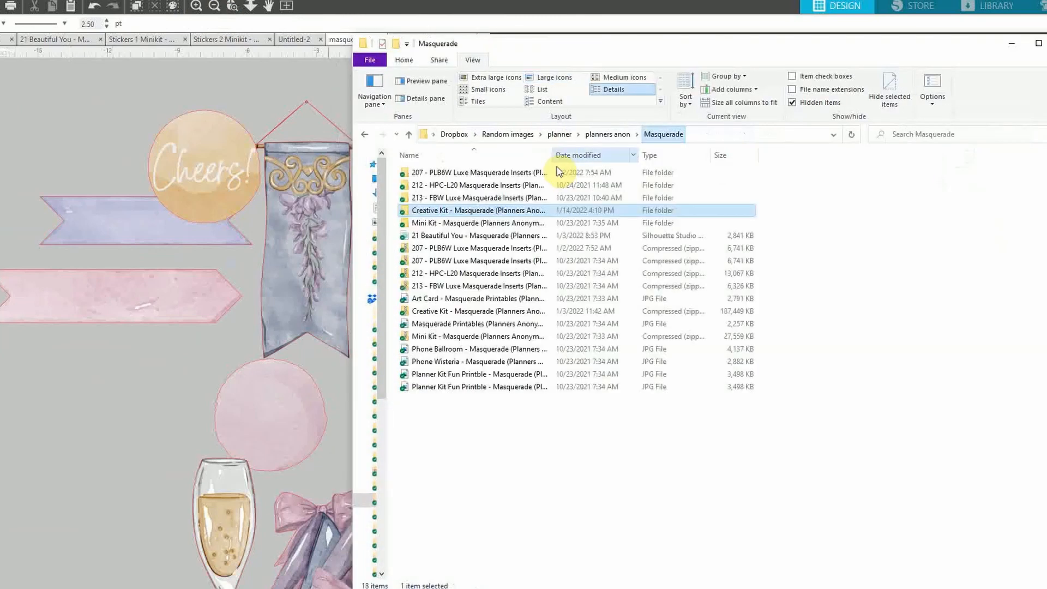
{"action": "double_click", "coordinate": [467, 210]}
{"action": "double_click", "coordinate": [466, 188]}
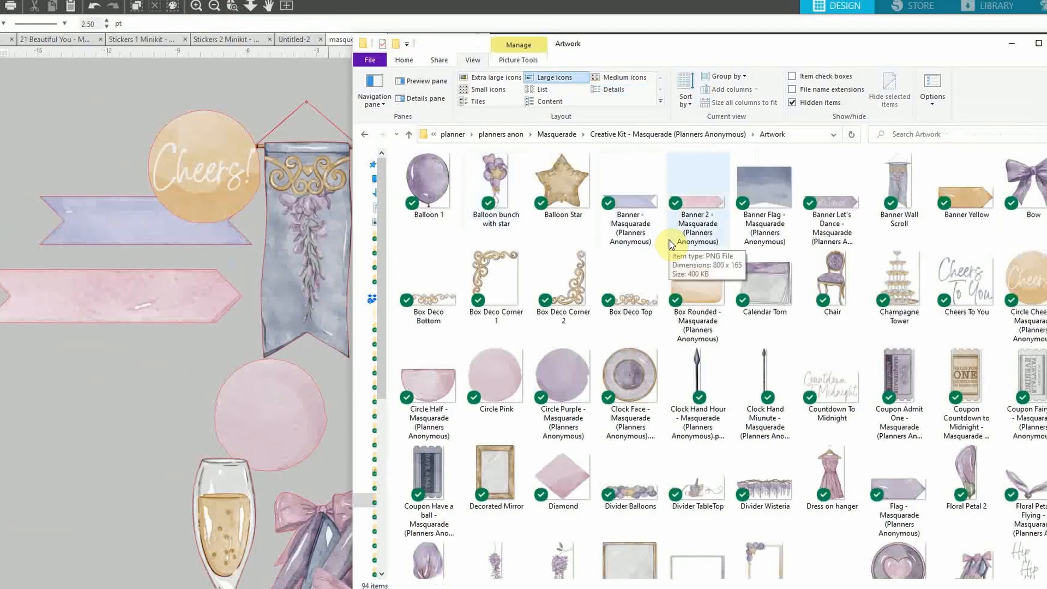
{"action": "scroll", "coordinate": [671, 244], "scroll_direction": "down", "scroll_amount": 6}
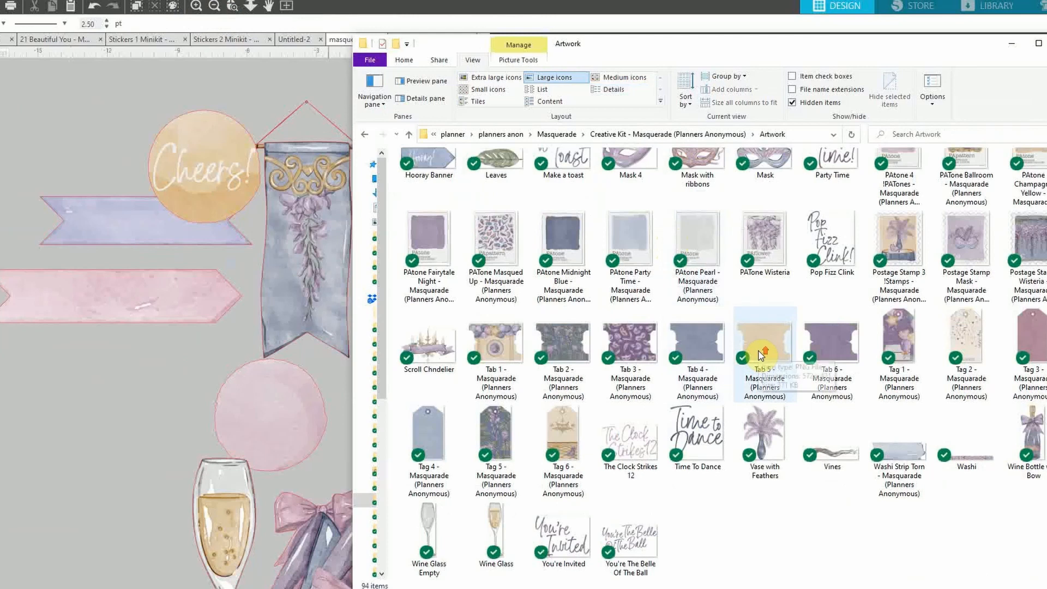
{"action": "scroll", "coordinate": [761, 355], "scroll_direction": "up", "scroll_amount": 3}
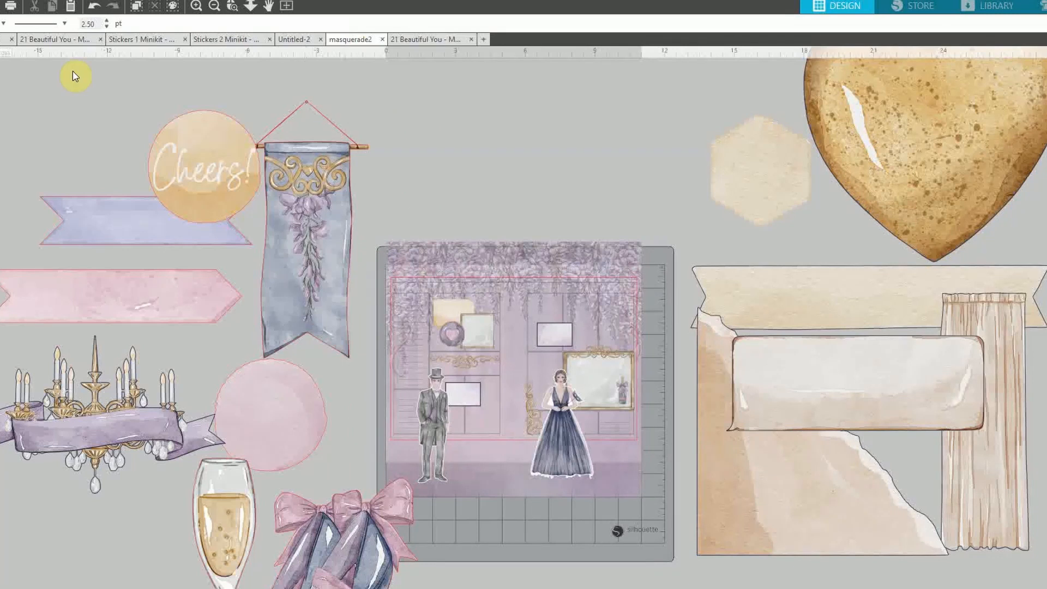
- Move the beige hexagon closer to the page, then lower the gold heart and shrink it to about 5.15 by 5.01 in
{"action": "scroll", "coordinate": [524, 322], "scroll_direction": "right", "scroll_amount": 4}
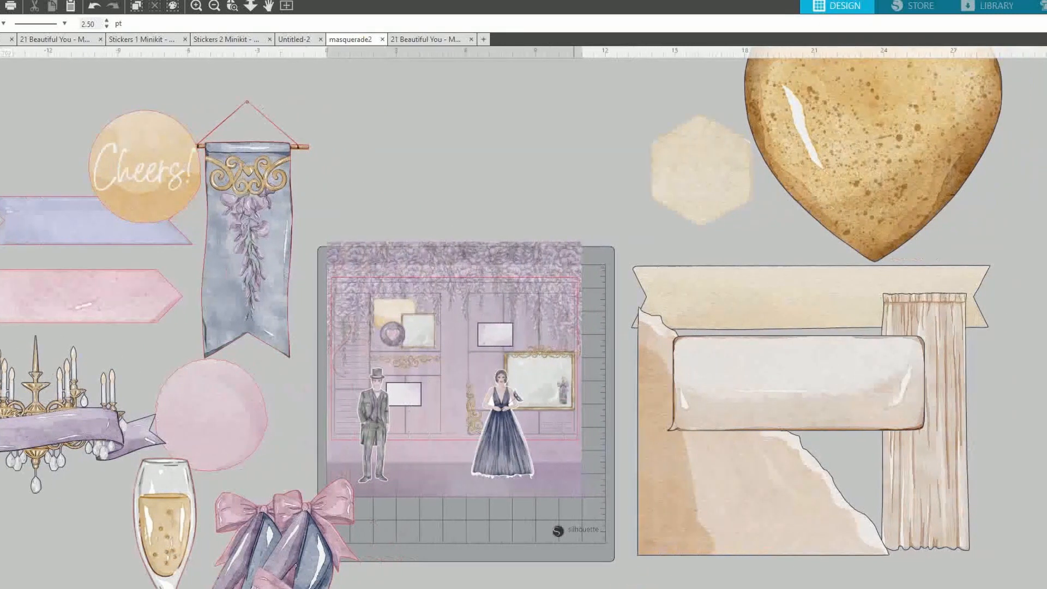
{"action": "left_click_drag", "start_coordinate": [548, 189], "coordinate": [468, 175]}
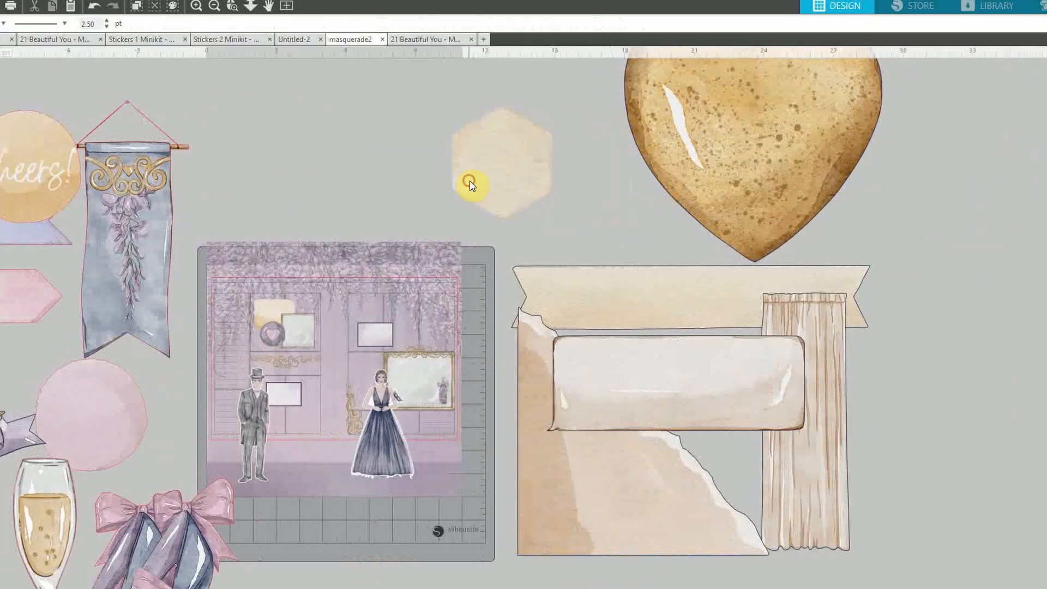
{"action": "left_click", "coordinate": [721, 160]}
{"action": "left_click_drag", "start_coordinate": [720, 159], "coordinate": [690, 207]}
{"action": "left_click_drag", "start_coordinate": [785, 173], "coordinate": [755, 213]}
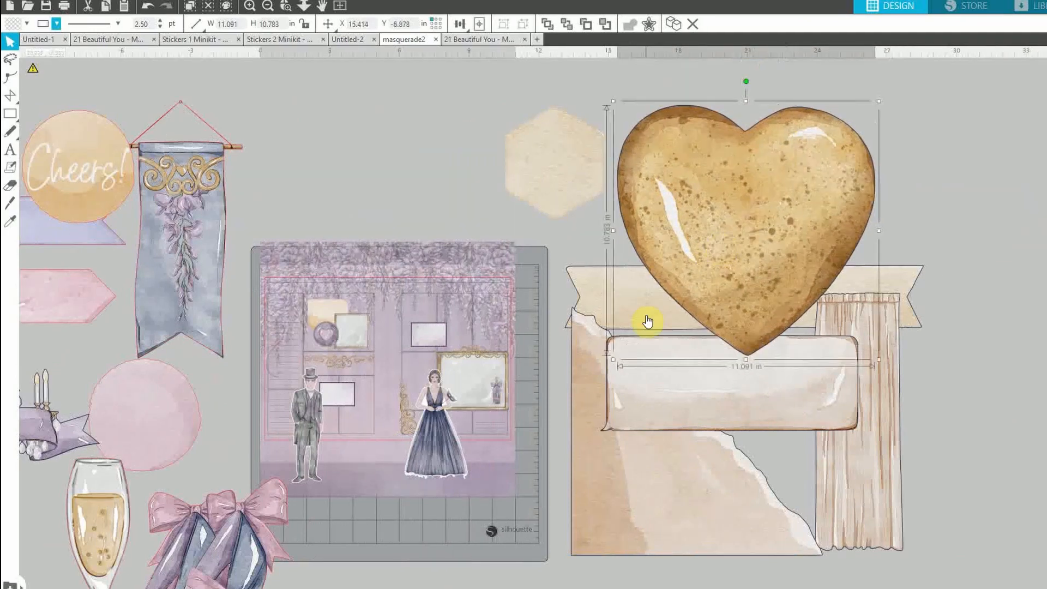
{"action": "left_click_drag", "start_coordinate": [614, 361], "coordinate": [751, 225]}
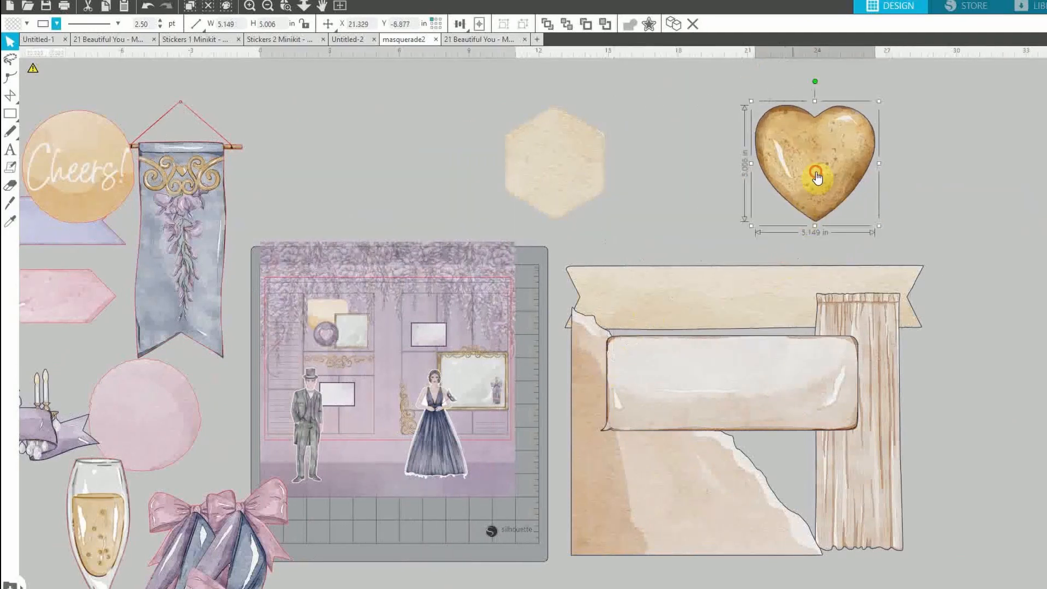
- Move the gold heart closer to the beige hexagon and pull the blank tan label clear of the other pieces
{"action": "left_click_drag", "start_coordinate": [813, 175], "coordinate": [764, 145]}
{"action": "left_click", "coordinate": [666, 343]}
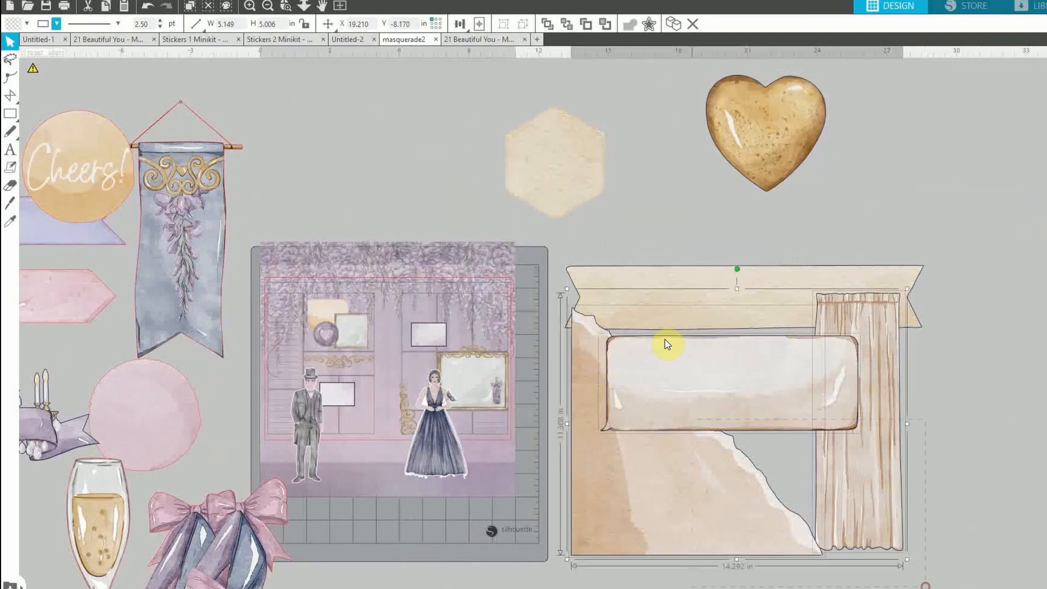
{"action": "left_click", "coordinate": [998, 343]}
{"action": "left_click_drag", "start_coordinate": [701, 367], "coordinate": [904, 181]}
- Select all the new beige and gold artwork pieces together and make their line color transparent
{"action": "left_click_drag", "start_coordinate": [974, 583], "coordinate": [583, 128]}
{"action": "left_click", "coordinate": [57, 24]}
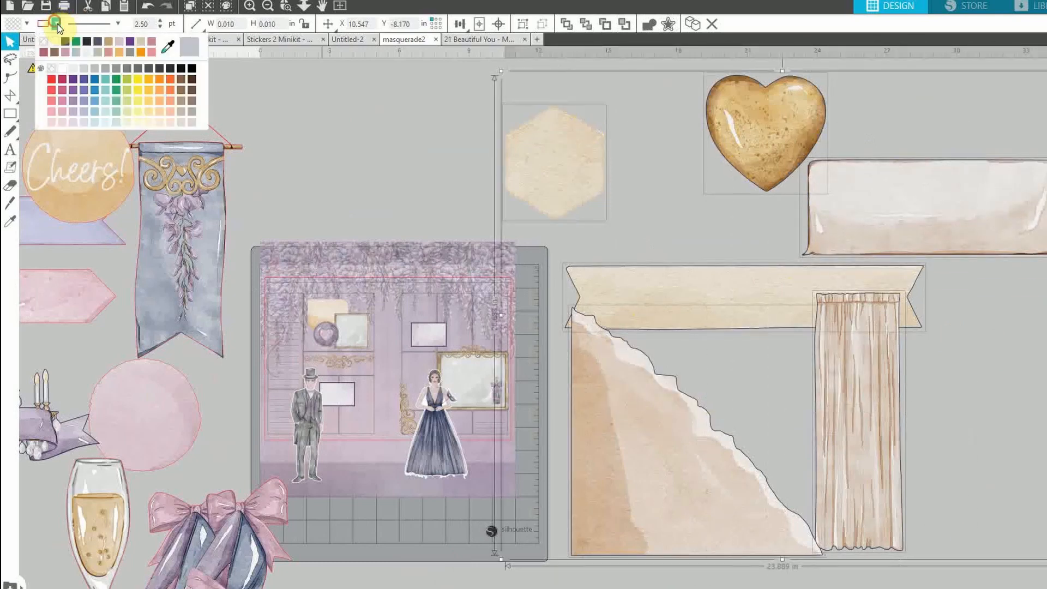
{"action": "left_click", "coordinate": [52, 51]}
{"action": "left_click", "coordinate": [699, 215]}
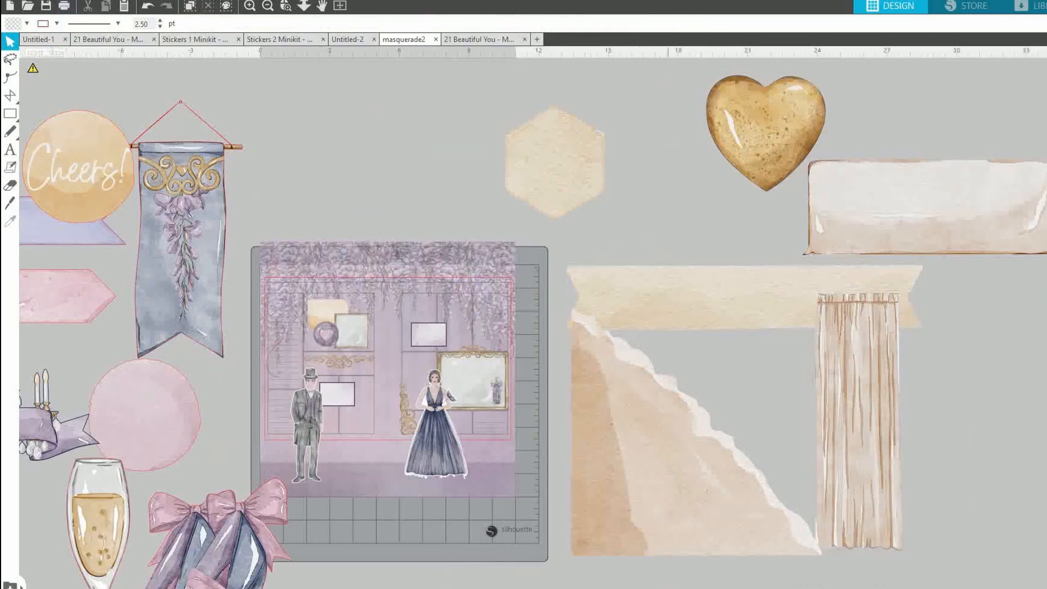
- Rotate the torn paper a quarter turn counterclockwise, shrink it to about 2.07 by 2.04 in, and fit it below the card beside the man
{"action": "left_click_drag", "start_coordinate": [668, 588], "coordinate": [622, 588]}
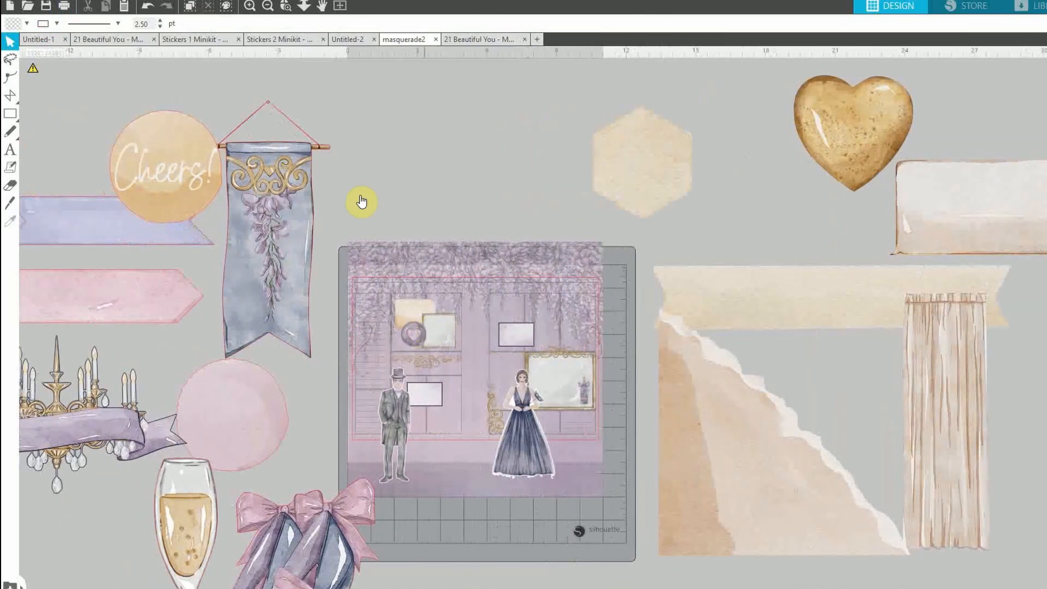
{"action": "left_click", "coordinate": [257, 7]}
{"action": "scroll", "coordinate": [468, 166], "scroll_direction": "down", "scroll_amount": 3}
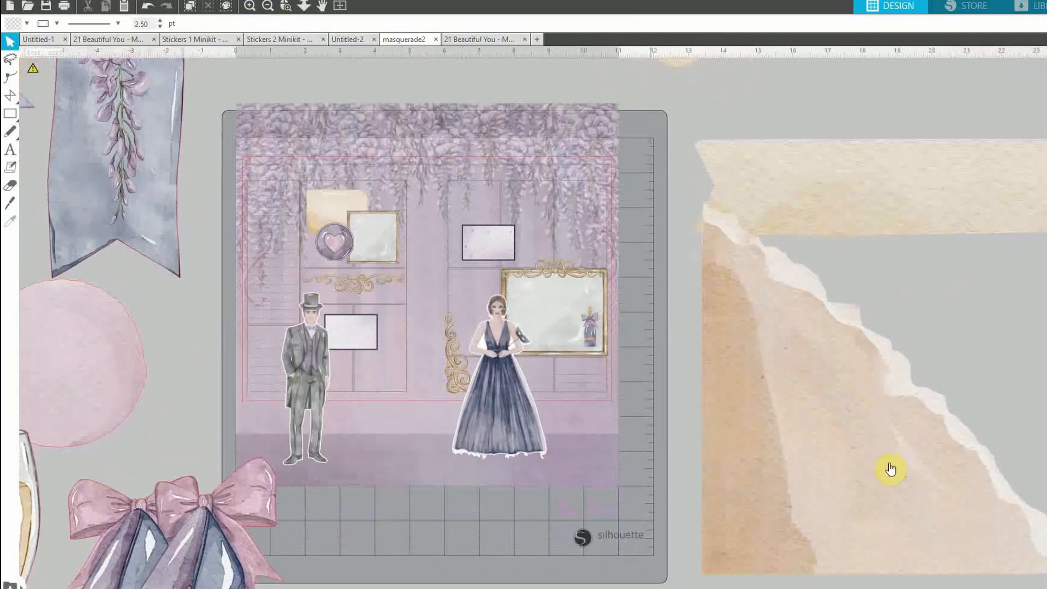
{"action": "left_click_drag", "start_coordinate": [890, 491], "coordinate": [540, 464]}
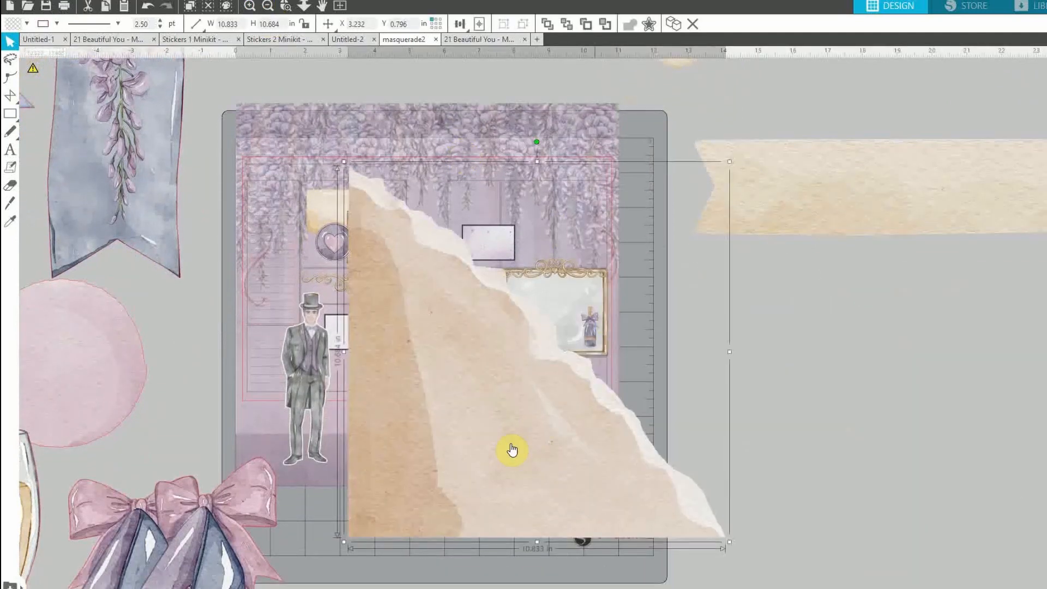
{"action": "left_click_drag", "start_coordinate": [537, 143], "coordinate": [147, 349]}
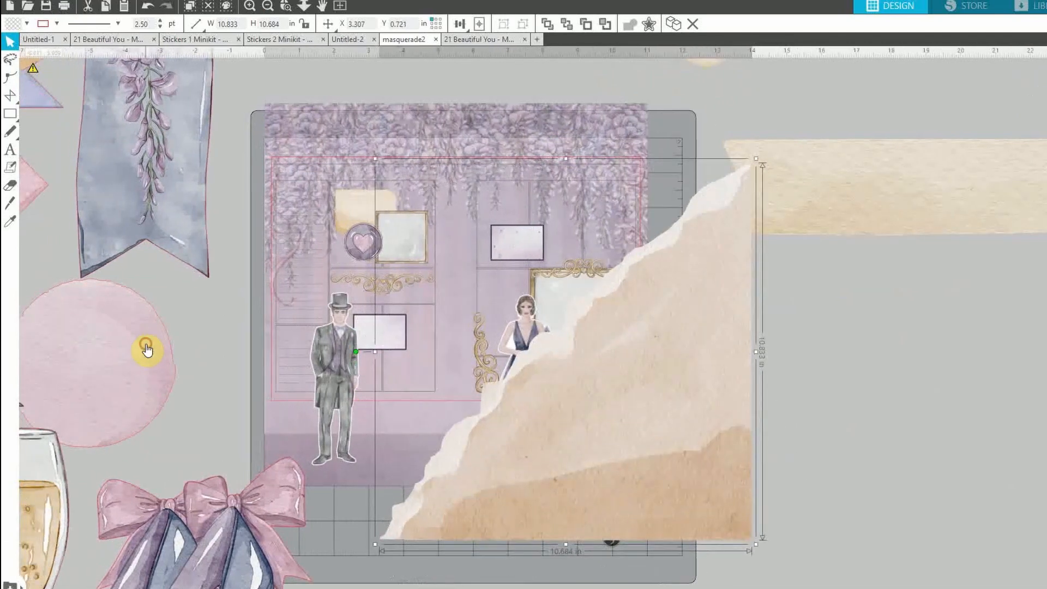
{"action": "left_click_drag", "start_coordinate": [581, 318], "coordinate": [496, 323]}
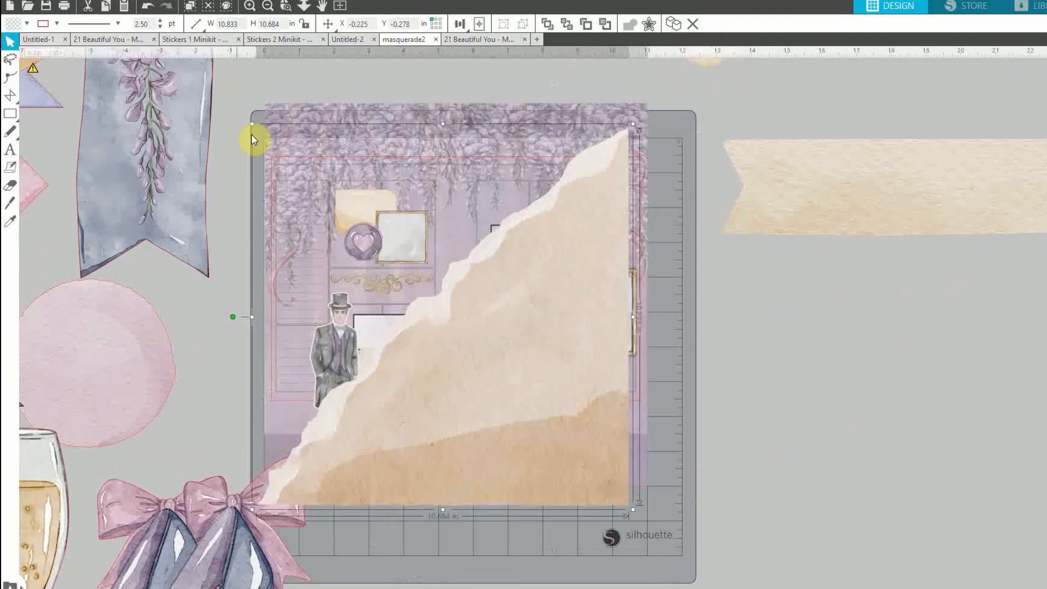
{"action": "left_click_drag", "start_coordinate": [252, 124], "coordinate": [258, 128]}
{"action": "left_click_drag", "start_coordinate": [346, 229], "coordinate": [513, 476]}
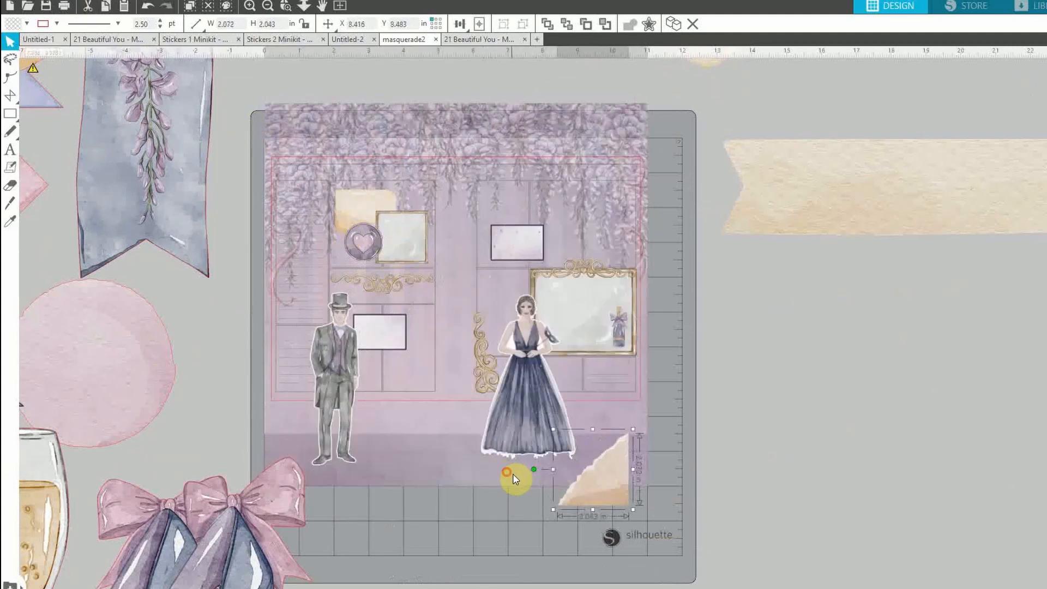
{"action": "left_click_drag", "start_coordinate": [599, 489], "coordinate": [408, 380]}
- Select the purple card beside the man together with the man figure and bring both to the front
{"action": "left_click", "coordinate": [391, 336]}
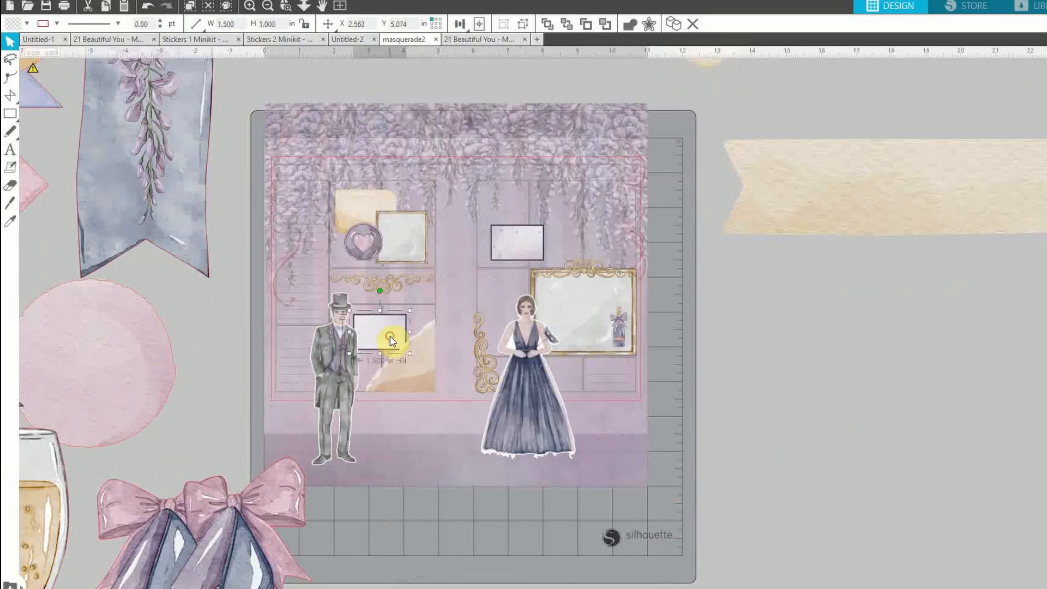
{"action": "right_click", "coordinate": [333, 359]}
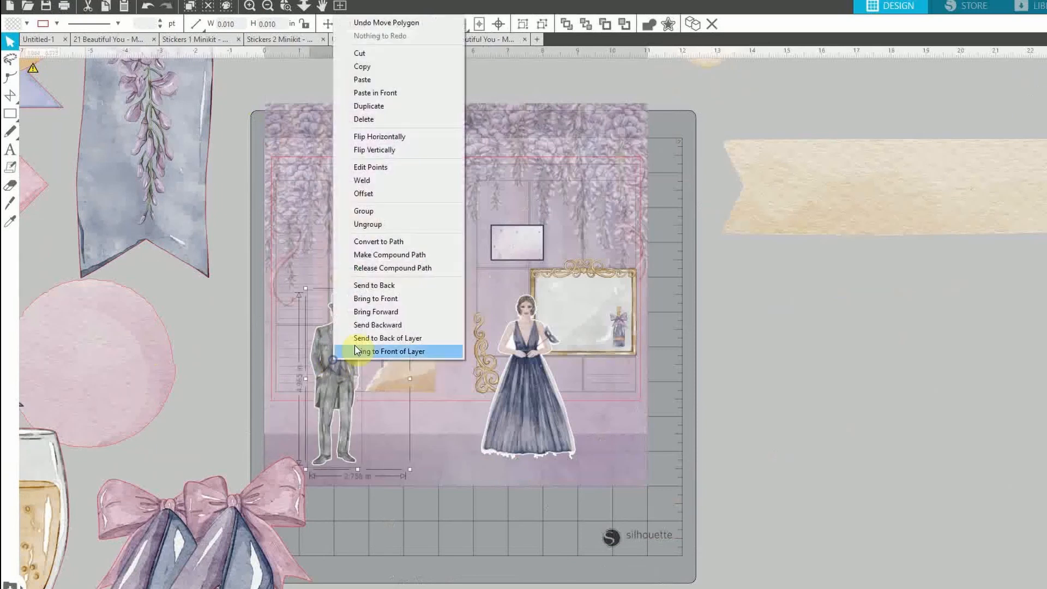
{"action": "left_click", "coordinate": [386, 299]}
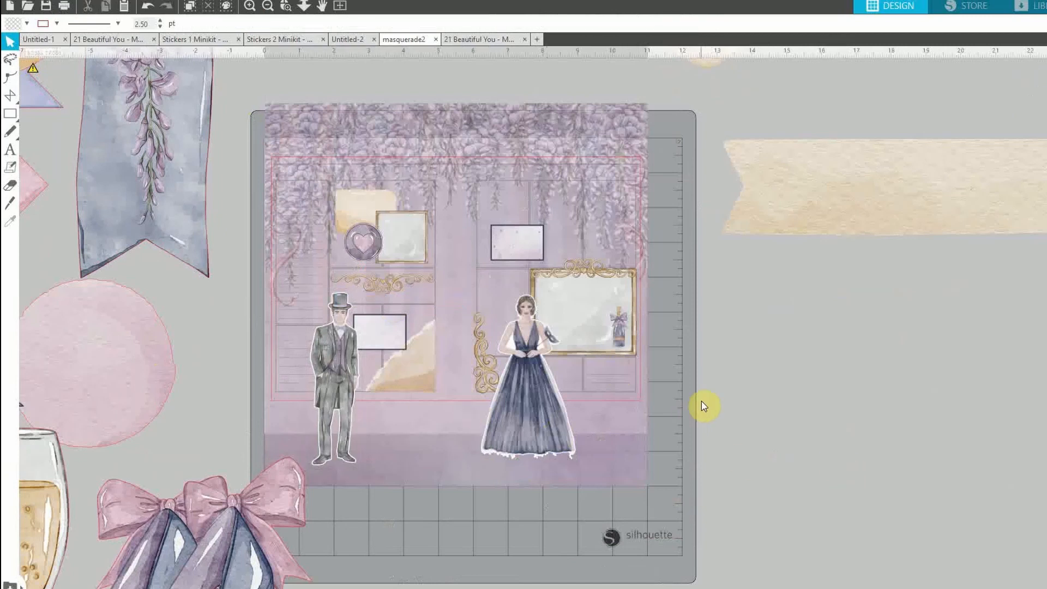
- Shrink the gold heart to about 1 in wide, tilt it slightly, and place it beside the woman's skirt under the large frame
{"action": "scroll", "coordinate": [696, 385], "scroll_direction": "up", "scroll_amount": 2}
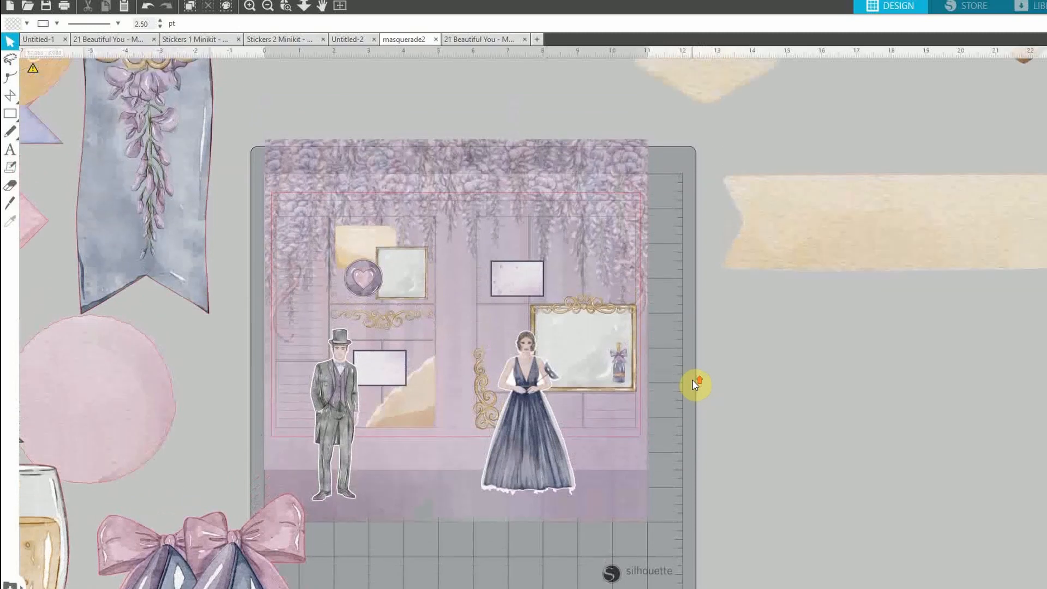
{"action": "scroll", "coordinate": [696, 385], "scroll_direction": "up", "scroll_amount": 4}
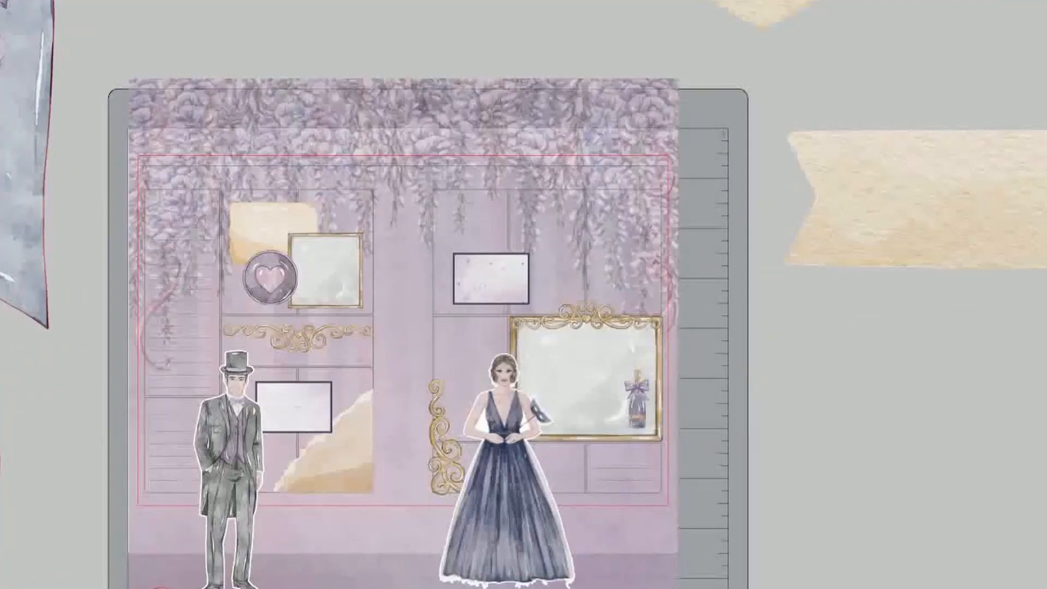
{"action": "left_click_drag", "start_coordinate": [802, 588], "coordinate": [831, 550]}
{"action": "left_click_drag", "start_coordinate": [968, 320], "coordinate": [785, 588]}
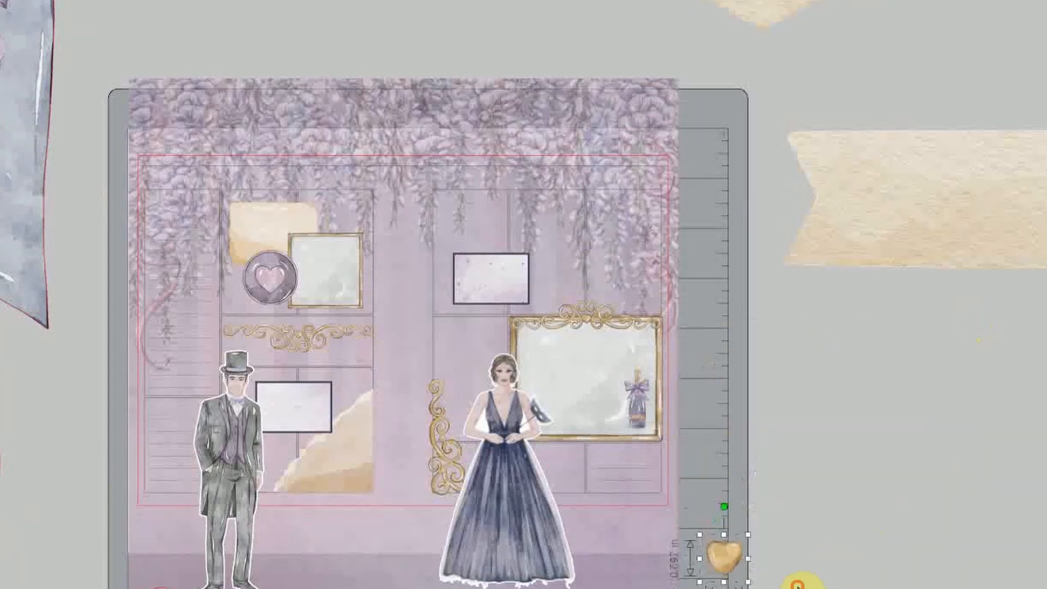
{"action": "left_click_drag", "start_coordinate": [716, 564], "coordinate": [578, 468]}
{"action": "left_click_drag", "start_coordinate": [584, 416], "coordinate": [577, 421]}
{"action": "left_click_drag", "start_coordinate": [579, 473], "coordinate": [619, 507]}
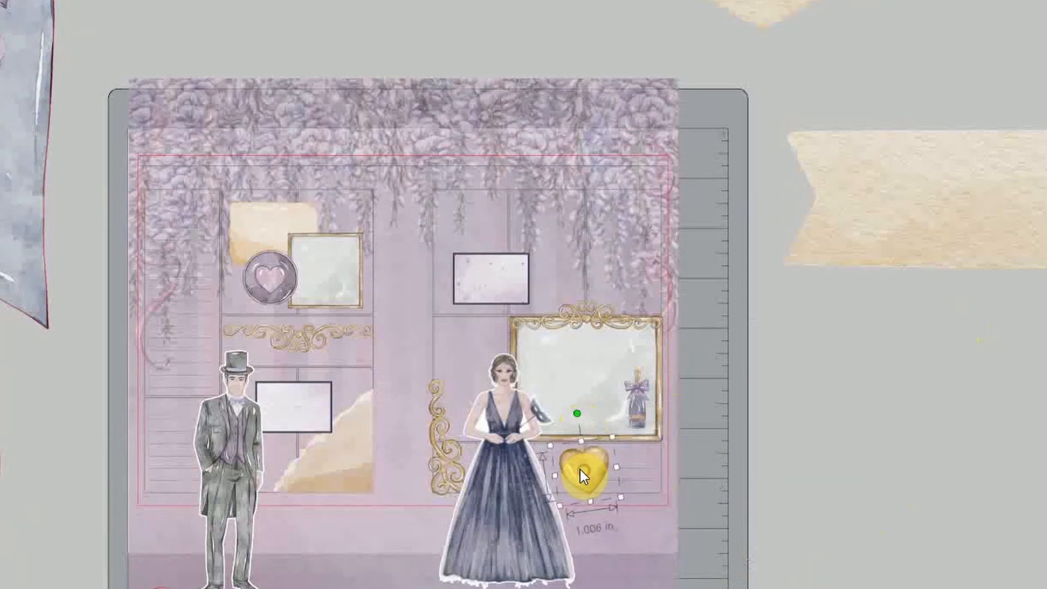
{"action": "left_click_drag", "start_coordinate": [580, 470], "coordinate": [573, 472]}
{"action": "left_click", "coordinate": [937, 478]}
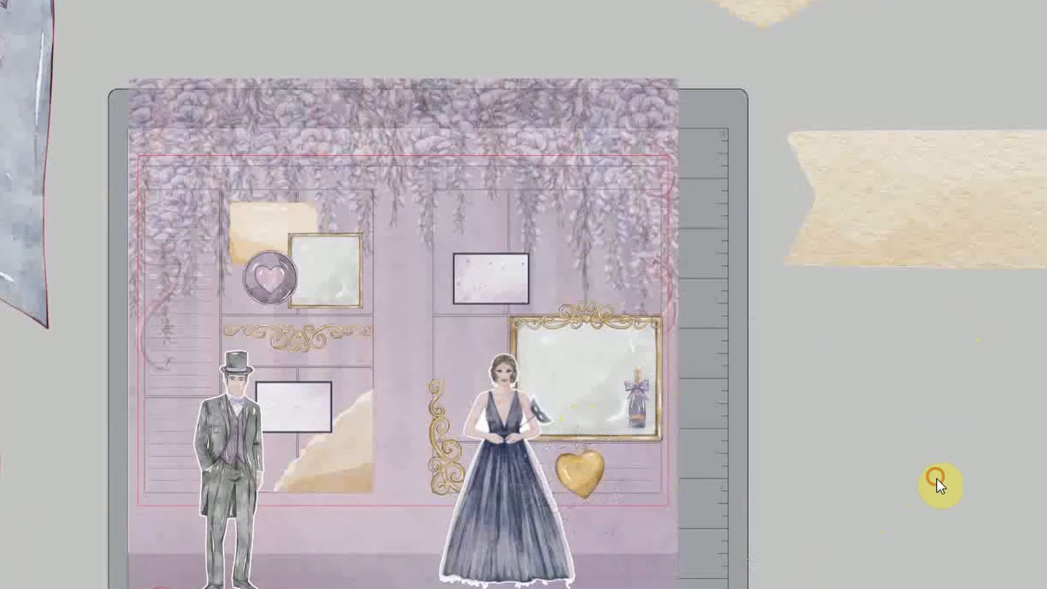
- Reduce the tilted gold heart to about 0.85 in wide and keep it beside the woman's skirt
{"action": "left_click", "coordinate": [590, 479]}
{"action": "left_click_drag", "start_coordinate": [575, 419], "coordinate": [586, 481]}
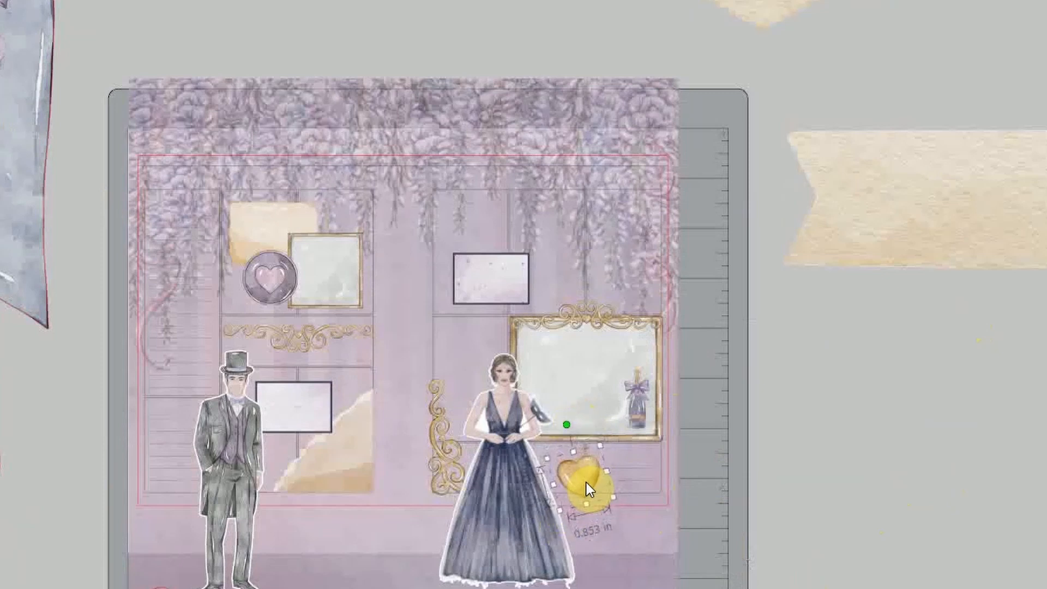
{"action": "left_click", "coordinate": [928, 485]}
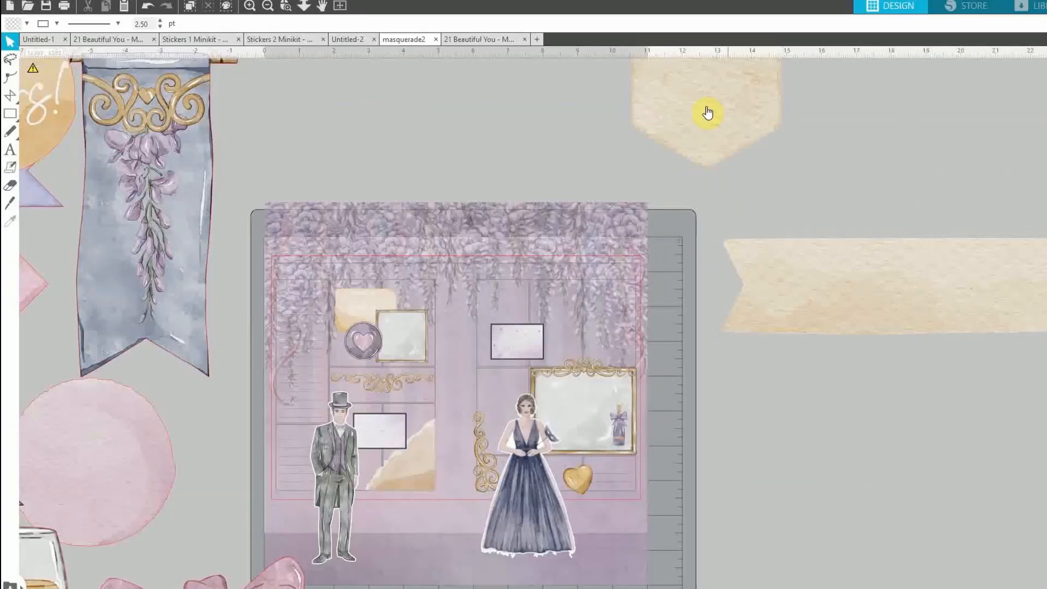
- Shrink the beige hexagon to about 1.73 by 1.96 in and place it above the large gold frame
{"action": "left_click_drag", "start_coordinate": [708, 112], "coordinate": [706, 393]}
{"action": "left_click_drag", "start_coordinate": [629, 457], "coordinate": [679, 389]}
{"action": "left_click_drag", "start_coordinate": [707, 347], "coordinate": [578, 326]}
{"action": "left_click_drag", "start_coordinate": [549, 368], "coordinate": [566, 348]}
{"action": "left_click_drag", "start_coordinate": [618, 299], "coordinate": [611, 316]}
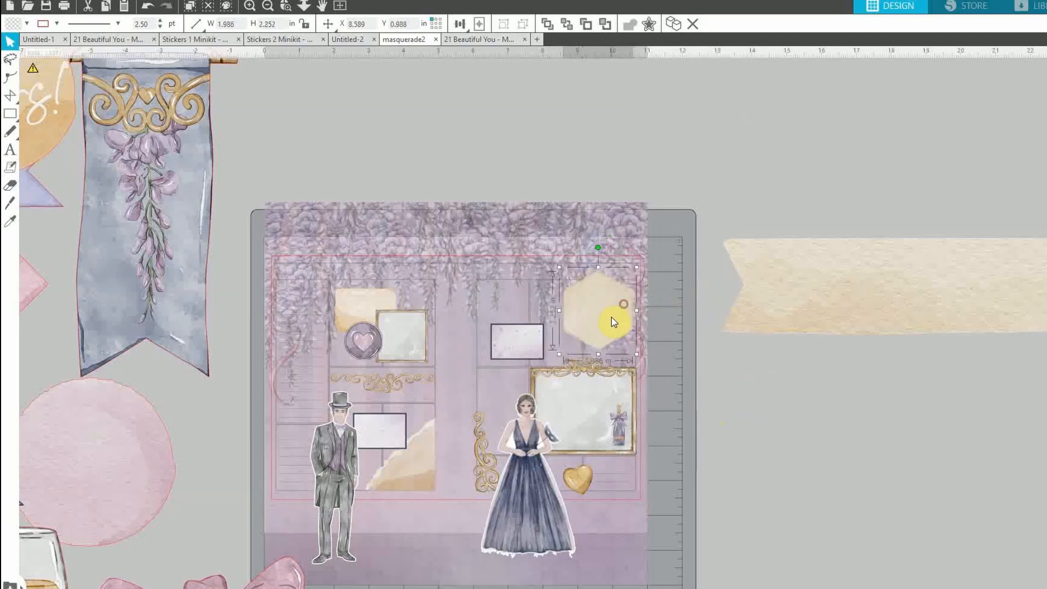
{"action": "left_click_drag", "start_coordinate": [563, 367], "coordinate": [575, 360]}
{"action": "left_click_drag", "start_coordinate": [622, 309], "coordinate": [616, 316]}
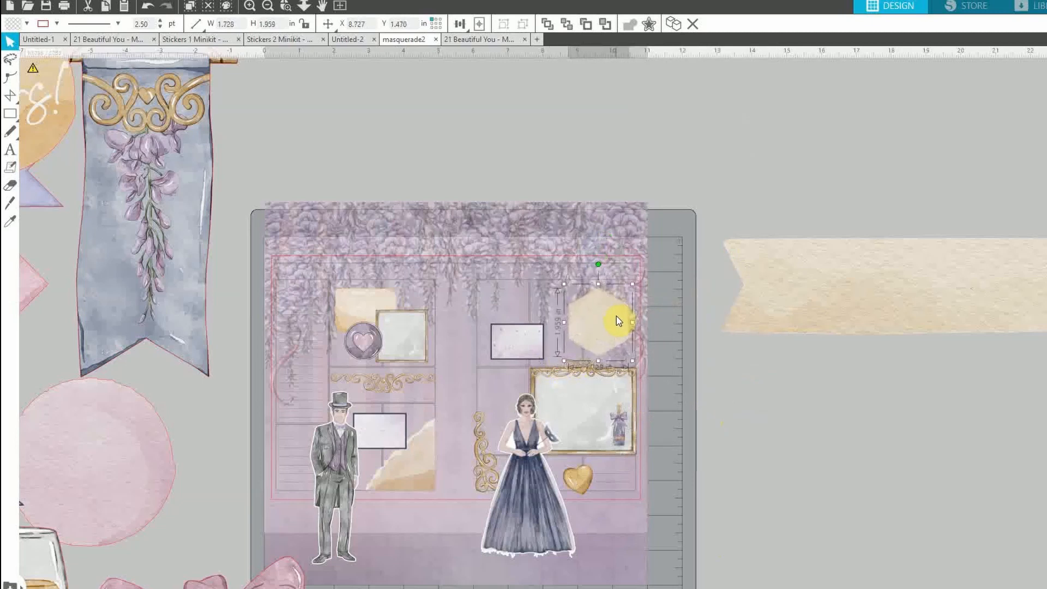
{"action": "left_click", "coordinate": [775, 287]}
{"action": "left_click", "coordinate": [250, 6]}
{"action": "left_click", "coordinate": [637, 325]}
{"action": "key", "text": "i"}
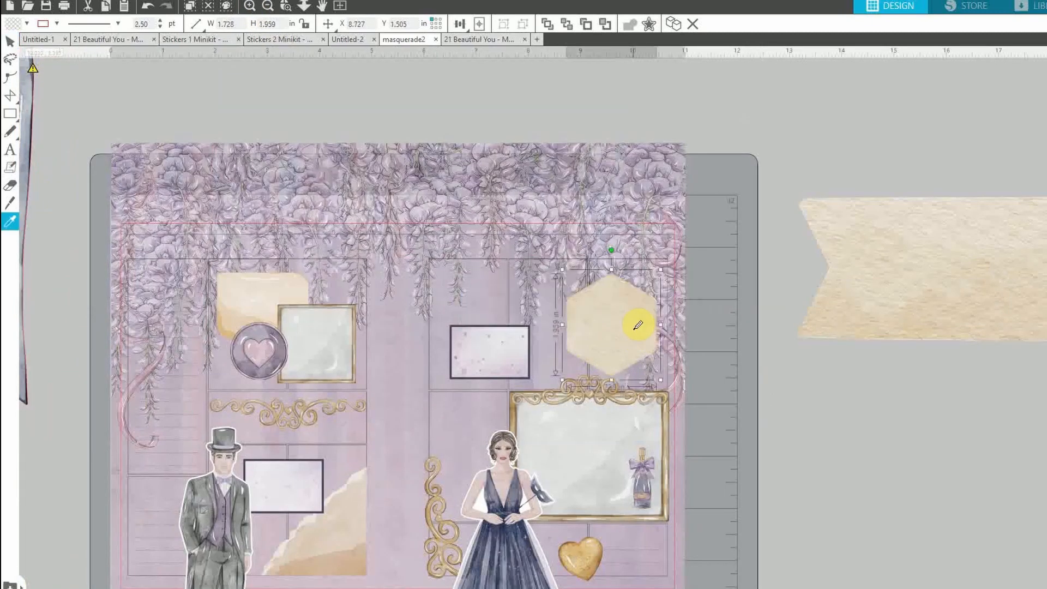
{"action": "left_click", "coordinate": [718, 290]}
- Bring the blank tan label back beside the planner page, over the end of the beige ribbon
{"action": "scroll", "coordinate": [718, 291], "scroll_direction": "right", "scroll_amount": 10}
{"action": "left_click_drag", "start_coordinate": [771, 138], "coordinate": [304, 347]}
{"action": "left_click", "coordinate": [267, 6]}
{"action": "left_click", "coordinate": [268, 6]}
{"action": "left_click", "coordinate": [709, 213]}
{"action": "scroll", "coordinate": [708, 212], "scroll_direction": "left", "scroll_amount": 3}
- Shrink the blank tan label to about 1.82 by 0.82 in and place it next to the hexagon above the purple card
{"action": "left_click", "coordinate": [755, 284]}
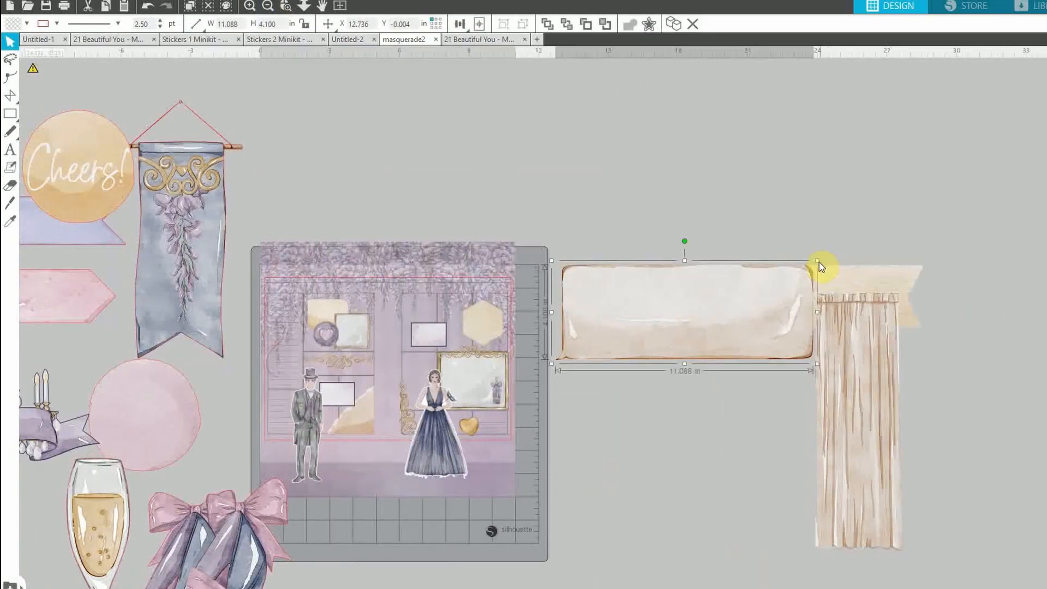
{"action": "left_click_drag", "start_coordinate": [818, 263], "coordinate": [645, 329]}
{"action": "left_click_drag", "start_coordinate": [605, 350], "coordinate": [458, 312]}
{"action": "left_click_drag", "start_coordinate": [404, 331], "coordinate": [465, 304]}
{"action": "left_click", "coordinate": [251, 7]}
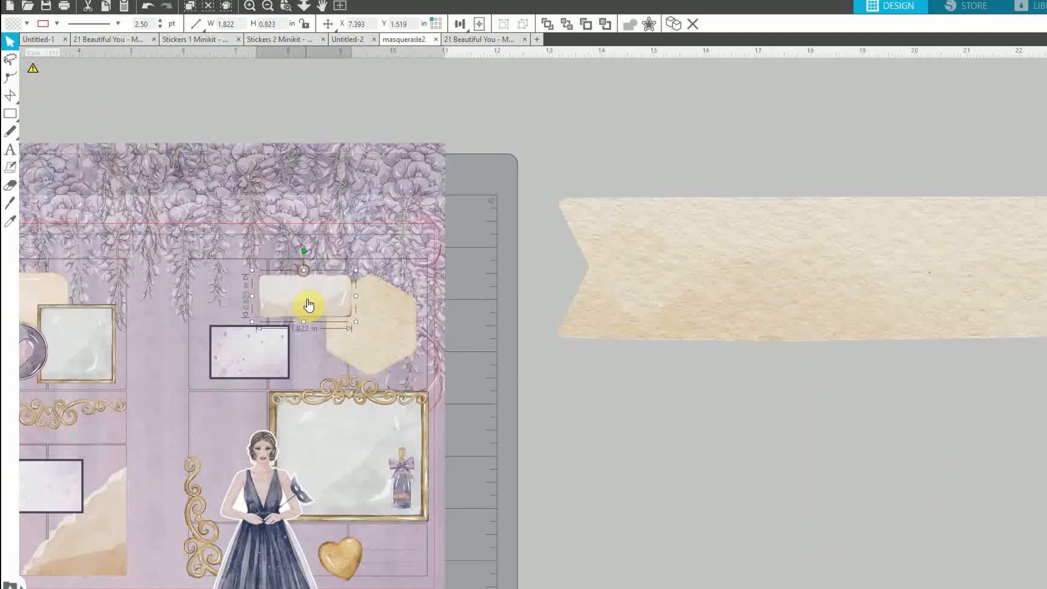
- Lower the small tan label slightly against the hexagon and shift the purple card below it a little away from the hexagon
{"action": "left_click_drag", "start_coordinate": [307, 301], "coordinate": [305, 305]}
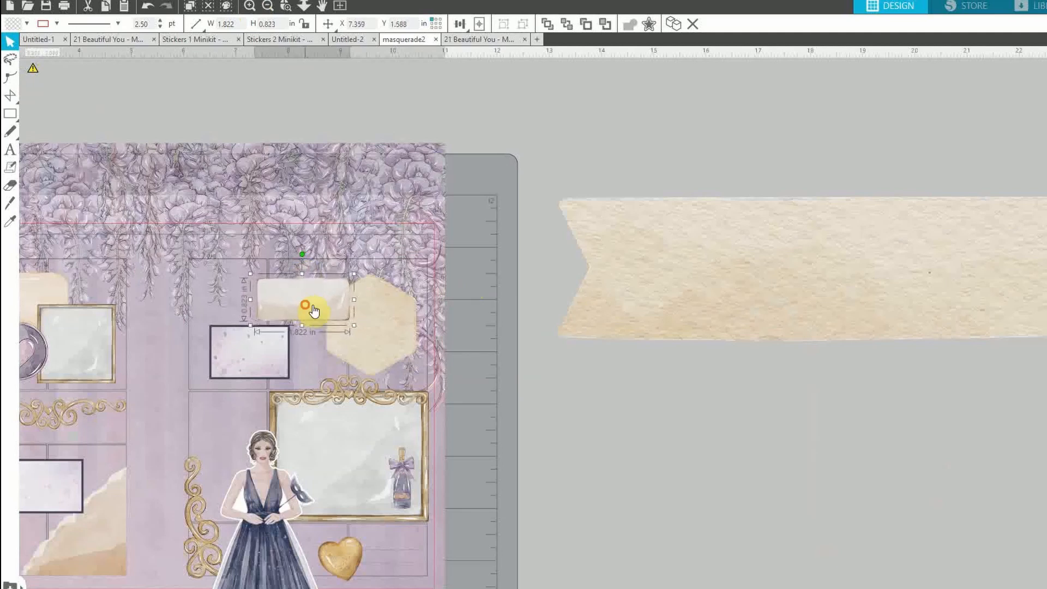
{"action": "left_click", "coordinate": [526, 320]}
{"action": "left_click_drag", "start_coordinate": [250, 355], "coordinate": [246, 355]}
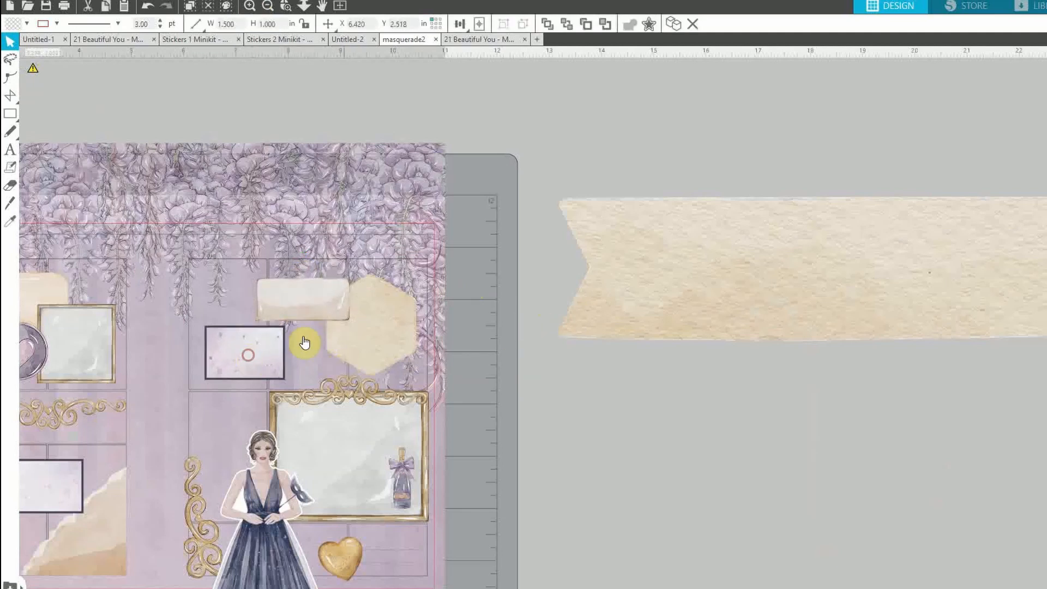
{"action": "left_click", "coordinate": [778, 538]}
- Shrink the high-heeled shoes artwork to about 1.17 by 0.99 in and place it between the purple card and the hexagon
{"action": "left_click_drag", "start_coordinate": [734, 588], "coordinate": [341, 588]}
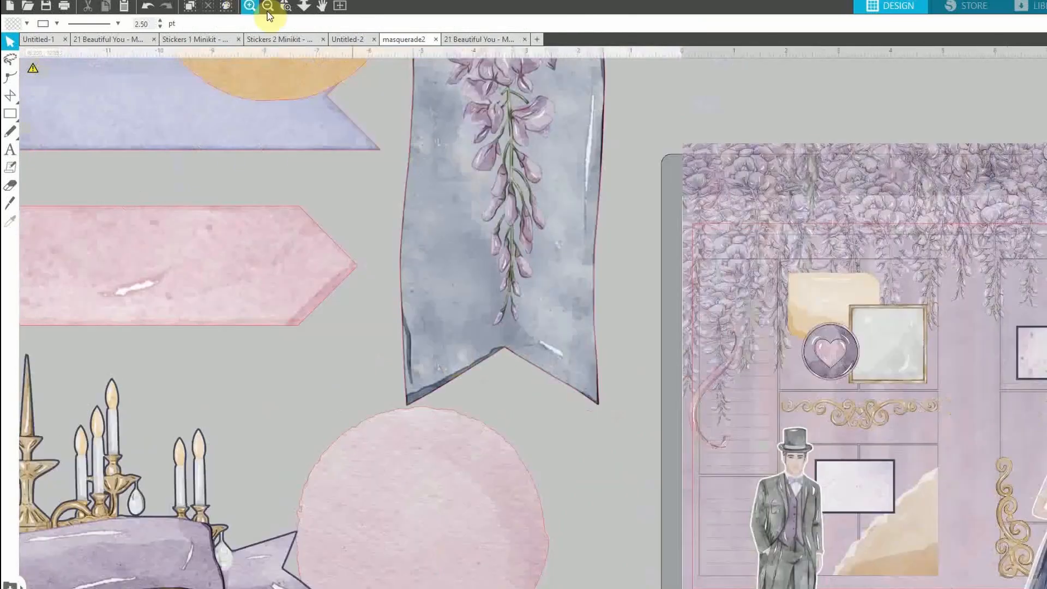
{"action": "left_click", "coordinate": [268, 7]}
{"action": "left_click", "coordinate": [596, 533]}
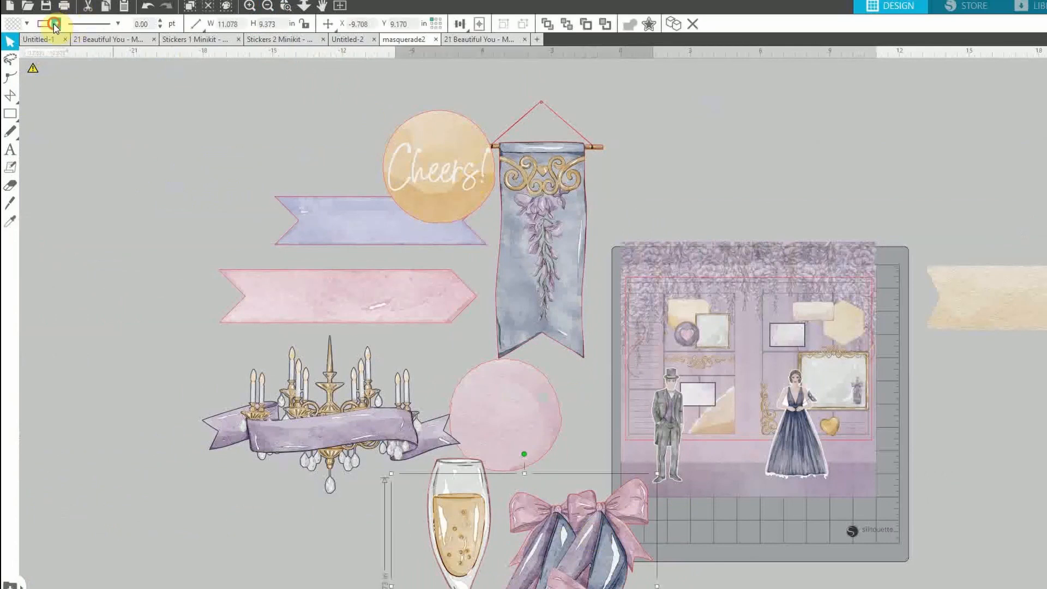
{"action": "left_click_drag", "start_coordinate": [573, 572], "coordinate": [682, 198]}
{"action": "left_click_drag", "start_coordinate": [502, 102], "coordinate": [679, 341]}
{"action": "left_click_drag", "start_coordinate": [749, 311], "coordinate": [815, 330]}
- Bring the shoes to the front so they overlap the purple card's edge, and deselect them
{"action": "right_click", "coordinate": [815, 330]}
{"action": "left_click", "coordinate": [867, 267]}
{"action": "left_click_drag", "start_coordinate": [425, 588], "coordinate": [518, 588]}
{"action": "left_click", "coordinate": [249, 8]}
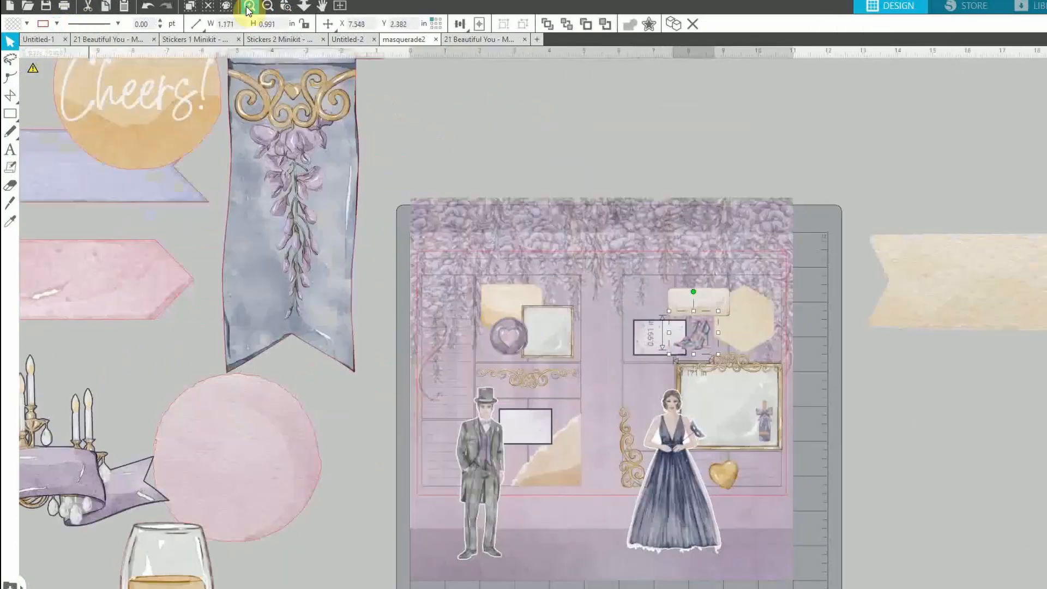
{"action": "left_click", "coordinate": [250, 7]}
{"action": "left_click", "coordinate": [679, 451]}
- Make the blue wisteria banner's line color transparent and move the banner onto the middle of the planner page
{"action": "scroll", "coordinate": [679, 452], "scroll_direction": "down", "scroll_amount": 1}
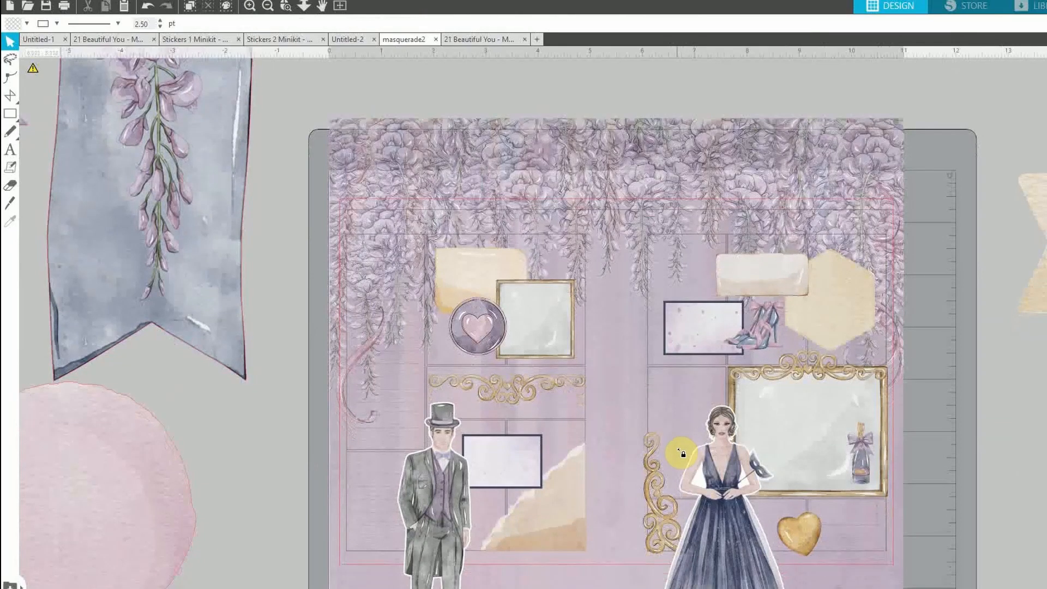
{"action": "left_click_drag", "start_coordinate": [154, 140], "coordinate": [271, 264]}
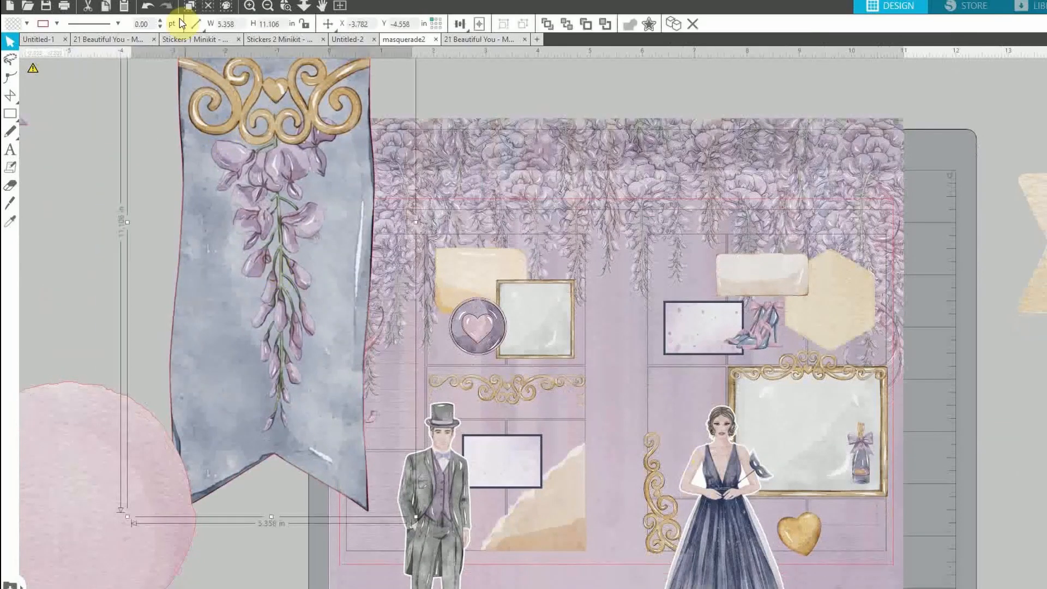
{"action": "left_click", "coordinate": [57, 25]}
{"action": "left_click", "coordinate": [46, 48]}
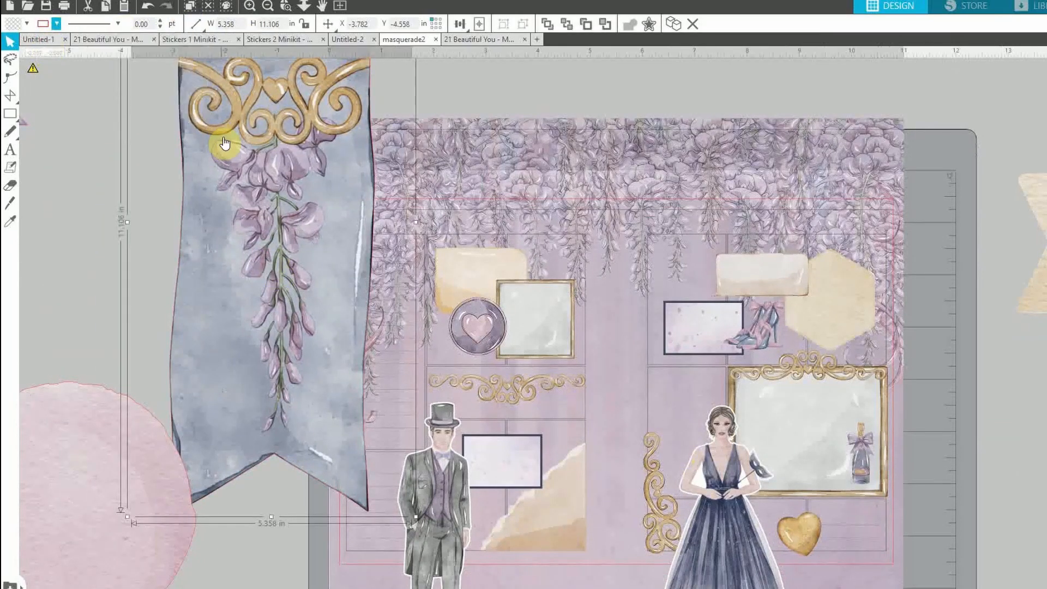
{"action": "left_click_drag", "start_coordinate": [227, 143], "coordinate": [569, 207]}
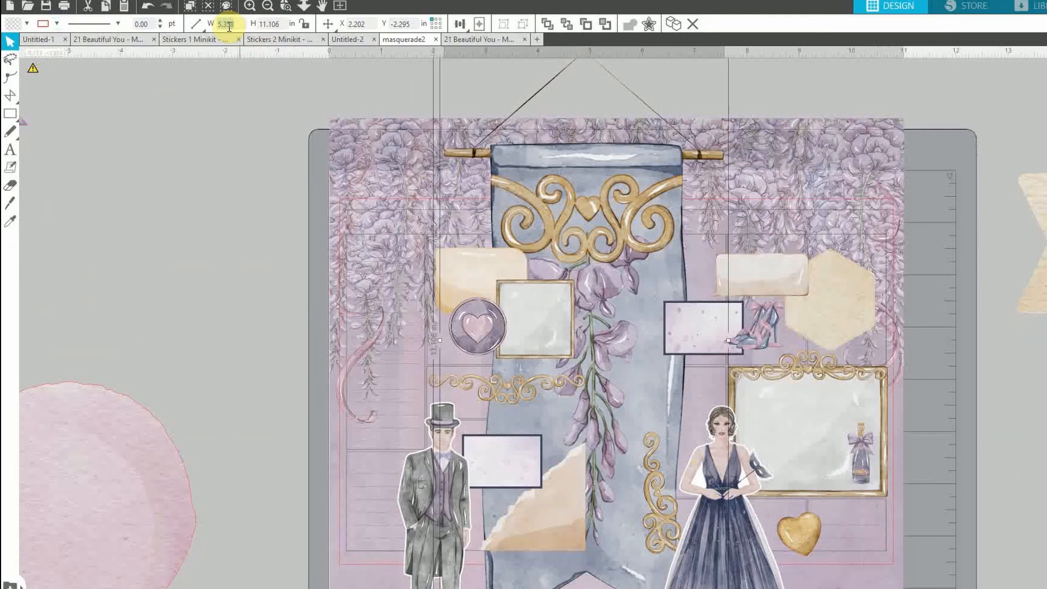
- Try to set only the banner's width to 1.25 in, and undo the change
{"action": "key", "text": "Return"}
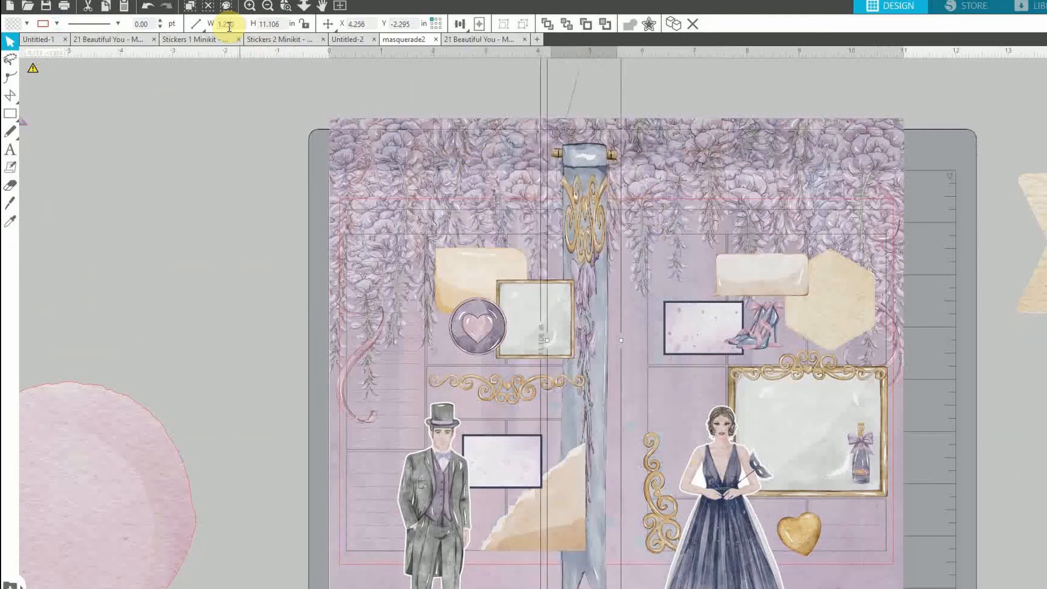
{"action": "key", "text": "ctrl+z"}
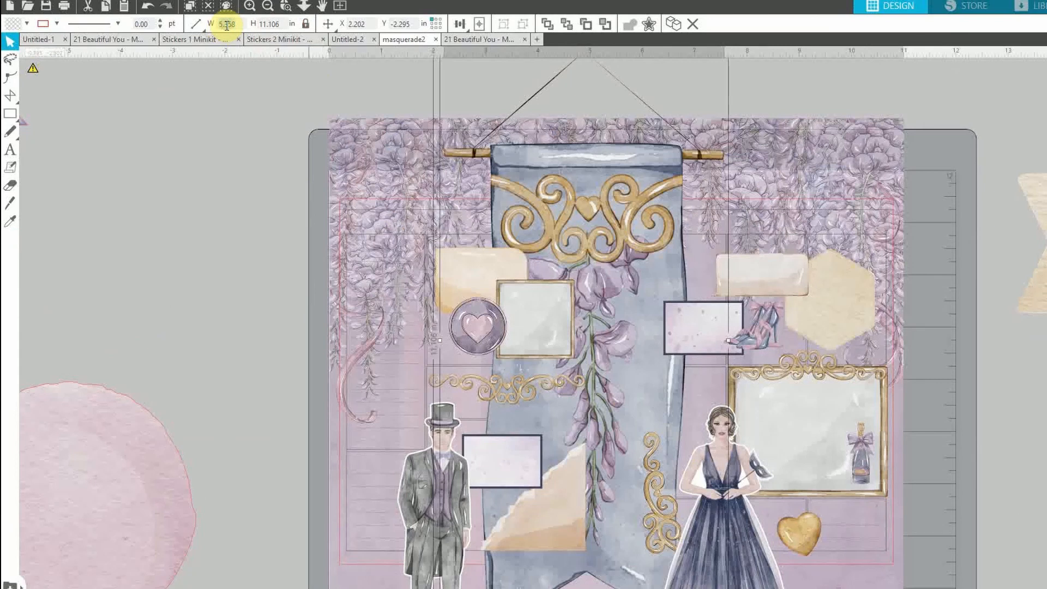
- Scale the wisteria banner proportionally to 1.25 in wide, place it behind the woman beside the large gold-framed mirror, and deselect it
{"action": "type", "text": "5"}
{"action": "key", "text": "Return"}
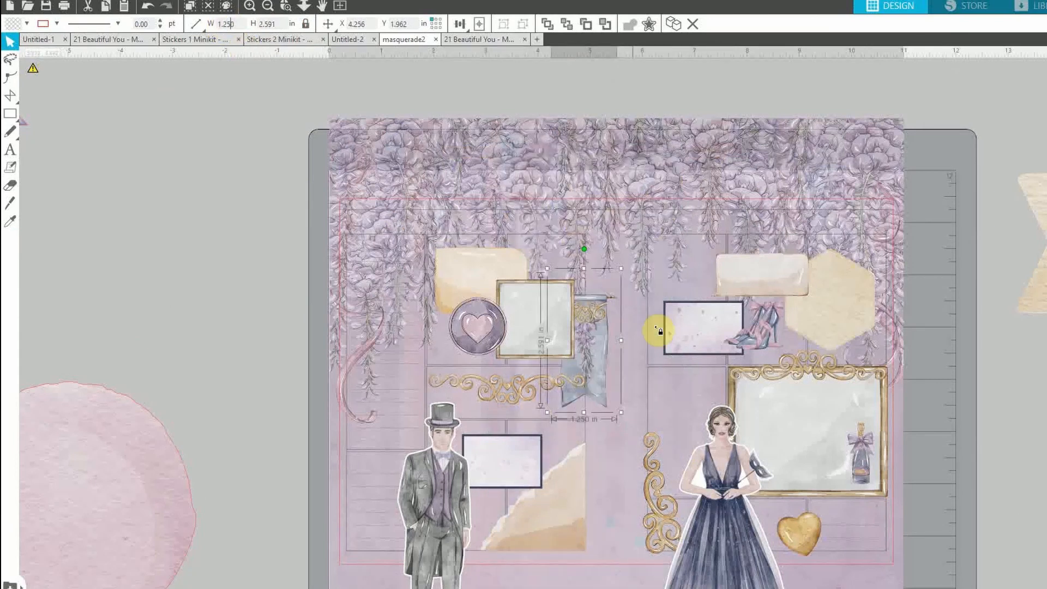
{"action": "left_click_drag", "start_coordinate": [599, 369], "coordinate": [697, 444]}
{"action": "left_click", "coordinate": [838, 584]}
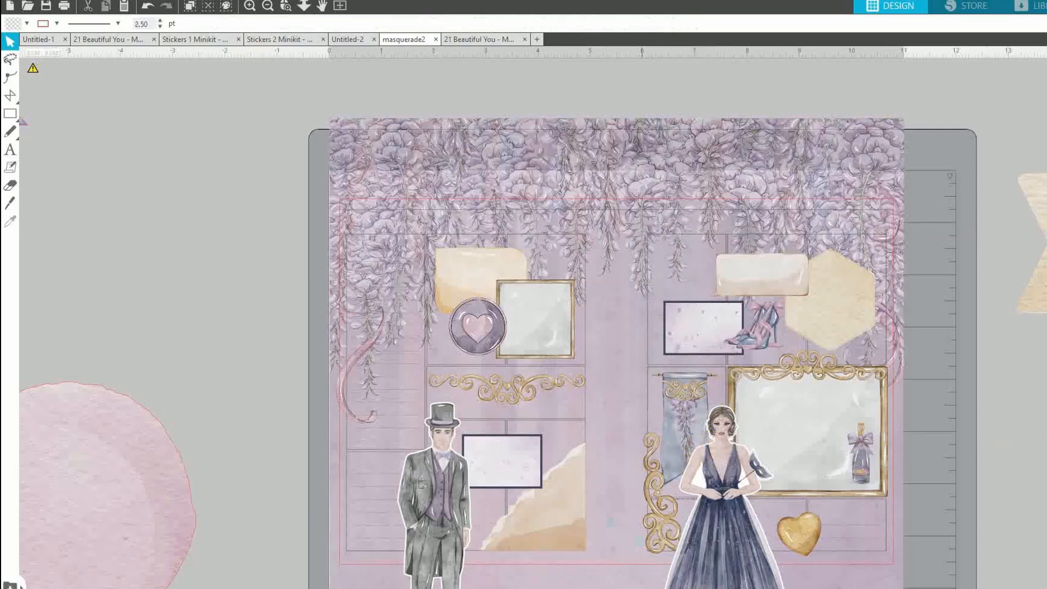
- Try the beige curtain, shrunk to about 7.57 in tall, along the planner page's left edge, and move it back off the page
{"action": "scroll", "coordinate": [642, 587], "scroll_direction": "right", "scroll_amount": 4}
{"action": "scroll", "coordinate": [437, 254], "scroll_direction": "down", "scroll_amount": 1}
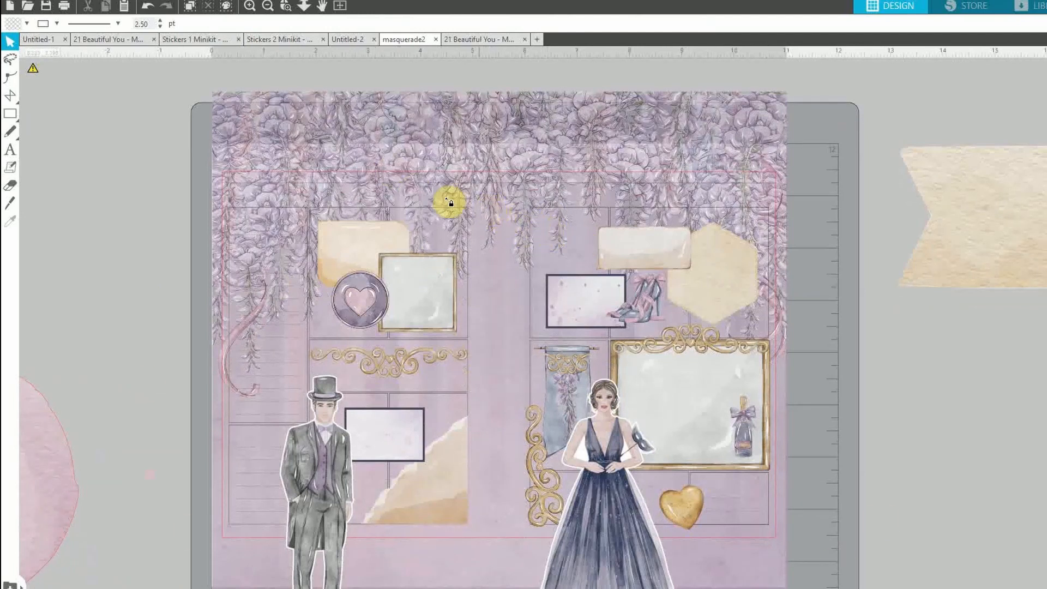
{"action": "left_click", "coordinate": [267, 6]}
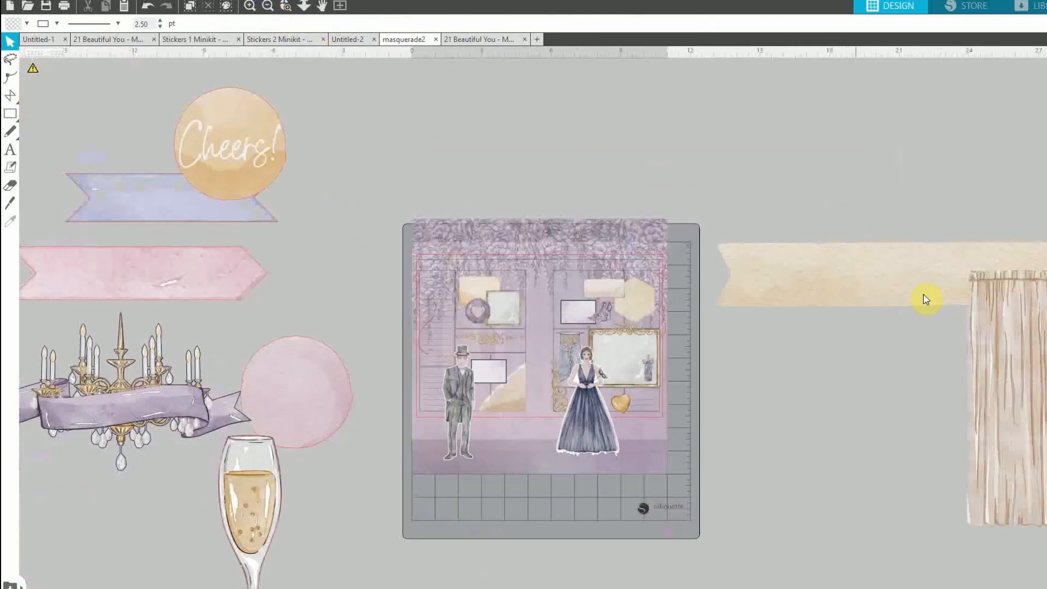
{"action": "left_click_drag", "start_coordinate": [1036, 431], "coordinate": [433, 419]}
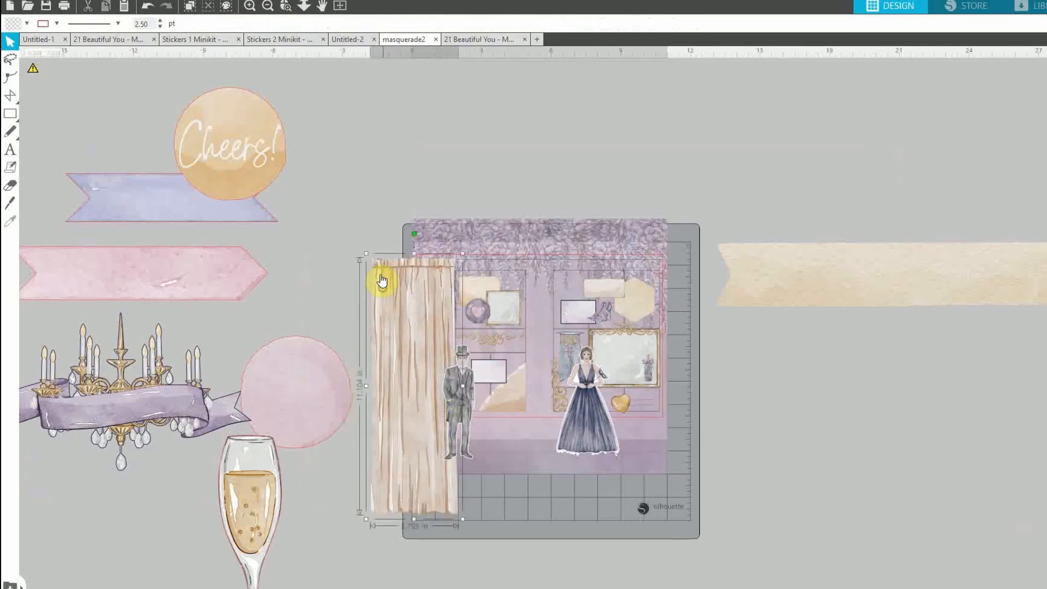
{"action": "left_click_drag", "start_coordinate": [365, 253], "coordinate": [392, 337]}
{"action": "left_click_drag", "start_coordinate": [411, 429], "coordinate": [414, 346]}
{"action": "left_click", "coordinate": [925, 495]}
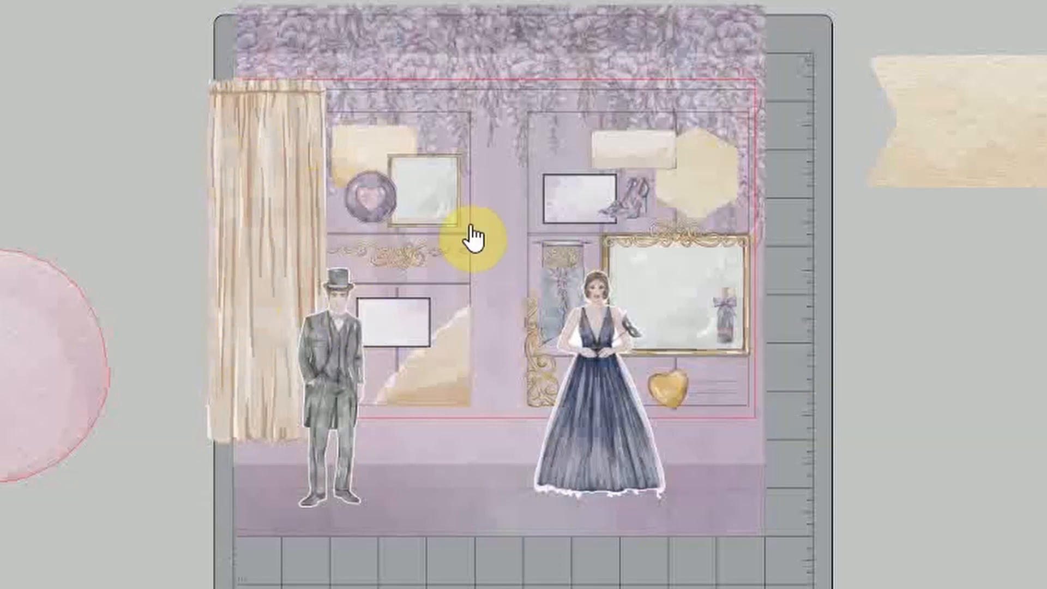
{"action": "left_click_drag", "start_coordinate": [278, 131], "coordinate": [1046, 137]}
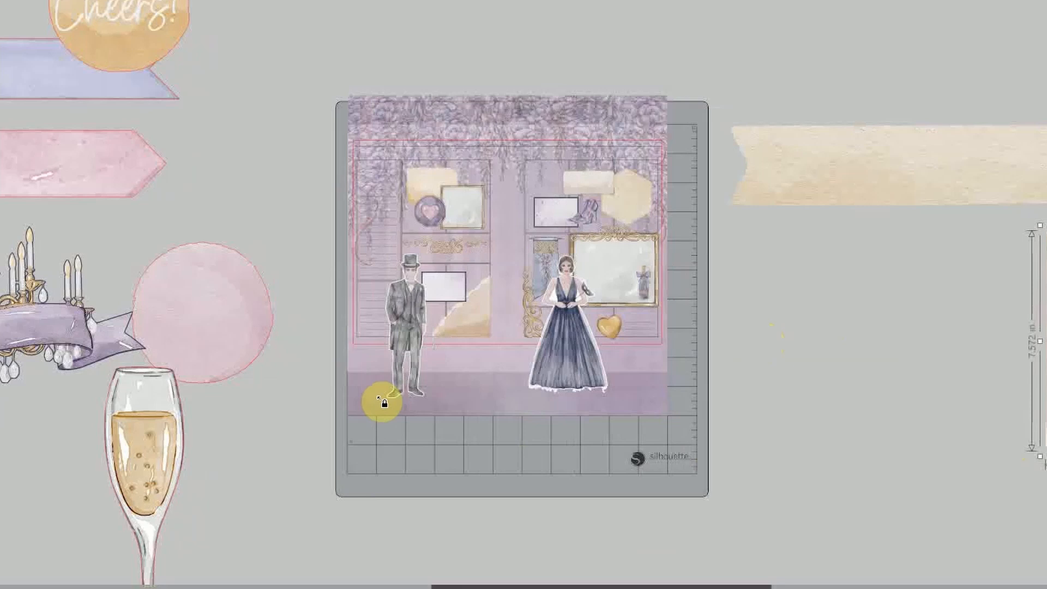
{"action": "left_click", "coordinate": [614, 514]}
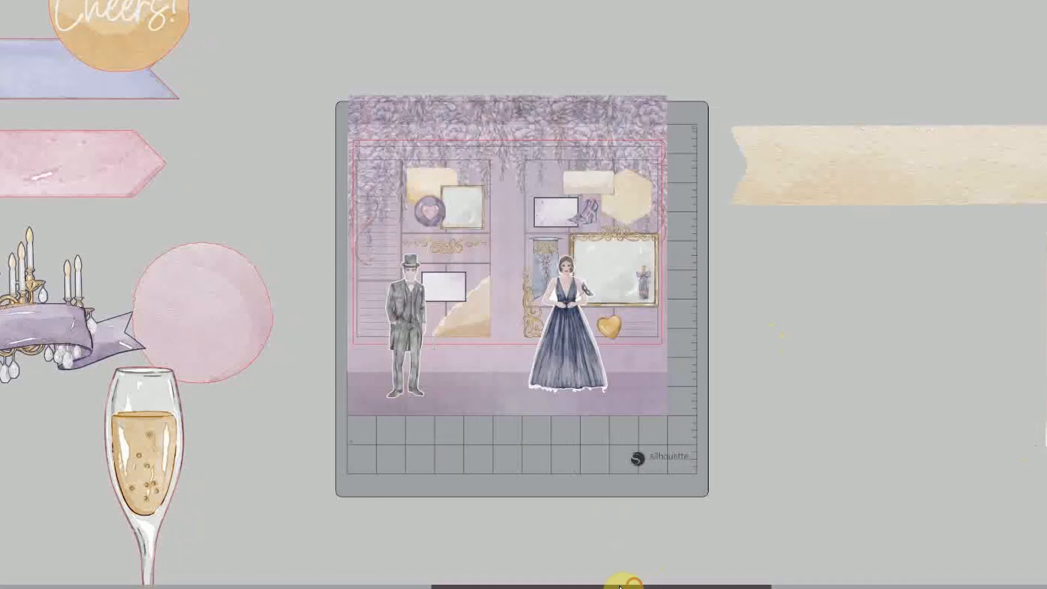
- Shrink the blue flag banner to about 1.5 in wide and place it above the peach paper piece on the left page
{"action": "left_click_drag", "start_coordinate": [620, 586], "coordinate": [573, 586]}
{"action": "left_click_drag", "start_coordinate": [235, 177], "coordinate": [528, 1]}
{"action": "left_click_drag", "start_coordinate": [198, 74], "coordinate": [566, 82]}
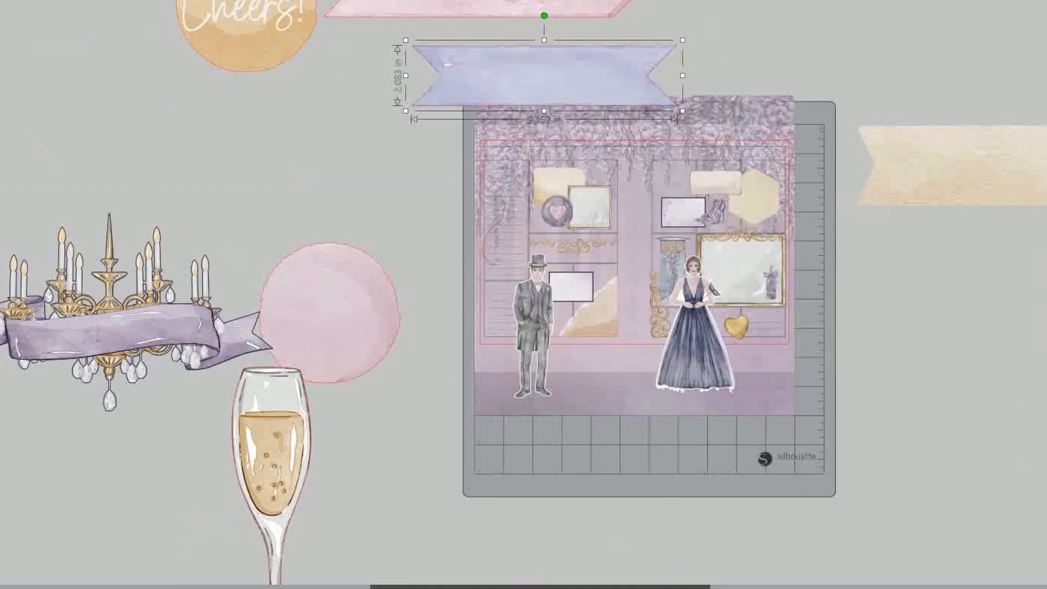
{"action": "key", "text": "Return"}
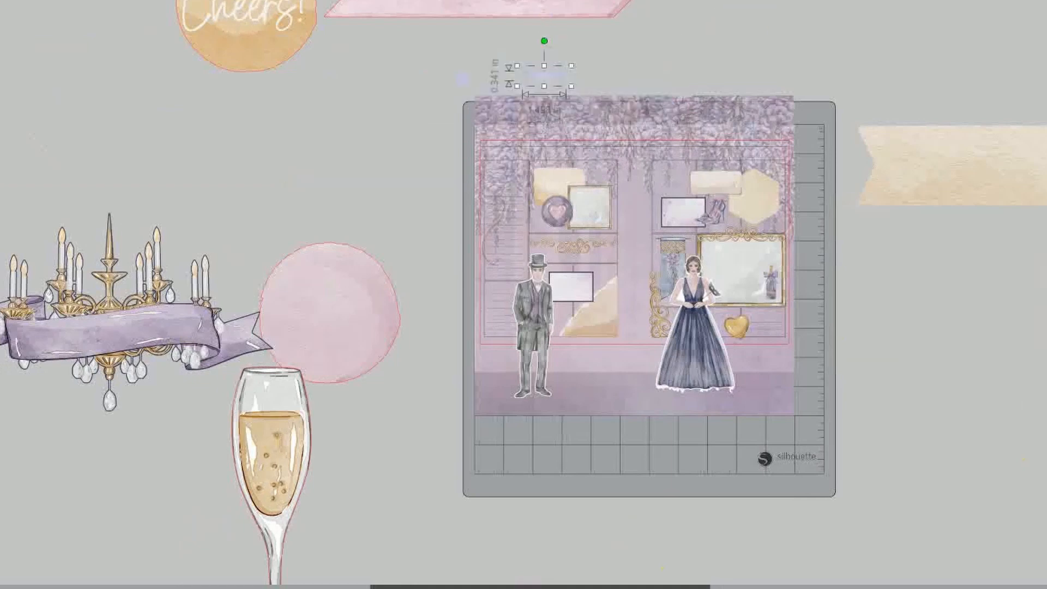
{"action": "left_click_drag", "start_coordinate": [554, 156], "coordinate": [551, 163]}
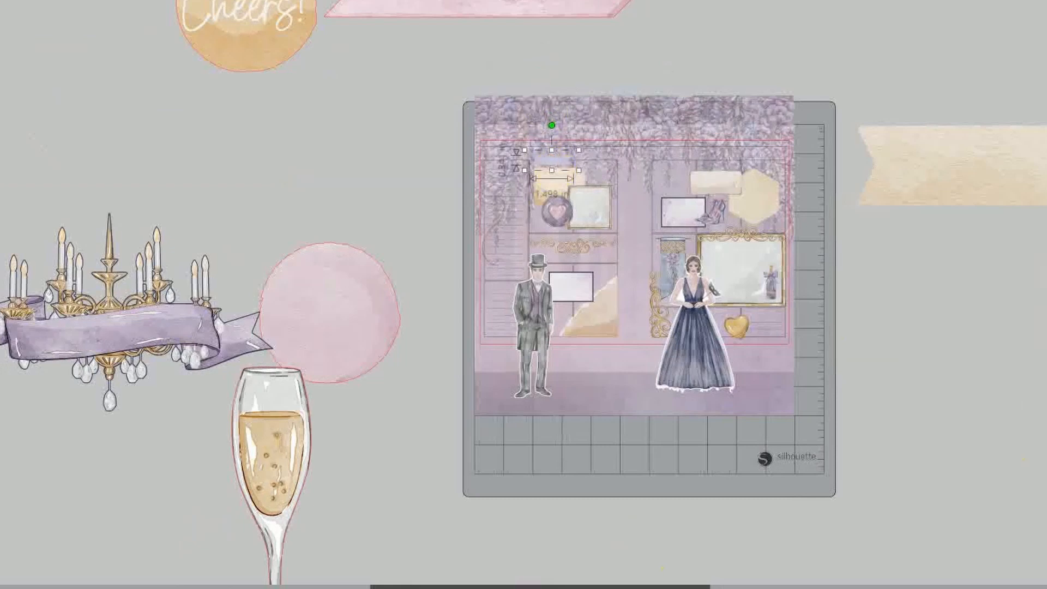
{"action": "scroll", "coordinate": [570, 223], "scroll_direction": "up", "scroll_amount": 1}
{"action": "left_click", "coordinate": [273, 71]}
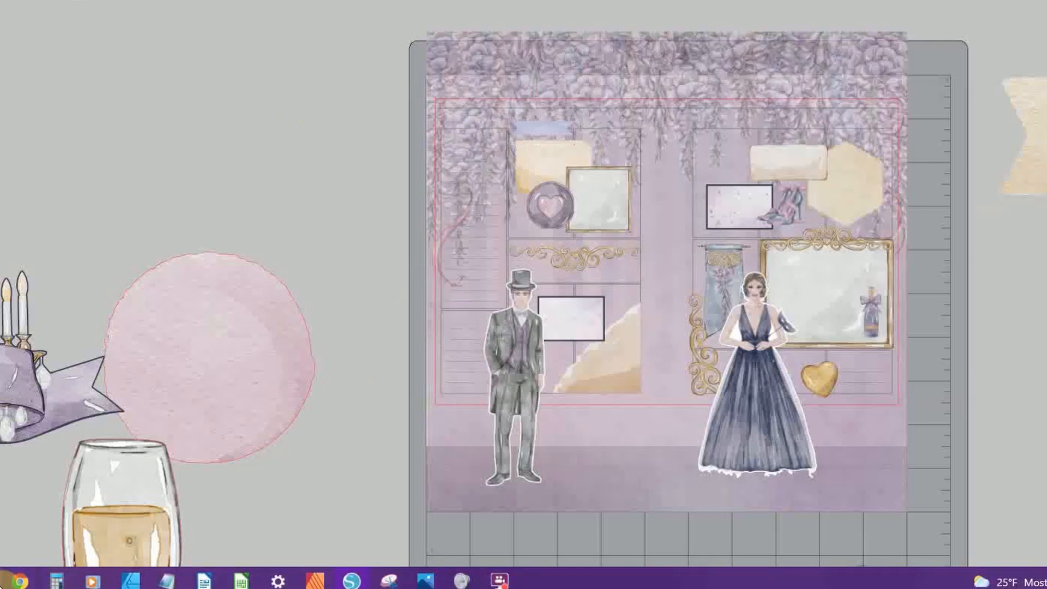
- Switch to File Explorer, open the Masquerade creative kit's Artwork folder, and add the blue watercolor label beside the planner page
{"action": "left_click", "coordinate": [8, 575]}
{"action": "left_click", "coordinate": [220, 1]}
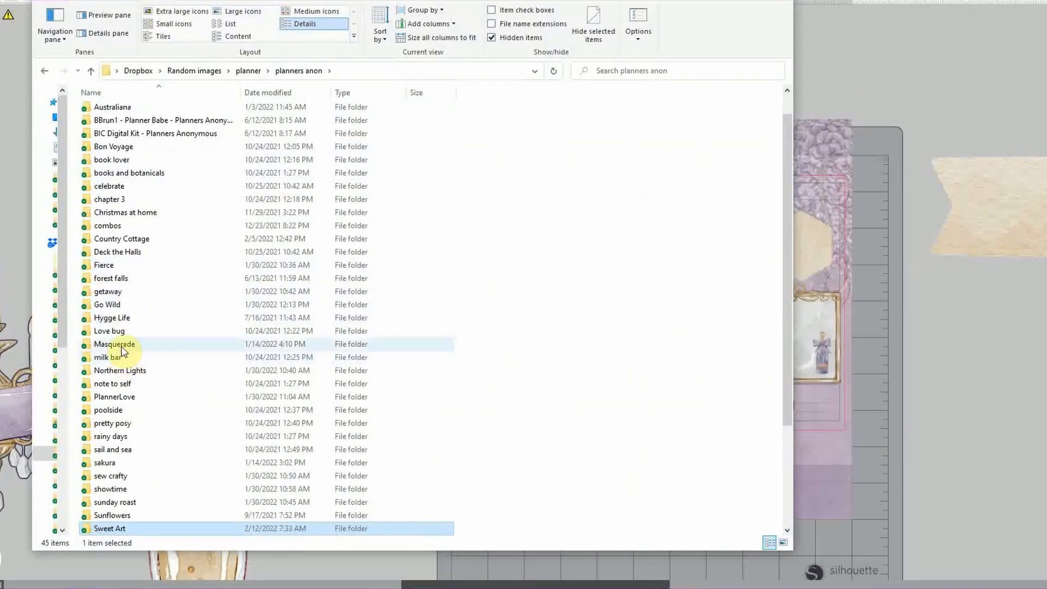
{"action": "double_click", "coordinate": [81, 302]}
{"action": "double_click", "coordinate": [72, 70]}
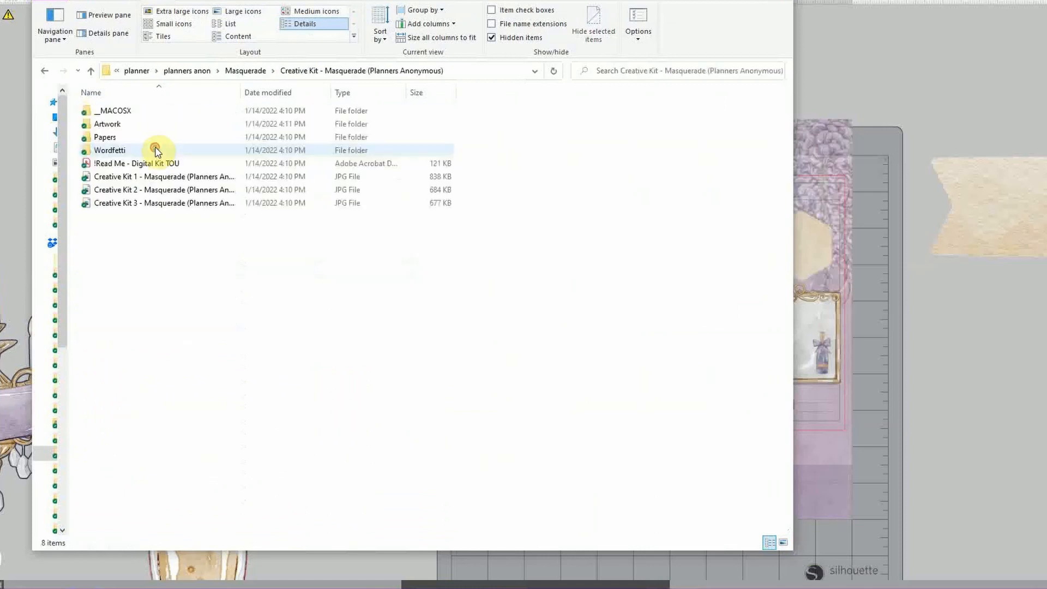
{"action": "double_click", "coordinate": [145, 124]}
{"action": "scroll", "coordinate": [780, 222], "scroll_direction": "down", "scroll_amount": 8}
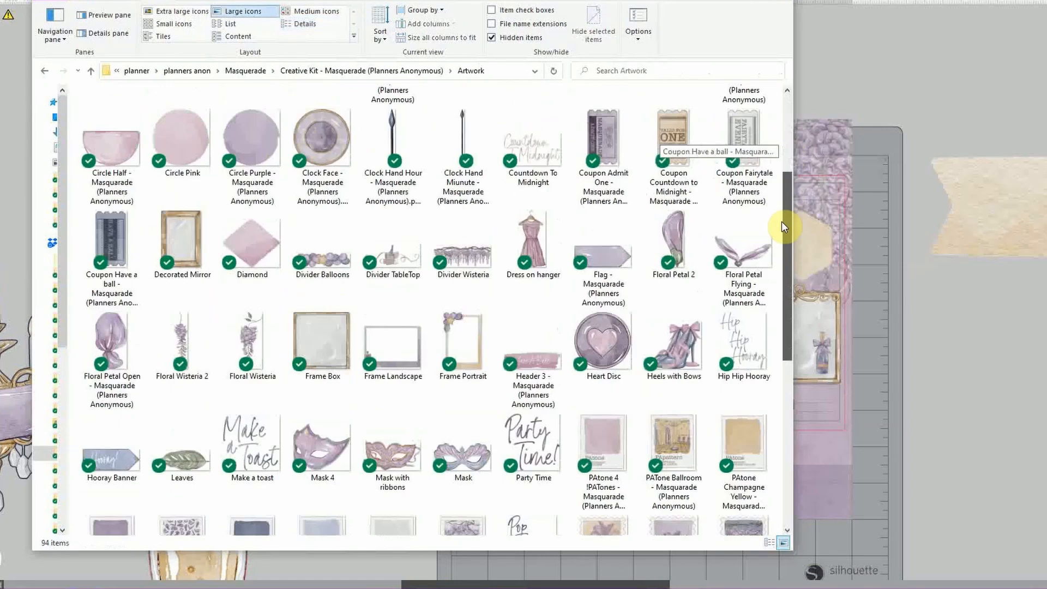
{"action": "scroll", "coordinate": [775, 338], "scroll_direction": "down", "scroll_amount": 3}
{"action": "left_click_drag", "start_coordinate": [606, 398], "coordinate": [960, 396]}
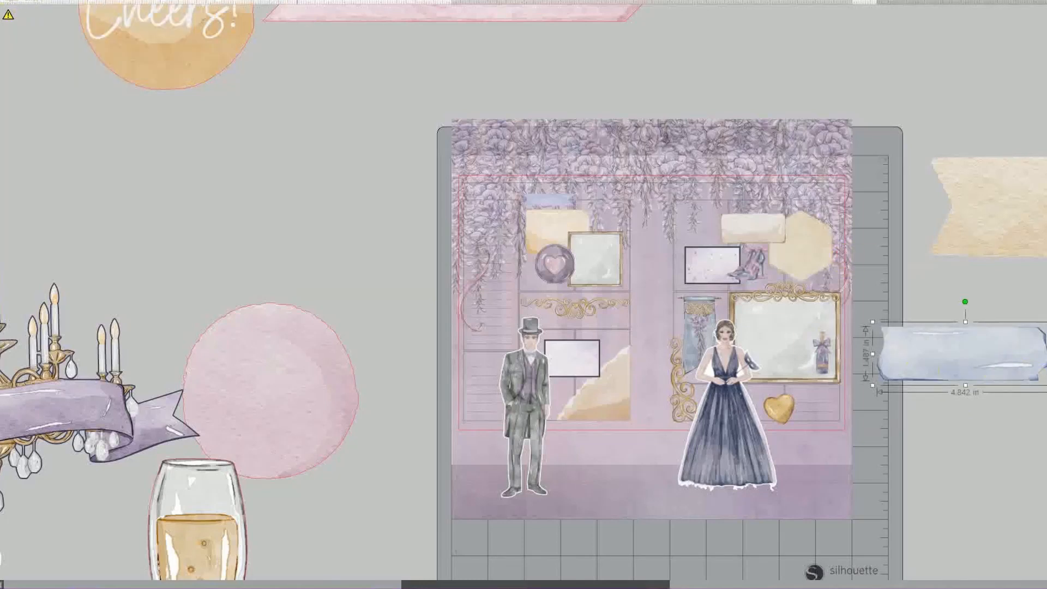
- Shrink the blue label to about 1.5 in wide, place it above the right page's first column, and delete the left page's blue flag banner
{"action": "key", "text": "Return"}
{"action": "left_click", "coordinate": [937, 397]}
{"action": "left_click_drag", "start_coordinate": [962, 351], "coordinate": [711, 194]}
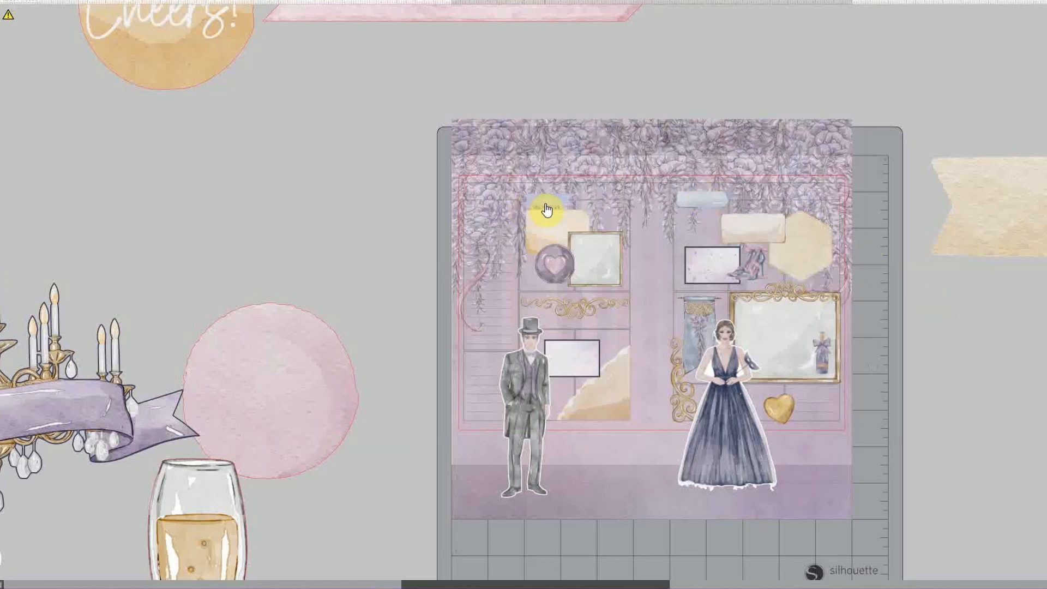
{"action": "left_click", "coordinate": [707, 207]}
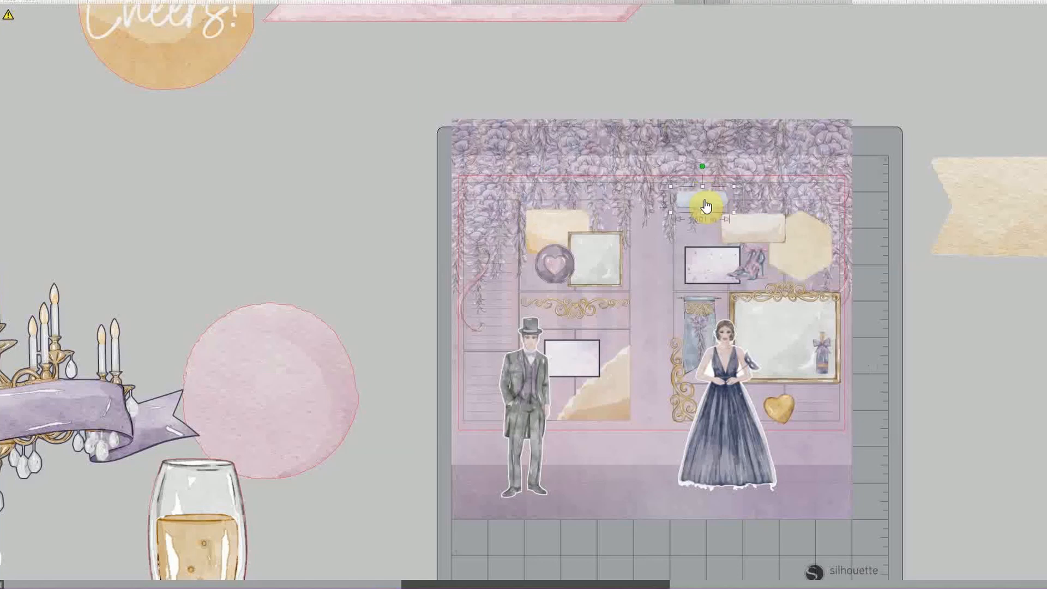
- Duplicate the blue label twice and place the copies above the right page's second and third columns
{"action": "left_click_drag", "start_coordinate": [1046, 200], "coordinate": [1046, 116]}
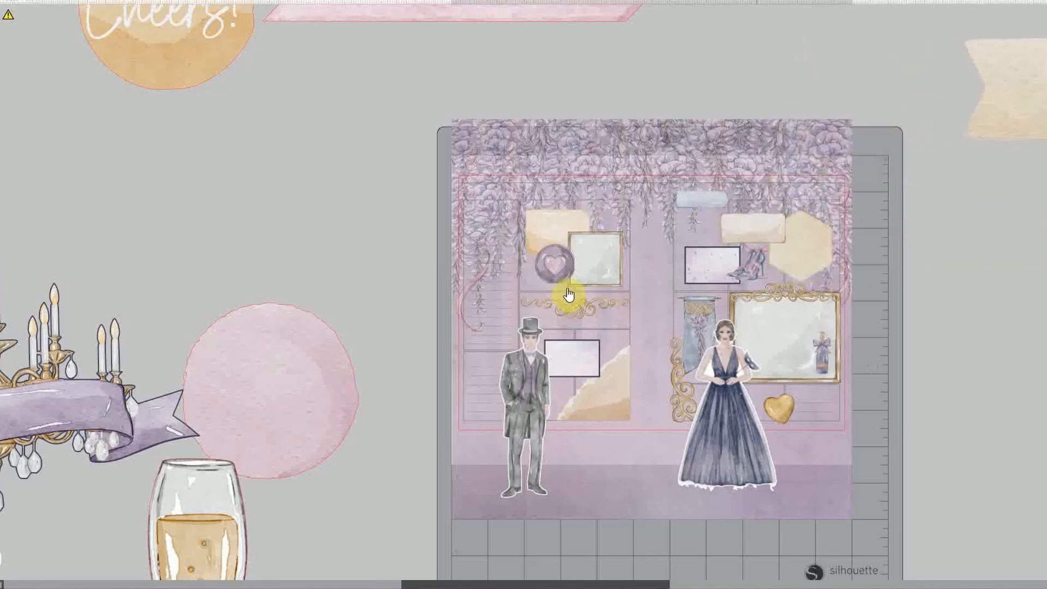
{"action": "left_click", "coordinate": [704, 200]}
{"action": "key", "text": "ctrl+v"}
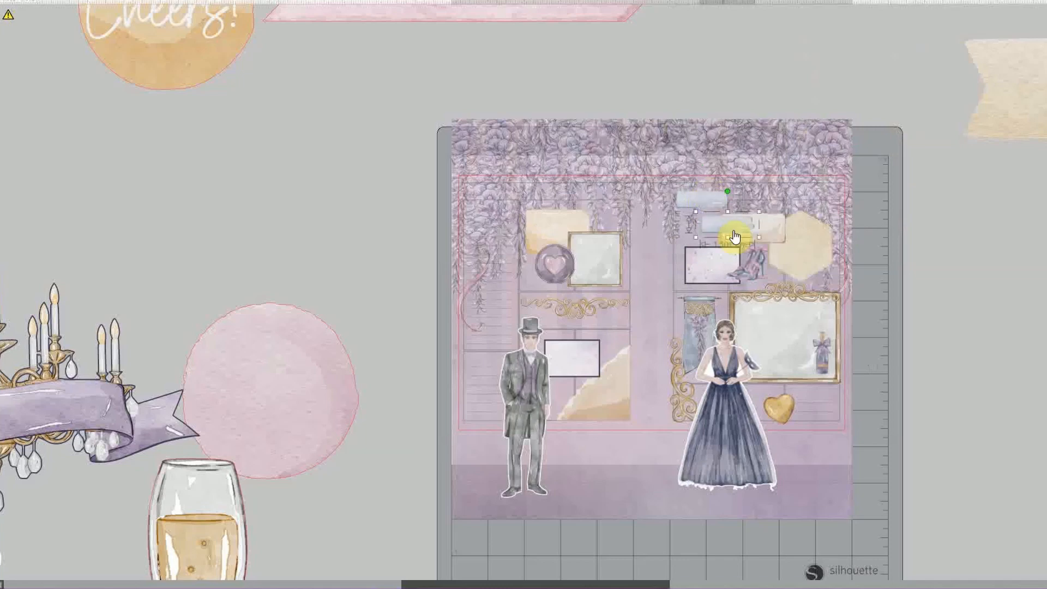
{"action": "left_click_drag", "start_coordinate": [730, 231], "coordinate": [818, 168]}
{"action": "key", "text": "ctrl+v"}
{"action": "left_click", "coordinate": [753, 160]}
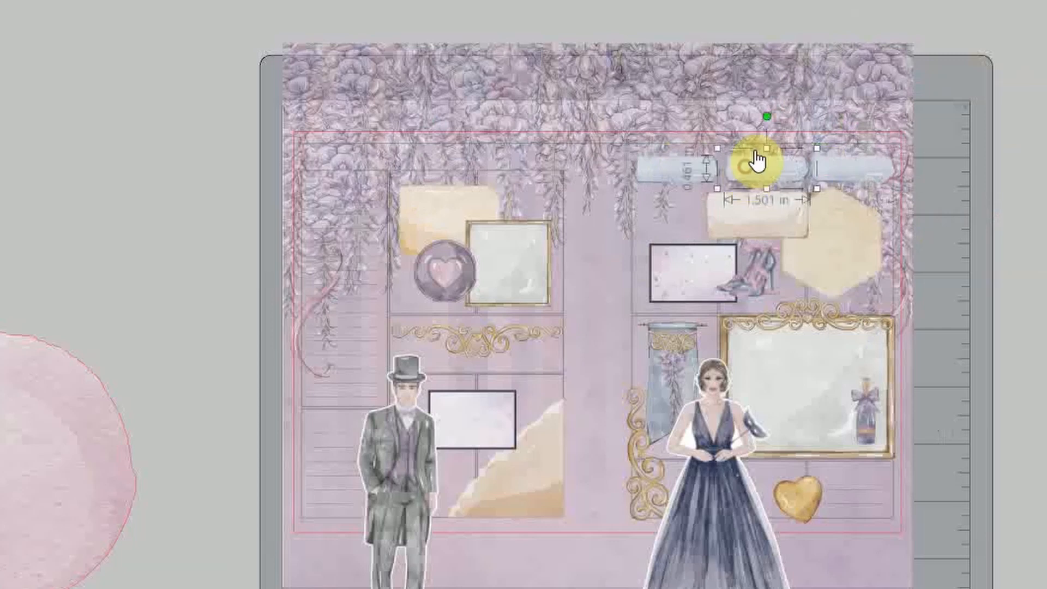
- Rotate the middle blue label 180 degrees and fine-tune the positions of the middle and third labels in the row
{"action": "left_click_drag", "start_coordinate": [764, 112], "coordinate": [772, 231]}
{"action": "left_click_drag", "start_coordinate": [758, 171], "coordinate": [755, 171]}
{"action": "left_click_drag", "start_coordinate": [850, 172], "coordinate": [850, 170]}
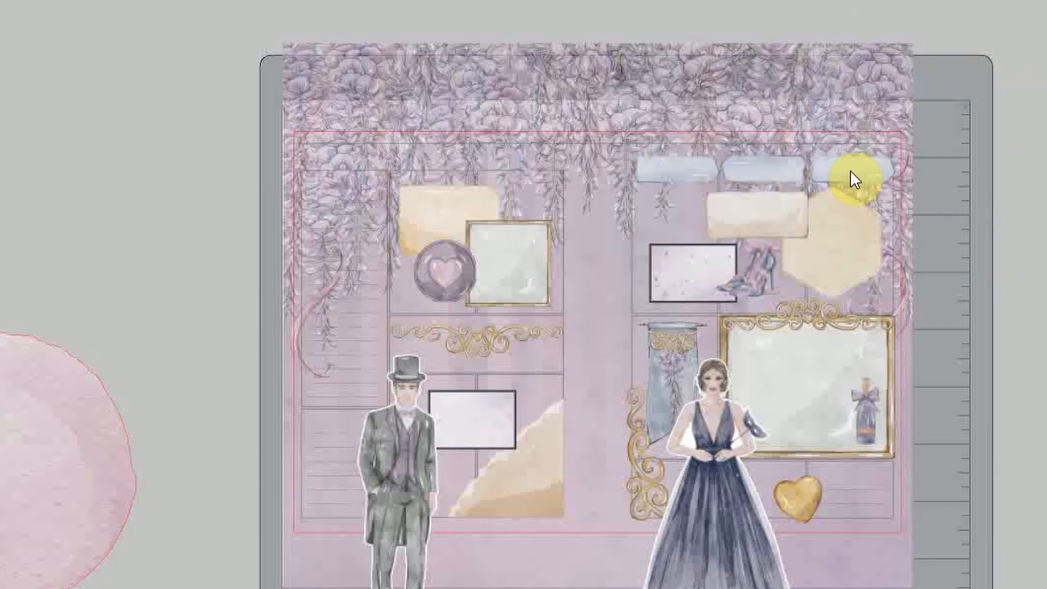
{"action": "left_click", "coordinate": [1015, 187]}
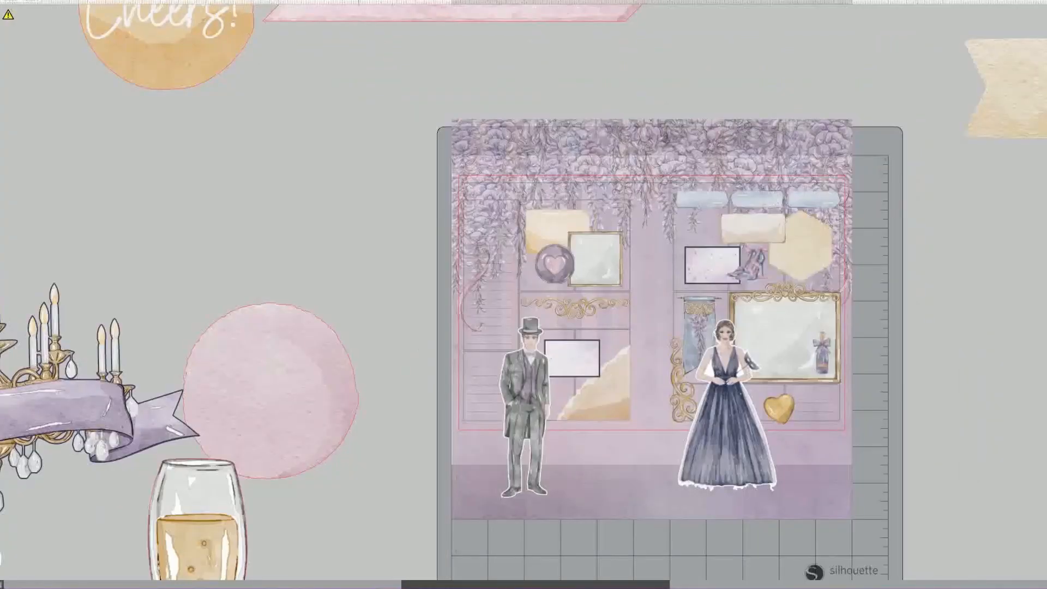
- Resize each of the three blue labels on the right page proportionally to 1.25 in wide
{"action": "scroll", "coordinate": [571, 279], "scroll_direction": "up", "scroll_amount": 1}
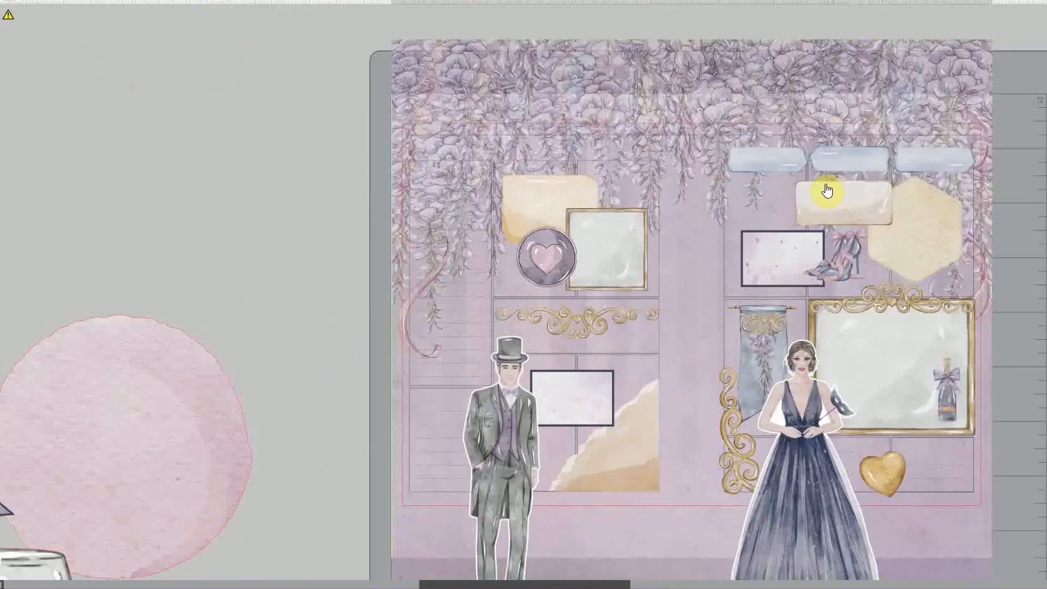
{"action": "left_click_drag", "start_coordinate": [751, 162], "coordinate": [750, 158]}
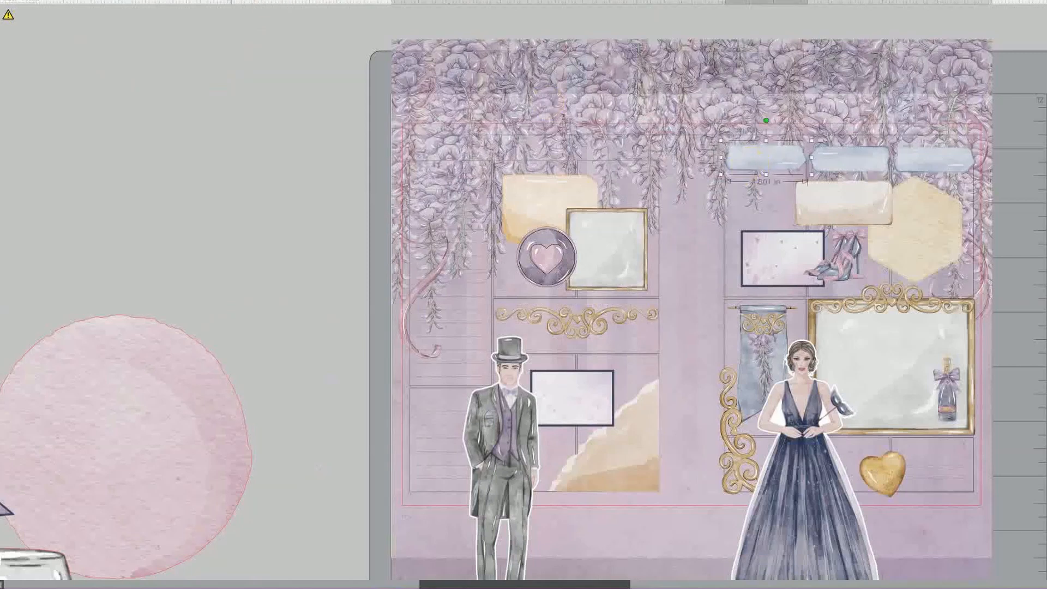
{"action": "left_click", "coordinate": [855, 156]}
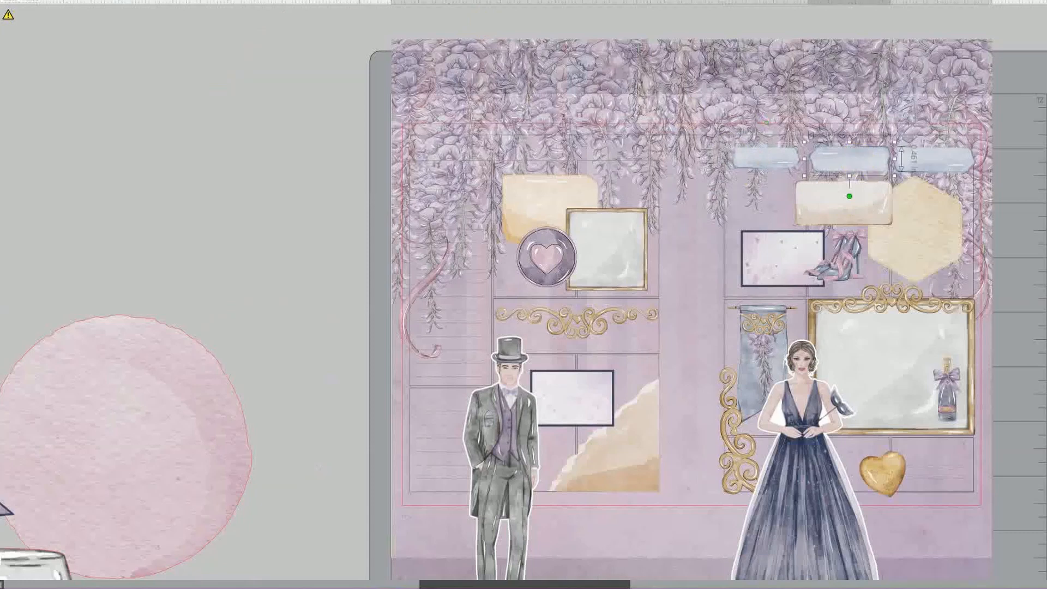
{"action": "left_click", "coordinate": [935, 159]}
{"action": "left_click", "coordinate": [1020, 157]}
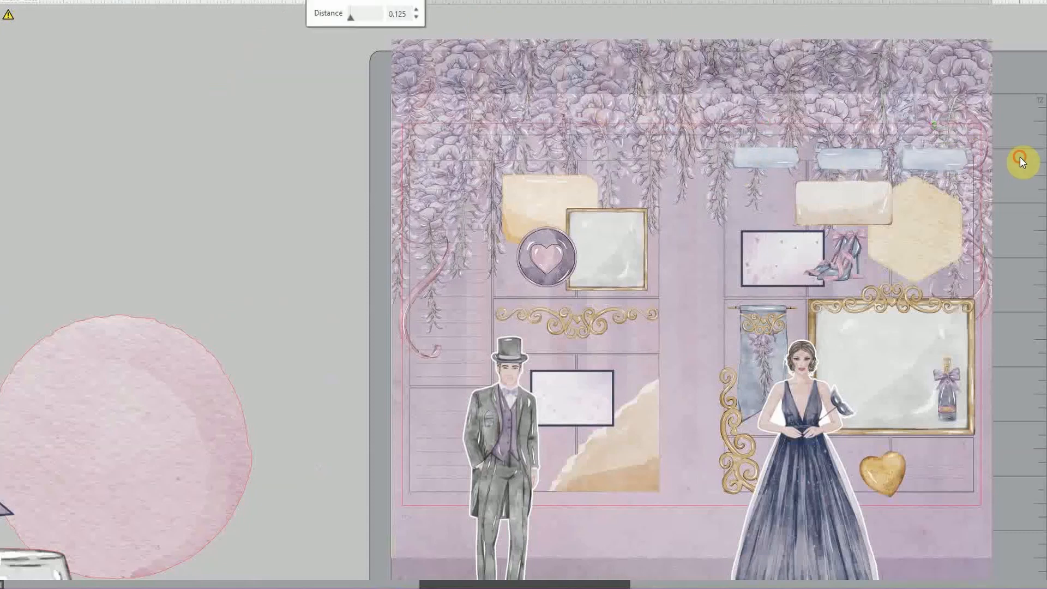
- Align the right page's three blue labels with each other in one horizontal row, and deselect them
{"action": "left_click", "coordinate": [739, 155]}
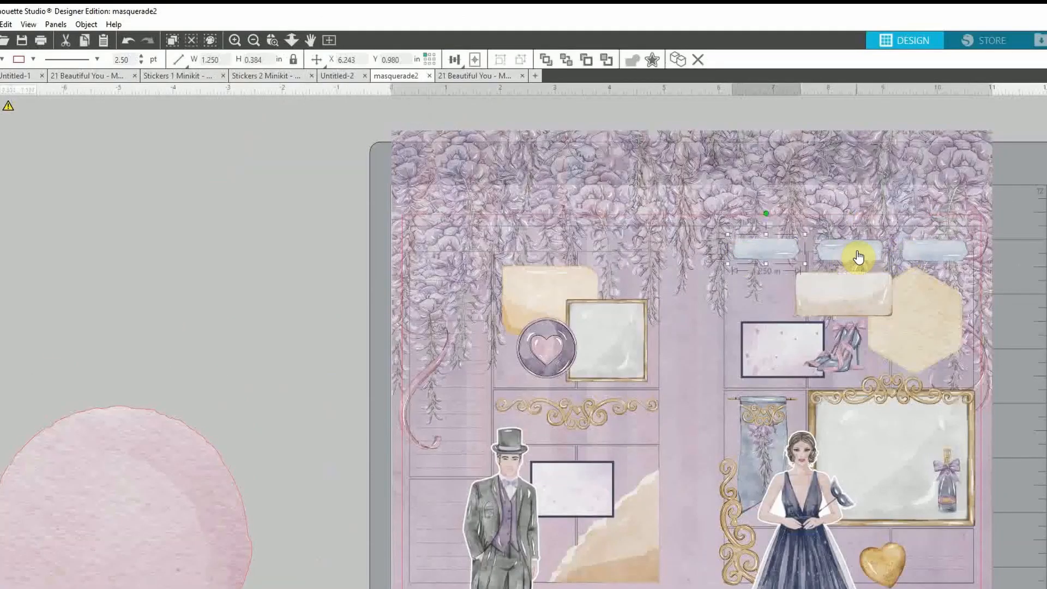
{"action": "left_click", "coordinate": [856, 159], "text": "shift"}
{"action": "left_click", "coordinate": [915, 256], "text": "shift"}
{"action": "left_click", "coordinate": [455, 59]}
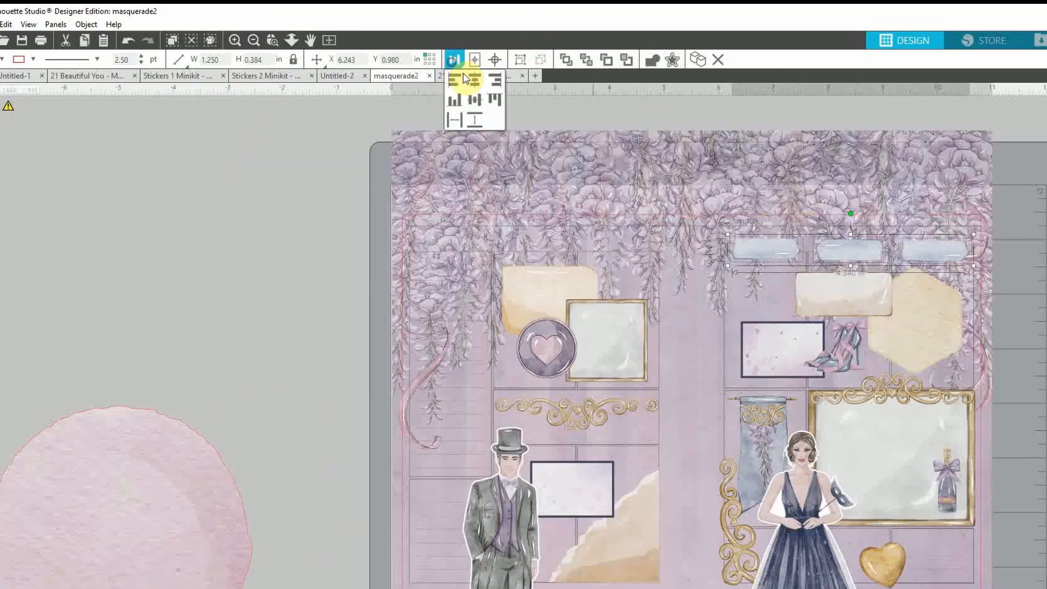
{"action": "left_click", "coordinate": [1042, 333]}
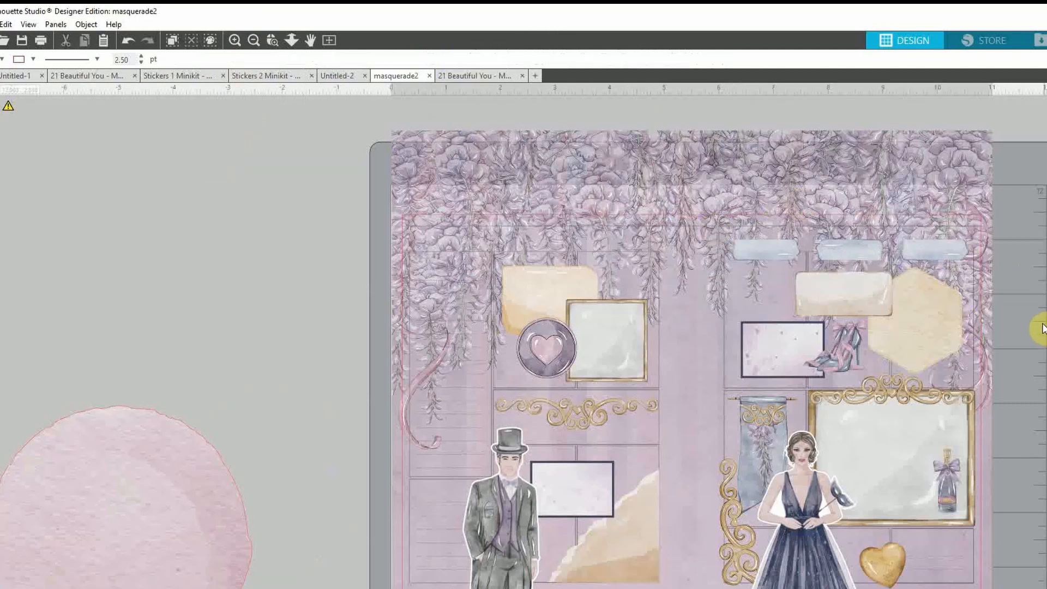
- Duplicate the right page's first two blue labels and place the pair above the left page's two wide columns
{"action": "left_click", "coordinate": [783, 256]}
{"action": "left_click", "coordinate": [869, 255], "text": "shift"}
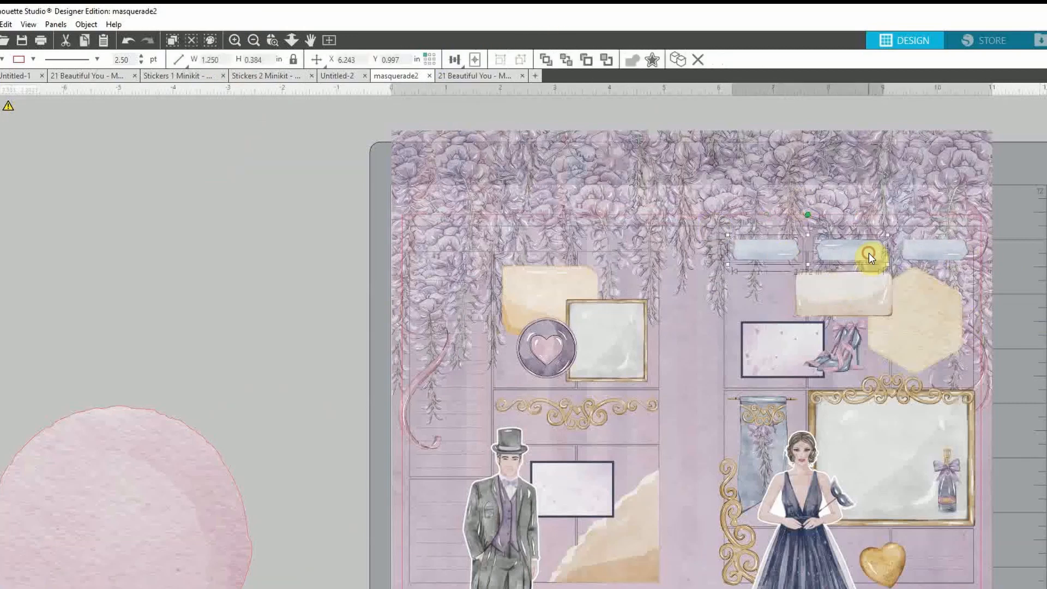
{"action": "left_click_drag", "start_coordinate": [868, 254], "coordinate": [609, 253]}
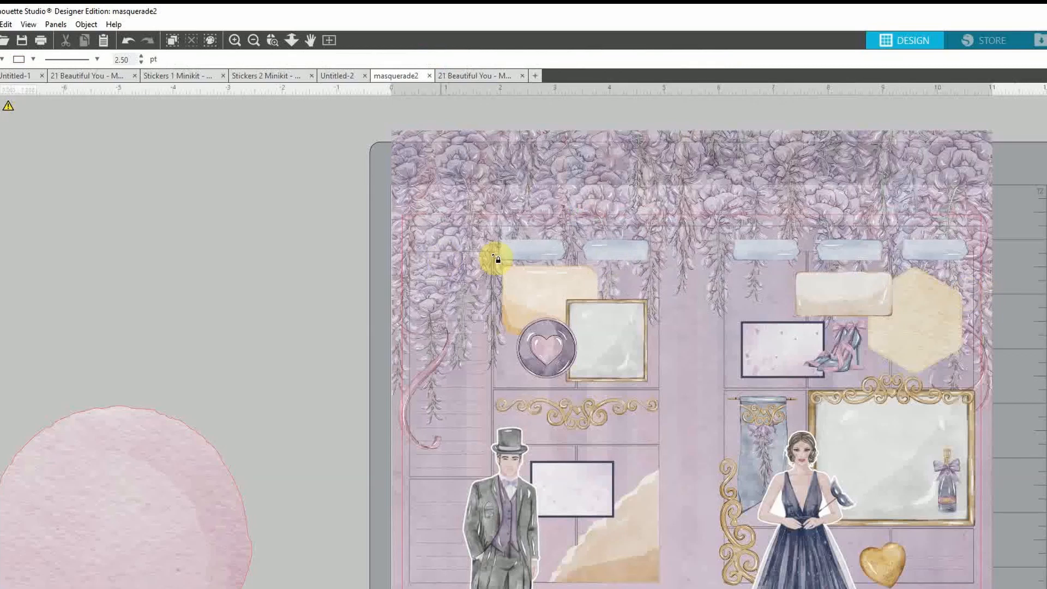
- Duplicate the left page's two blue labels and place the copies just below the gold scroll divider
{"action": "left_click", "coordinate": [532, 252]}
{"action": "left_click", "coordinate": [618, 258], "text": "shift"}
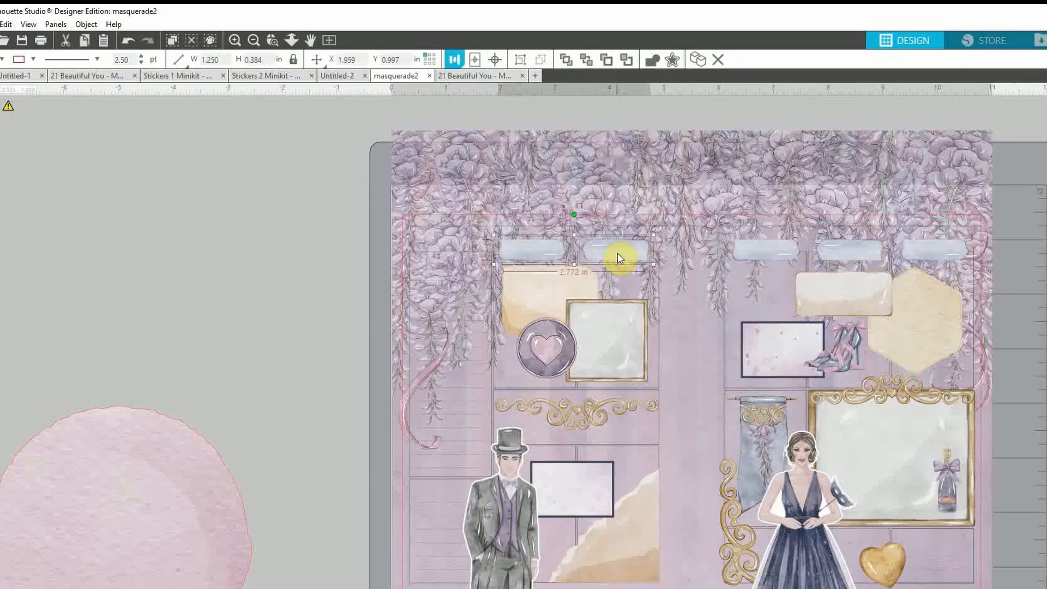
{"action": "key", "text": "ctrl+d"}
{"action": "left_click_drag", "start_coordinate": [632, 275], "coordinate": [610, 439]}
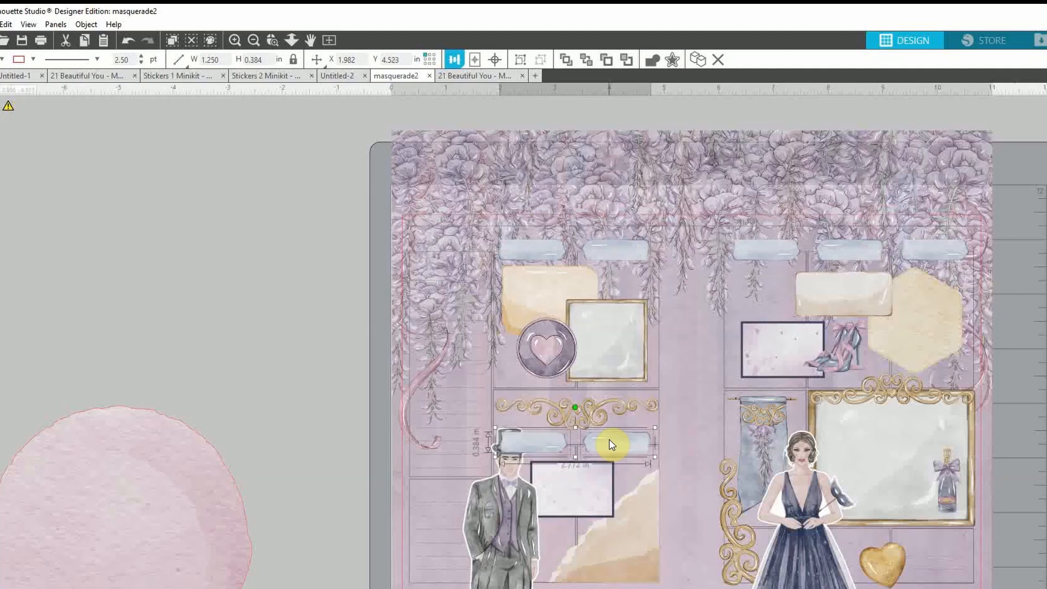
- Bring the man in the top hat in front of the blue label behind him and deselect him
{"action": "left_click", "coordinate": [482, 537]}
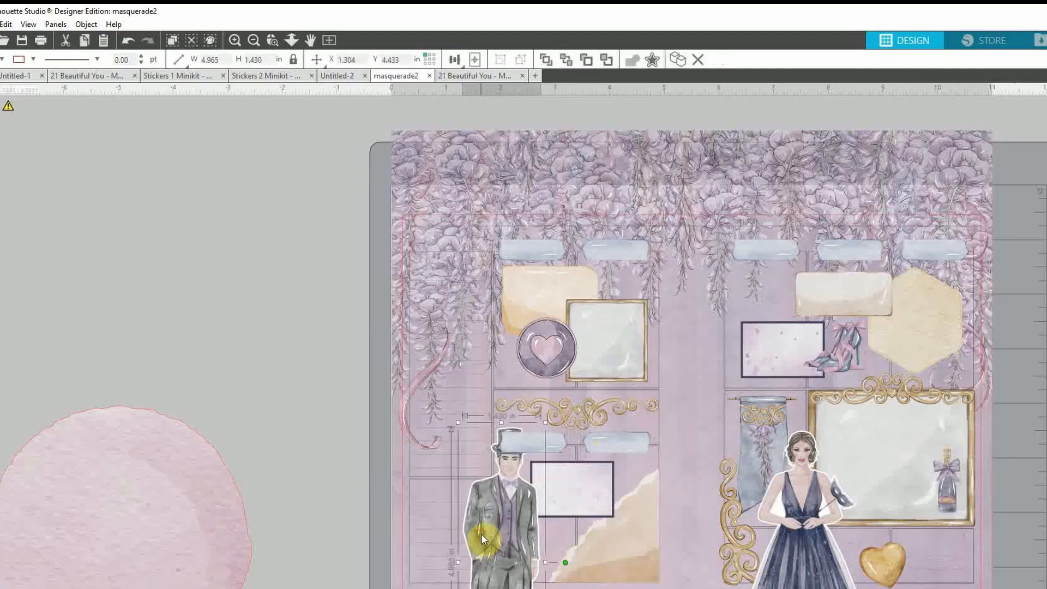
{"action": "right_click", "coordinate": [482, 536]}
{"action": "left_click", "coordinate": [538, 472]}
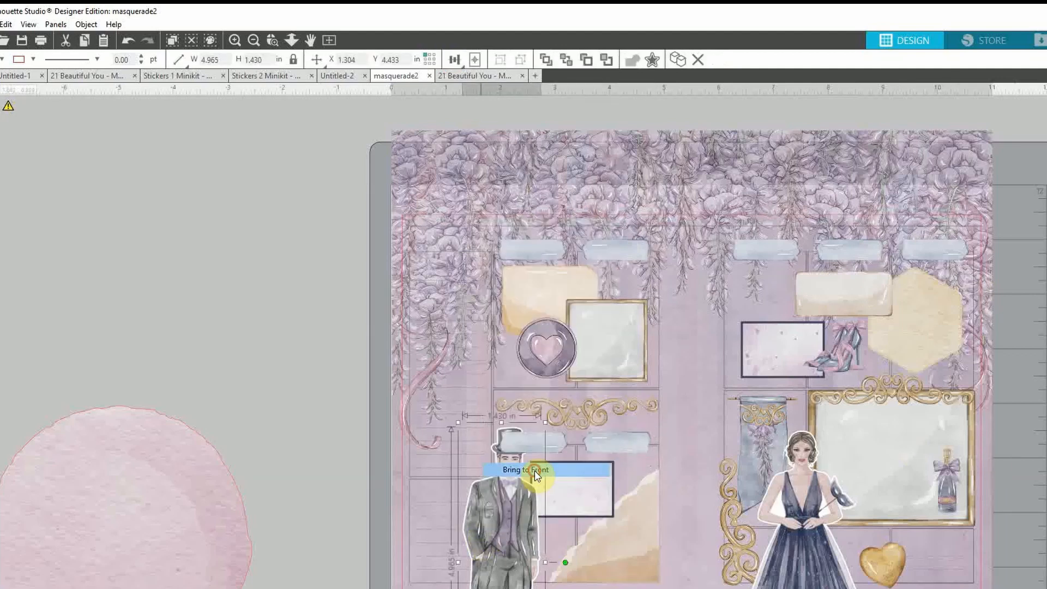
{"action": "left_click", "coordinate": [311, 421]}
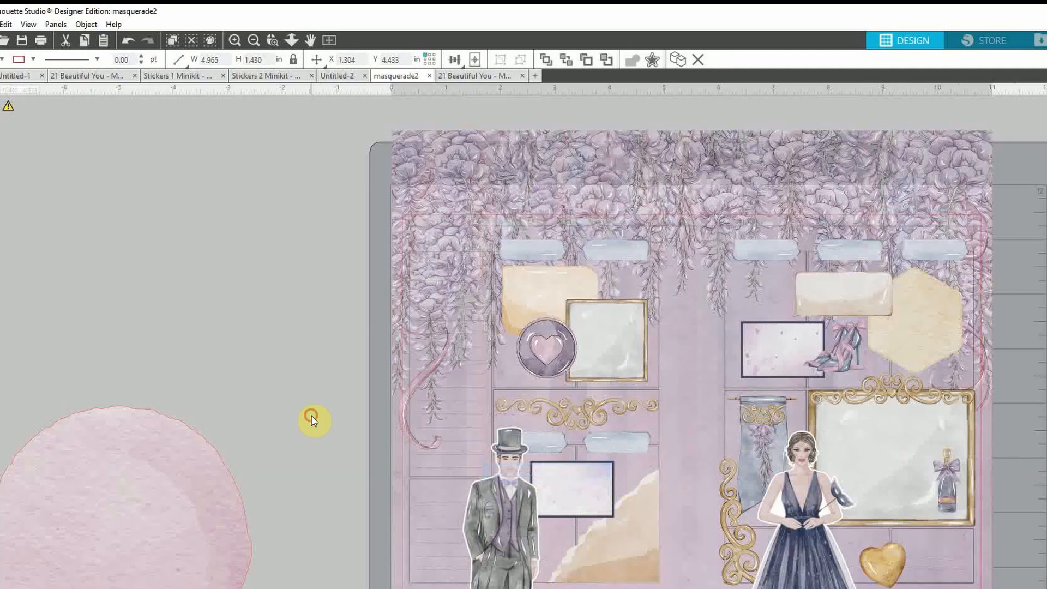
- Move the chandelier with the purple ribbon closer to the planner page and shrink it proportionally to about 4.15 in wide
{"action": "left_click", "coordinate": [253, 40]}
{"action": "left_click", "coordinate": [253, 41]}
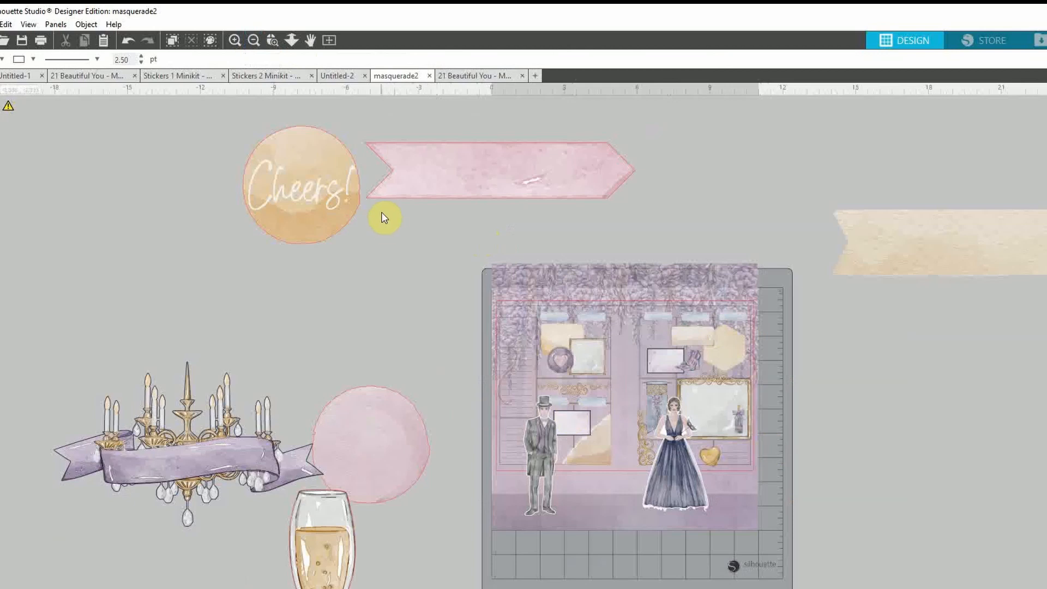
{"action": "left_click_drag", "start_coordinate": [184, 462], "coordinate": [392, 321]}
{"action": "double_click", "coordinate": [301, 308]}
{"action": "left_click", "coordinate": [385, 302]}
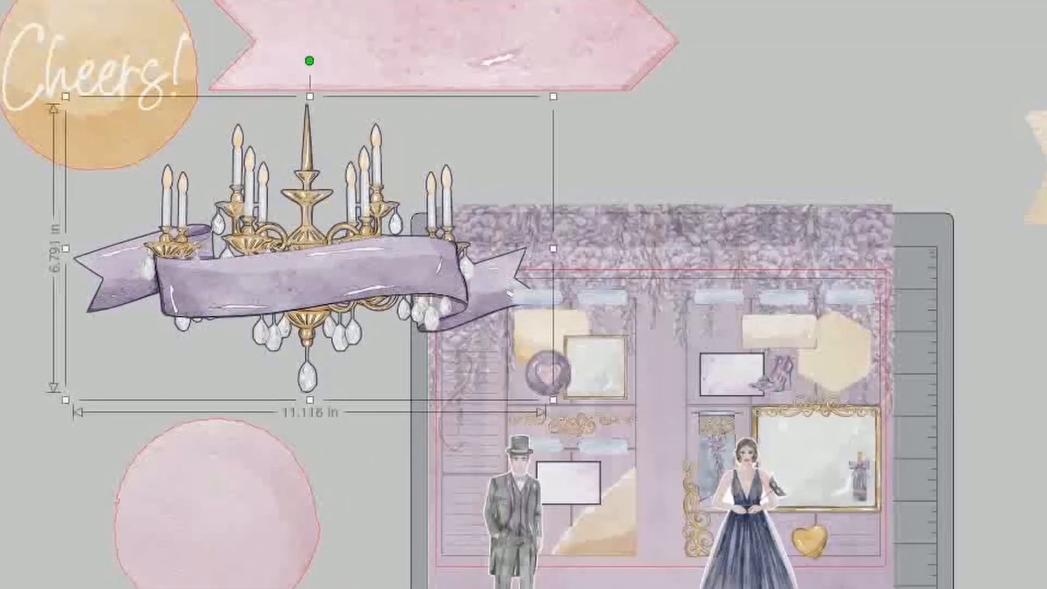
{"action": "left_click_drag", "start_coordinate": [553, 248], "coordinate": [256, 346]}
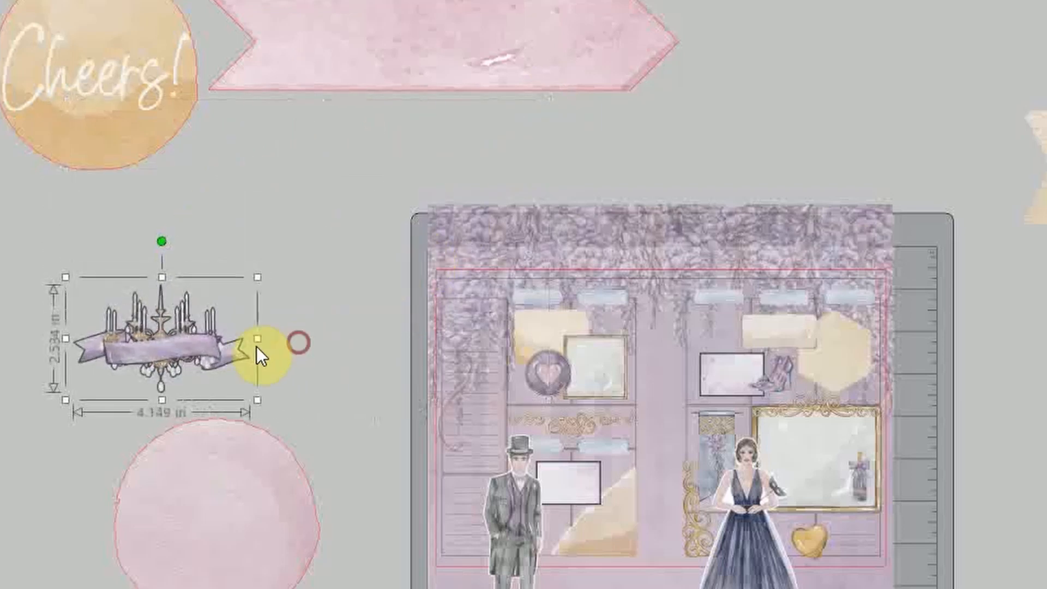
{"action": "left_click_drag", "start_coordinate": [152, 351], "coordinate": [221, 325]}
{"action": "scroll", "coordinate": [567, 391], "scroll_direction": "up", "scroll_amount": 2}
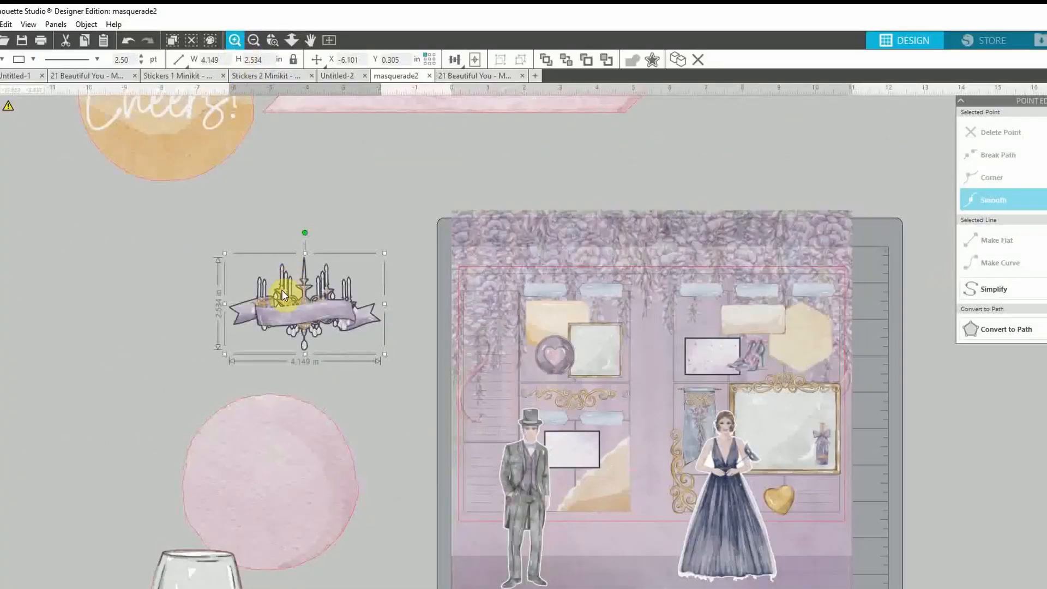
{"action": "scroll", "coordinate": [283, 296], "scroll_direction": "up", "scroll_amount": 2}
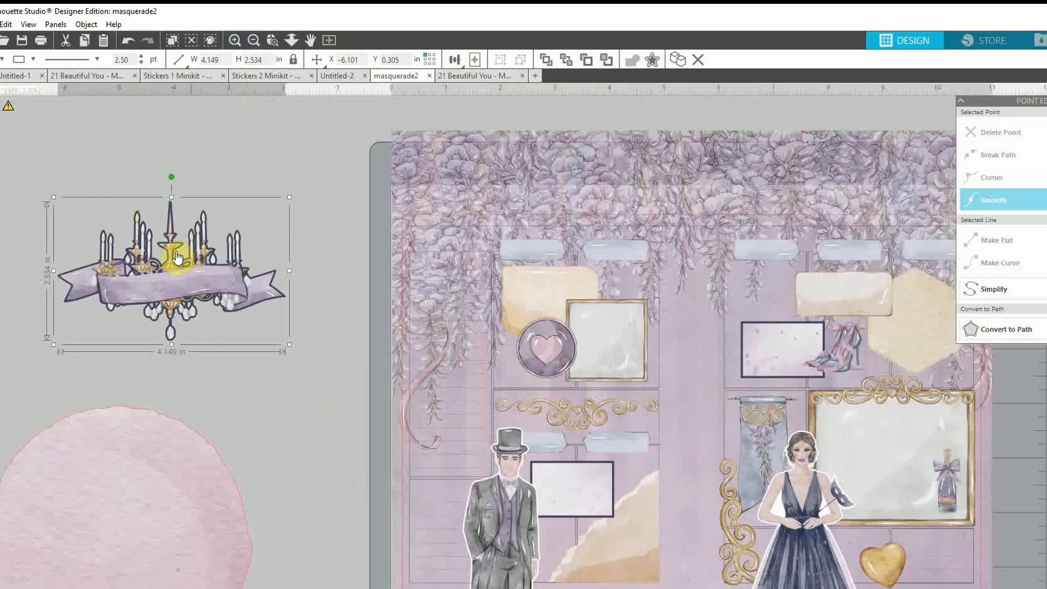
- Set the chandelier's line weight to 0.50 pt and shrink it proportionally to about 2.26 in wide, keeping it beside the page
{"action": "left_click_drag", "start_coordinate": [177, 257], "coordinate": [267, 243]}
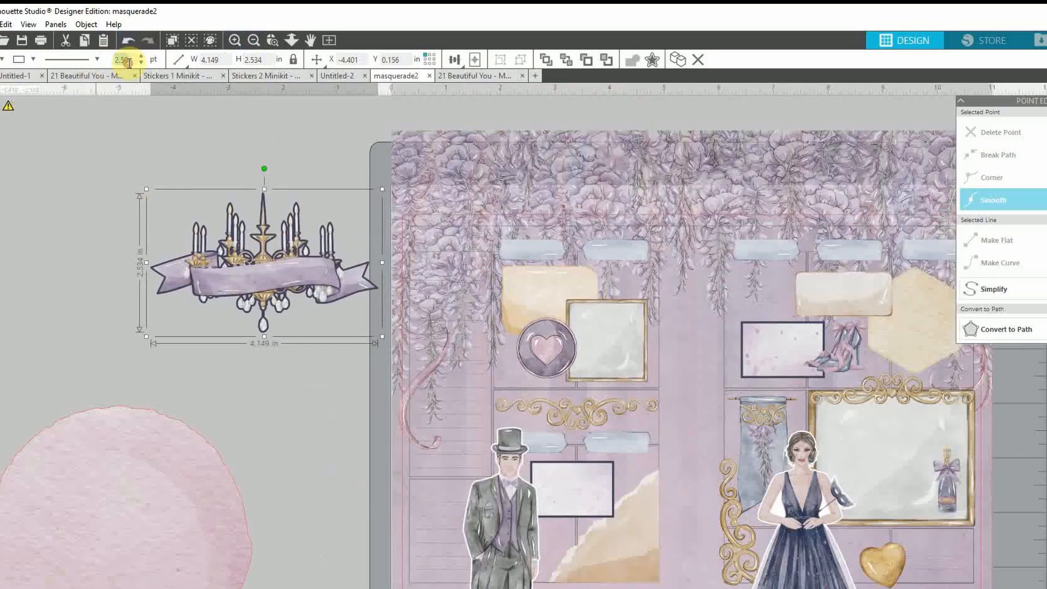
{"action": "left_click", "coordinate": [113, 44]}
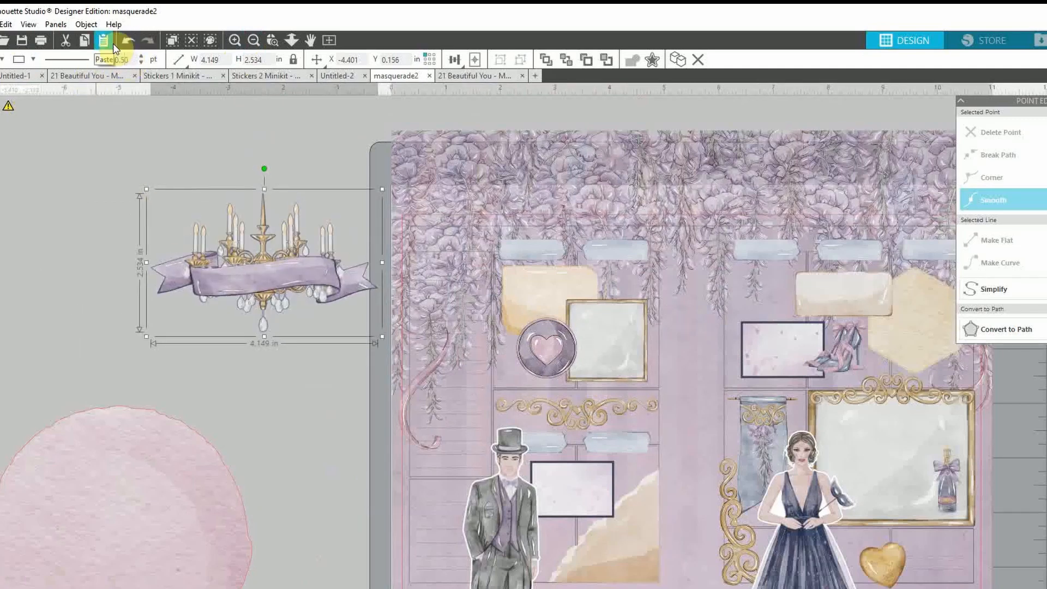
{"action": "left_click_drag", "start_coordinate": [276, 271], "coordinate": [453, 264]}
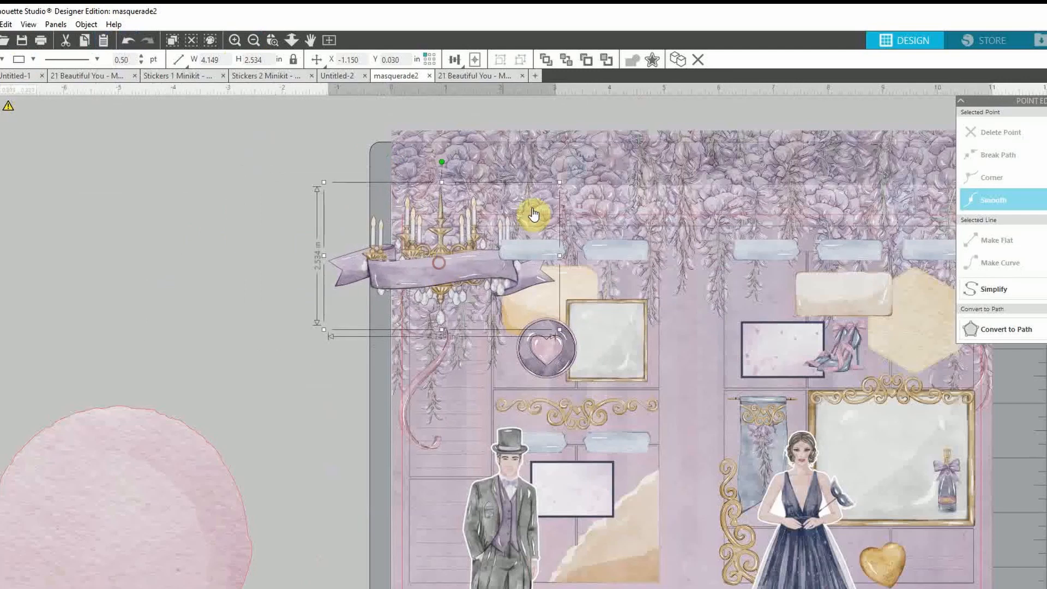
{"action": "left_click_drag", "start_coordinate": [561, 183], "coordinate": [460, 253]}
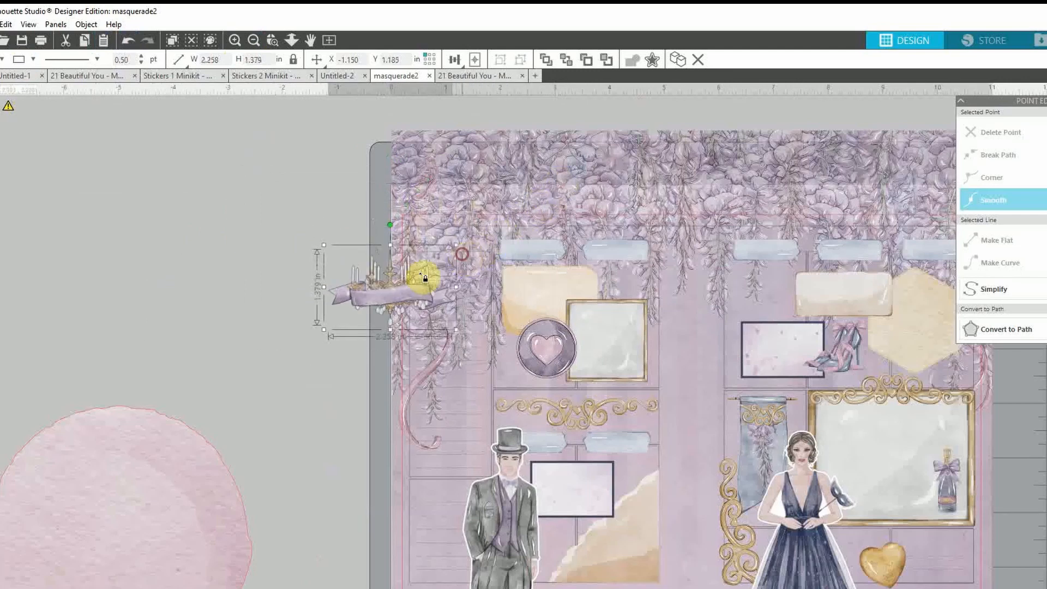
{"action": "left_click_drag", "start_coordinate": [384, 295], "coordinate": [211, 257]}
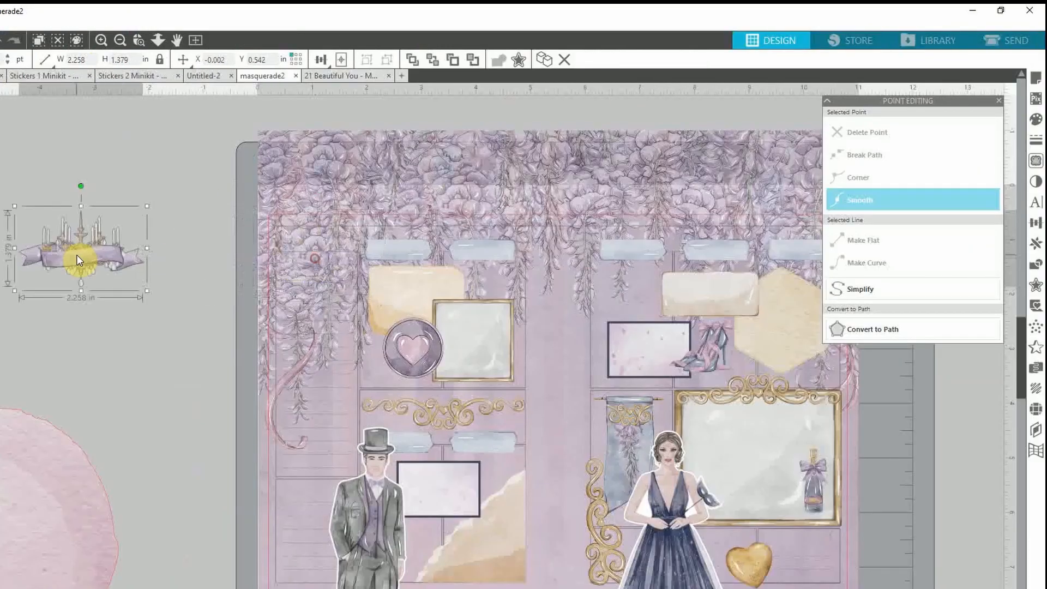
- Try a rounded 0.040 in offset outline around the small chandelier
{"action": "left_click", "coordinate": [318, 354]}
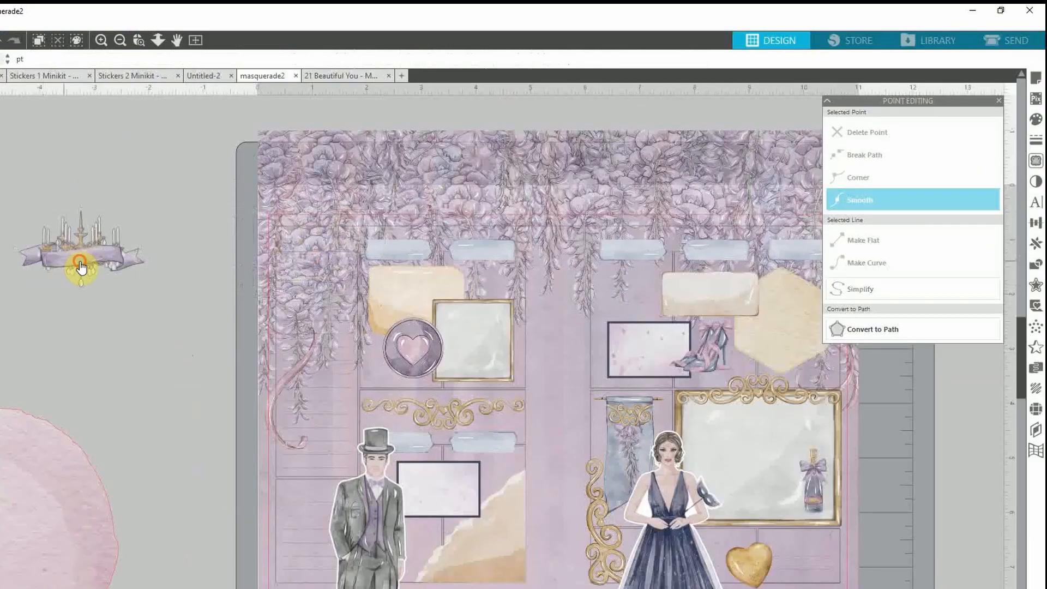
{"action": "left_click", "coordinate": [80, 267]}
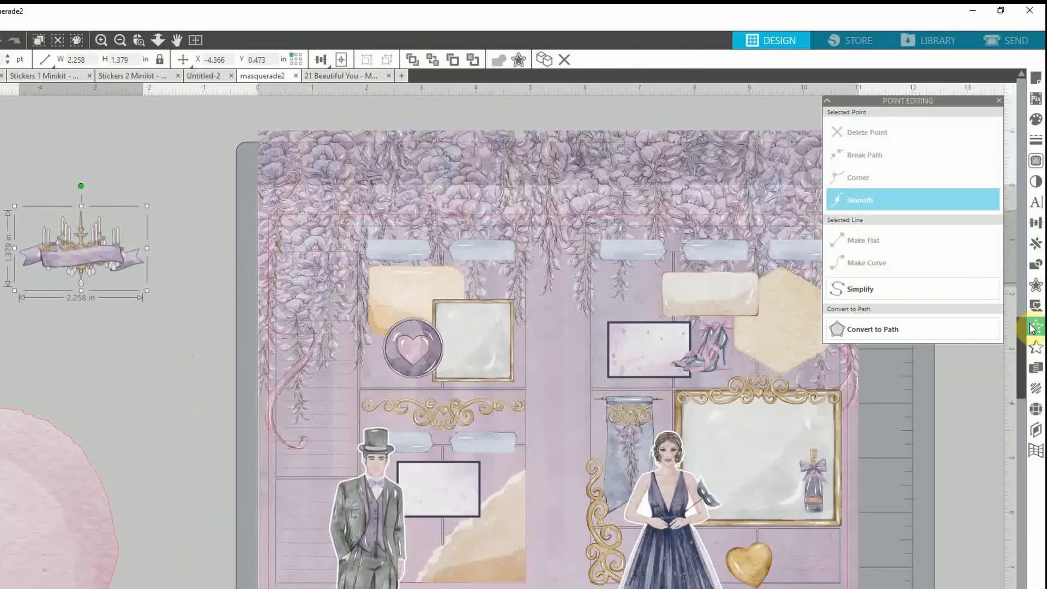
{"action": "left_click", "coordinate": [1035, 287]}
{"action": "left_click", "coordinate": [857, 133]}
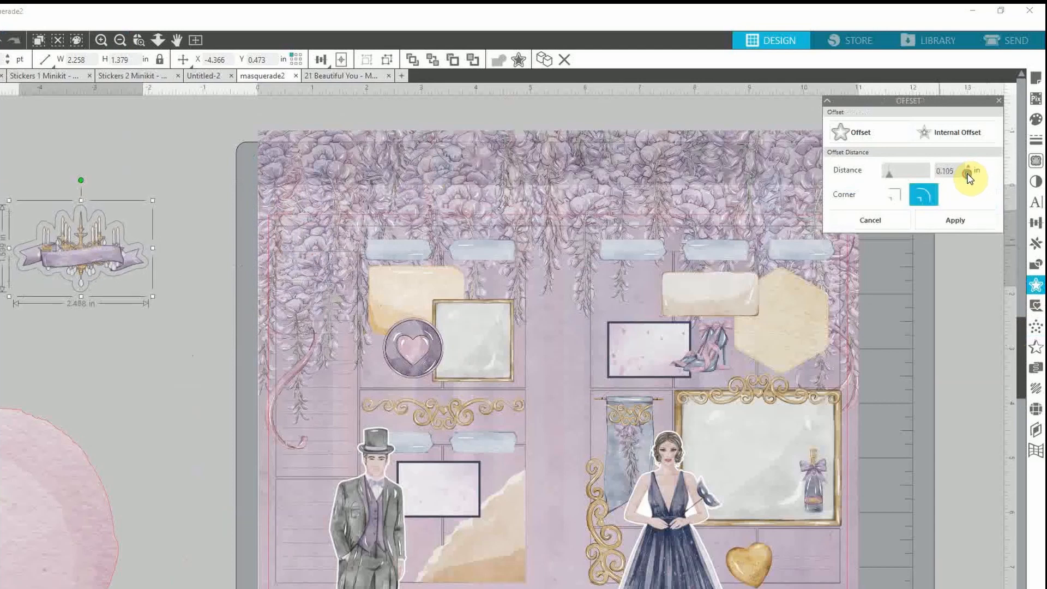
{"action": "left_click", "coordinate": [967, 174]}
{"action": "left_click", "coordinate": [966, 173]}
{"action": "left_click", "coordinate": [966, 174]}
{"action": "left_click", "coordinate": [967, 173]}
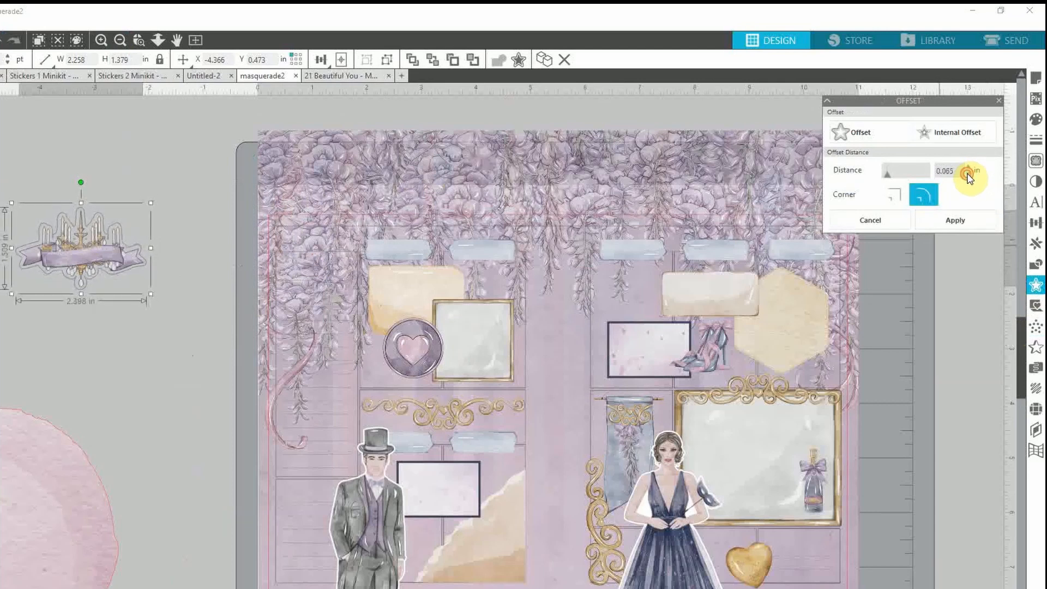
{"action": "left_click", "coordinate": [967, 173]}
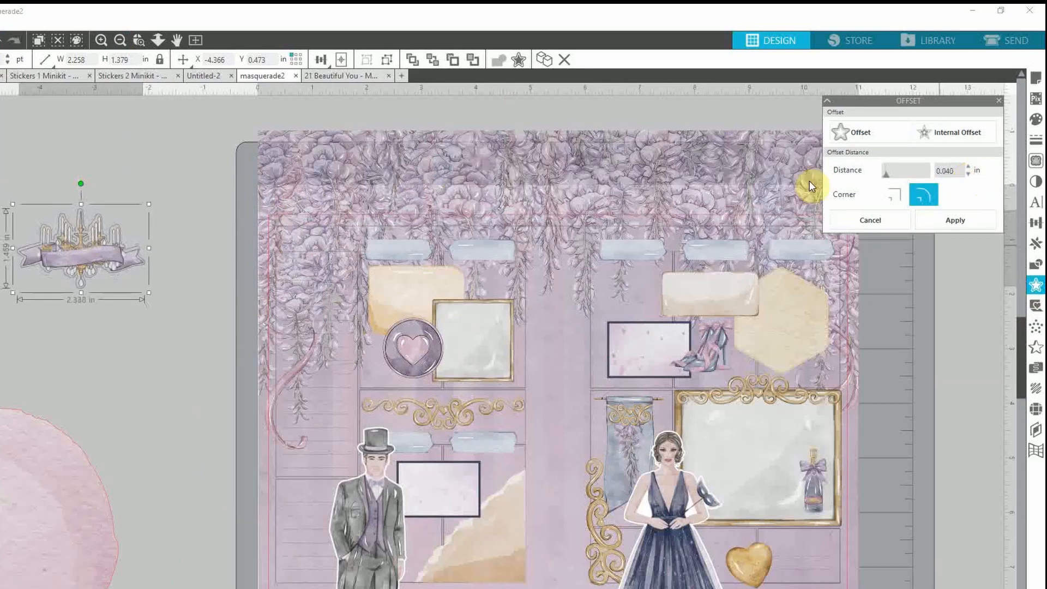
- Centre the chandelier and its offset outline on each other and deselect them
{"action": "left_click_drag", "start_coordinate": [90, 256], "coordinate": [87, 254]}
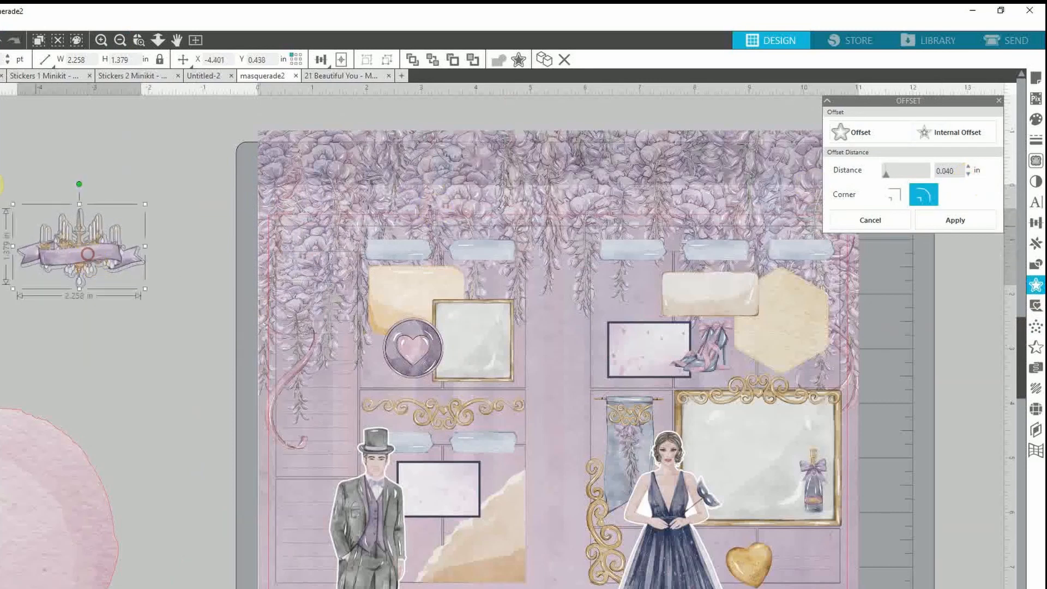
{"action": "left_click_drag", "start_coordinate": [1, 176], "coordinate": [170, 316]}
{"action": "left_click", "coordinate": [361, 59]}
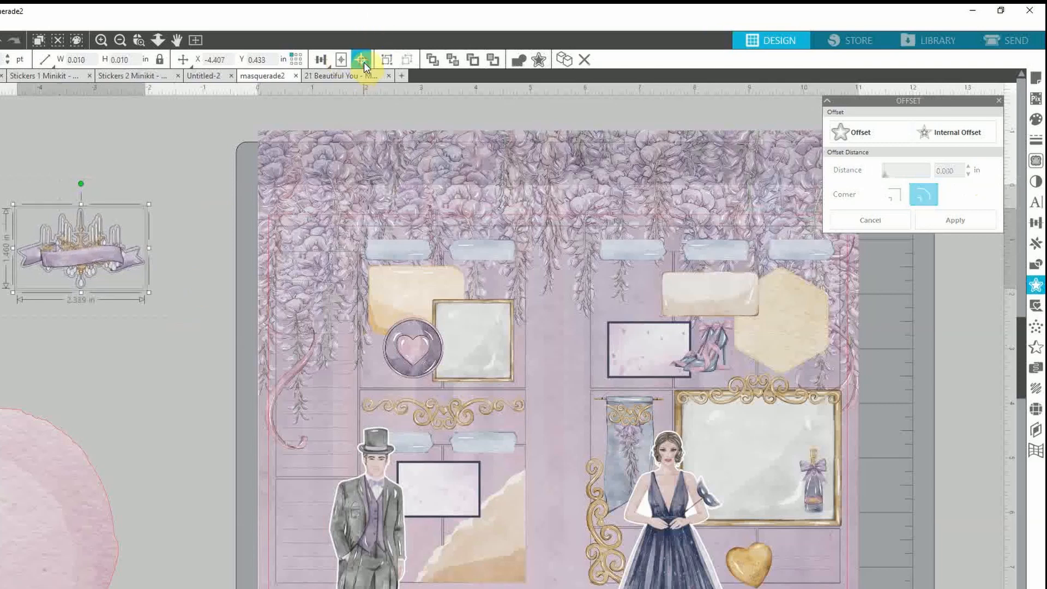
{"action": "left_click", "coordinate": [217, 179]}
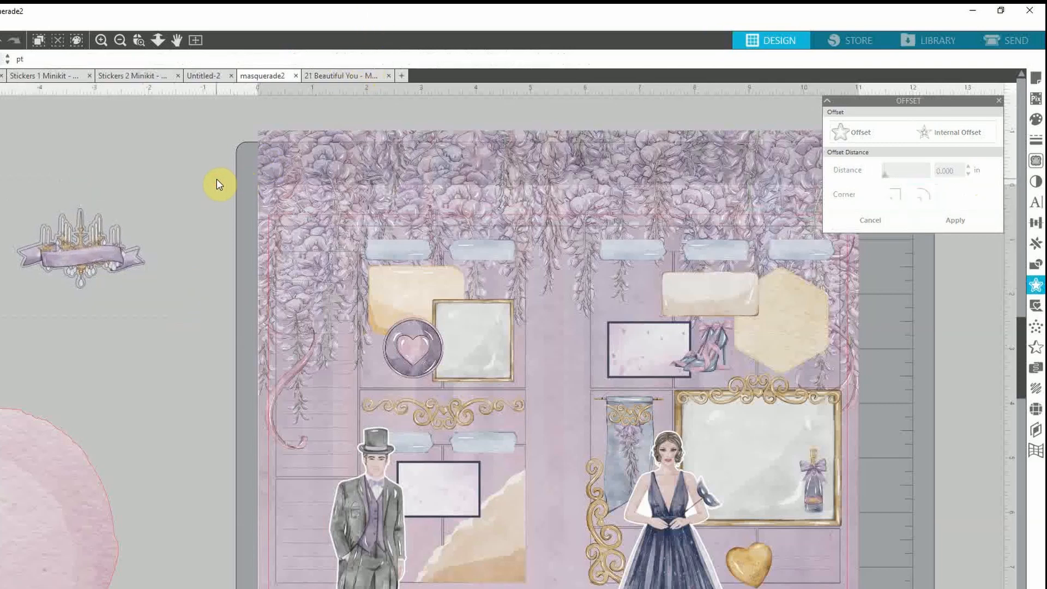
- Move the chandelier clear of its offset outline and delete the outline
{"action": "left_click_drag", "start_coordinate": [67, 288], "coordinate": [130, 369]}
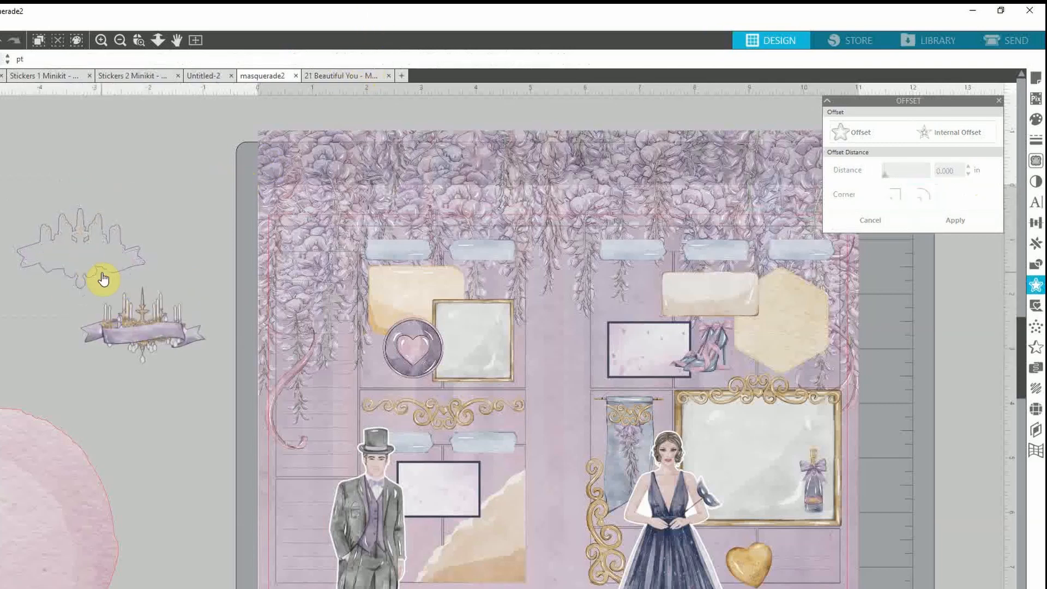
{"action": "left_click", "coordinate": [107, 277]}
{"action": "key", "text": "Delete"}
- Create a new rounded offset around the chandelier, reducing the distance until the outline is about 2.37 in wide
{"action": "left_click", "coordinate": [117, 313]}
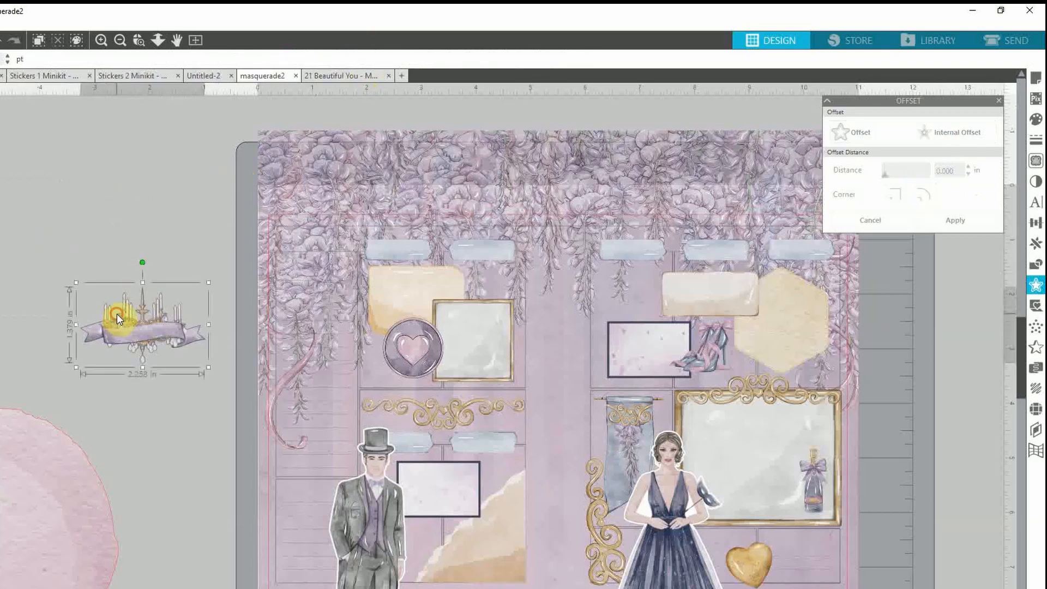
{"action": "left_click", "coordinate": [846, 143]}
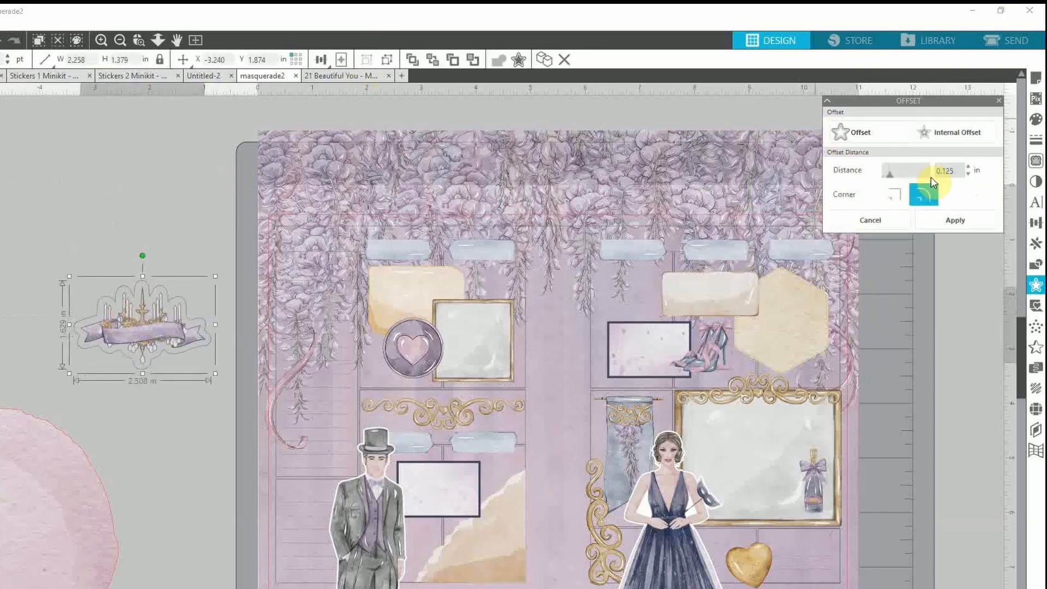
{"action": "left_click", "coordinate": [970, 173]}
{"action": "left_click", "coordinate": [970, 173]}
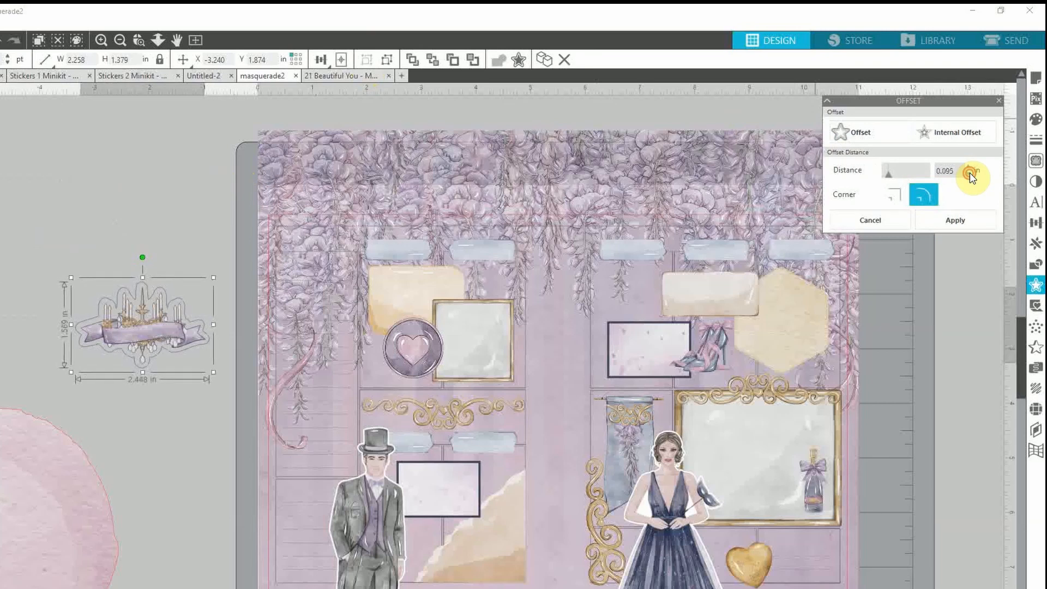
{"action": "left_click", "coordinate": [970, 172]}
{"action": "left_click", "coordinate": [970, 172]}
{"action": "left_click", "coordinate": [970, 172]}
{"action": "left_click", "coordinate": [969, 172]}
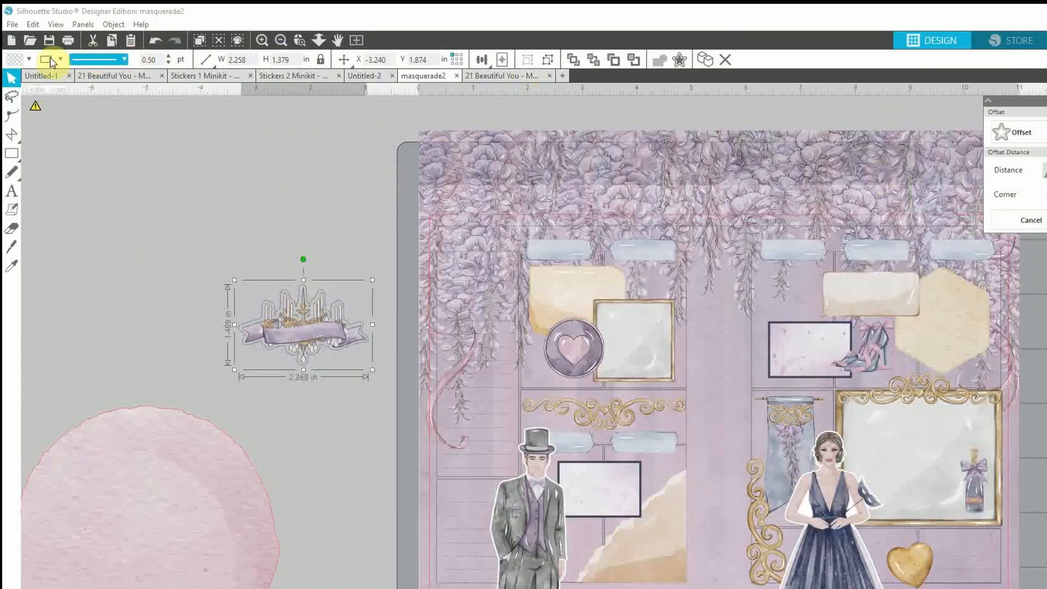
- Fill the chandelier's offset shape with white and recolor its line to get rid of the dark border
{"action": "left_click", "coordinate": [29, 59]}
{"action": "left_click", "coordinate": [27, 77]}
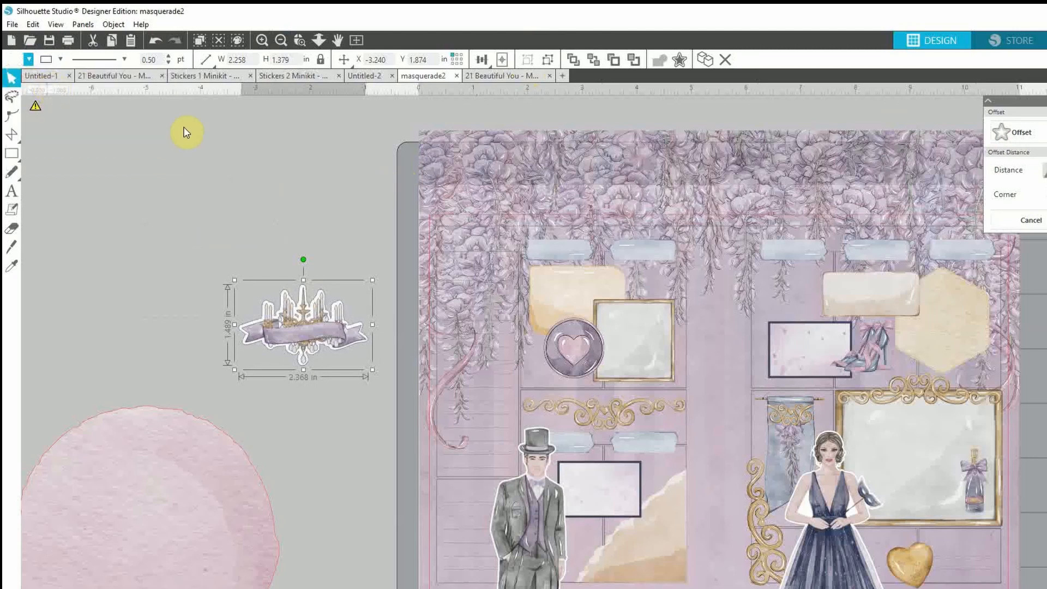
{"action": "left_click", "coordinate": [315, 193]}
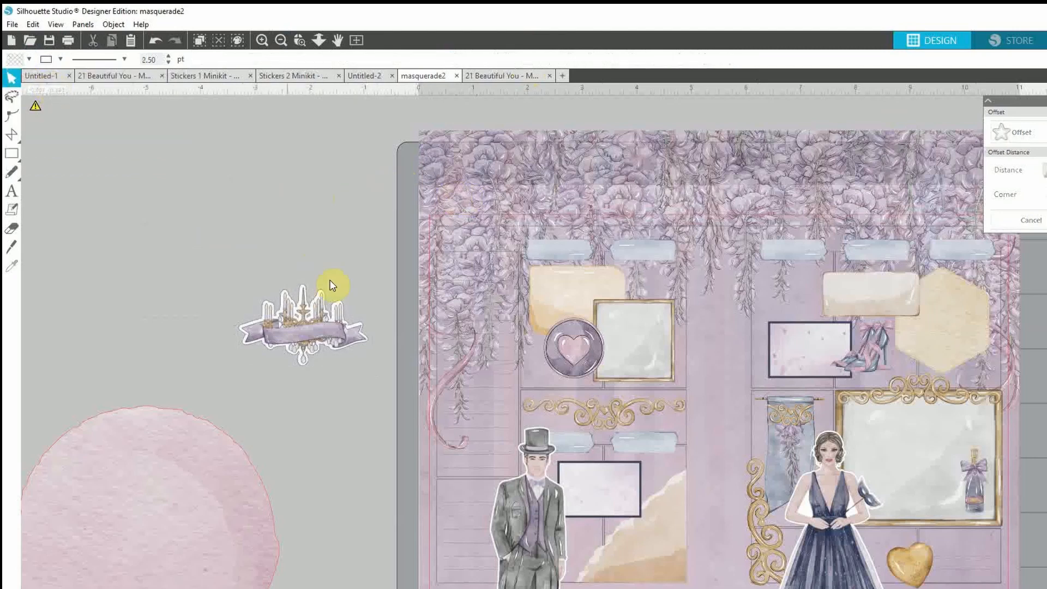
{"action": "left_click", "coordinate": [310, 361]}
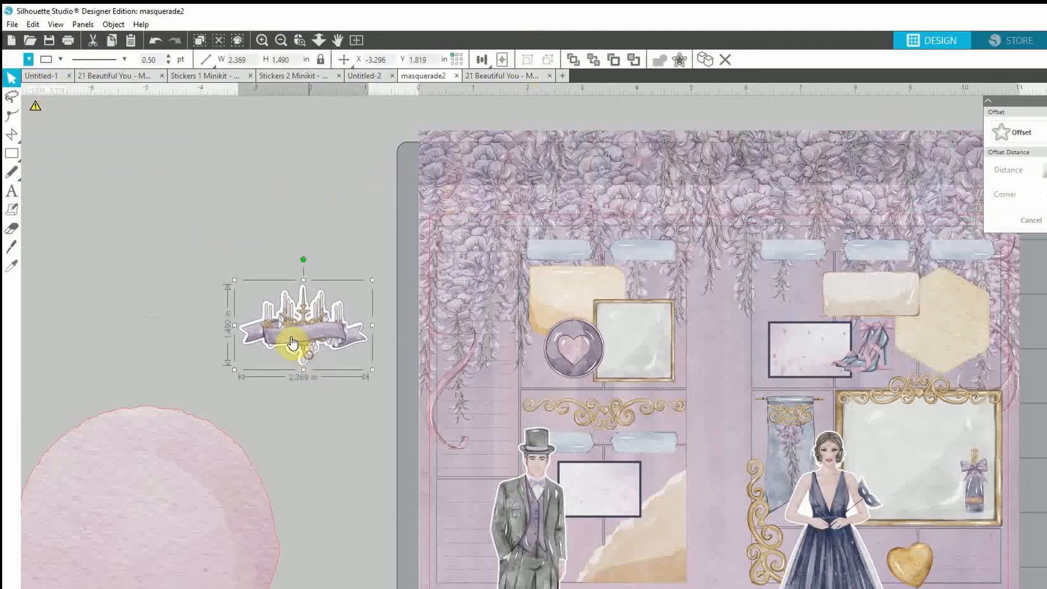
{"action": "left_click", "coordinate": [60, 59]}
{"action": "left_click", "coordinate": [60, 77]}
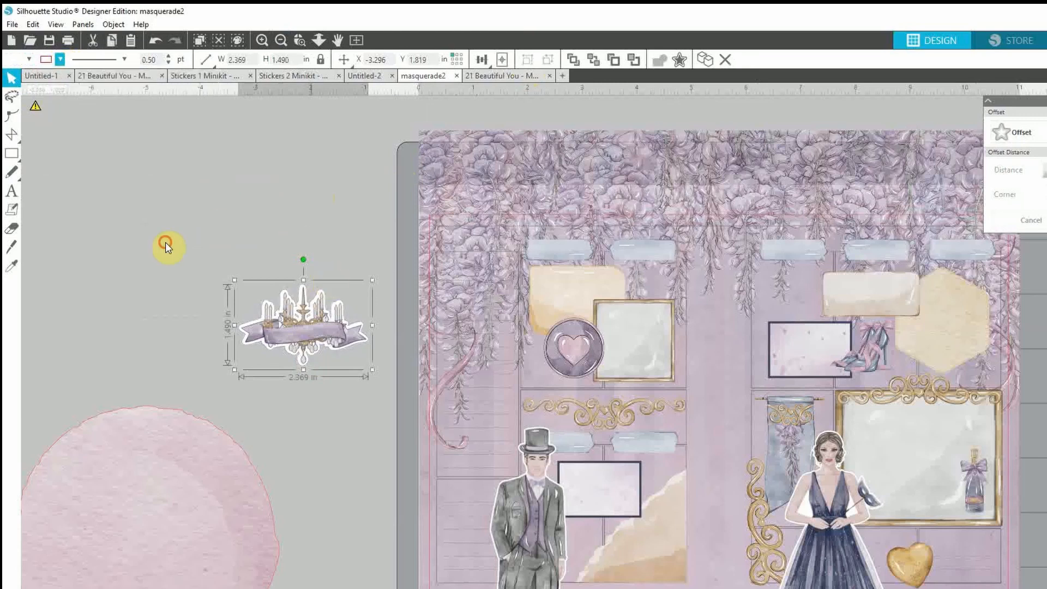
- Group the chandelier with its white offset backing
{"action": "left_click_drag", "start_coordinate": [165, 242], "coordinate": [381, 373]}
{"action": "right_click", "coordinate": [269, 322]}
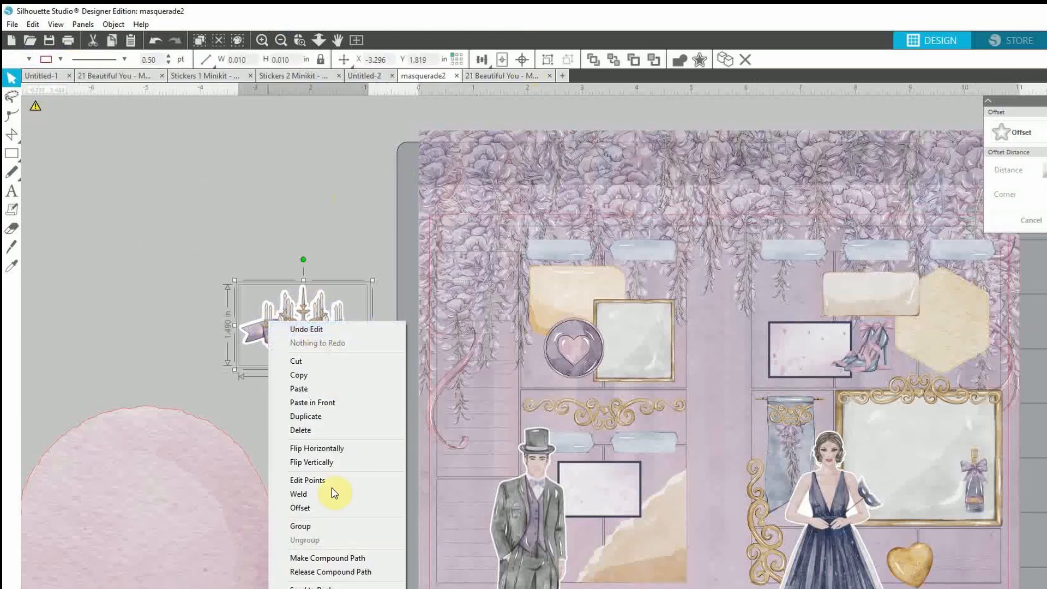
{"action": "left_click", "coordinate": [333, 508]}
- Place the grouped chandelier over the top of the left page's sidebar and shrink it proportionally to about 2.07 in wide
{"action": "left_click_drag", "start_coordinate": [299, 303], "coordinate": [471, 240]}
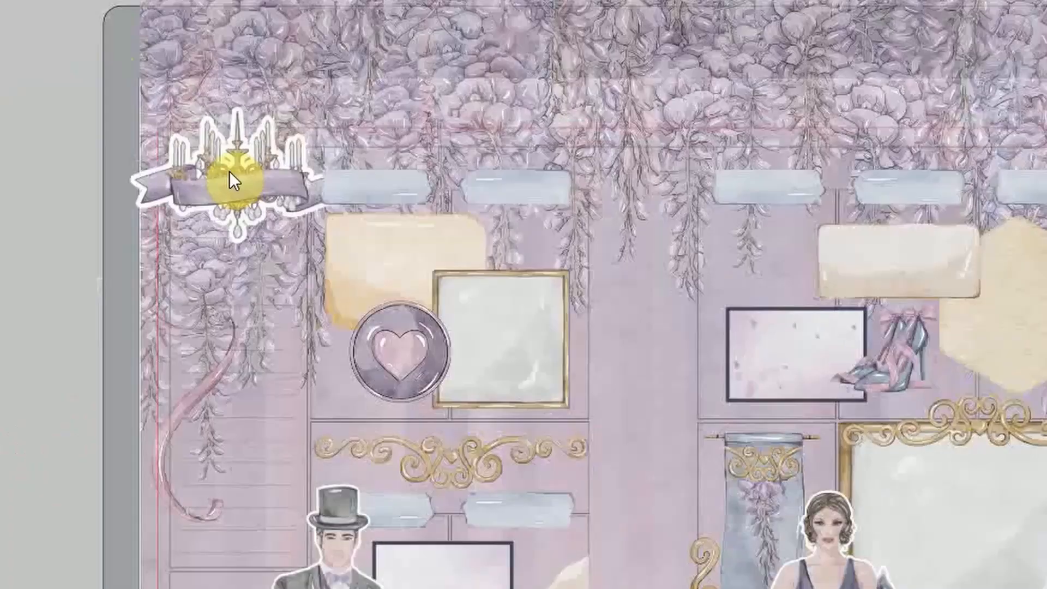
{"action": "left_click_drag", "start_coordinate": [229, 171], "coordinate": [228, 188]}
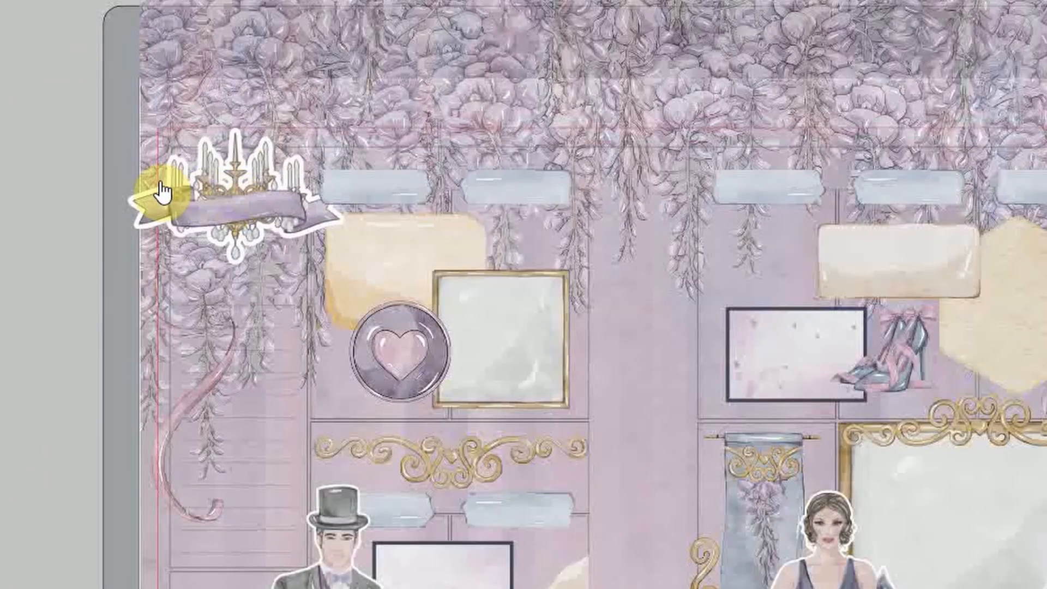
{"action": "left_click", "coordinate": [265, 182]}
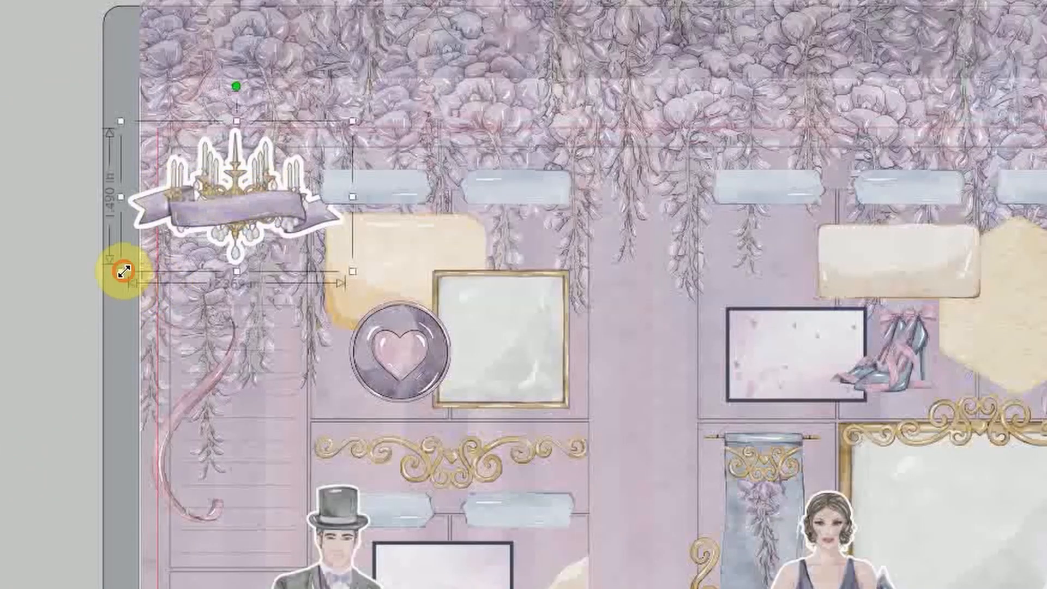
{"action": "left_click_drag", "start_coordinate": [124, 271], "coordinate": [153, 263]}
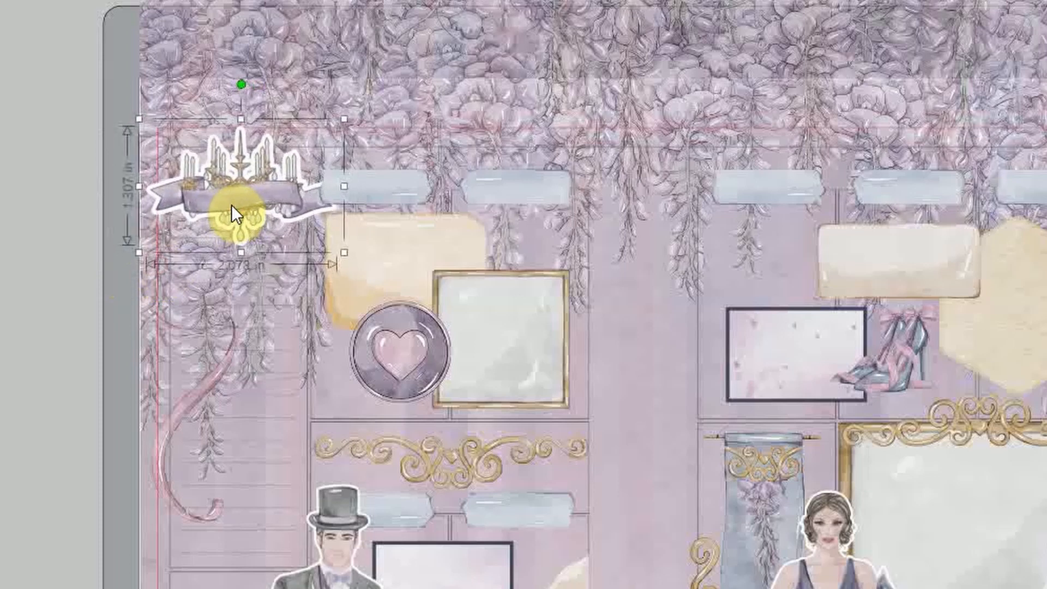
- Undo the chandelier's placement, resizing, grouping and white fill, back to its adjustable offset outline
{"action": "left_click_drag", "start_coordinate": [231, 205], "coordinate": [228, 213]}
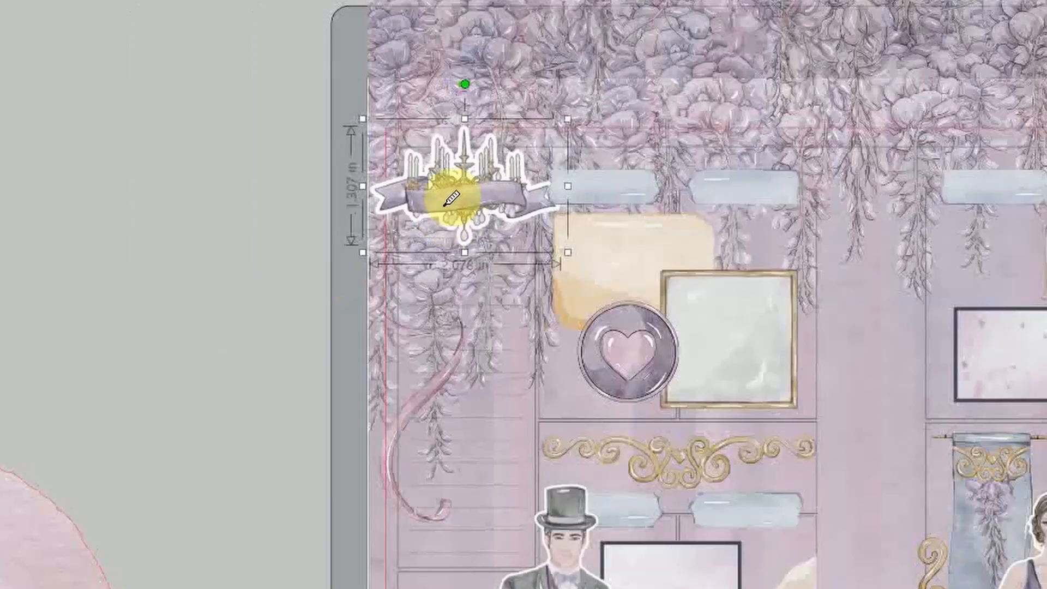
{"action": "key", "text": "ctrl+z"}
{"action": "key", "text": "ctrl+z"}
{"action": "key", "text": "ctrl+z"}
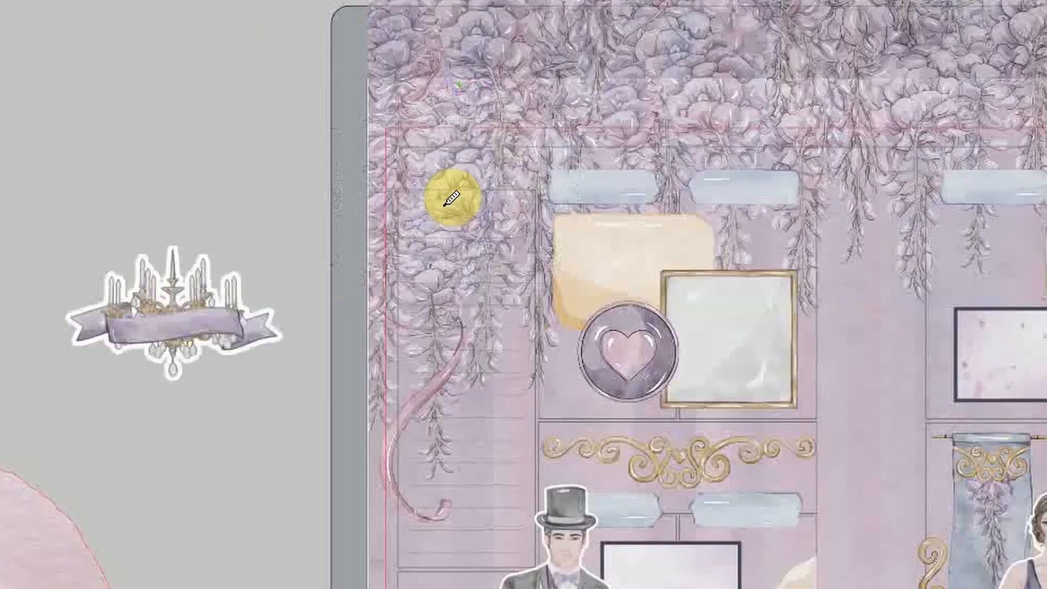
{"action": "key", "text": "ctrl+z"}
{"action": "key", "text": "ctrl+z"}
{"action": "key", "text": "ctrl+z"}
{"action": "key", "text": "ctrl+z"}
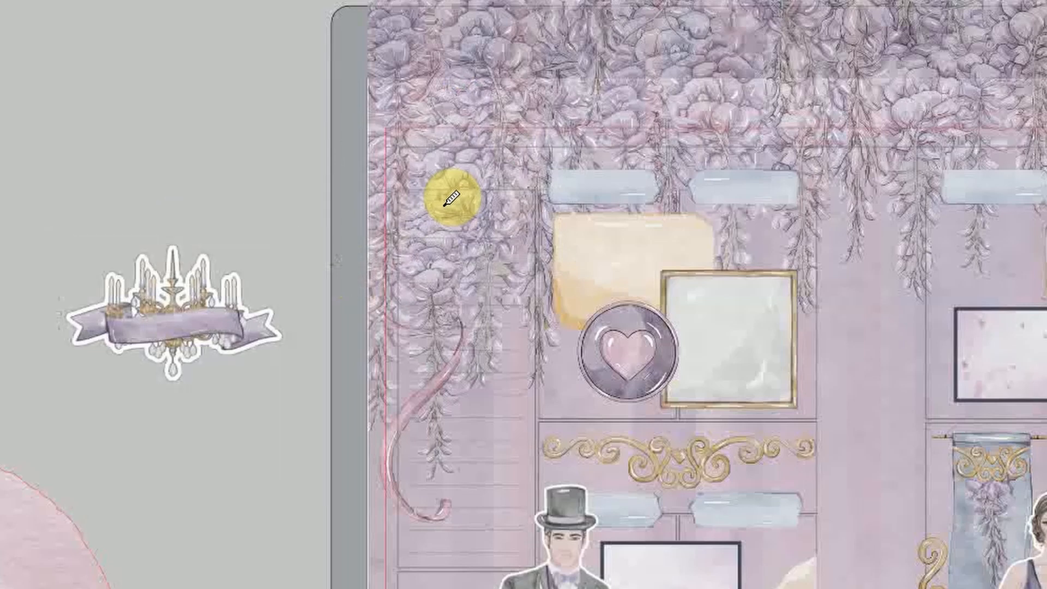
{"action": "key", "text": "ctrl+z"}
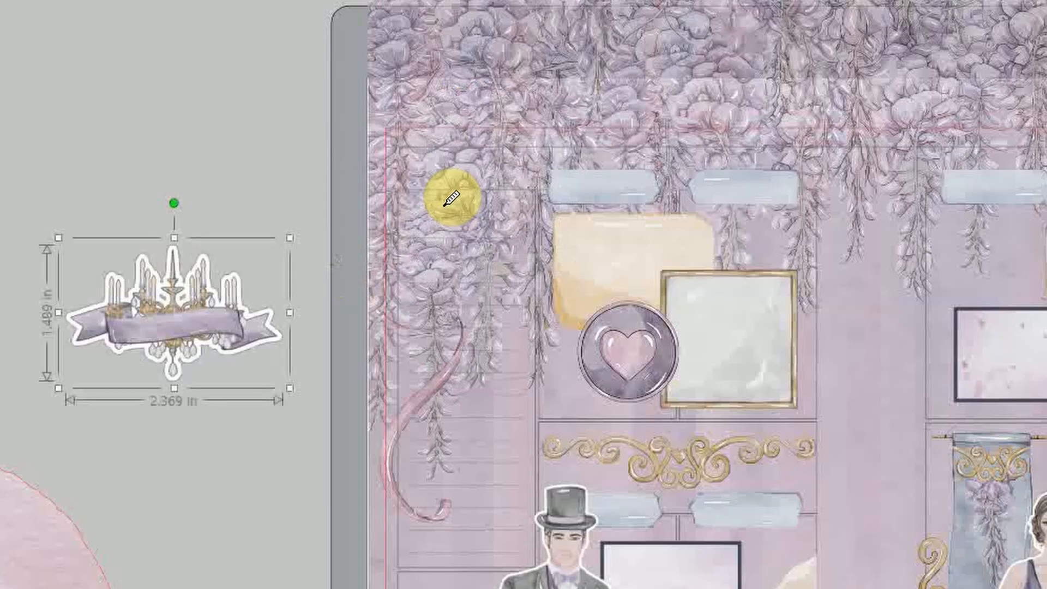
{"action": "key", "text": "ctrl+z"}
{"action": "key", "text": "ctrl+z"}
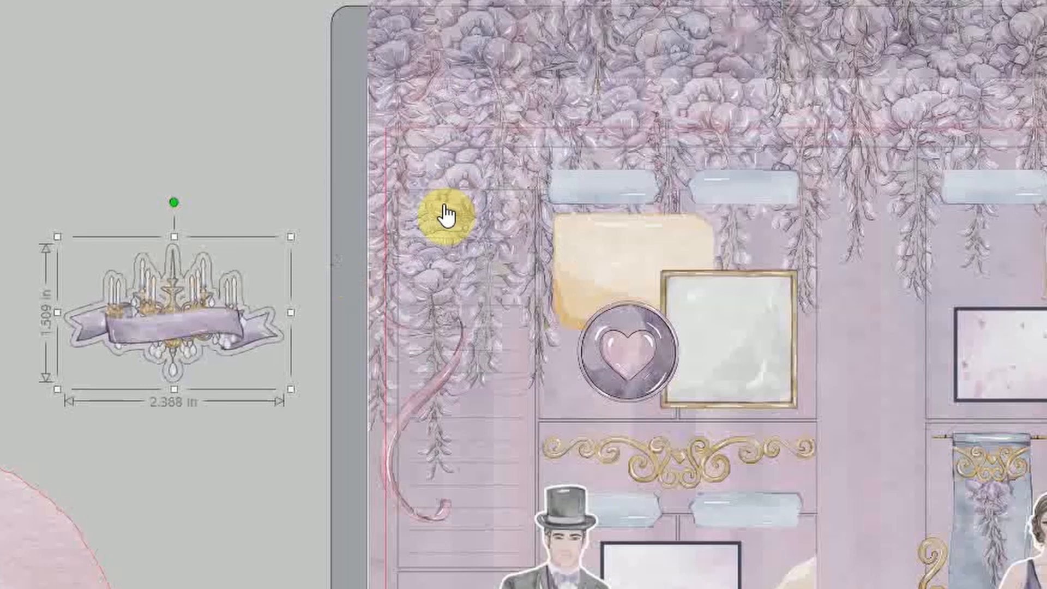
- Tighten the chandelier's offset until the outline is about 2.31 in wide, and make the offset shape white
{"action": "key", "text": "Down"}
{"action": "key", "text": "Down"}
{"action": "key", "text": "Down"}
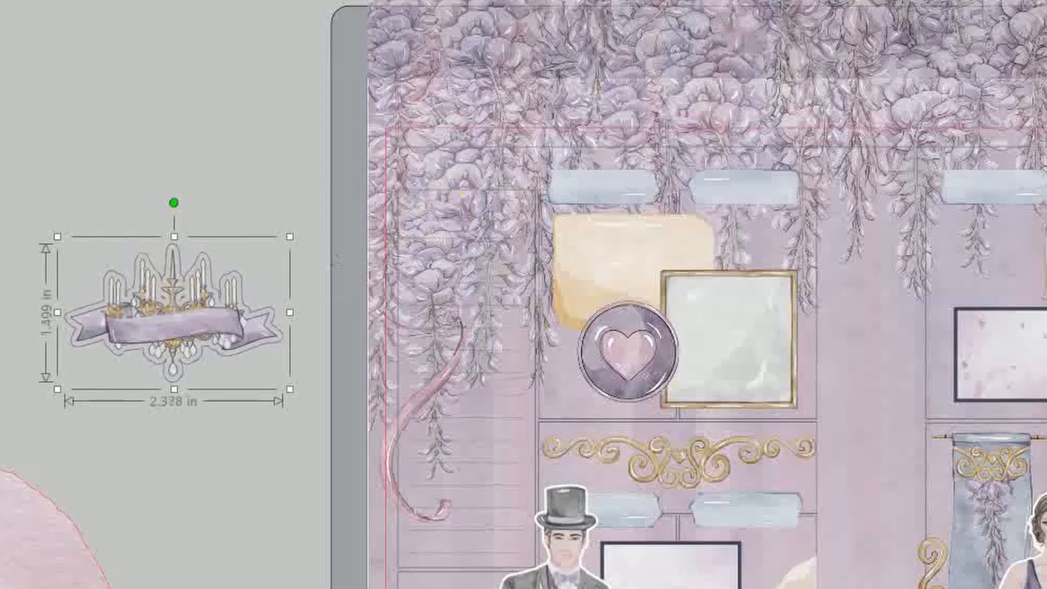
{"action": "key", "text": "Down"}
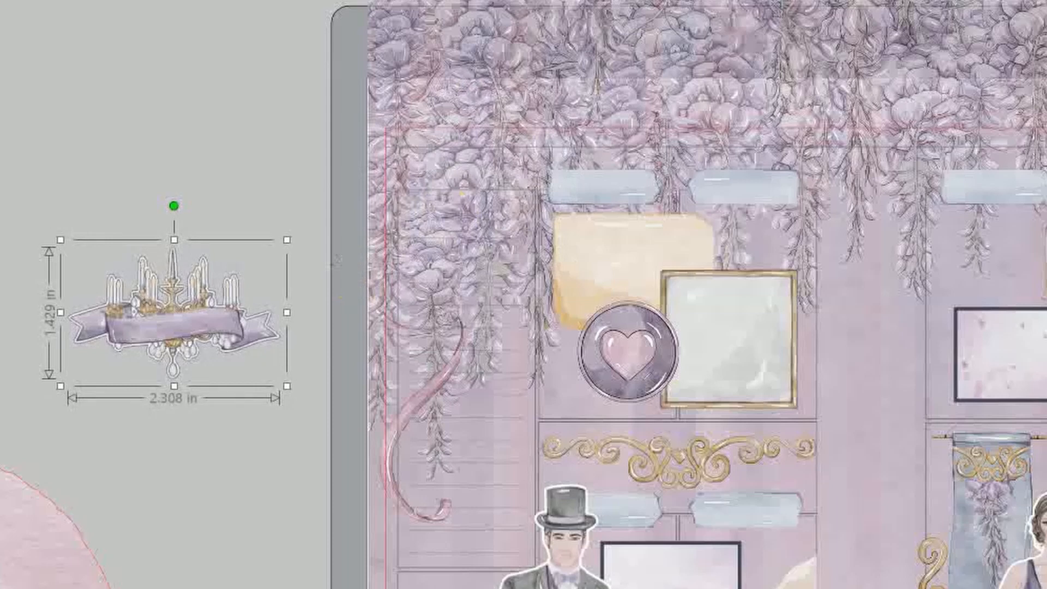
{"action": "left_click", "coordinate": [1, 39]}
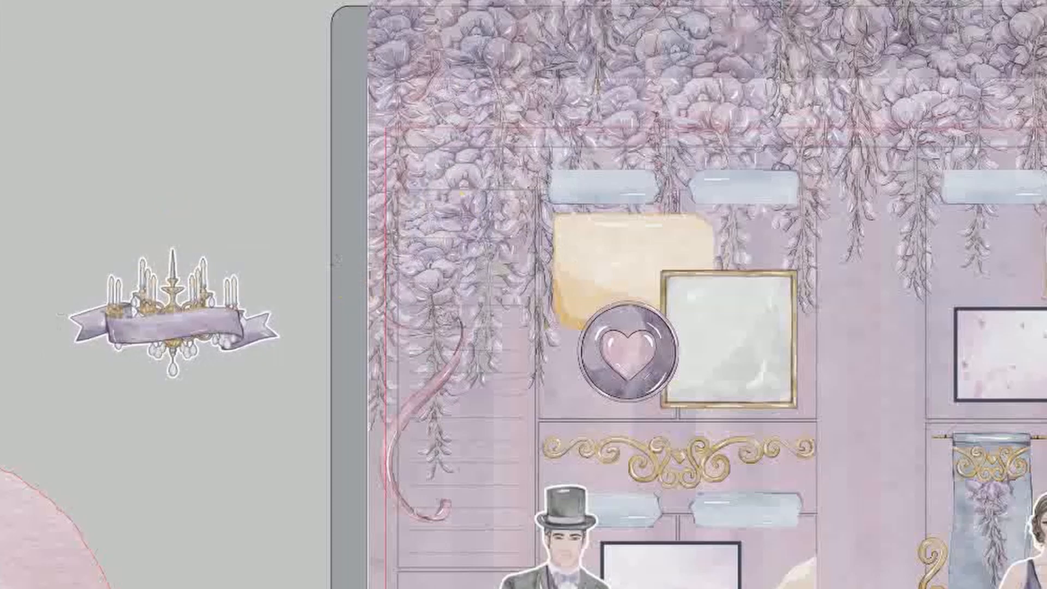
- Group the chandelier with its white offset and place it over the top of the left page's sidebar
{"action": "left_click_drag", "start_coordinate": [0, 152], "coordinate": [307, 407]}
{"action": "right_click", "coordinate": [148, 303]}
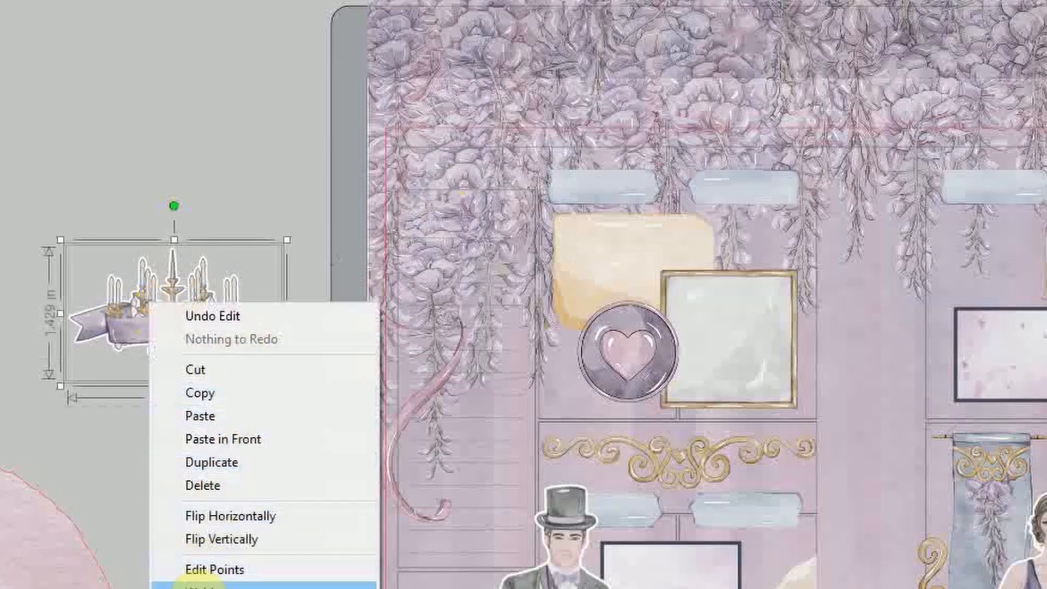
{"action": "left_click", "coordinate": [191, 588]}
{"action": "left_click_drag", "start_coordinate": [208, 306], "coordinate": [454, 197]}
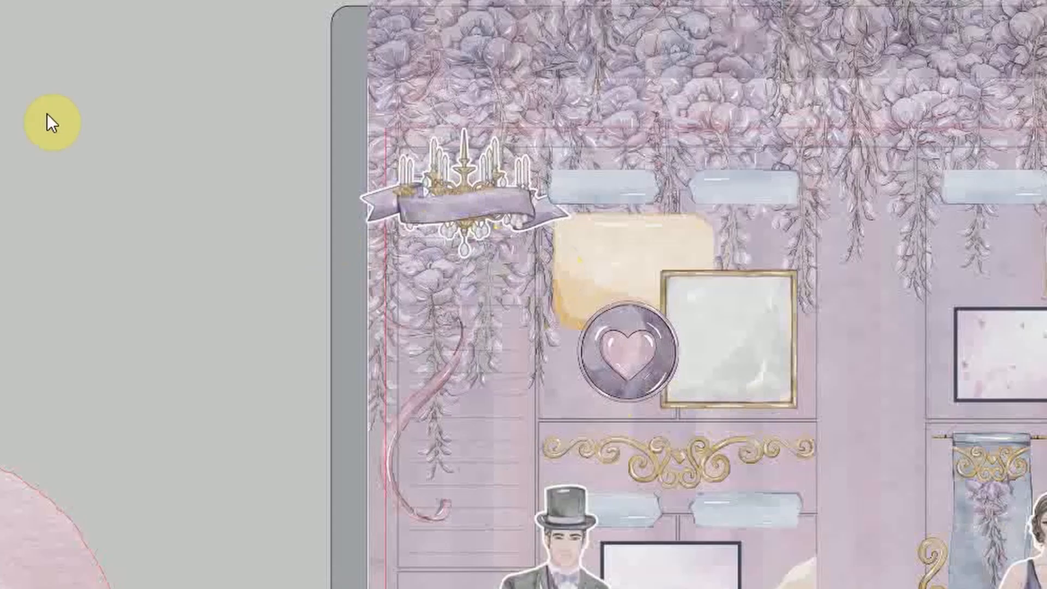
- Add the text "march" beside the page and give it a white fill and white line
{"action": "type", "text": "march"}
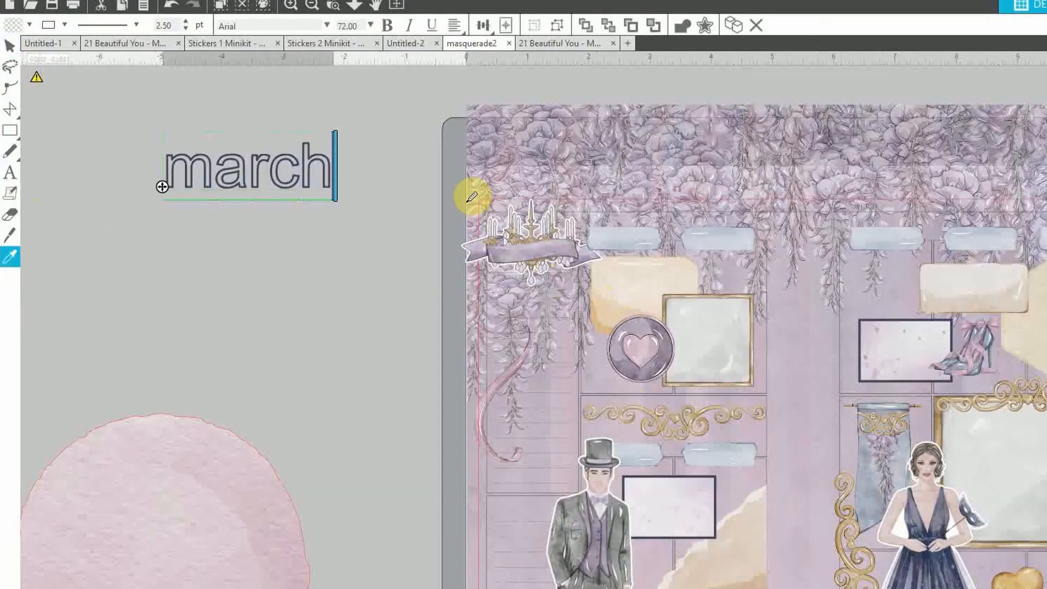
{"action": "key", "text": "ctrl+a"}
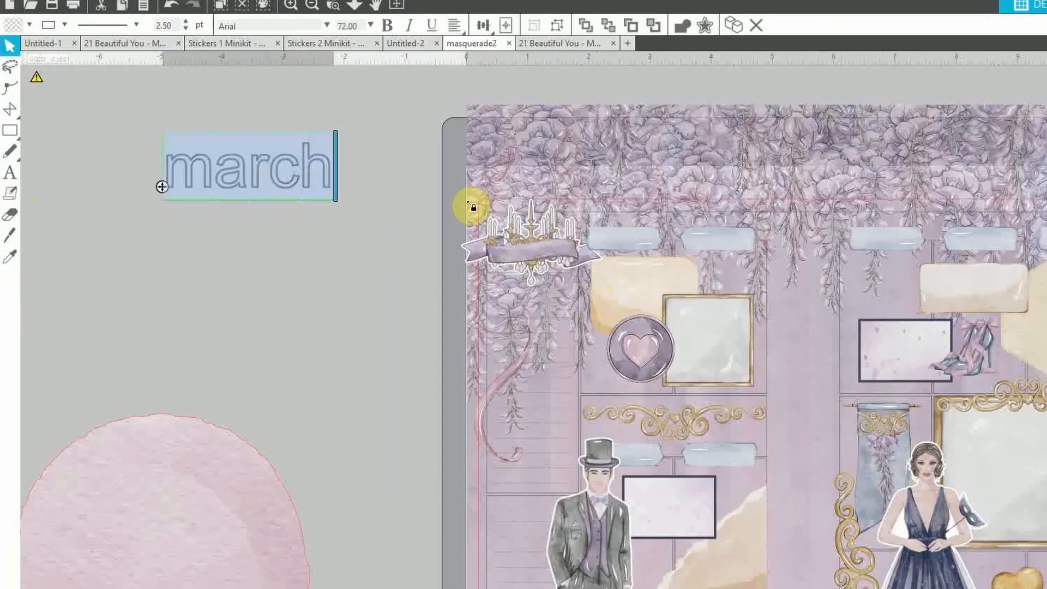
{"action": "left_click", "coordinate": [27, 25]}
{"action": "left_click", "coordinate": [12, 45]}
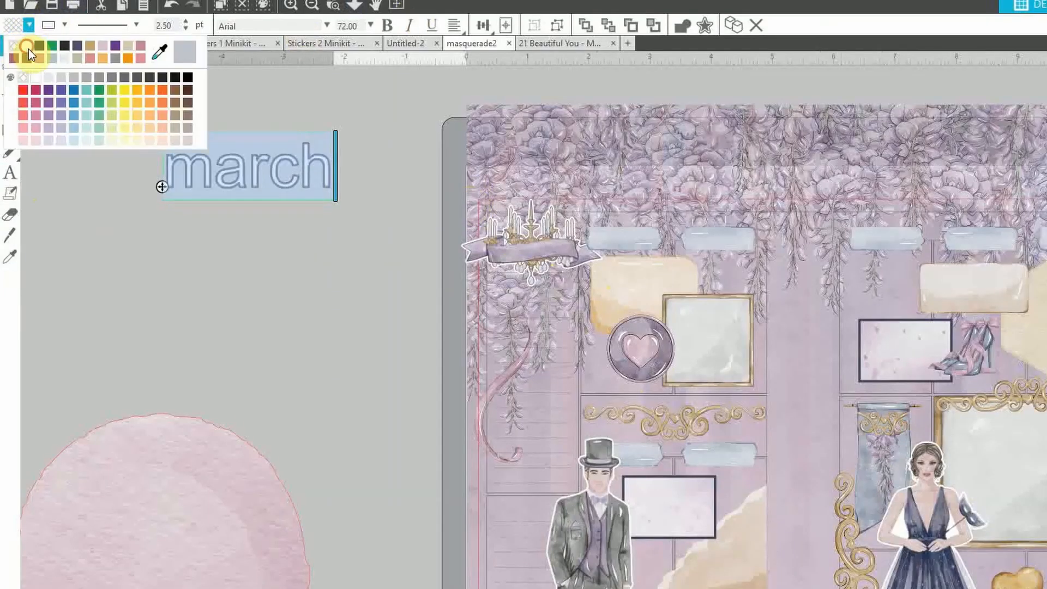
{"action": "left_click", "coordinate": [64, 25]}
{"action": "left_click", "coordinate": [66, 50]}
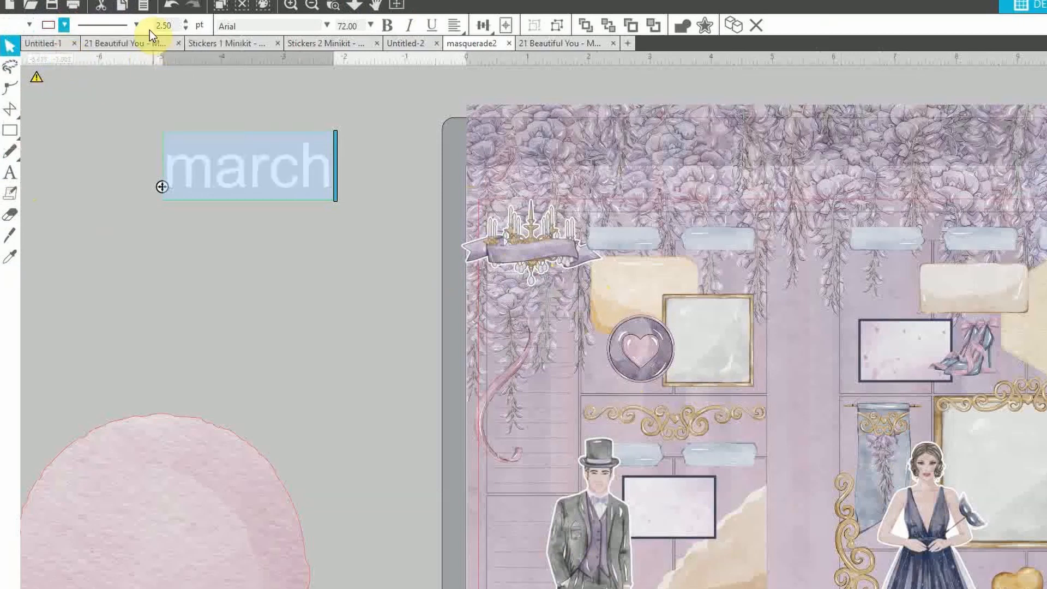
- Set the march text in the Almond Delight font and center it on the chandelier's ribbon banner
{"action": "left_click", "coordinate": [334, 26]}
{"action": "left_click", "coordinate": [281, 116]}
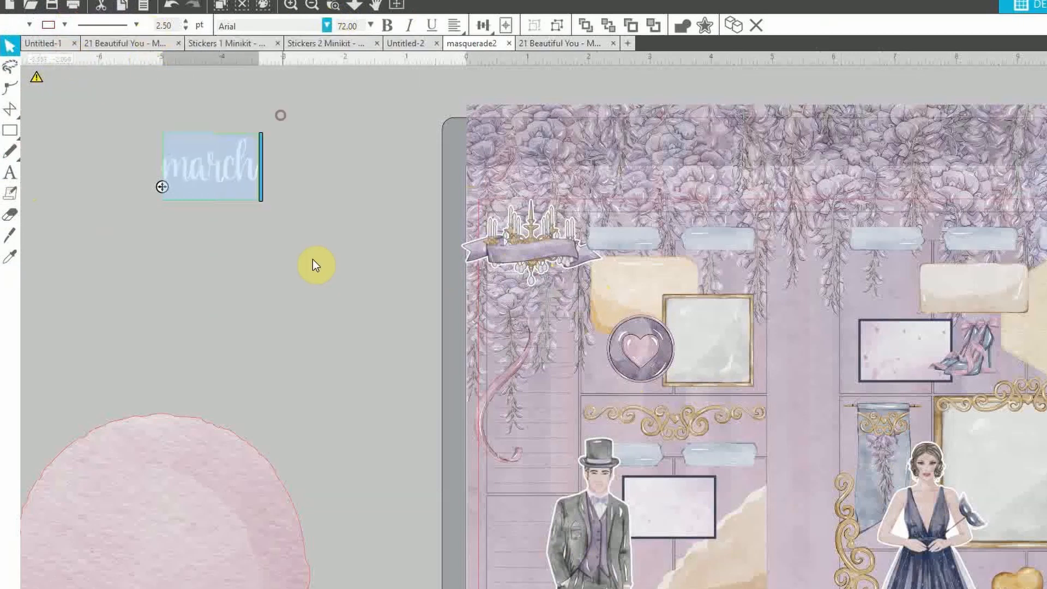
{"action": "left_click", "coordinate": [416, 289]}
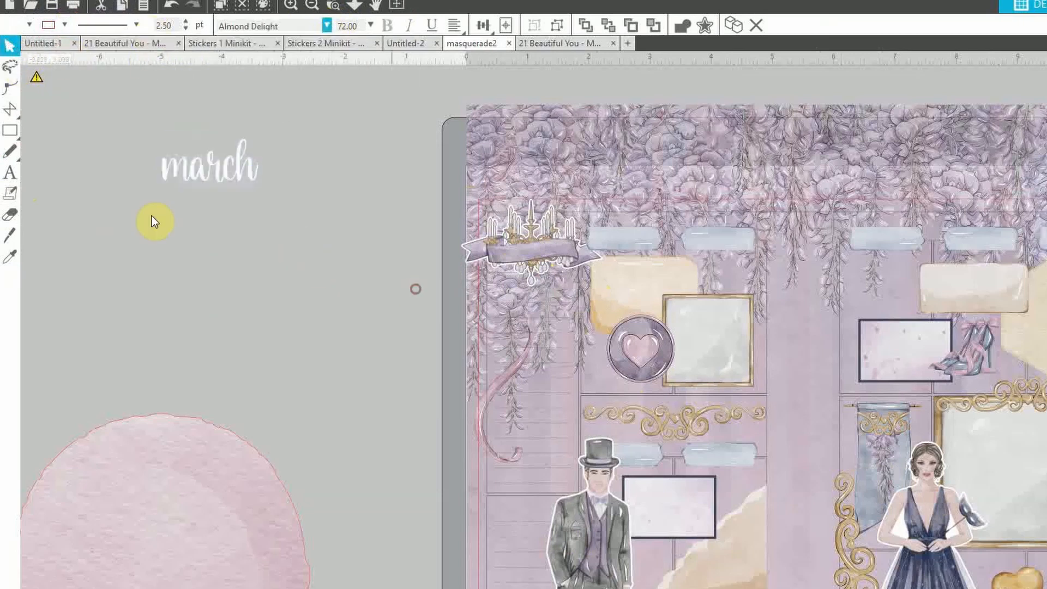
{"action": "left_click_drag", "start_coordinate": [193, 177], "coordinate": [526, 208]}
{"action": "left_click_drag", "start_coordinate": [528, 253], "coordinate": [531, 250]}
{"action": "left_click", "coordinate": [331, 257]}
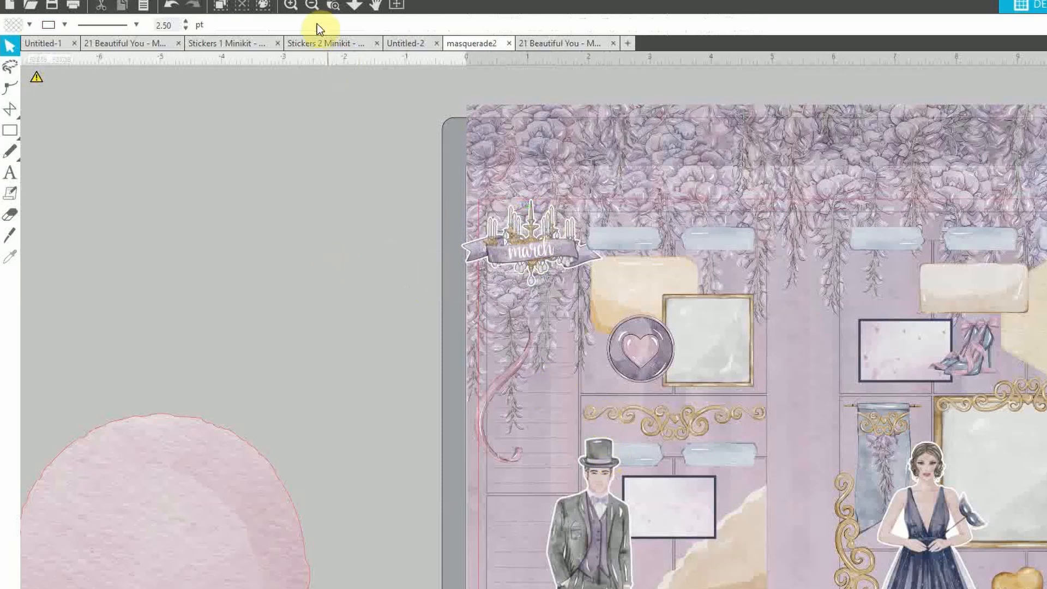
- Switch to File Explorer and open the Wordfetti folder of the Masquerade creative kit
{"action": "left_click", "coordinate": [305, 7]}
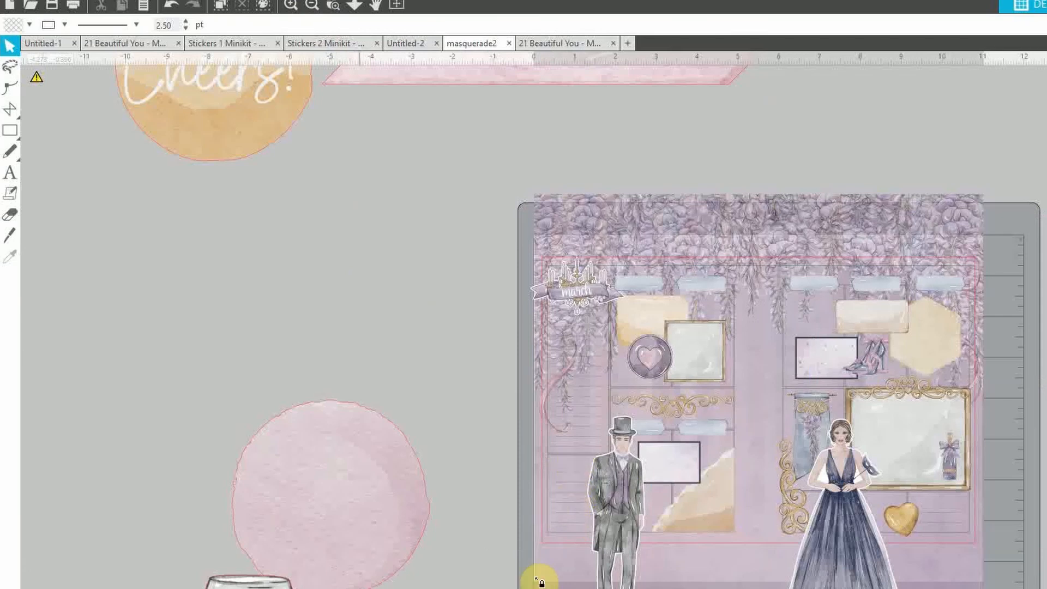
{"action": "left_click", "coordinate": [314, 7]}
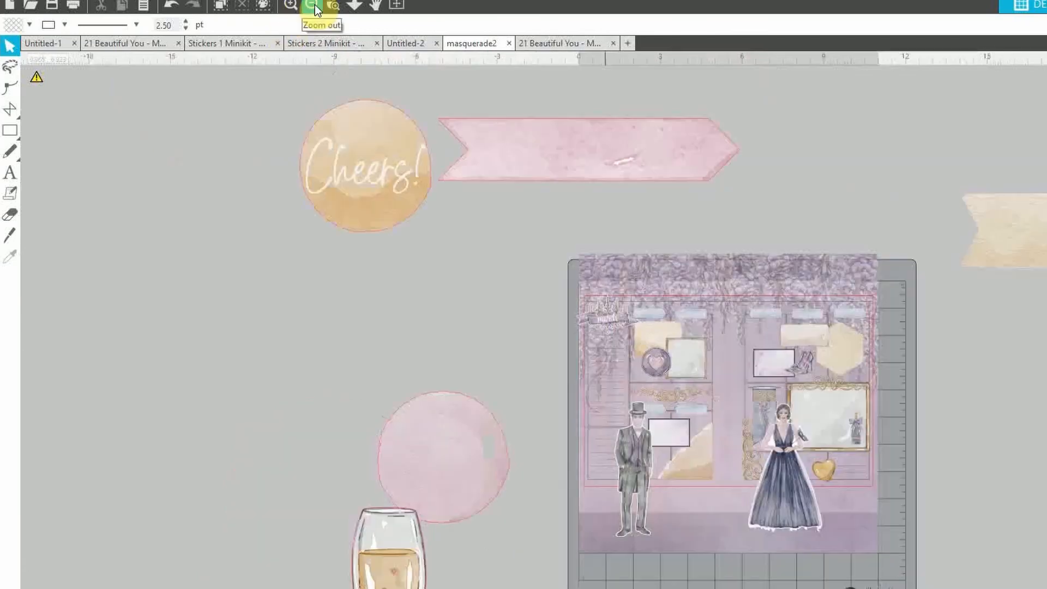
{"action": "left_click", "coordinate": [235, 588]}
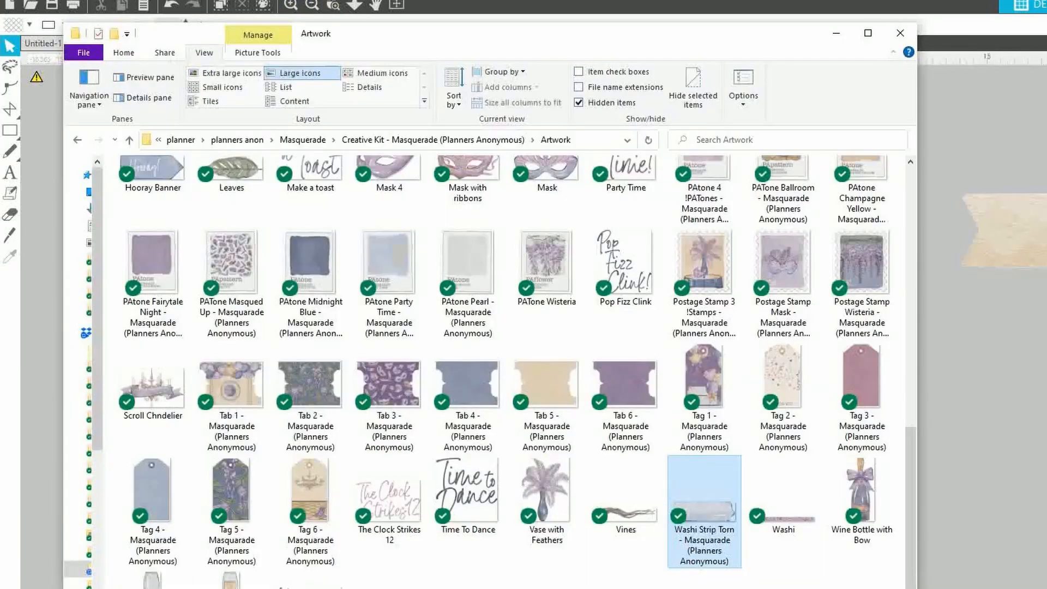
{"action": "left_click", "coordinate": [298, 141]}
{"action": "double_click", "coordinate": [182, 230]}
{"action": "left_click", "coordinate": [172, 231]}
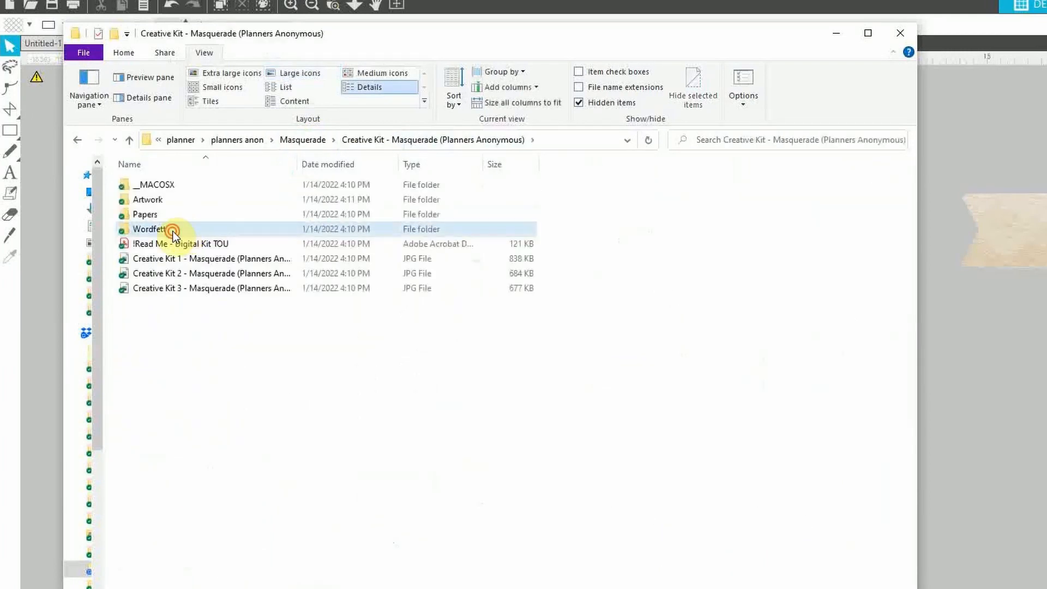
{"action": "double_click", "coordinate": [173, 232]}
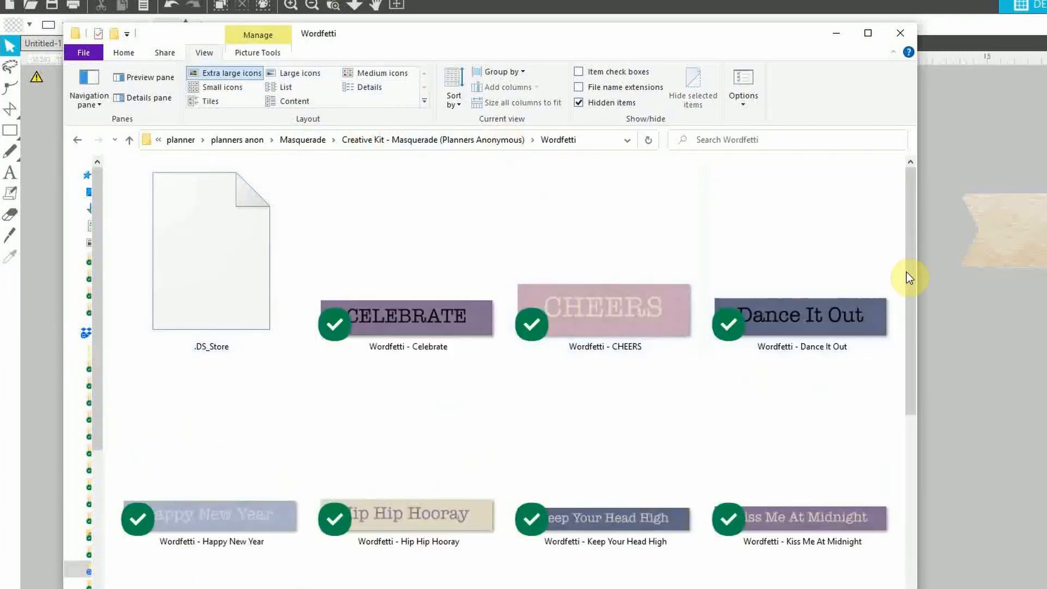
- Bring the "Wordfetti - Life's A ball" label into the masquerade2 document beside the page
{"action": "left_click_drag", "start_coordinate": [906, 272], "coordinate": [850, 285]}
{"action": "left_click", "coordinate": [620, 517]}
{"action": "left_click_drag", "start_coordinate": [620, 517], "coordinate": [1043, 507]}
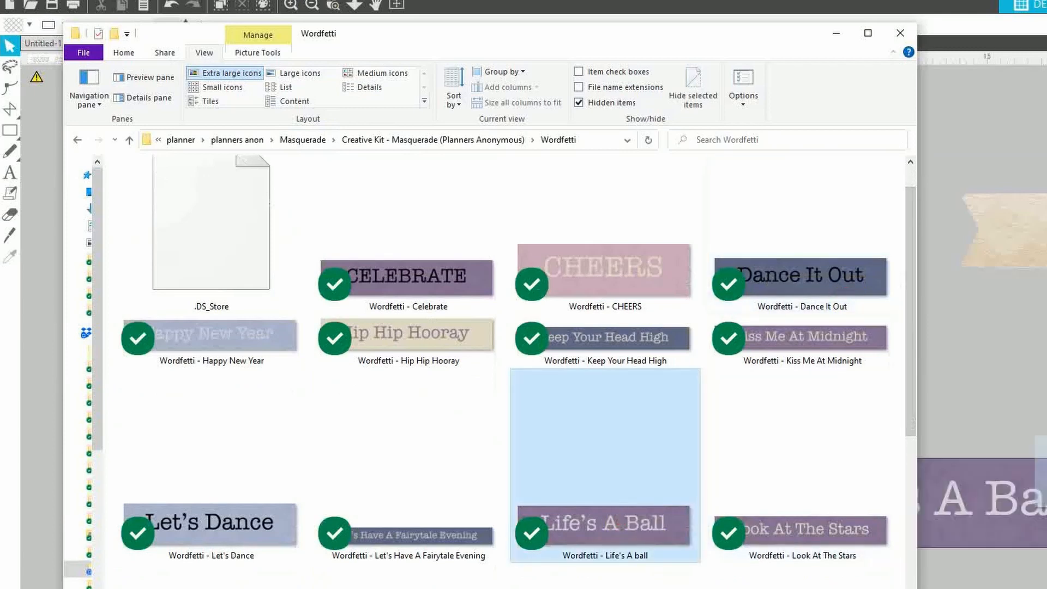
{"action": "left_click", "coordinate": [980, 494]}
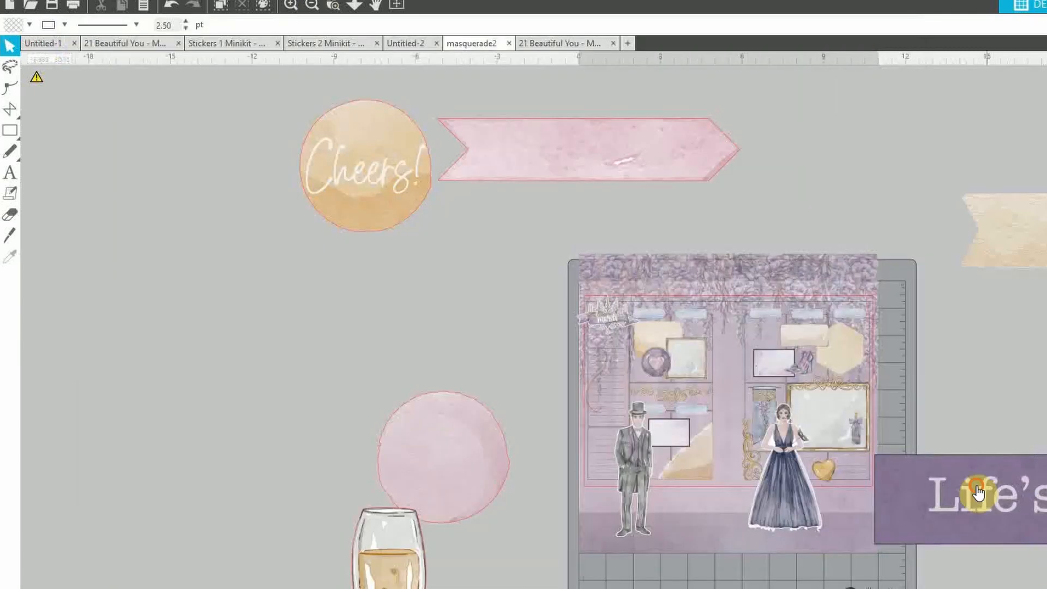
- Resize the Life's A Ball label proportionally to 1.498 in wide
{"action": "left_click", "coordinate": [64, 25]}
{"action": "left_click", "coordinate": [48, 47]}
{"action": "left_click", "coordinate": [49, 47]}
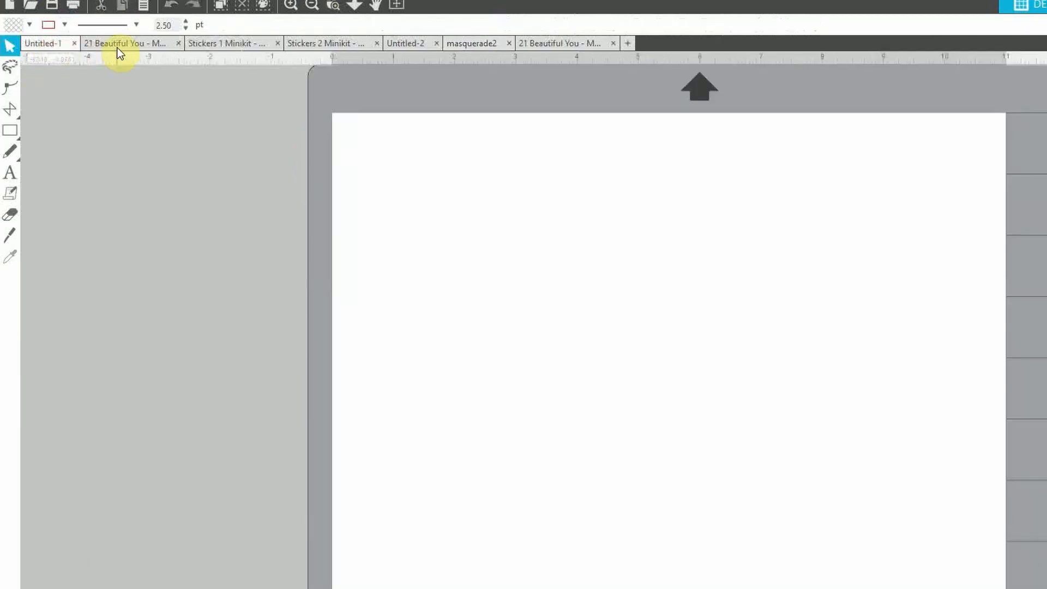
{"action": "left_click", "coordinate": [471, 44]}
{"action": "double_click", "coordinate": [271, 25]}
{"action": "type", "text": "1.498"}
{"action": "key", "text": "Return"}
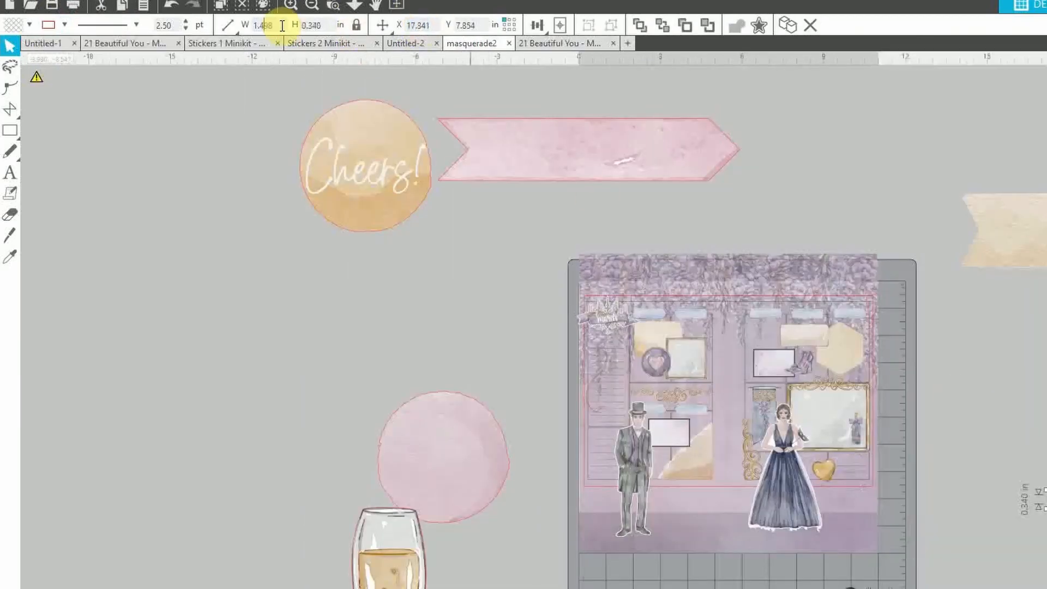
- Place the Life's A Ball label across the lower part of the left sidebar and bring the man in the top hat to the front
{"action": "left_click_drag", "start_coordinate": [1046, 500], "coordinate": [607, 422]}
{"action": "left_click", "coordinate": [292, 5]}
{"action": "left_click_drag", "start_coordinate": [426, 546], "coordinate": [443, 537]}
{"action": "right_click", "coordinate": [576, 569]}
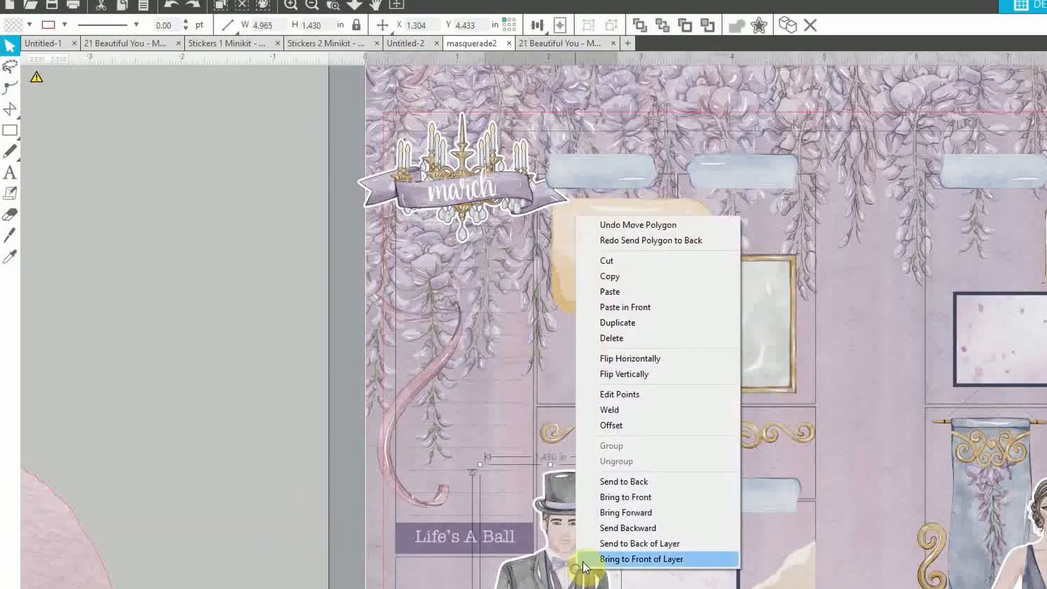
{"action": "left_click", "coordinate": [656, 495]}
{"action": "left_click", "coordinate": [287, 479]}
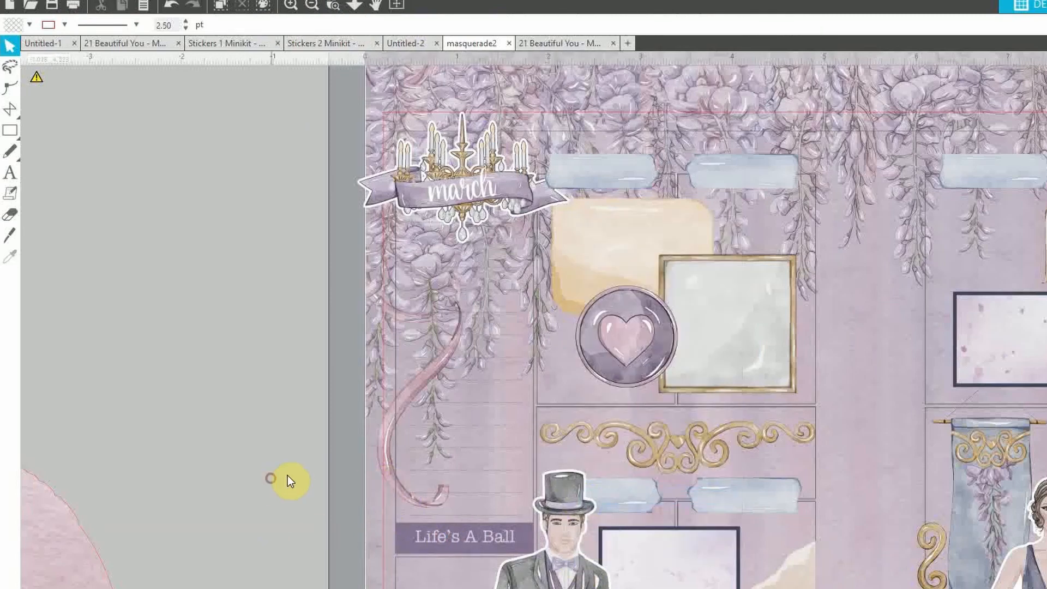
- Duplicate the gold-framed square from the left page and place the copy in the sidebar directly below the Life's A Ball label
{"action": "scroll", "coordinate": [440, 479], "scroll_direction": "down", "scroll_amount": 1}
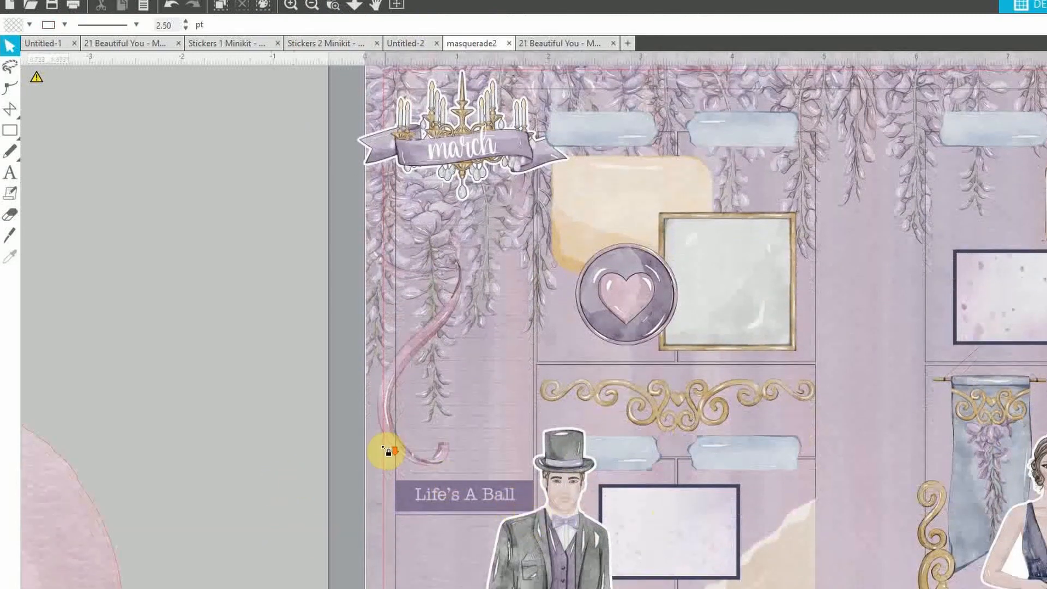
{"action": "scroll", "coordinate": [360, 305], "scroll_direction": "down", "scroll_amount": 1}
{"action": "left_click", "coordinate": [313, 5]}
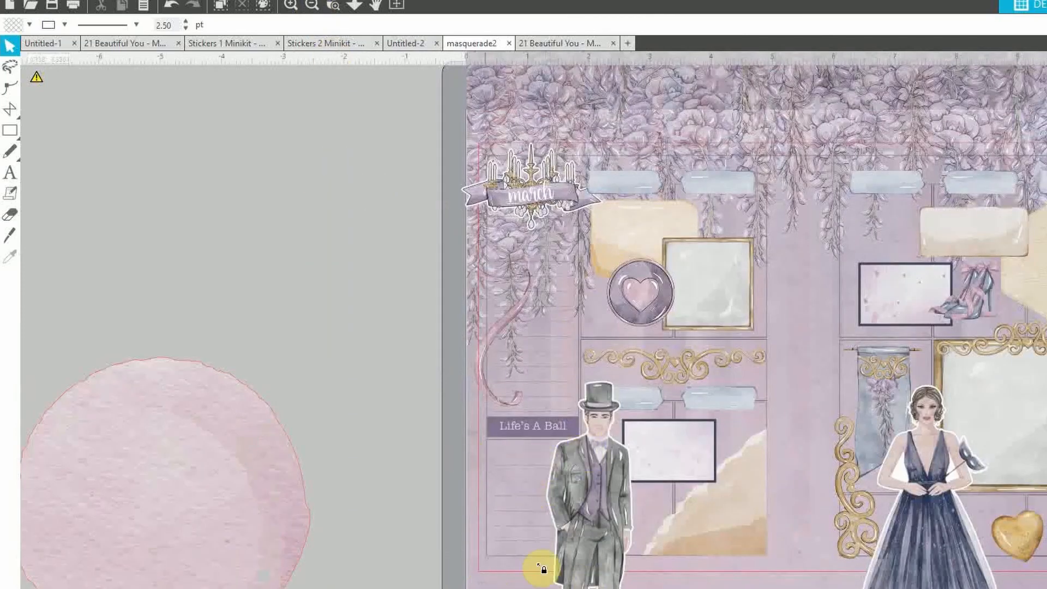
{"action": "left_click", "coordinate": [720, 284]}
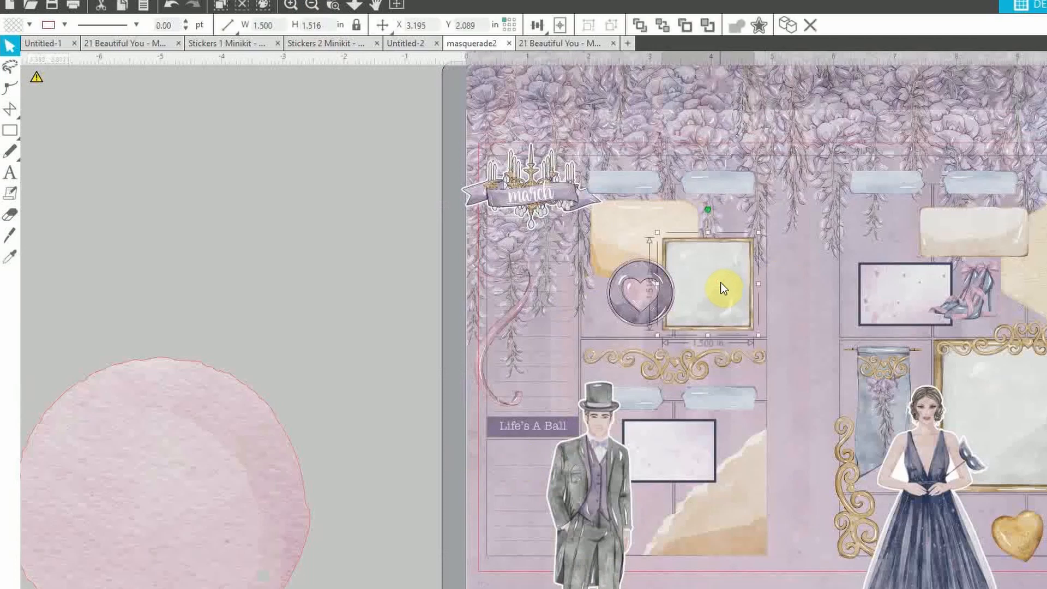
{"action": "key", "text": "ctrl+c"}
{"action": "key", "text": "ctrl+v"}
{"action": "left_click_drag", "start_coordinate": [748, 303], "coordinate": [544, 473]}
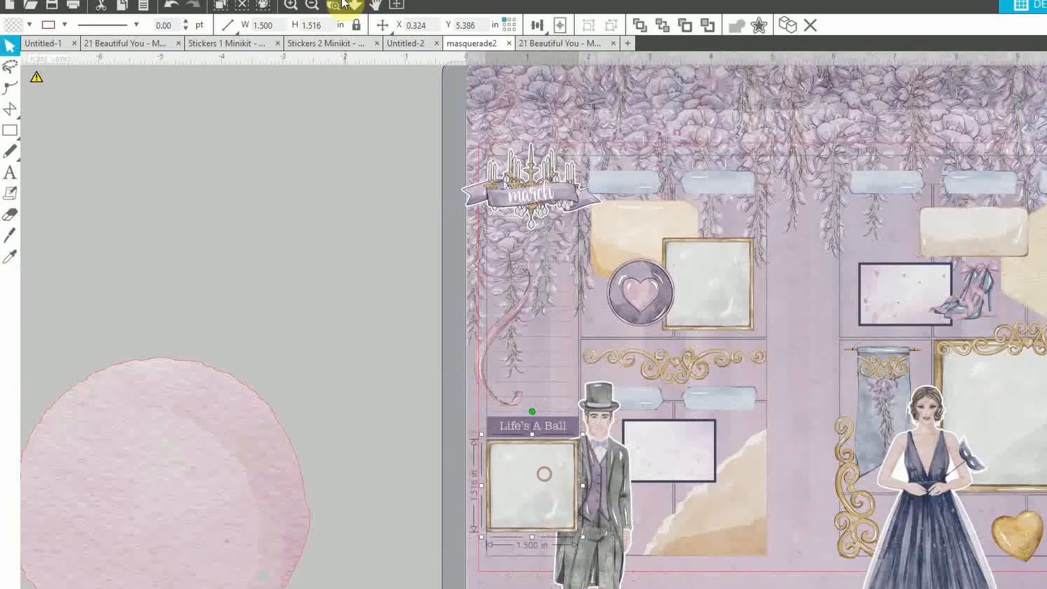
- Set the height of the copied gold frame in the sidebar to 1.9 in
{"action": "left_click", "coordinate": [264, 25]}
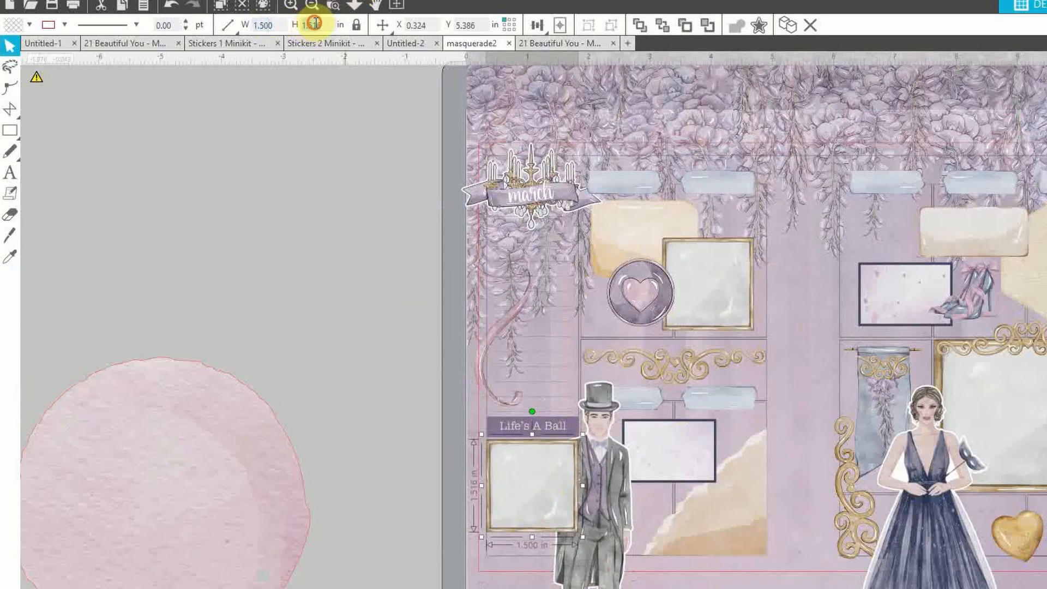
{"action": "type", "text": "1.9"}
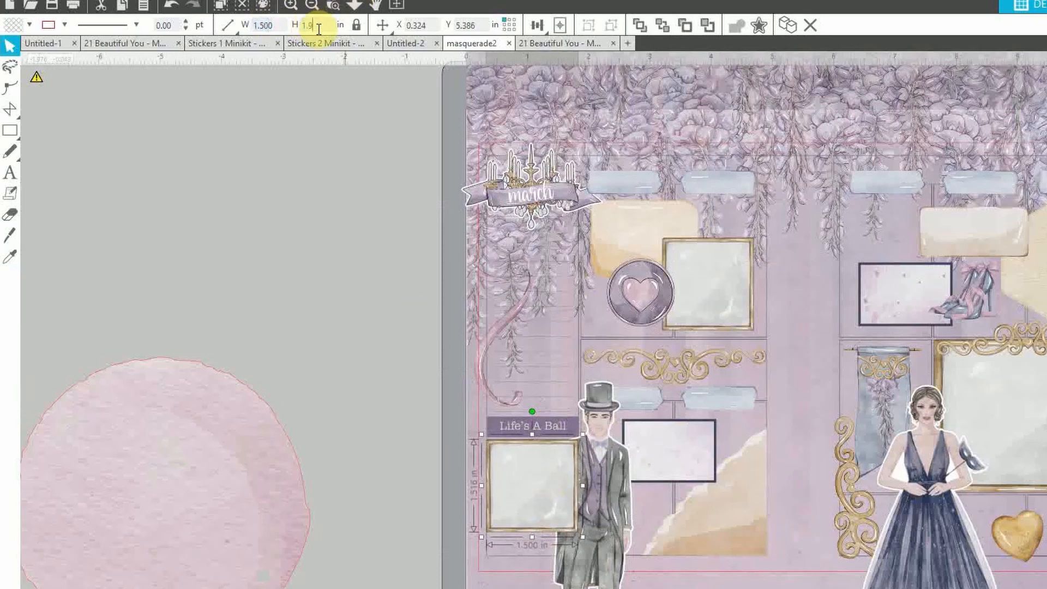
{"action": "key", "text": "Return"}
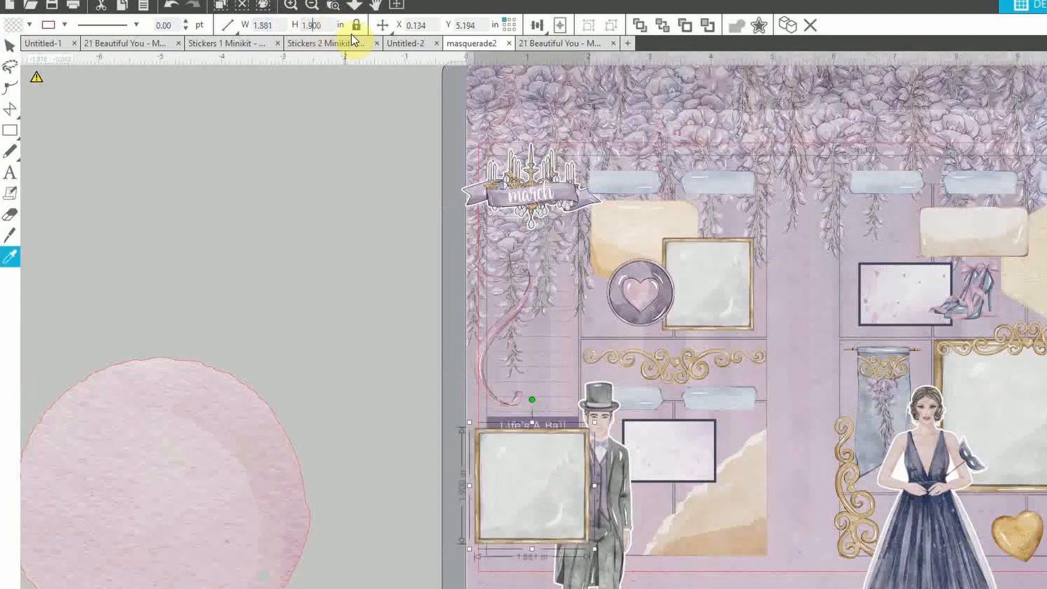
- Undo the proportional resize, set only the sidebar gold frame's height to 1.9 in with proportions unlocked, and align it directly below the Life's A Ball label
{"action": "key", "text": "ctrl+z"}
{"action": "left_click", "coordinate": [357, 27]}
{"action": "double_click", "coordinate": [331, 30]}
{"action": "type", "text": "1"}
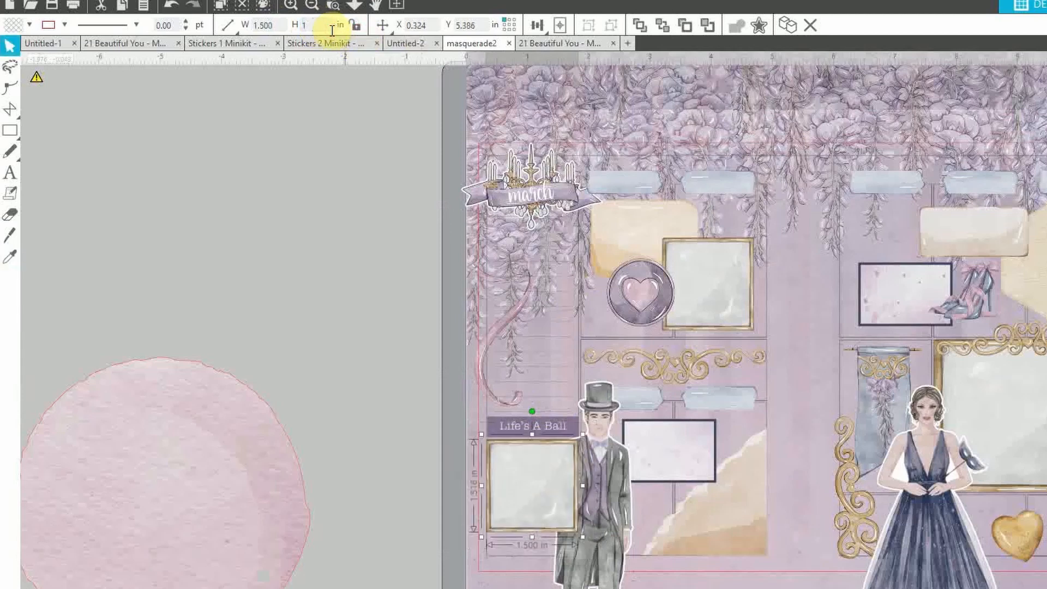
{"action": "type", "text": ".9"}
{"action": "key", "text": "Return"}
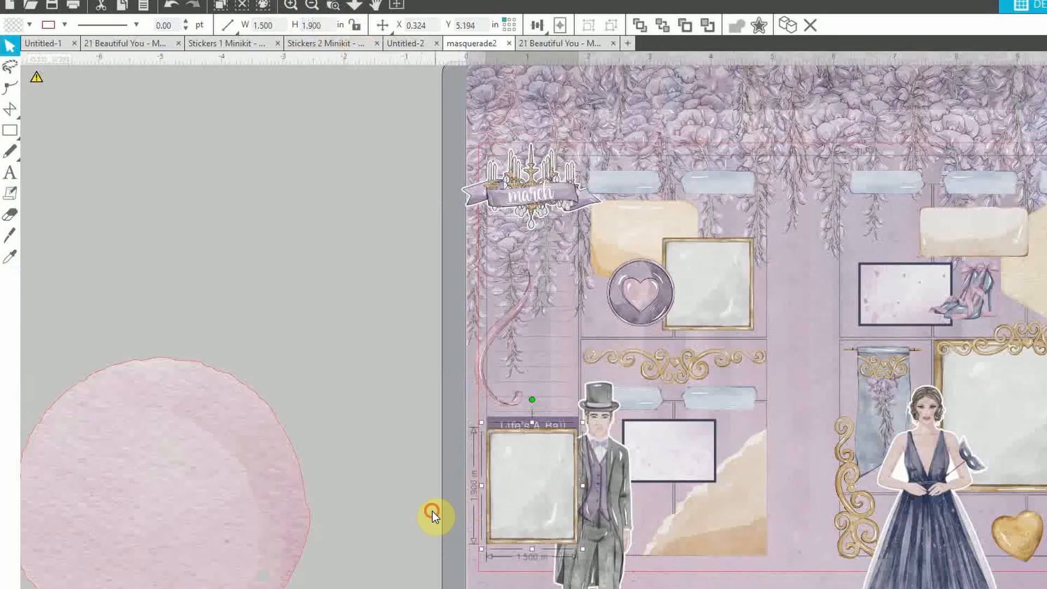
{"action": "left_click", "coordinate": [551, 516]}
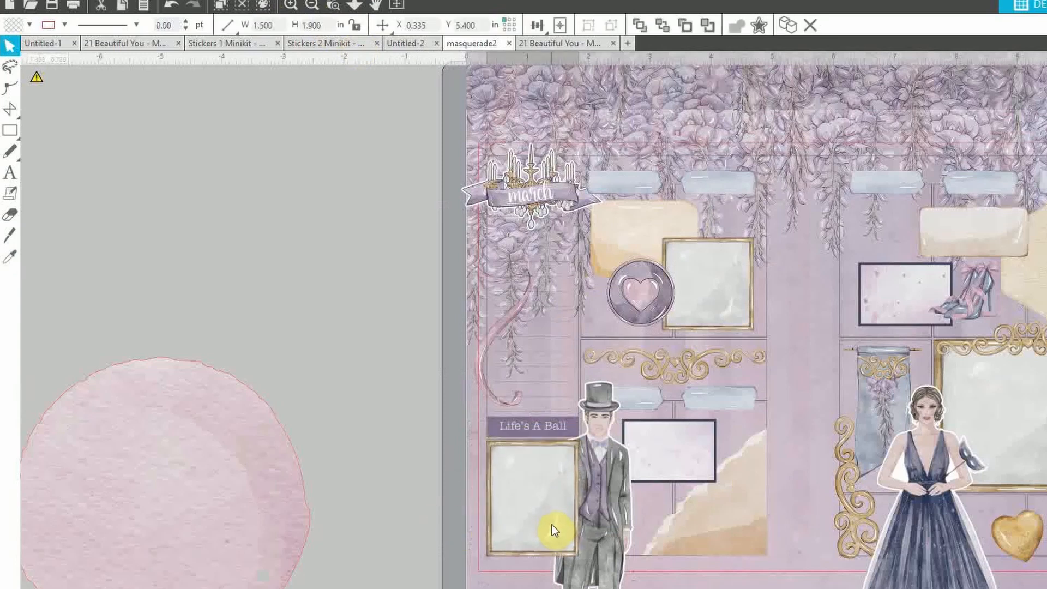
- Bring the man in the top hat in front of the resized sidebar frame
{"action": "right_click", "coordinate": [634, 578]}
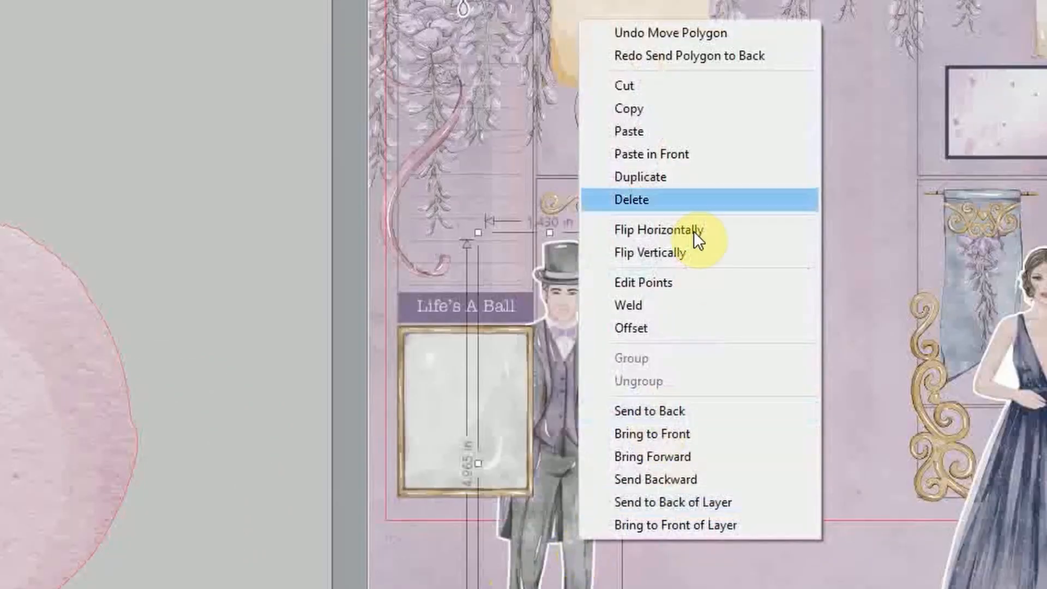
{"action": "left_click", "coordinate": [685, 434]}
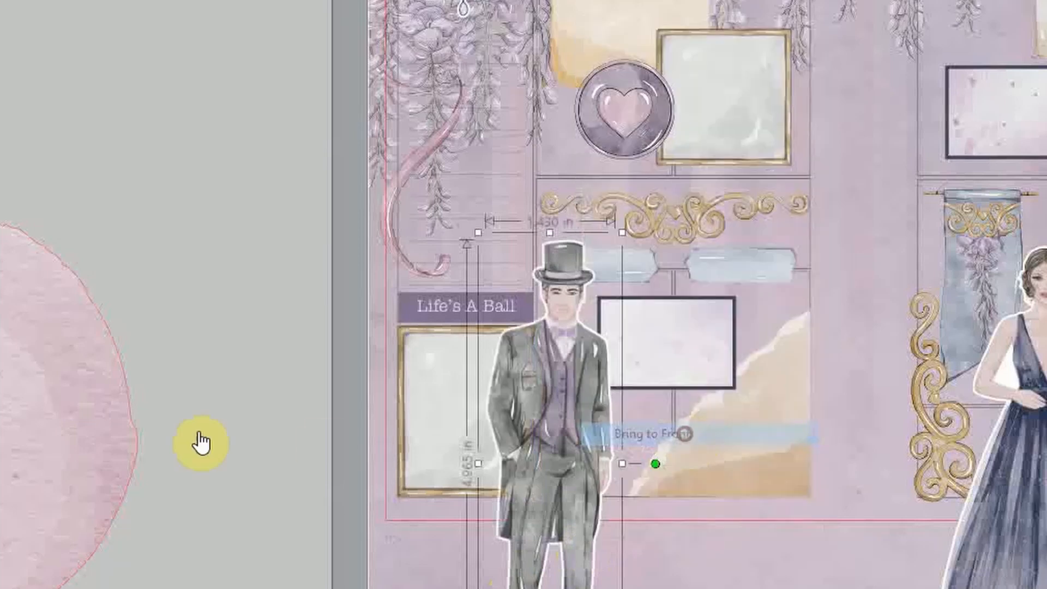
{"action": "left_click", "coordinate": [286, 429]}
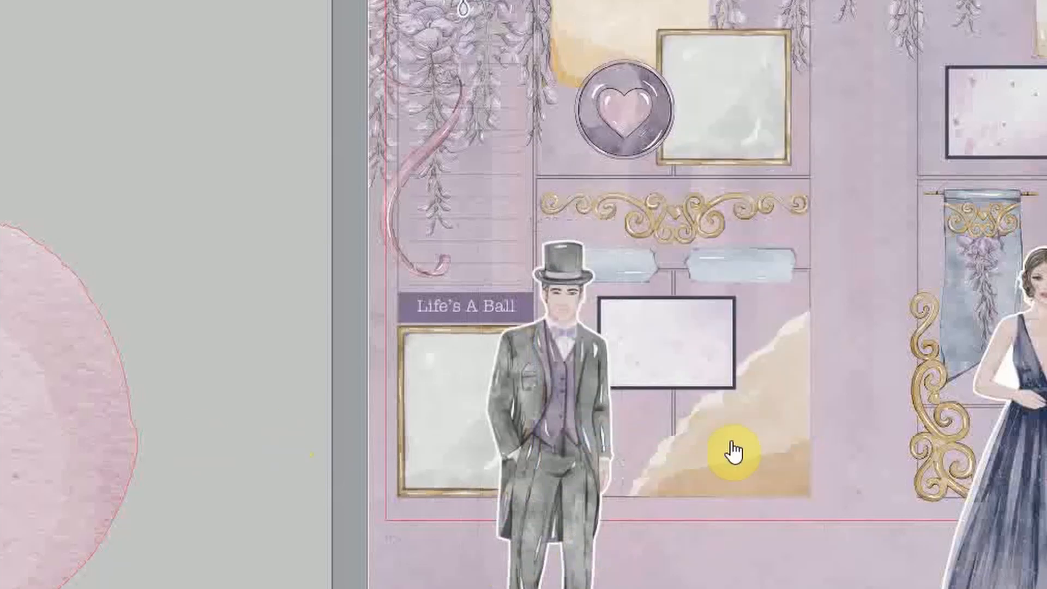
- Duplicate the gold corner flourish from the right page, shrink it to about 0.77 in wide and fit it into the sidebar frame's lower-left corner
{"action": "left_click", "coordinate": [957, 442]}
{"action": "left_click_drag", "start_coordinate": [960, 431], "coordinate": [388, 436]}
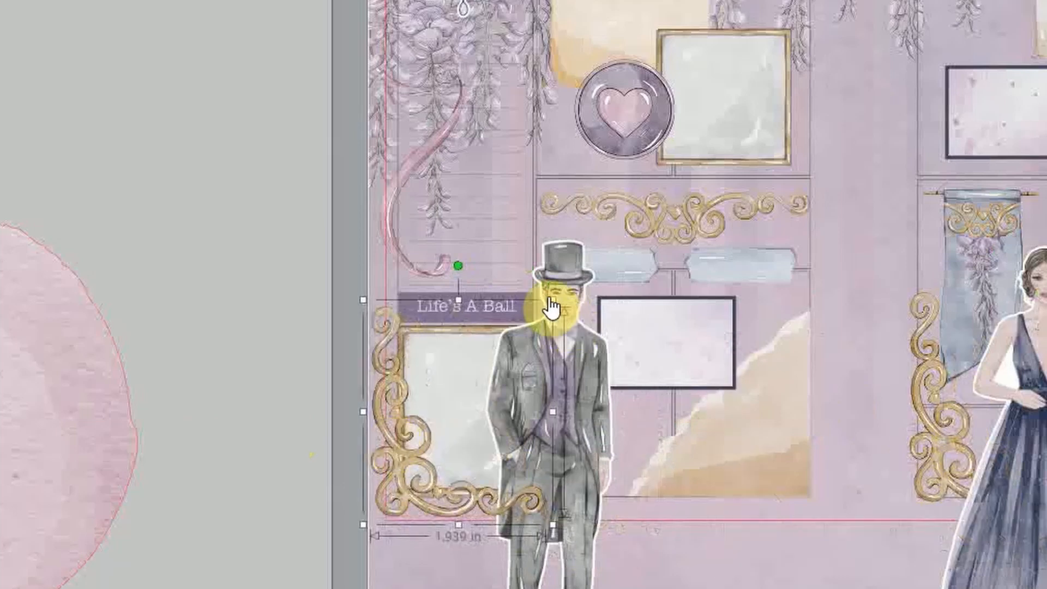
{"action": "left_click_drag", "start_coordinate": [553, 299], "coordinate": [466, 442]}
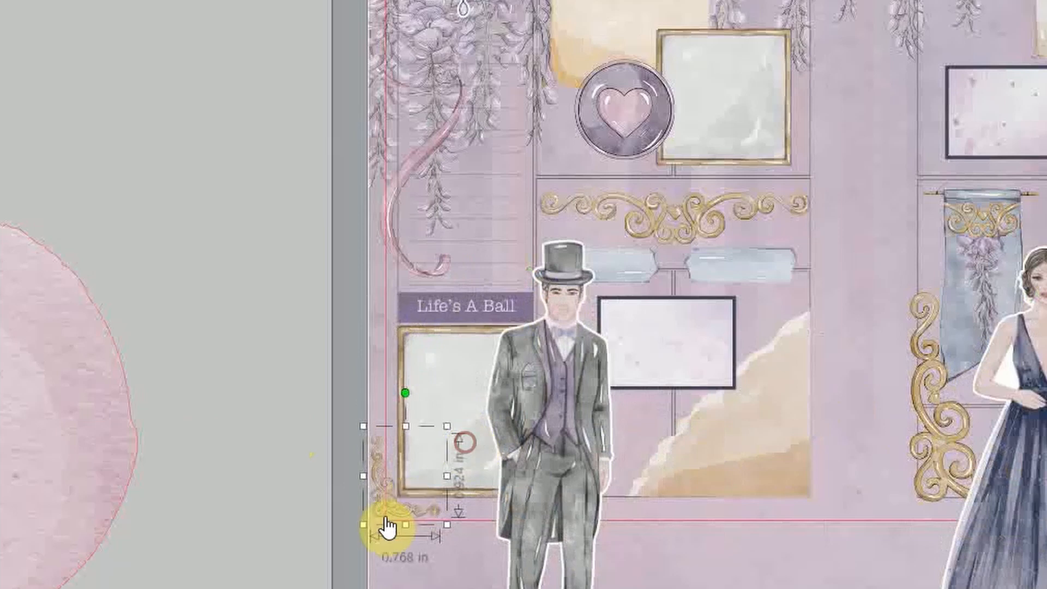
{"action": "left_click_drag", "start_coordinate": [386, 517], "coordinate": [416, 489]}
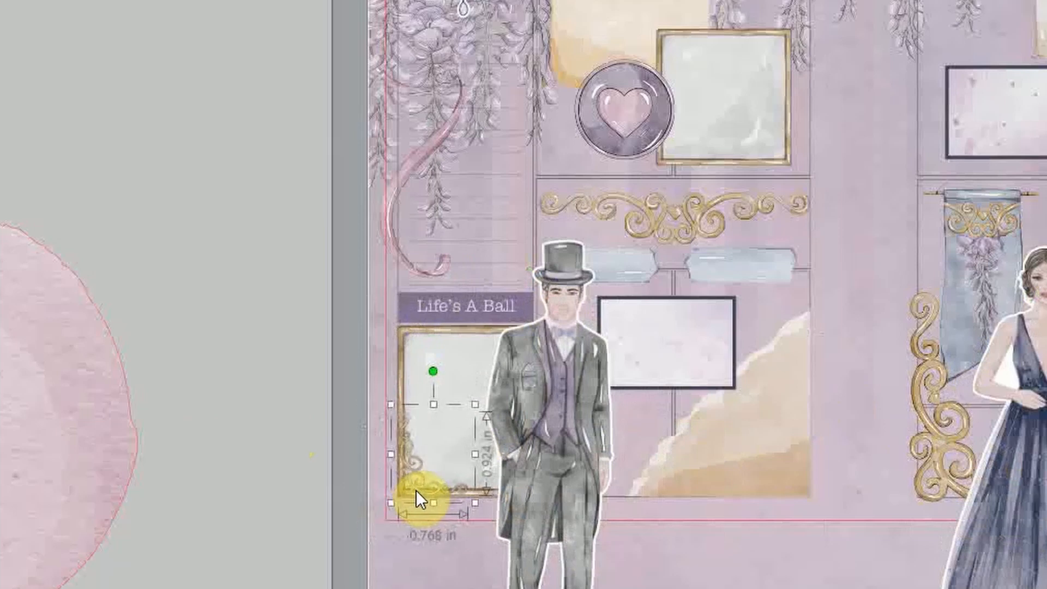
{"action": "left_click", "coordinate": [261, 586]}
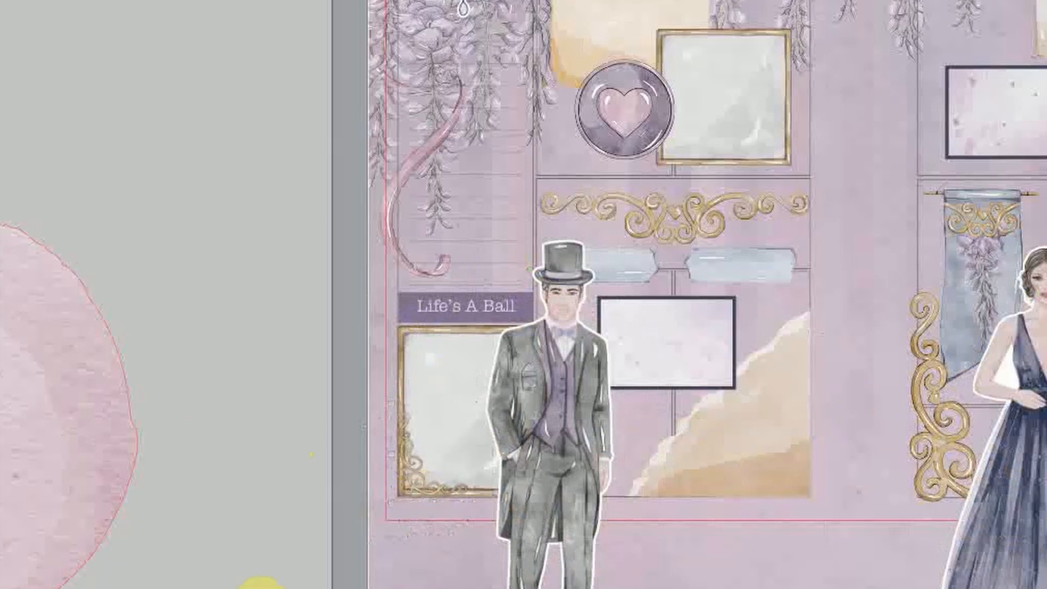
- Duplicate the gold scroll divider, shrink the copy to about 1.48 in wide and place it along the sidebar frame's upper edge
{"action": "left_click", "coordinate": [693, 222]}
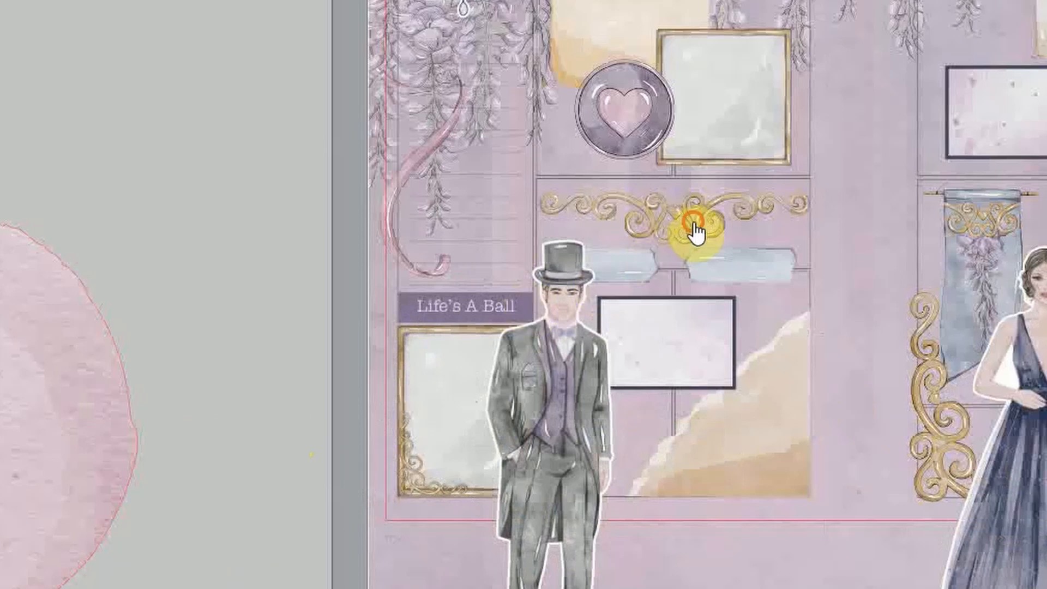
{"action": "left_click_drag", "start_coordinate": [730, 252], "coordinate": [558, 346]}
{"action": "left_click_drag", "start_coordinate": [693, 332], "coordinate": [564, 404]}
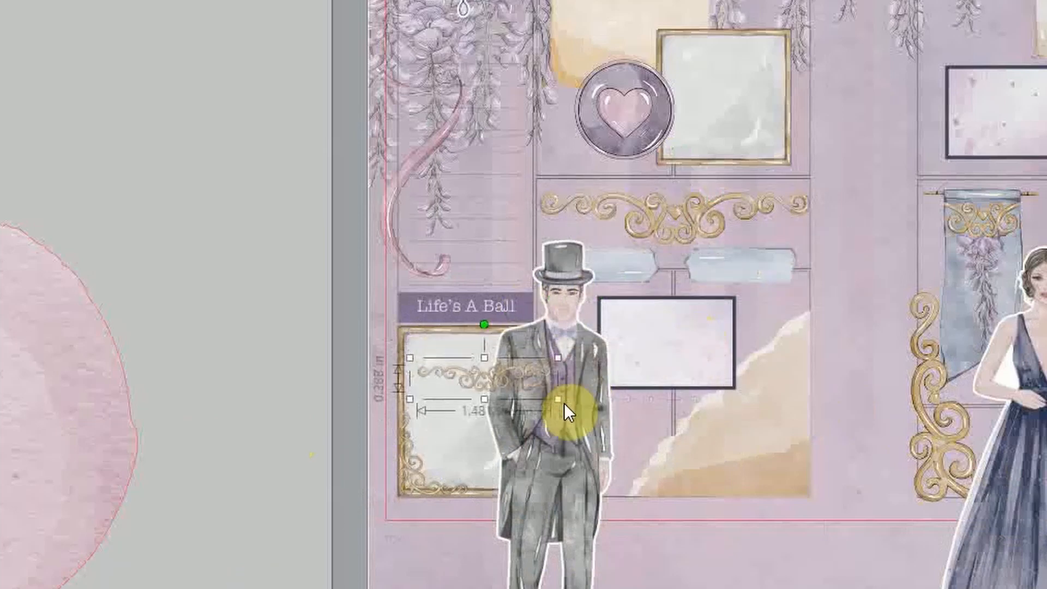
{"action": "left_click_drag", "start_coordinate": [497, 401], "coordinate": [477, 362]}
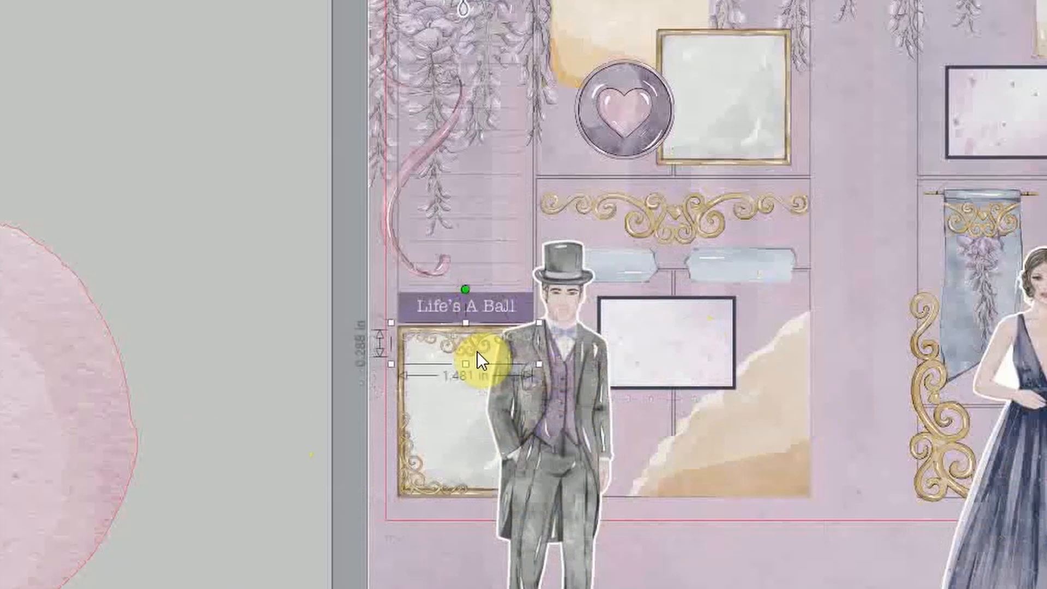
- Bring the man in the top hat to the front again, over the new gold scrollwork
{"action": "left_click", "coordinate": [543, 474]}
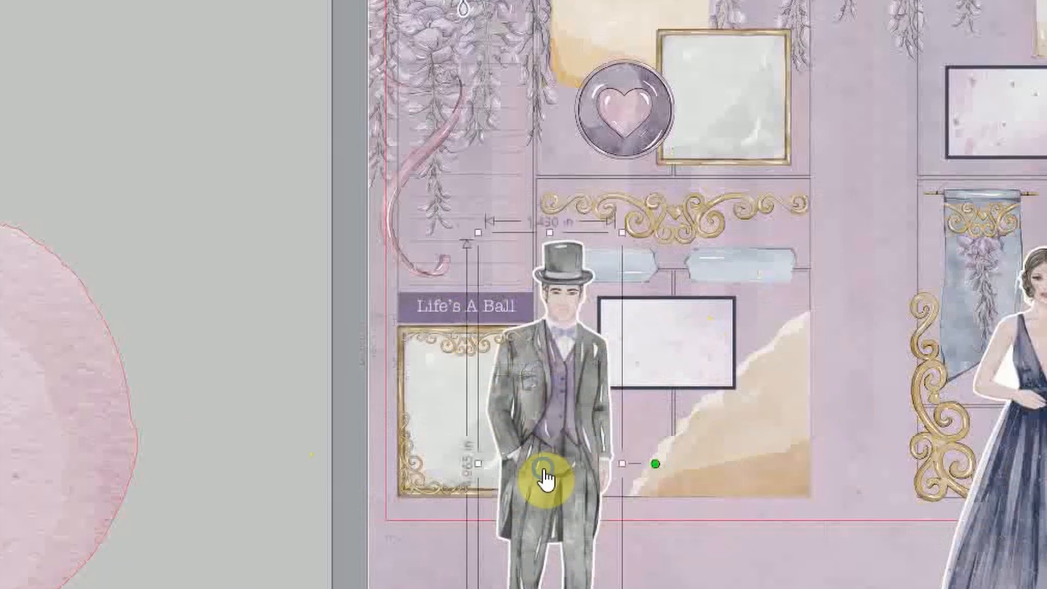
{"action": "right_click", "coordinate": [543, 473]}
{"action": "left_click", "coordinate": [612, 364]}
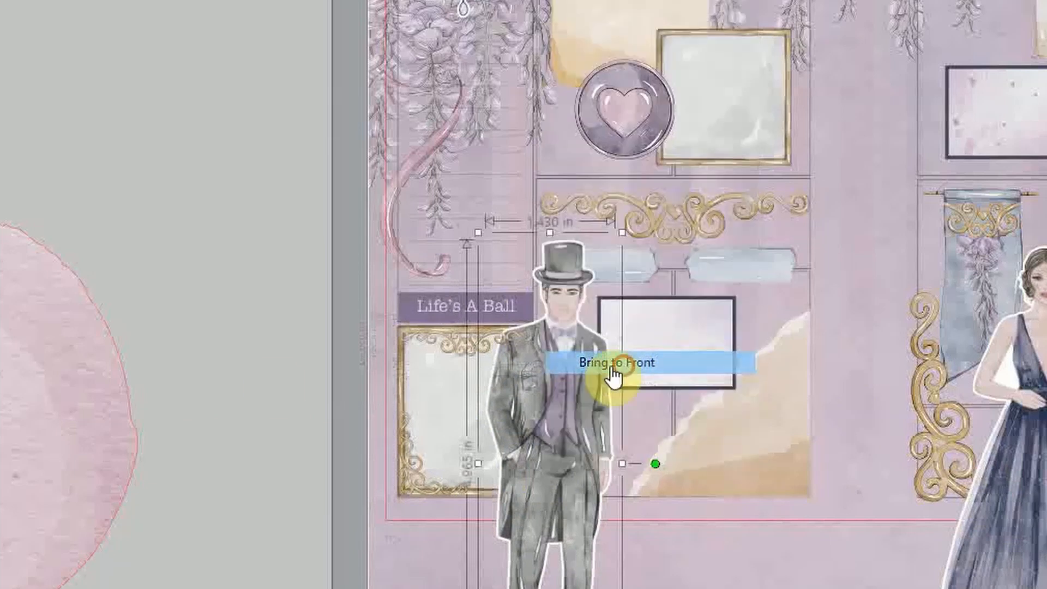
{"action": "left_click", "coordinate": [270, 375]}
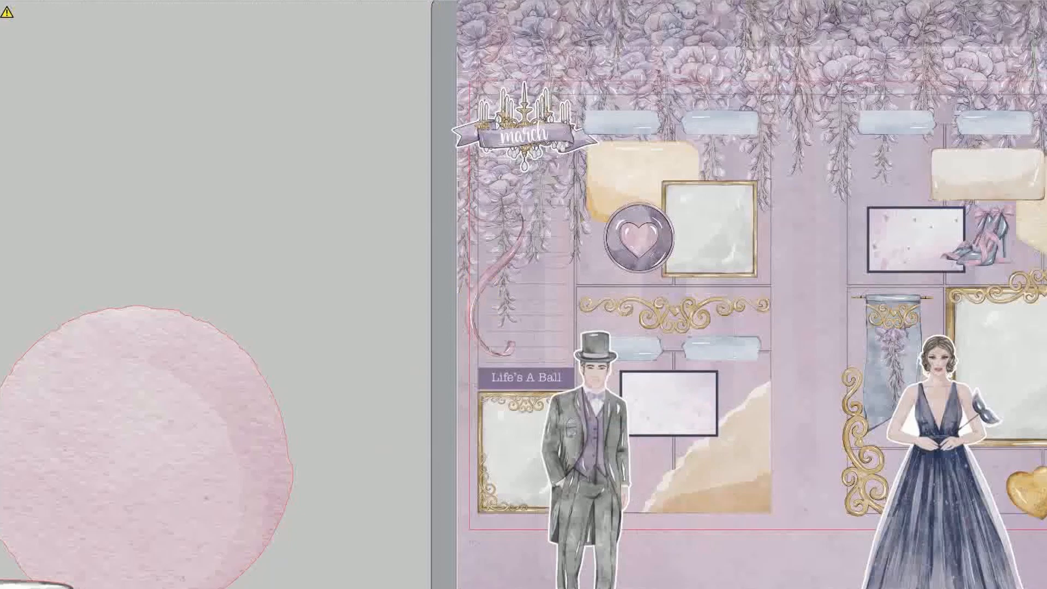
- Shrink the champagne glass to about 1.125 in high and place it in the sidebar above the right end of the Life's A Ball label
{"action": "scroll", "coordinate": [524, 294], "scroll_direction": "right", "scroll_amount": 4}
{"action": "scroll", "coordinate": [524, 294], "scroll_direction": "left", "scroll_amount": 1}
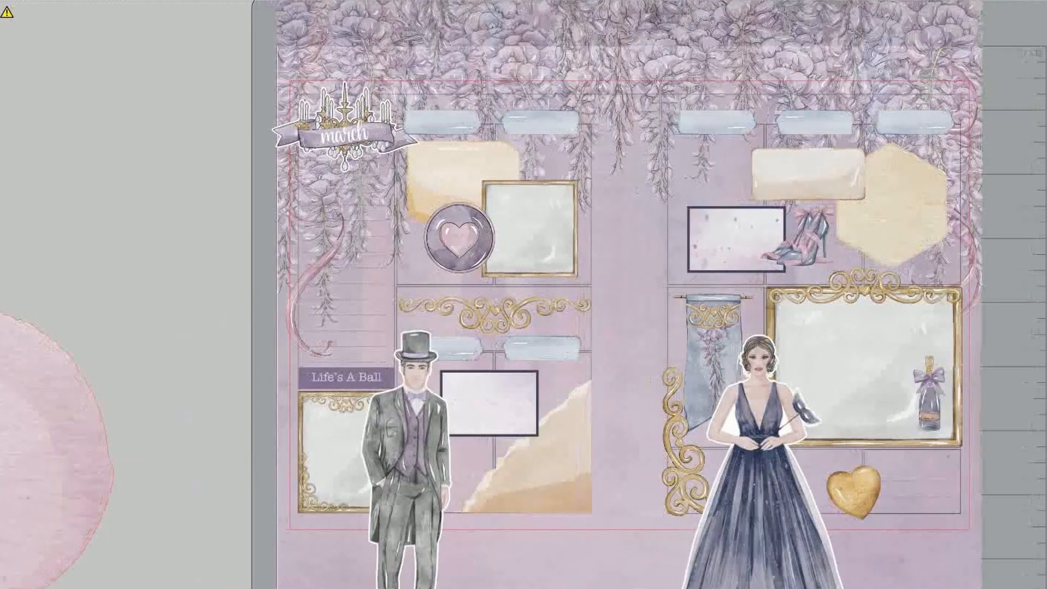
{"action": "scroll", "coordinate": [577, 128], "scroll_direction": "left", "scroll_amount": 9}
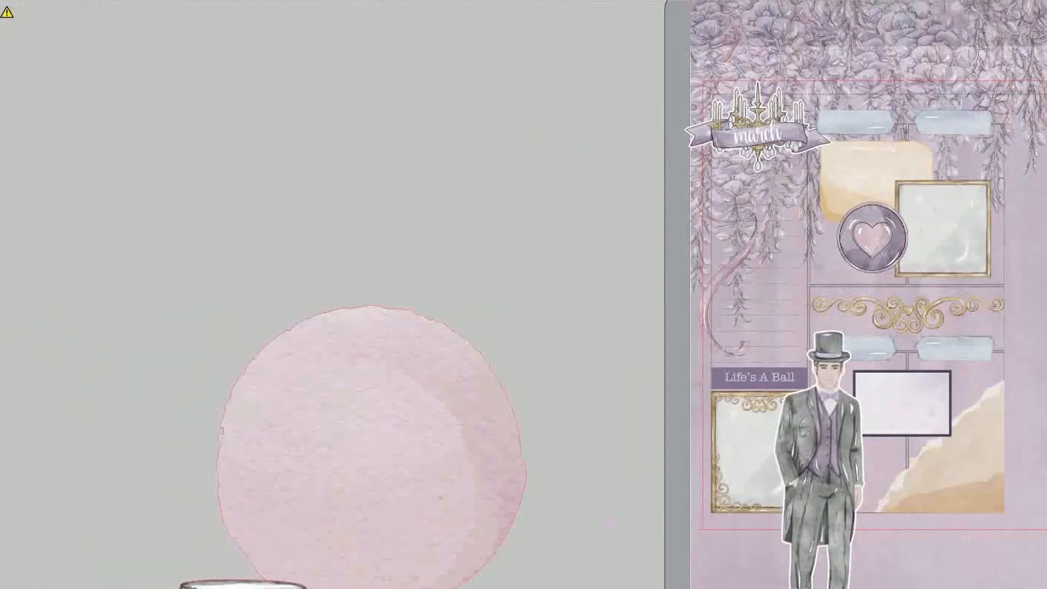
{"action": "left_click", "coordinate": [577, 129]}
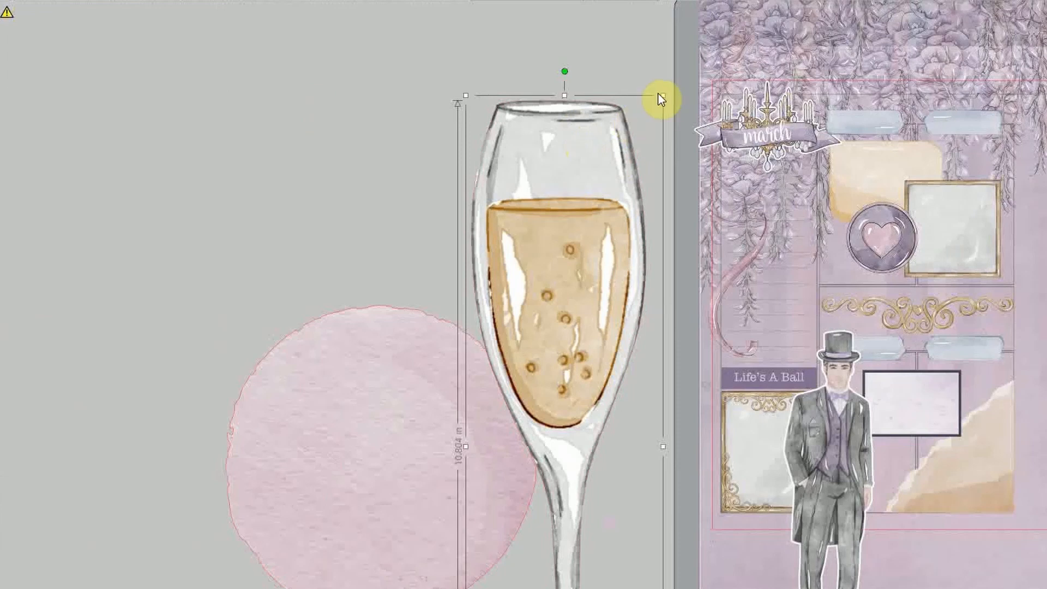
{"action": "left_click_drag", "start_coordinate": [664, 96], "coordinate": [804, 313]}
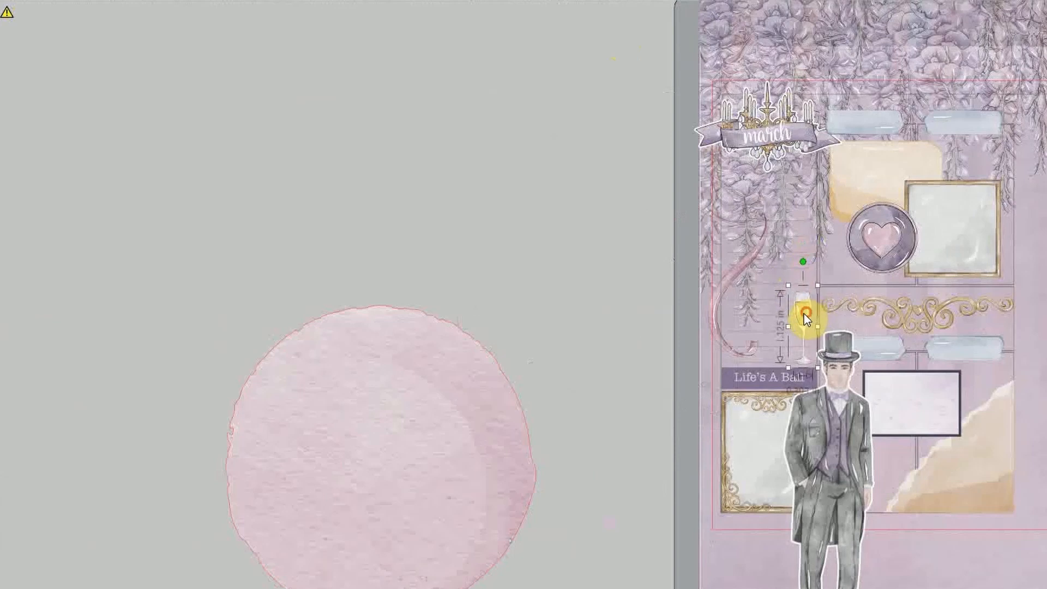
{"action": "left_click", "coordinate": [614, 297]}
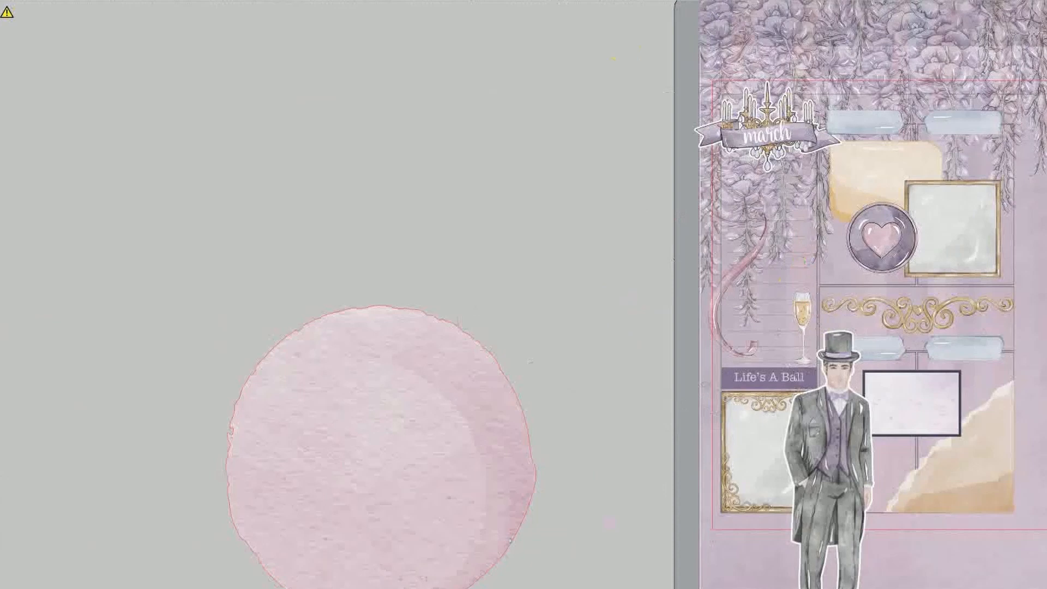
- Trace the uppermost blue brush stroke on the Stickers 1 Minikit sheet with a 92% threshold
{"action": "scroll", "coordinate": [862, 466], "scroll_direction": "right", "scroll_amount": 7}
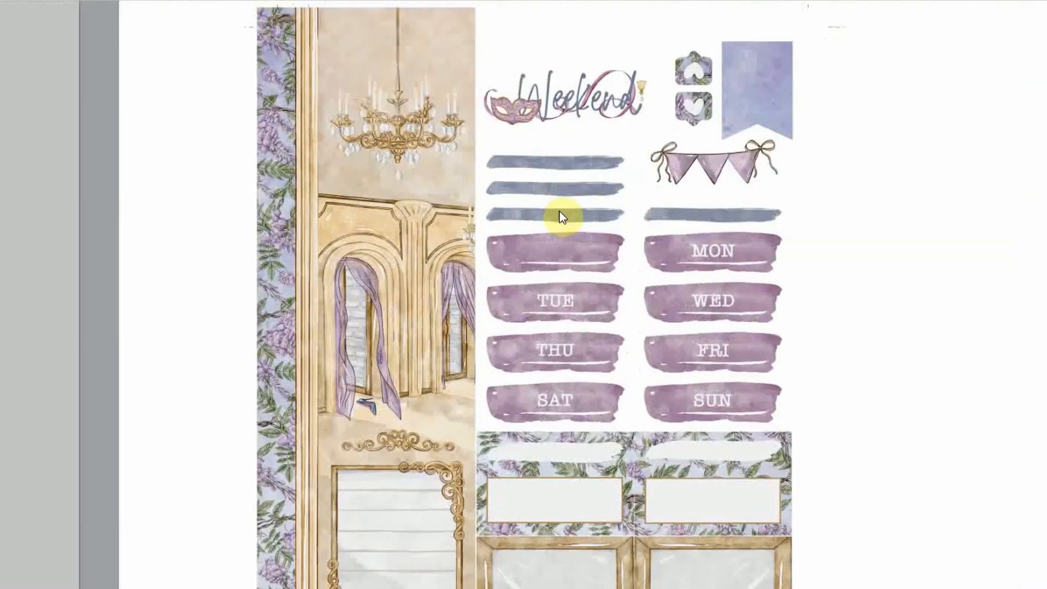
{"action": "scroll", "coordinate": [561, 217], "scroll_direction": "up", "scroll_amount": 2}
{"action": "mouse_move", "coordinate": [0, 68]}
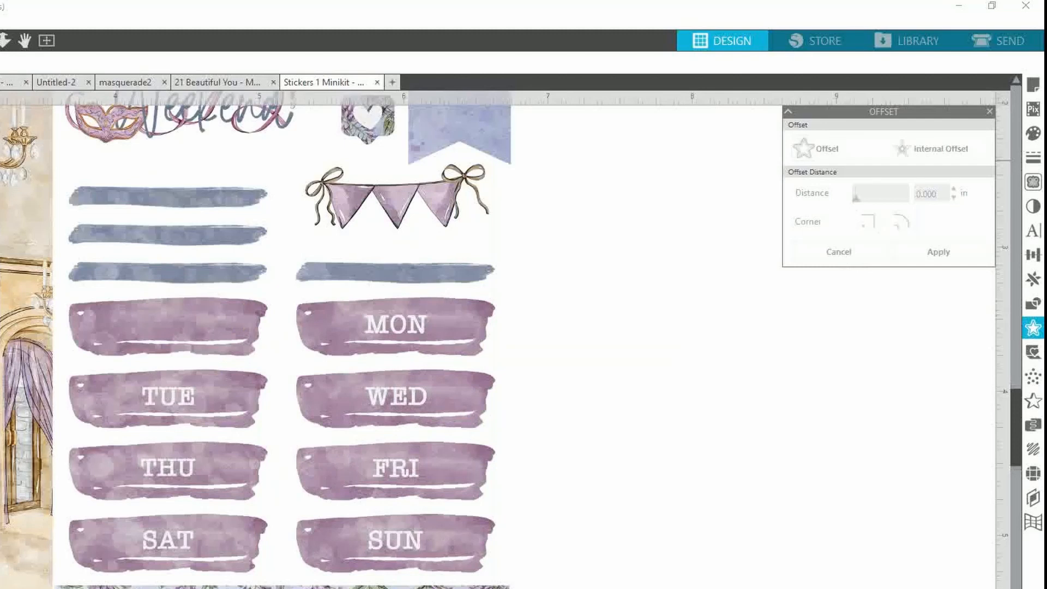
{"action": "left_click", "coordinate": [1033, 181]}
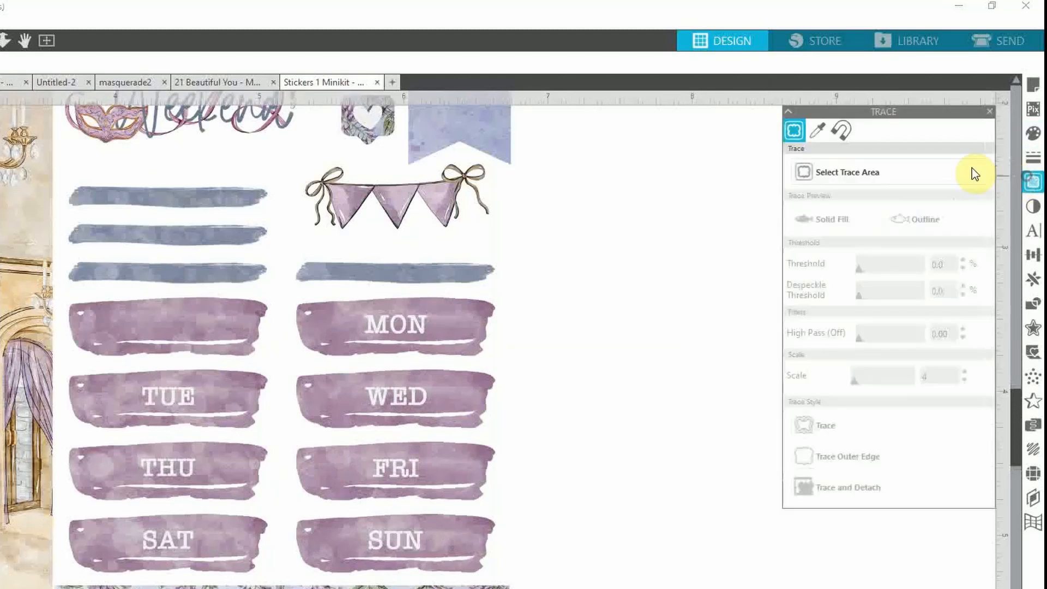
{"action": "left_click", "coordinate": [805, 170]}
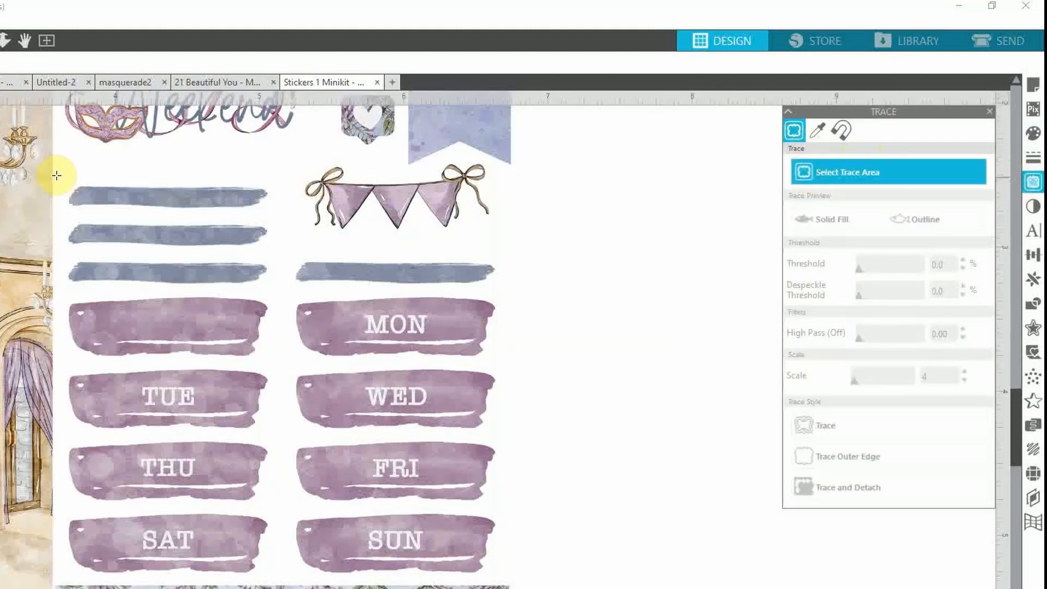
{"action": "left_click_drag", "start_coordinate": [58, 174], "coordinate": [276, 218]}
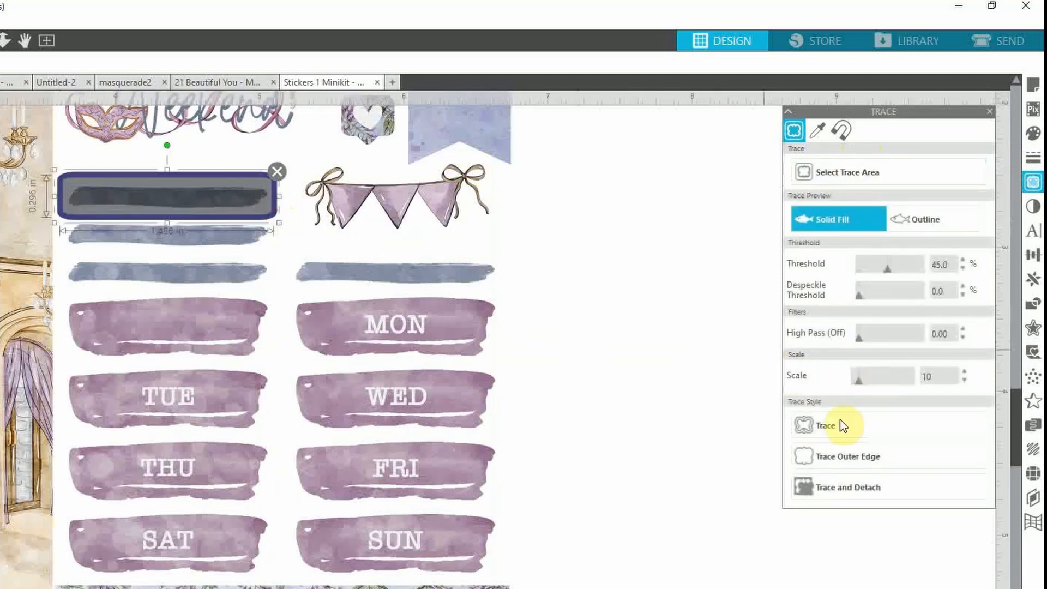
{"action": "left_click_drag", "start_coordinate": [893, 270], "coordinate": [917, 273]}
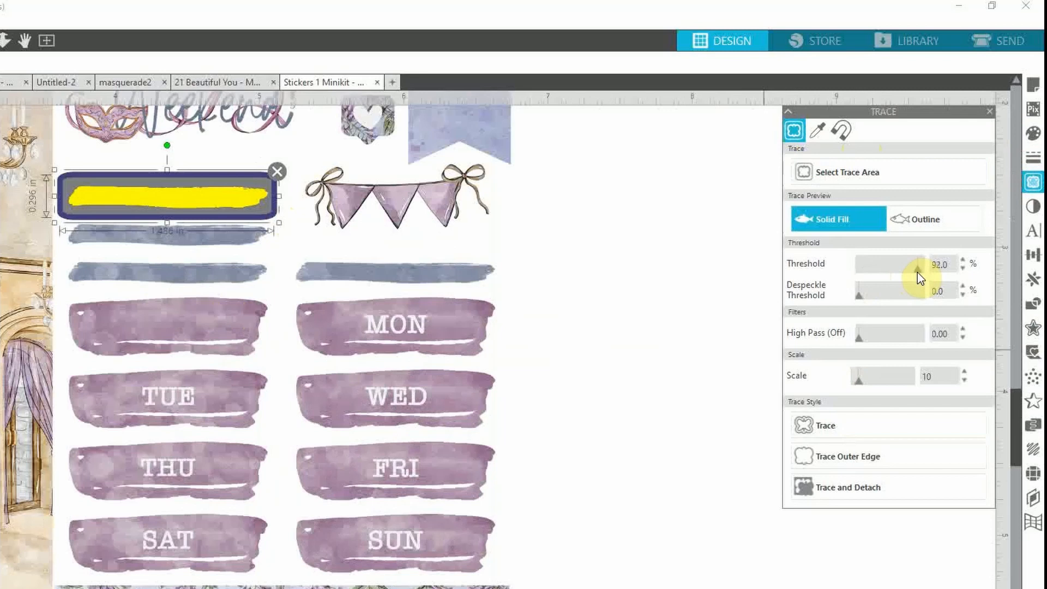
{"action": "left_click", "coordinate": [797, 425]}
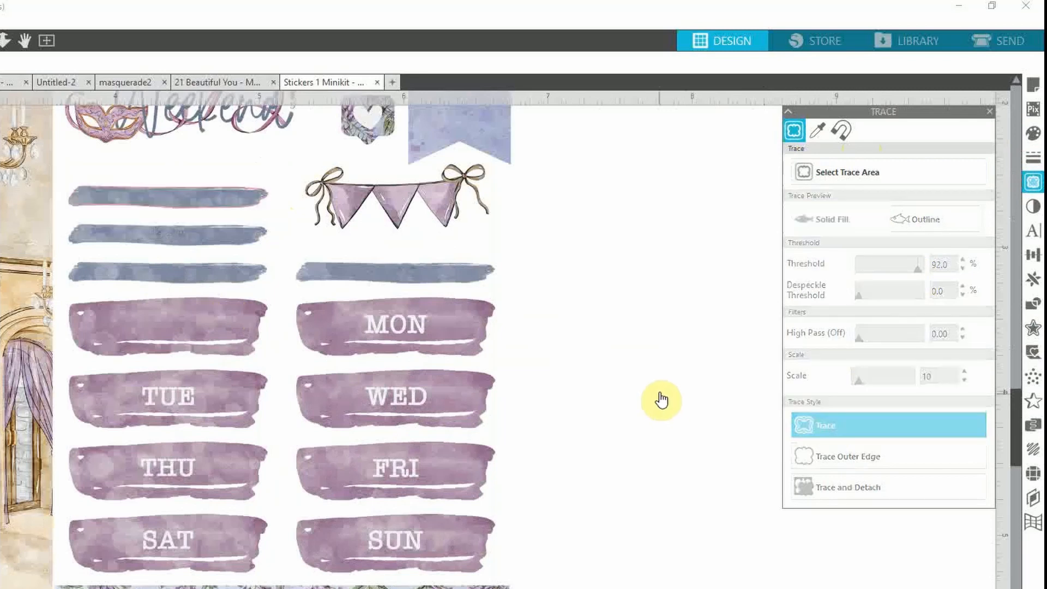
- Crop the sticker sheet to the traced outline so only the uppermost blue brush stroke is kept
{"action": "left_click", "coordinate": [233, 210]}
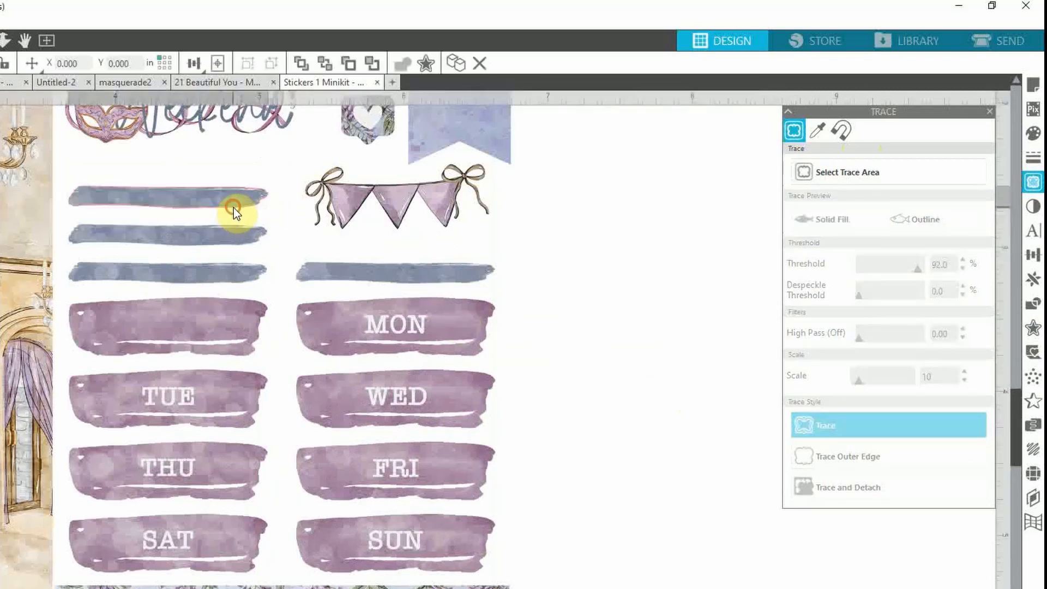
{"action": "left_click", "coordinate": [234, 209]}
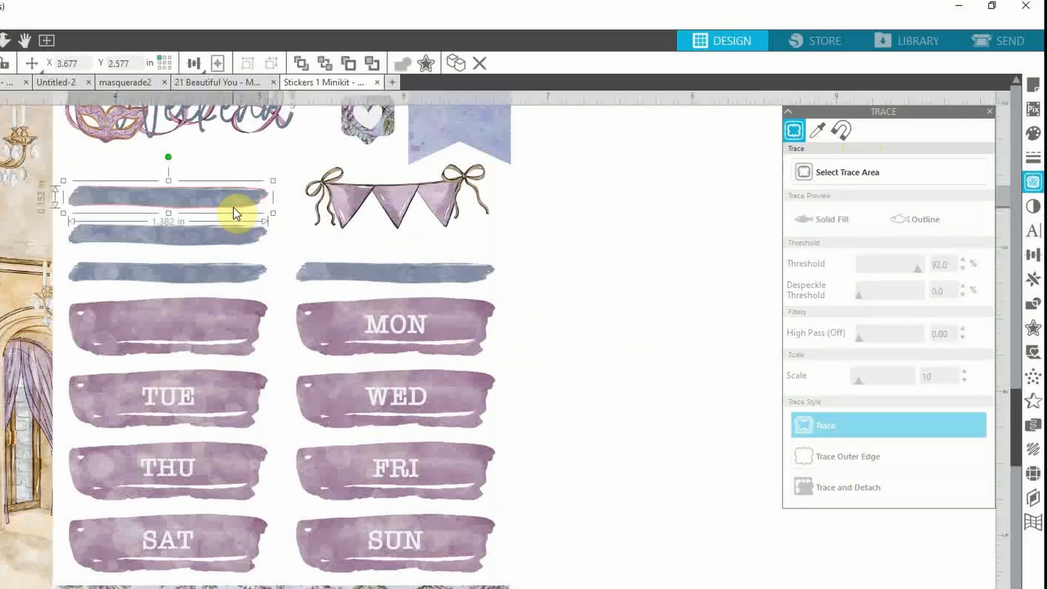
{"action": "left_click", "coordinate": [239, 170]}
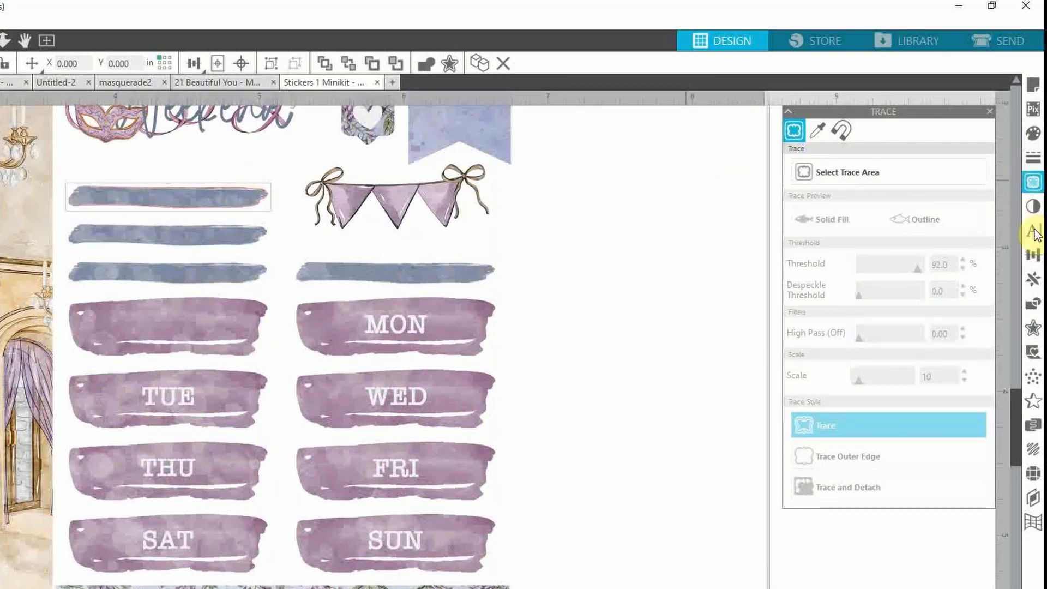
{"action": "left_click", "coordinate": [1033, 303]}
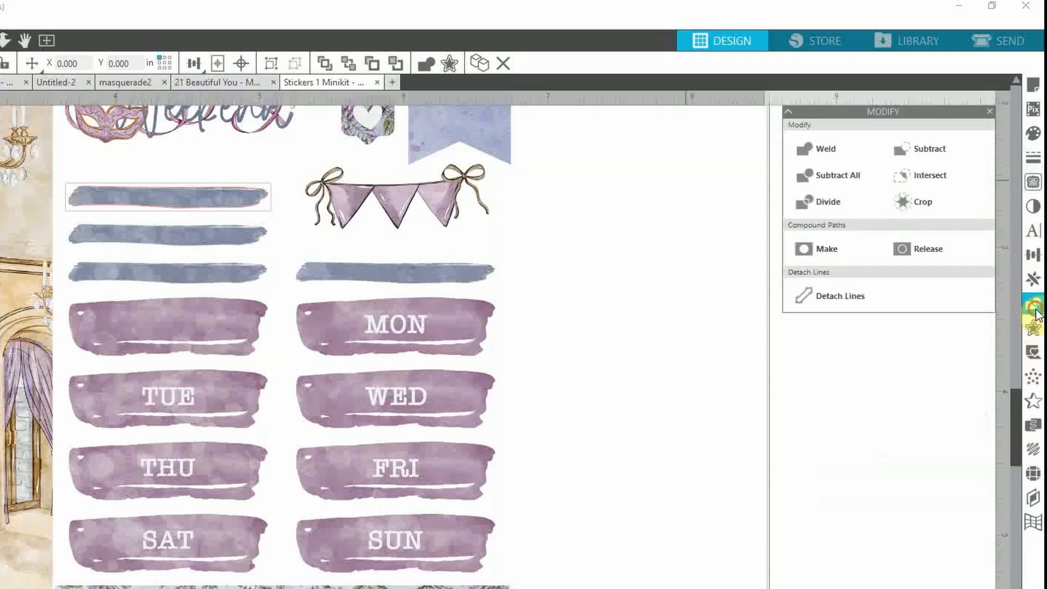
{"action": "left_click", "coordinate": [918, 194]}
{"action": "left_click", "coordinate": [141, 208]}
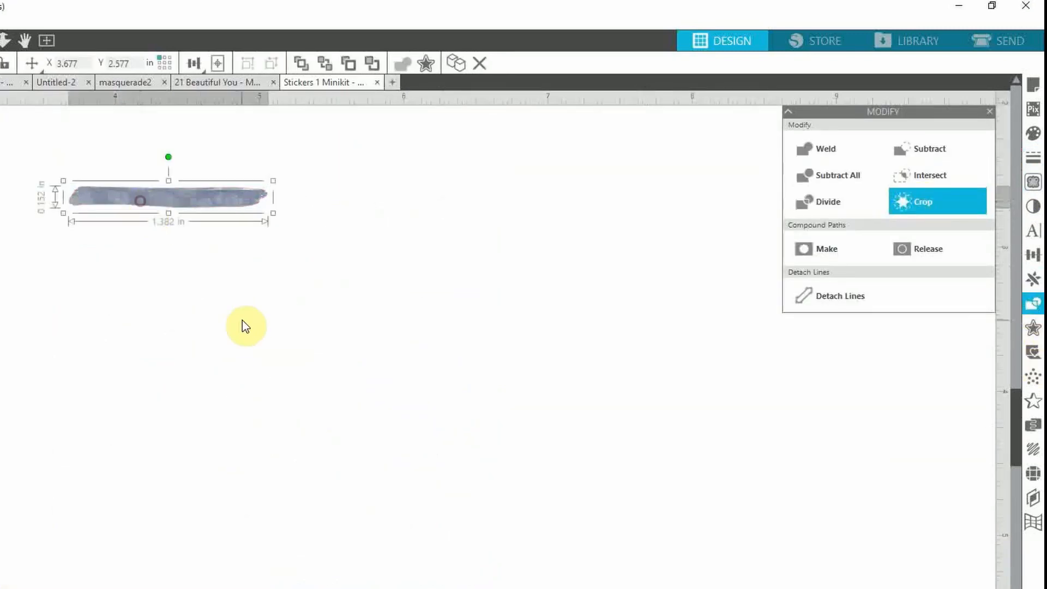
- Paste the cropped blue brush stroke onto the masquerade2 planner page
{"action": "left_click", "coordinate": [112, 81]}
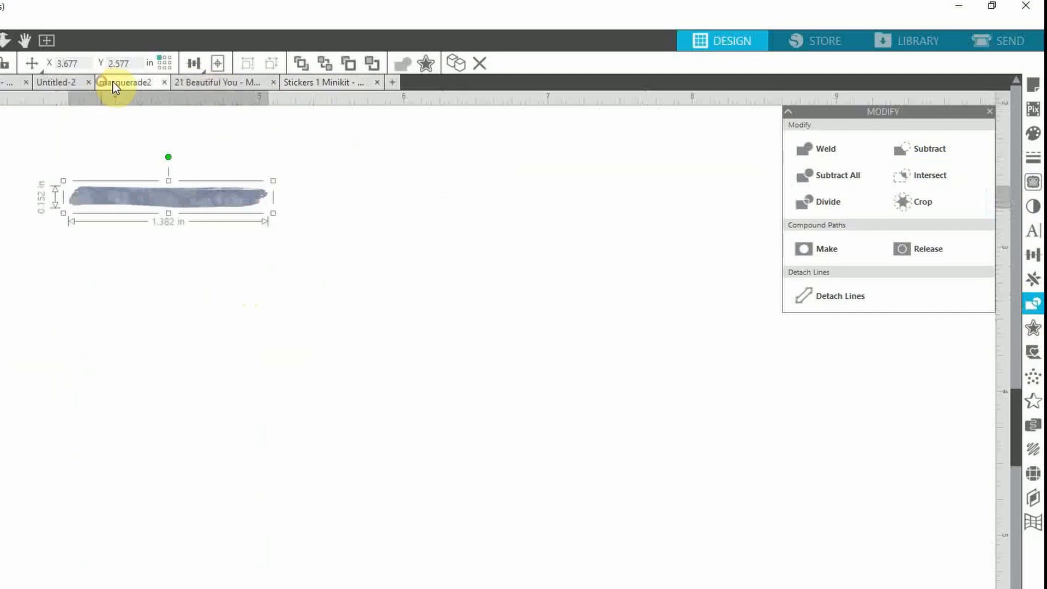
{"action": "key", "text": "ctrl+v"}
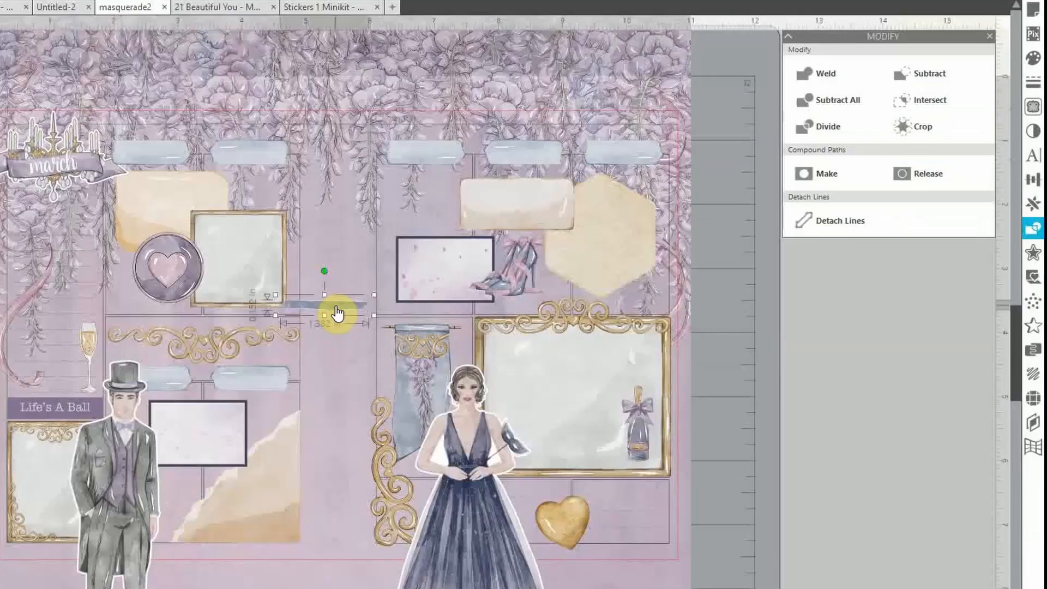
- Move the blue brush stroke to just beneath the right end of the large gold frame, right of the gold heart
{"action": "mouse_move", "coordinate": [339, 386]}
{"action": "left_mouse_down"}
{"action": "mouse_move", "coordinate": [575, 547]}
{"action": "mouse_move", "coordinate": [638, 574]}
{"action": "left_mouse_up"}
{"action": "left_click_drag", "start_coordinate": [635, 493], "coordinate": [633, 487]}
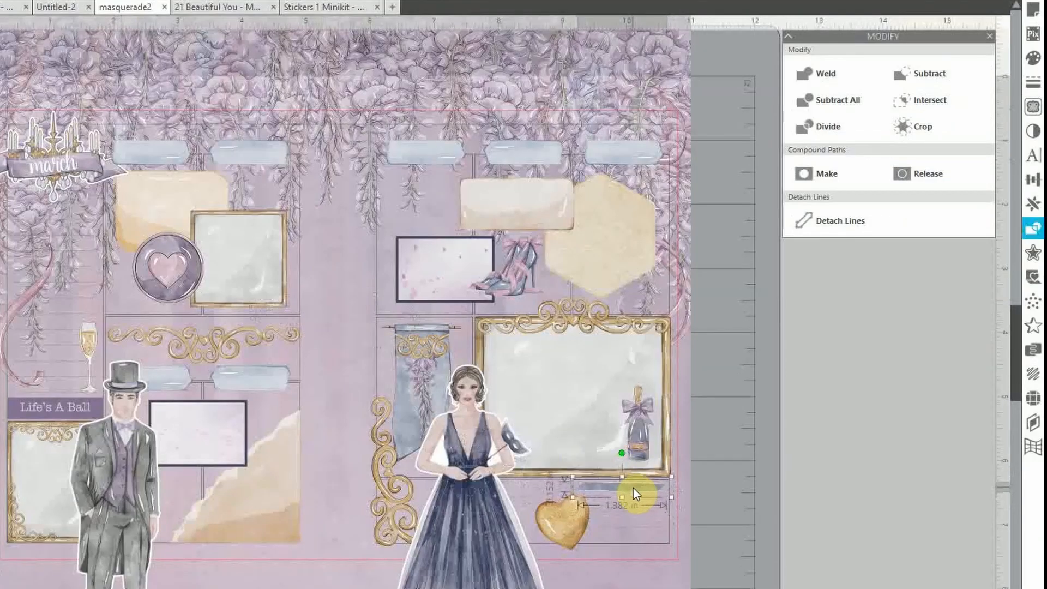
{"action": "left_click", "coordinate": [803, 489]}
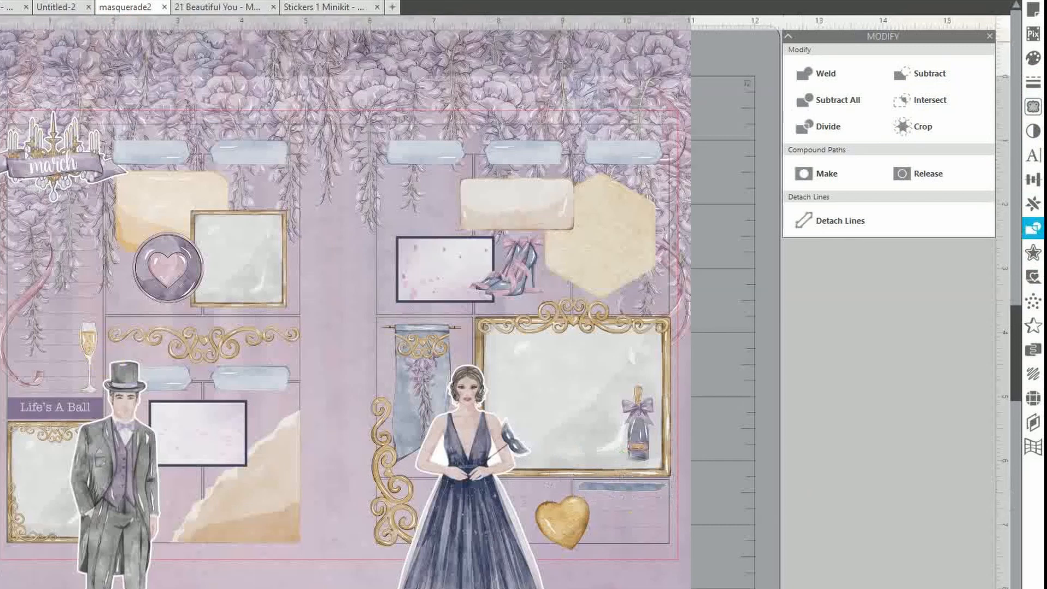
- Add the text "meals" in the blank area beside the planner page, level with the champagne bottle
{"action": "scroll", "coordinate": [332, 355], "scroll_direction": "up", "scroll_amount": 2}
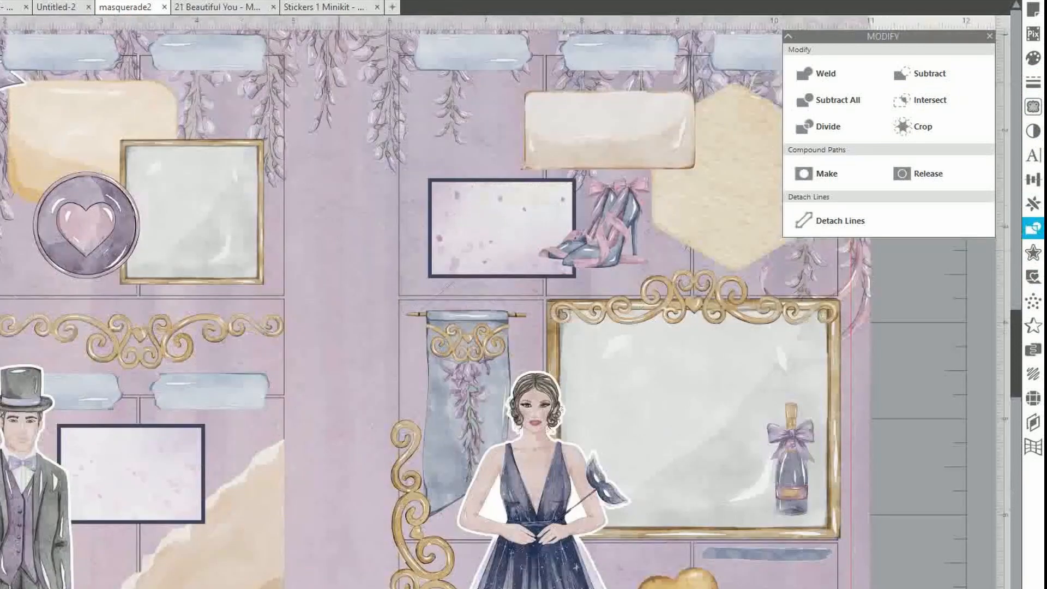
{"action": "left_click_drag", "start_coordinate": [163, 588], "coordinate": [216, 588]}
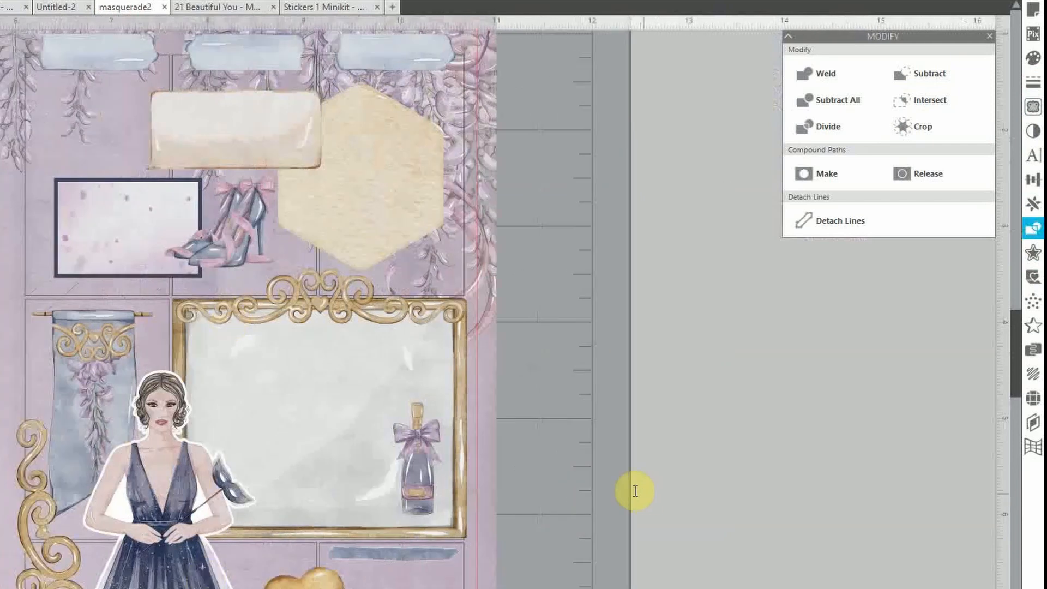
{"action": "left_click", "coordinate": [610, 482]}
{"action": "type", "text": "n"}
{"action": "key", "text": "BackSpace"}
{"action": "type", "text": "m"}
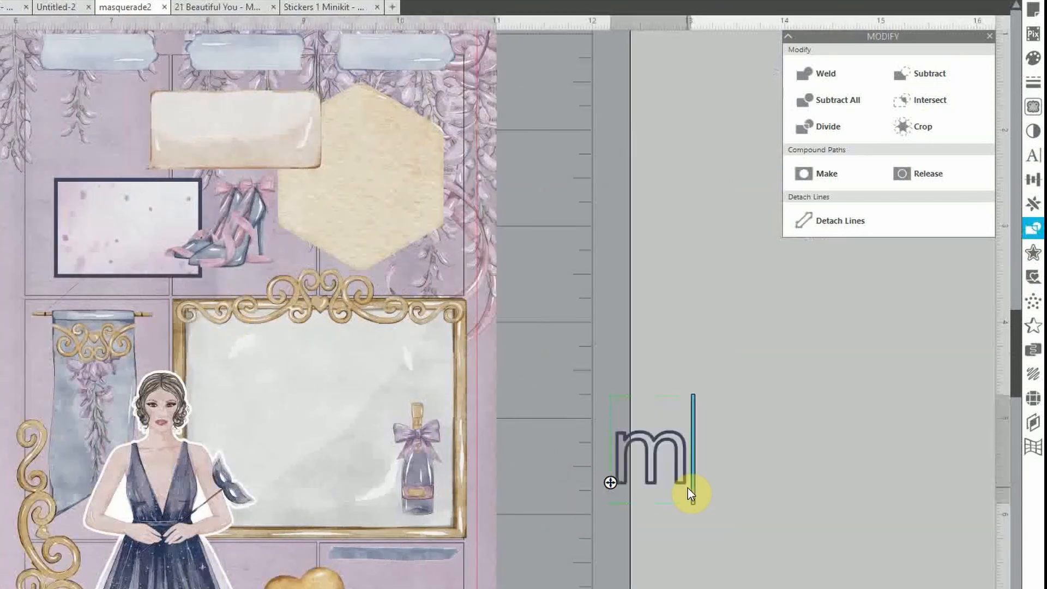
{"action": "type", "text": "eals"}
- Format the whole word "meals" in white with a handwritten script font
{"action": "key", "text": "ctrl+a"}
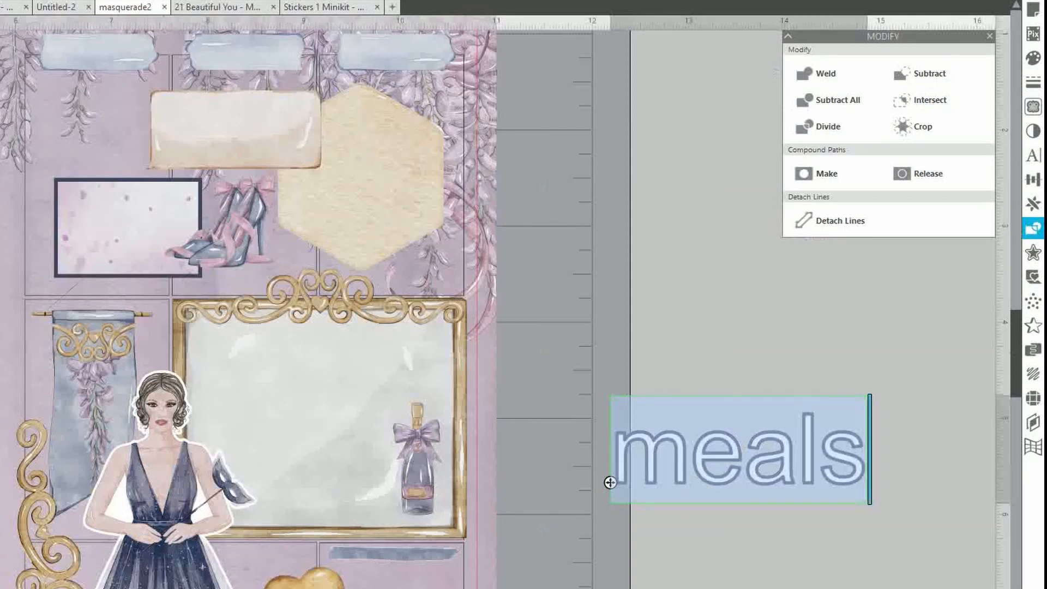
{"action": "left_click", "coordinate": [1, 1]}
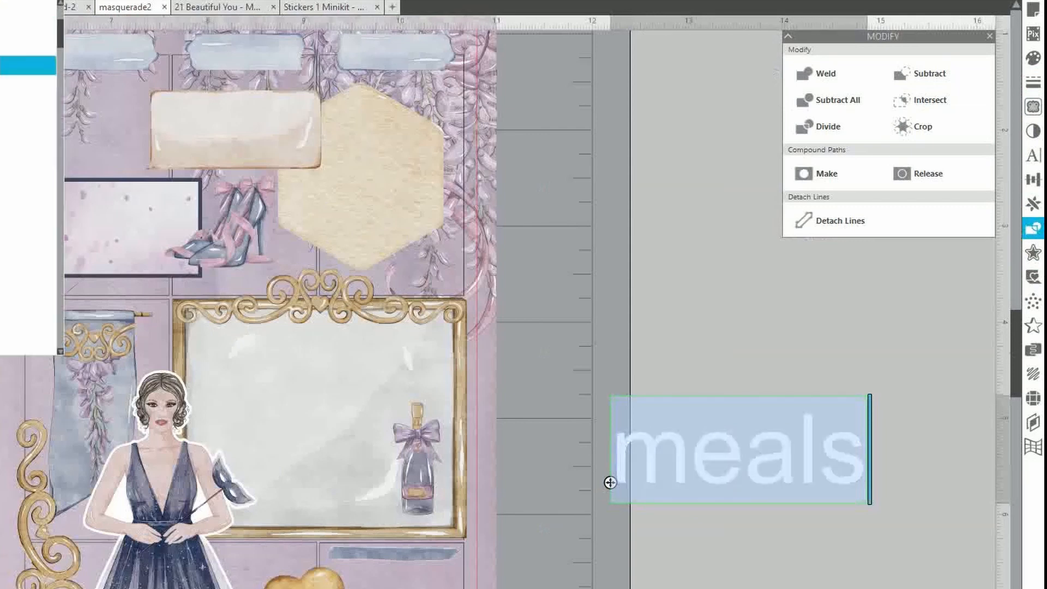
{"action": "left_click", "coordinate": [6, 85]}
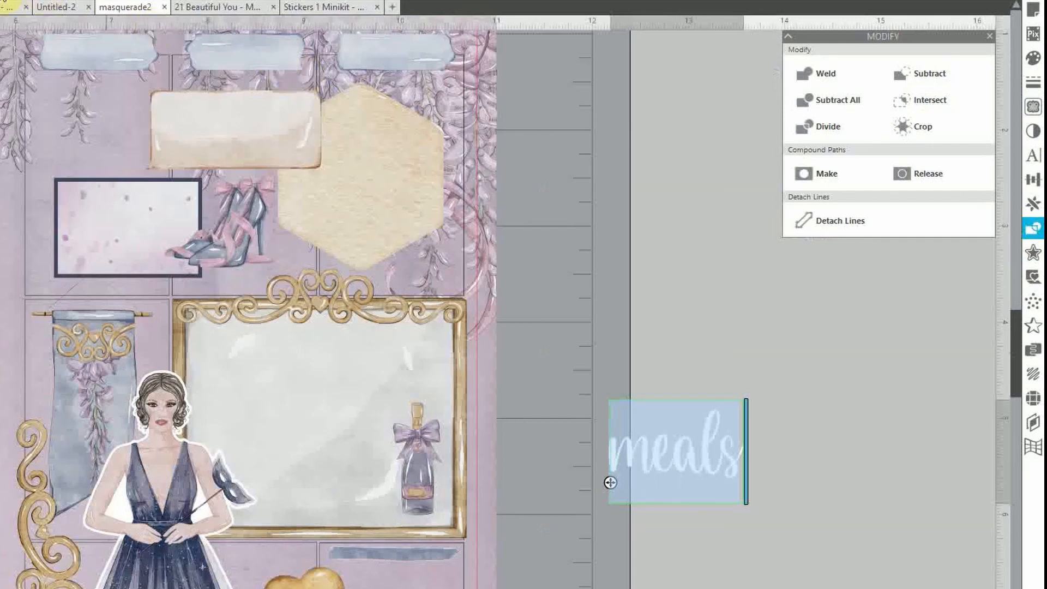
- Shrink the "meals" text to fit the blue brush stroke and center it on the stroke beneath the large gold frame
{"action": "key", "text": "Return"}
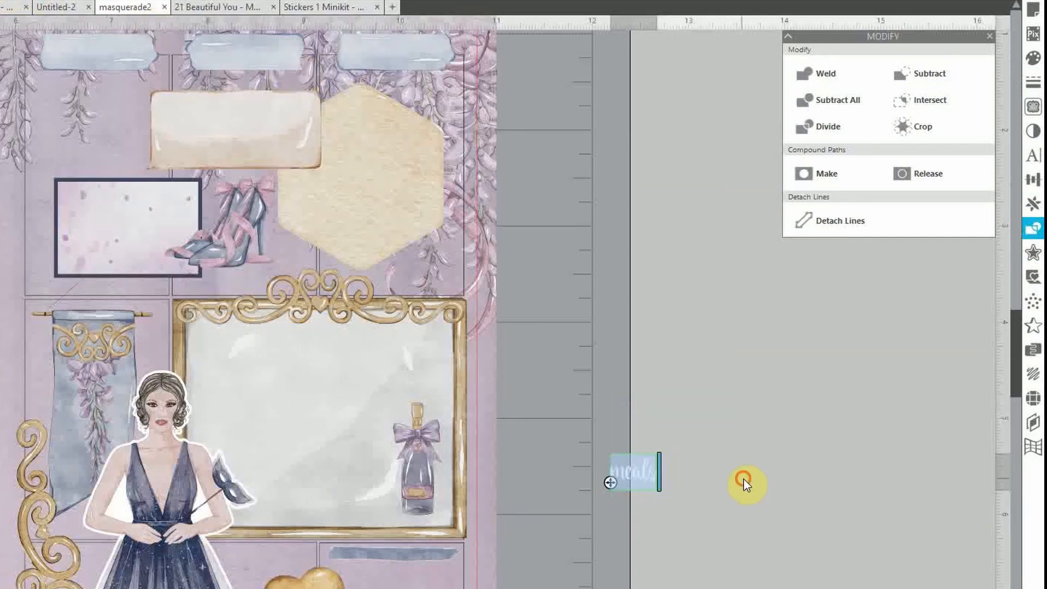
{"action": "left_click_drag", "start_coordinate": [627, 479], "coordinate": [388, 558]}
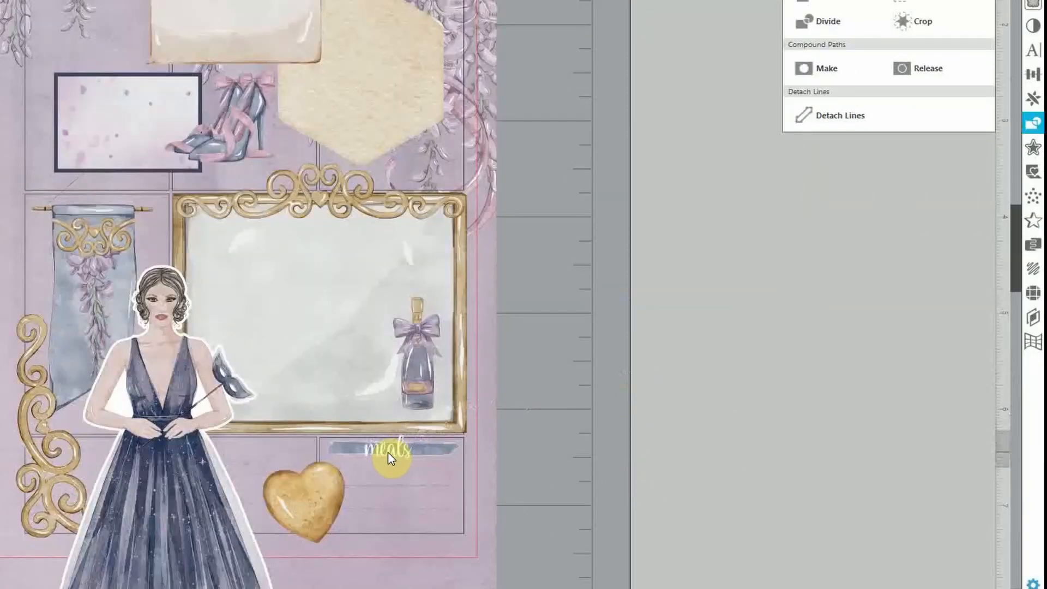
{"action": "mouse_move", "coordinate": [388, 456]}
{"action": "left_mouse_down"}
{"action": "mouse_move", "coordinate": [427, 484]}
{"action": "mouse_move", "coordinate": [404, 455]}
{"action": "left_mouse_up"}
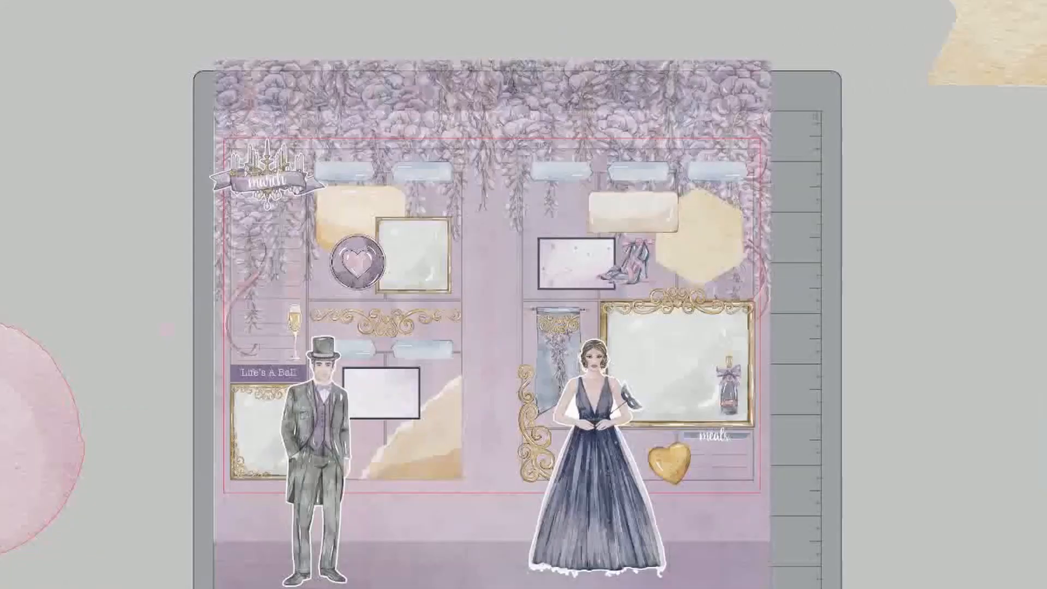